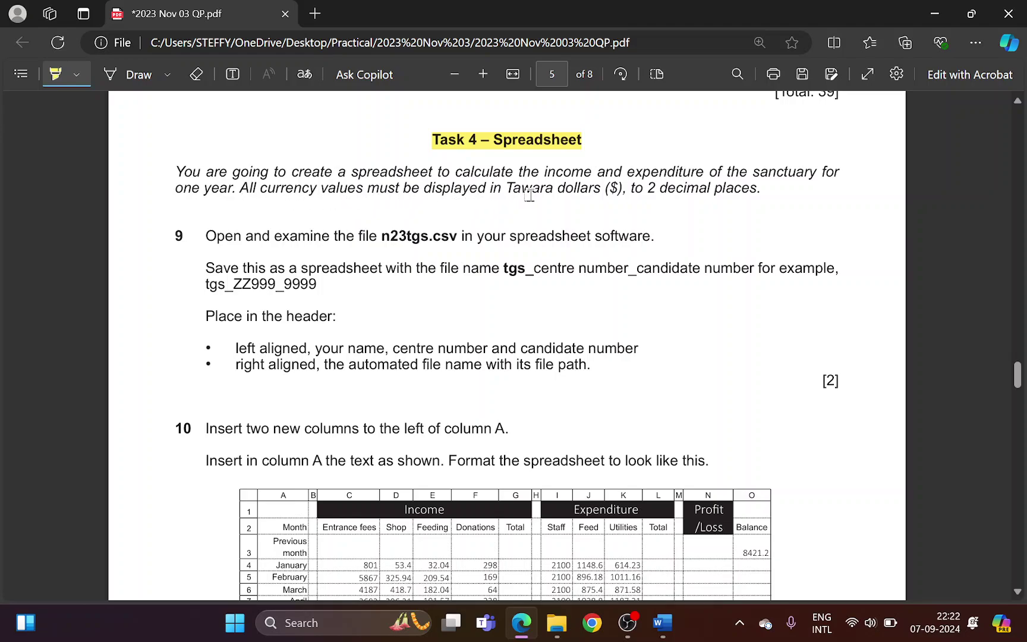
Highlight "Tawara dollars ($)", "2 decimal places" and the file name "n23tgs.csv" in the Task 4 instructions
left_click_drag(506, 189, 758, 190)
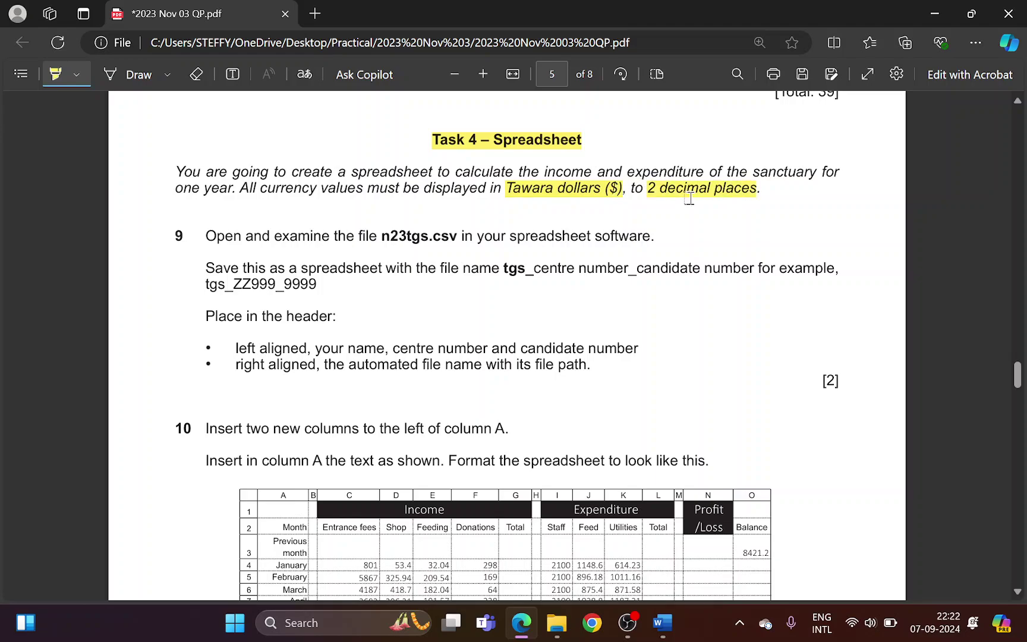
scroll(215, 263, "down", 2)
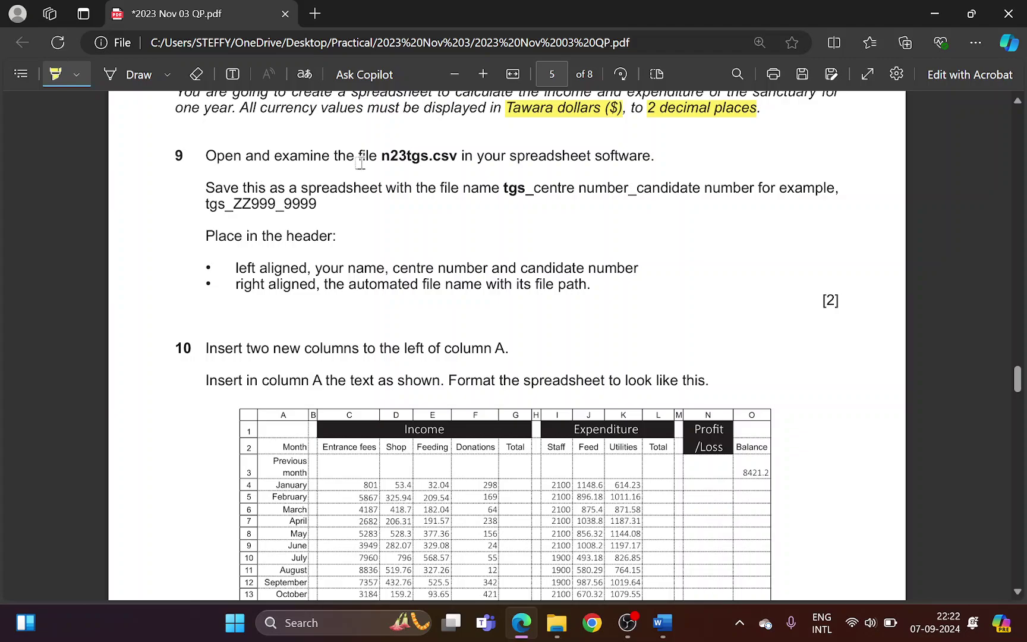
left_click_drag(378, 158, 457, 159)
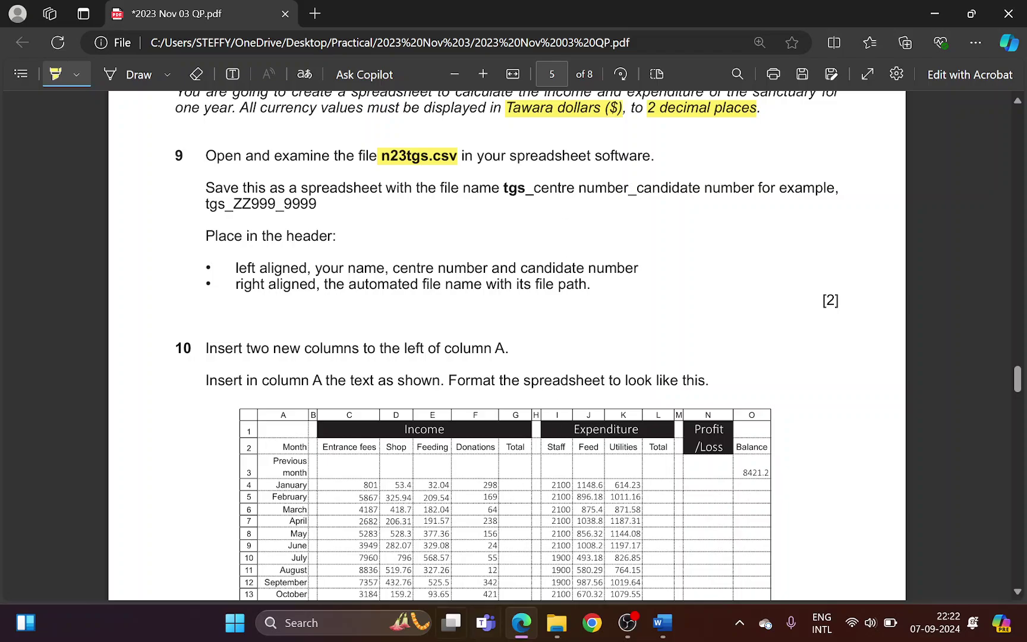
Open the n23tgs CSV file from the 2023 Nov 3 folder in Excel and dismiss the data-loss notice
left_click(556, 623)
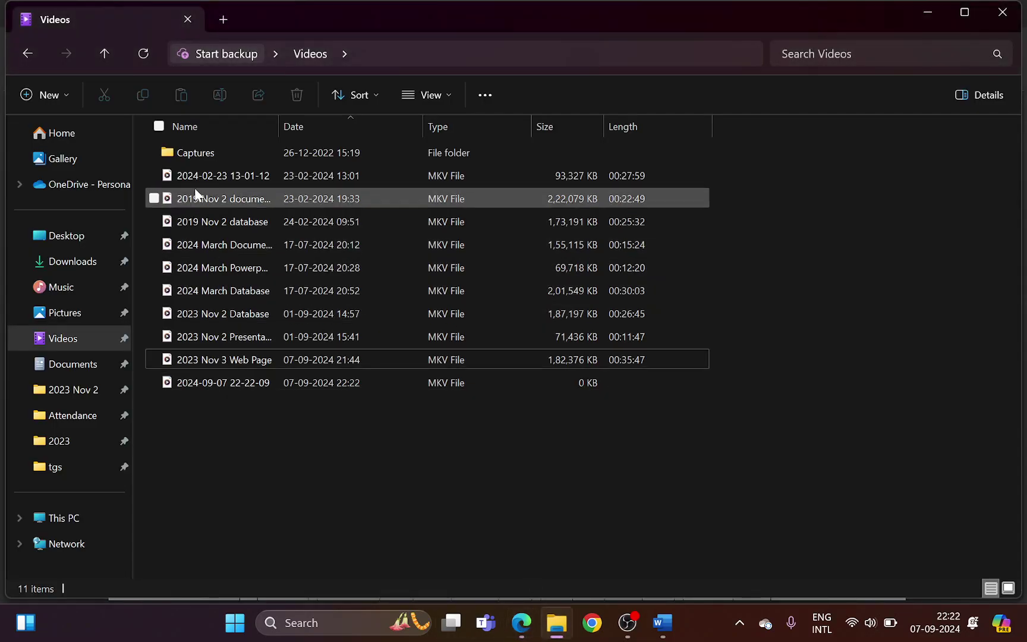
left_click(26, 55)
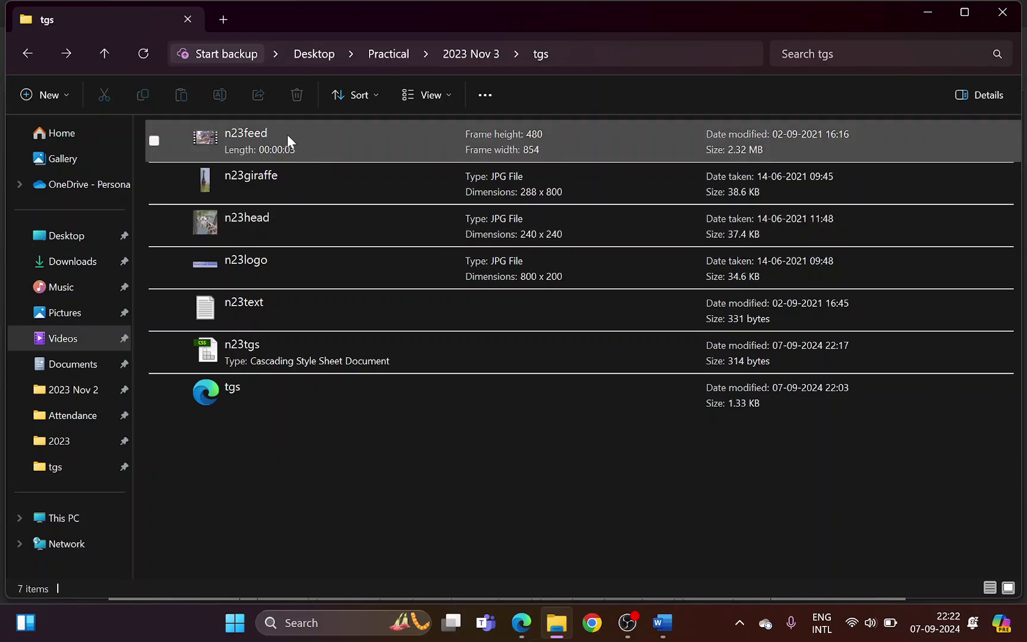
left_click(29, 53)
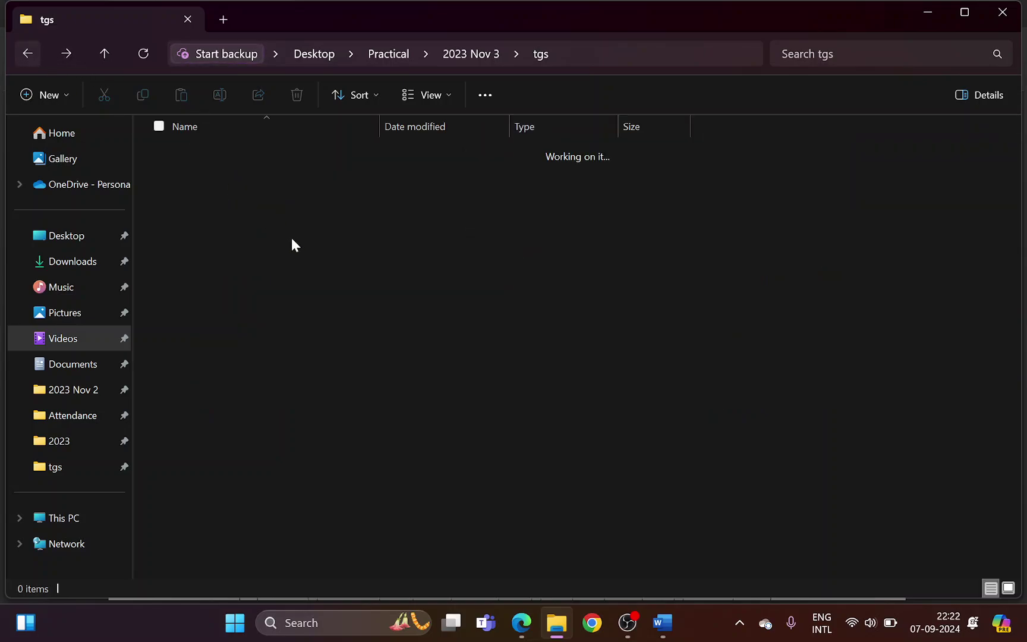
left_click(210, 222)
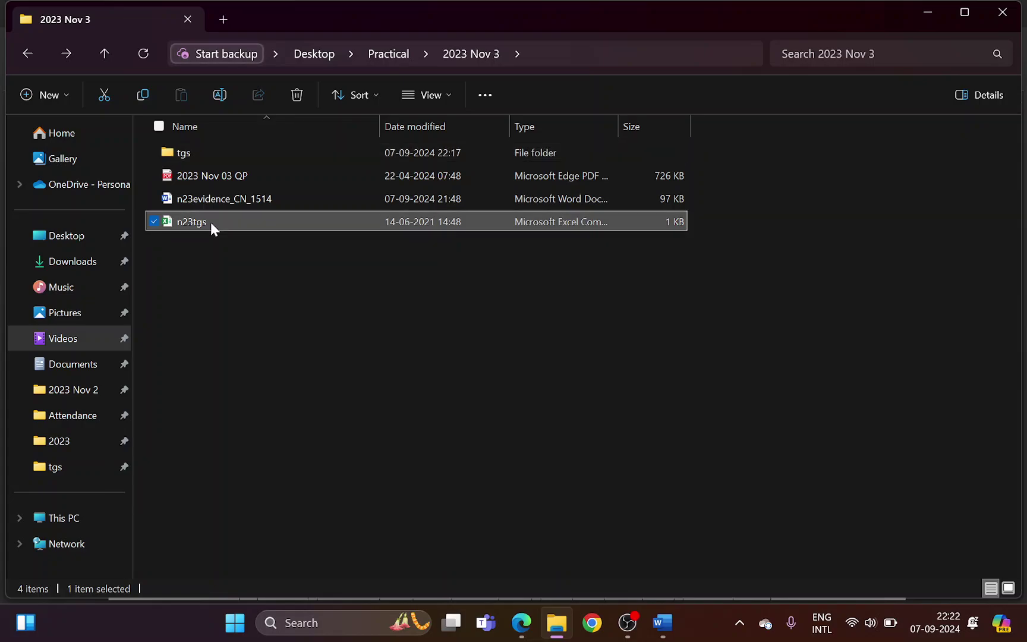
double_click(210, 222)
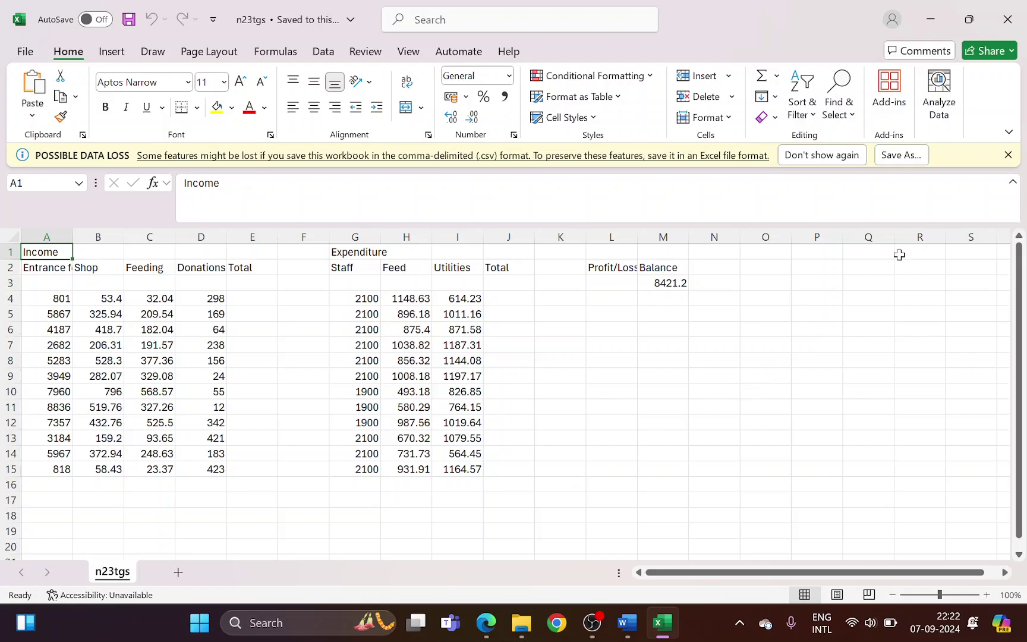
left_click(1008, 154)
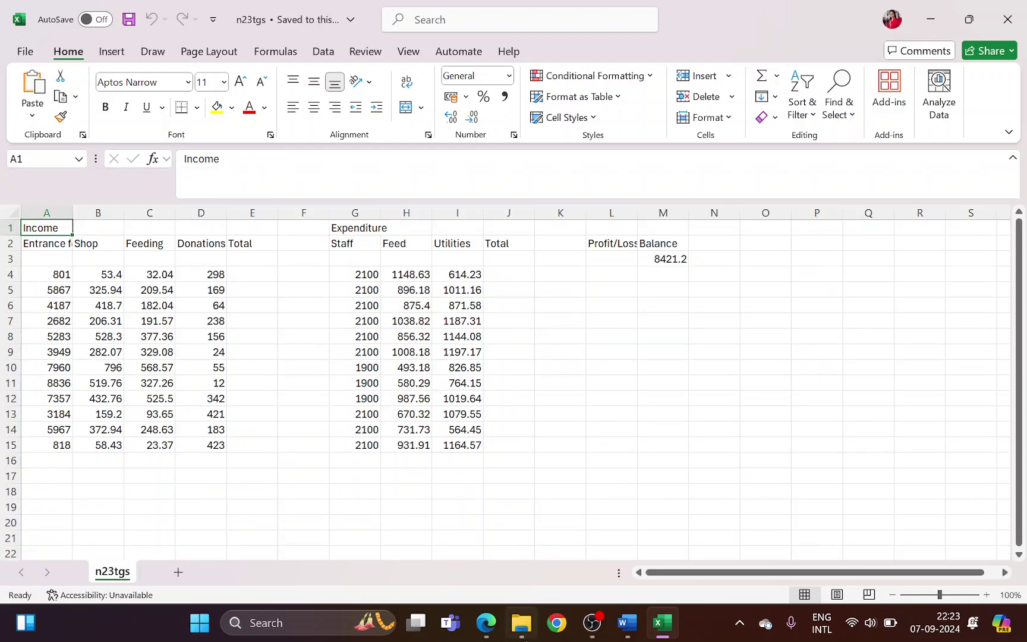
Highlight the question 9 instruction on the spreadsheet's file name in the question paper in Edge, and return to Excel
left_click(486, 624)
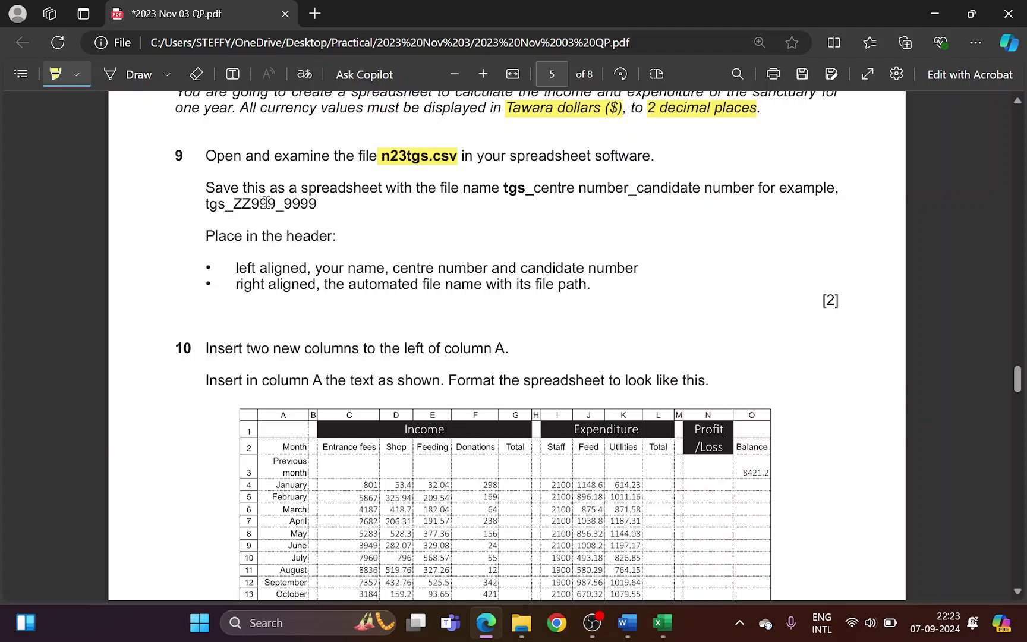
left_click_drag(270, 189, 764, 187)
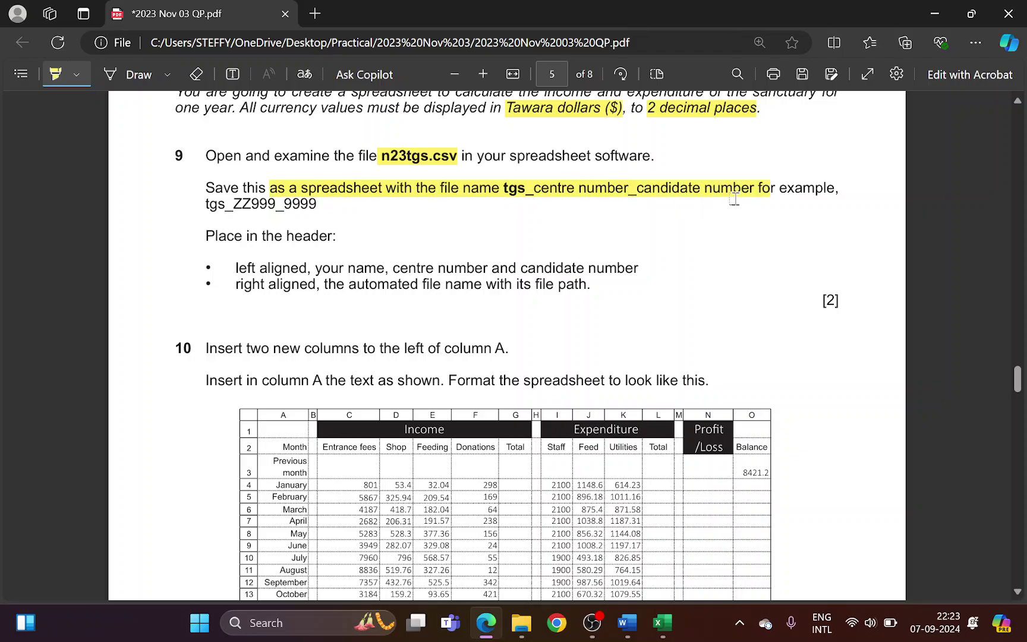
key("alt+Tab")
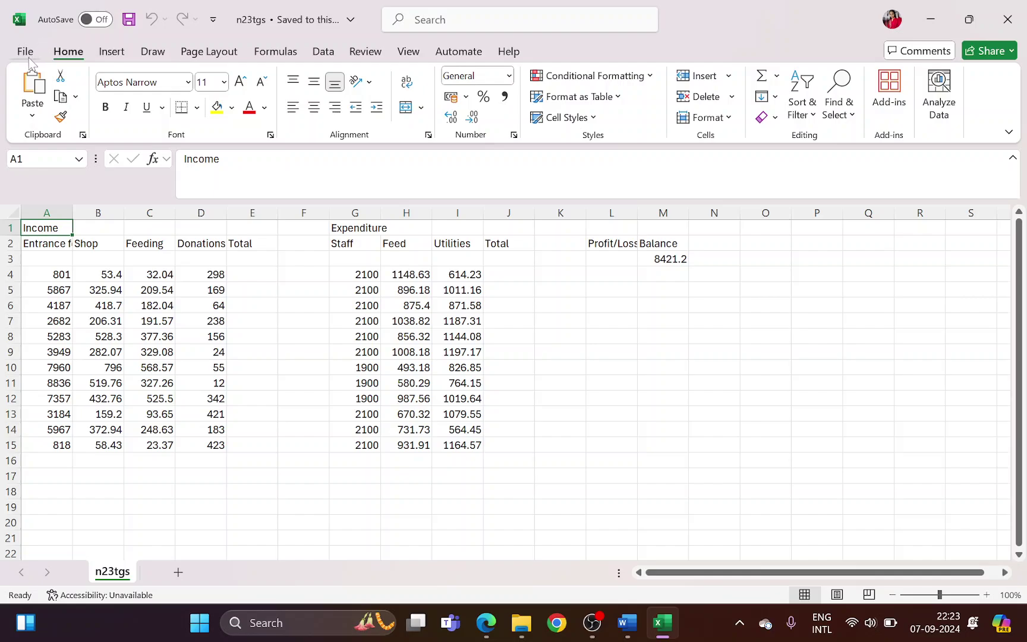
Save the file in the 2023 Nov 3 folder as an Excel Workbook named tgs_CN_1514
left_click(29, 58)
left_click(64, 343)
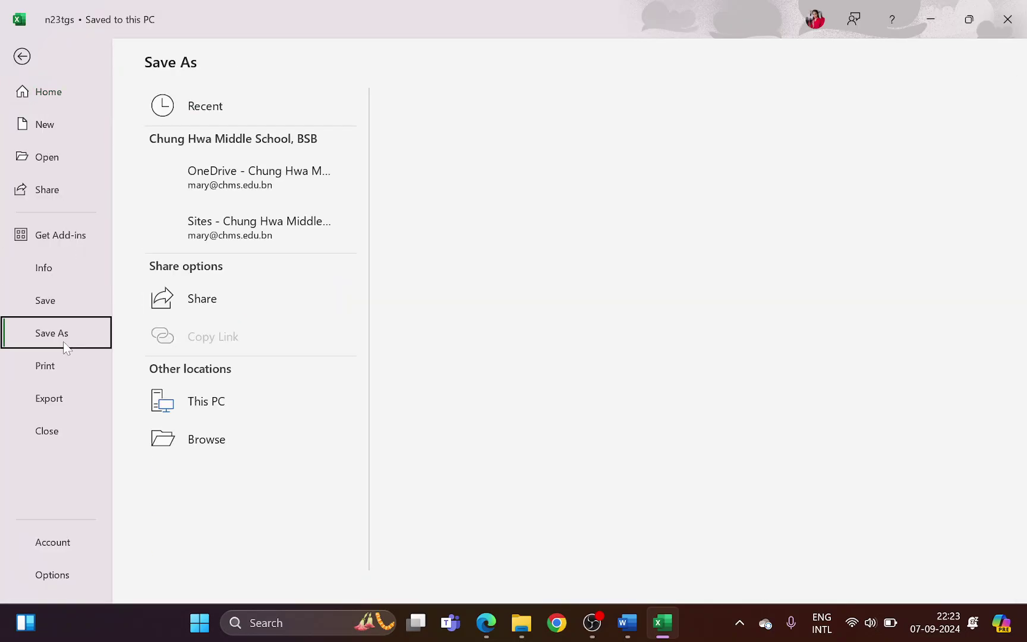
left_click(236, 486)
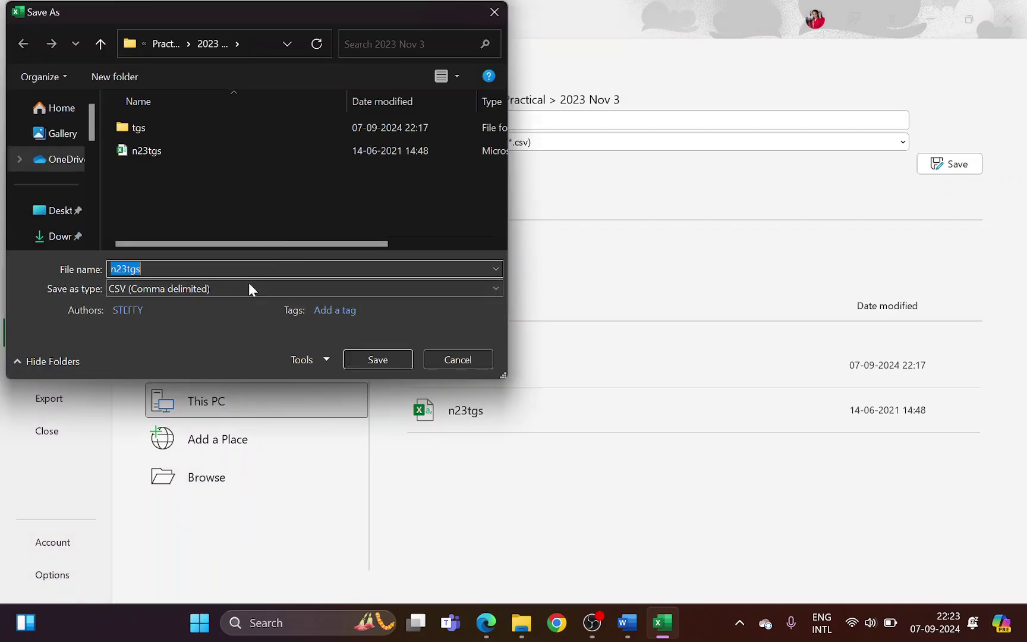
left_click(249, 288)
left_click(177, 8)
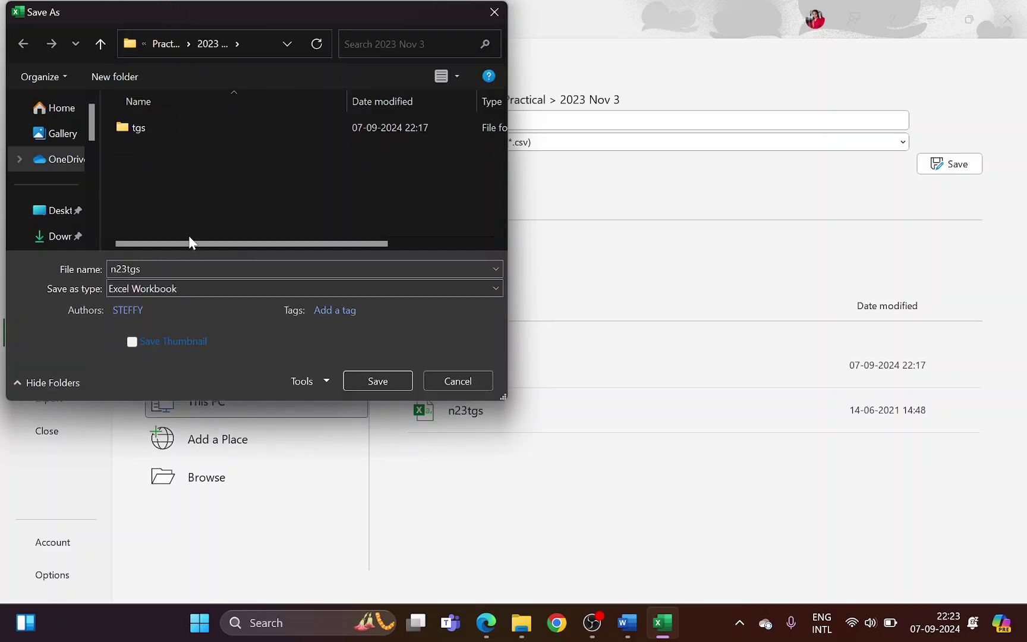
left_click(172, 270)
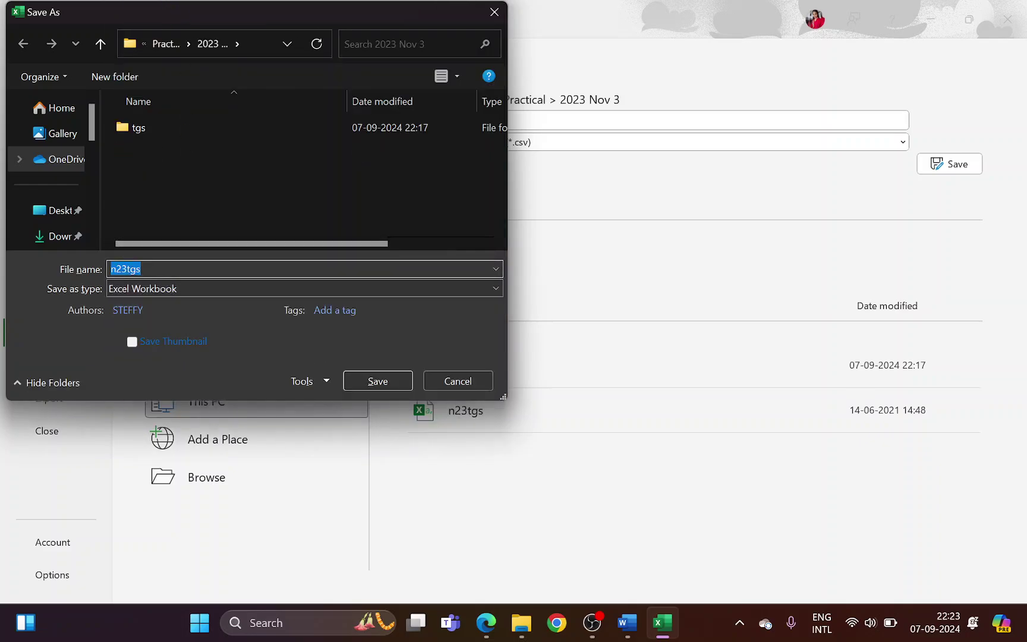
key("alt+Tab")
key("alt+Tab")
type("tgs")
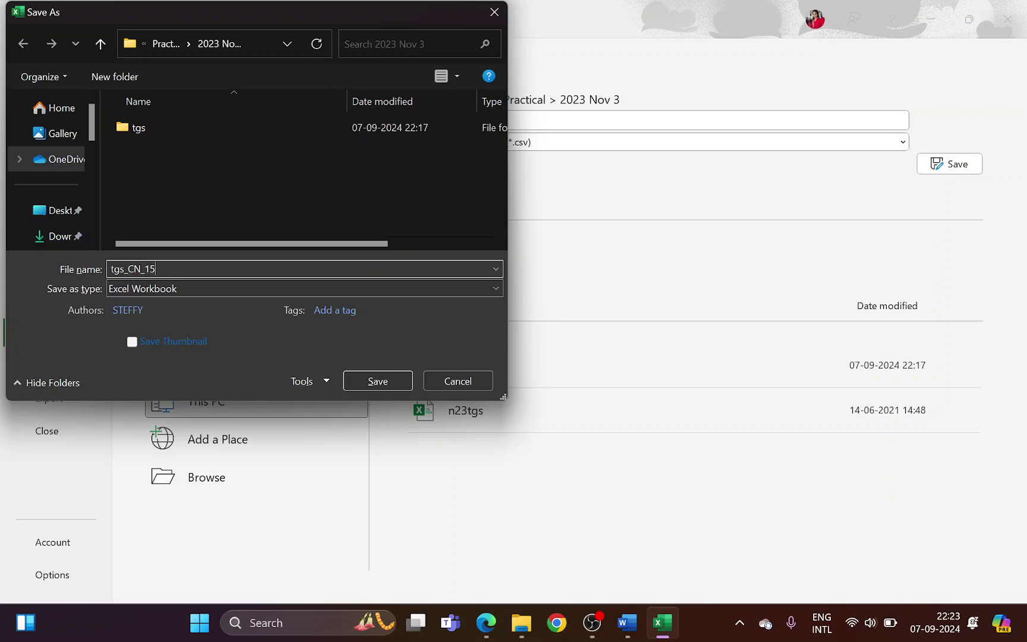
left_click(383, 384)
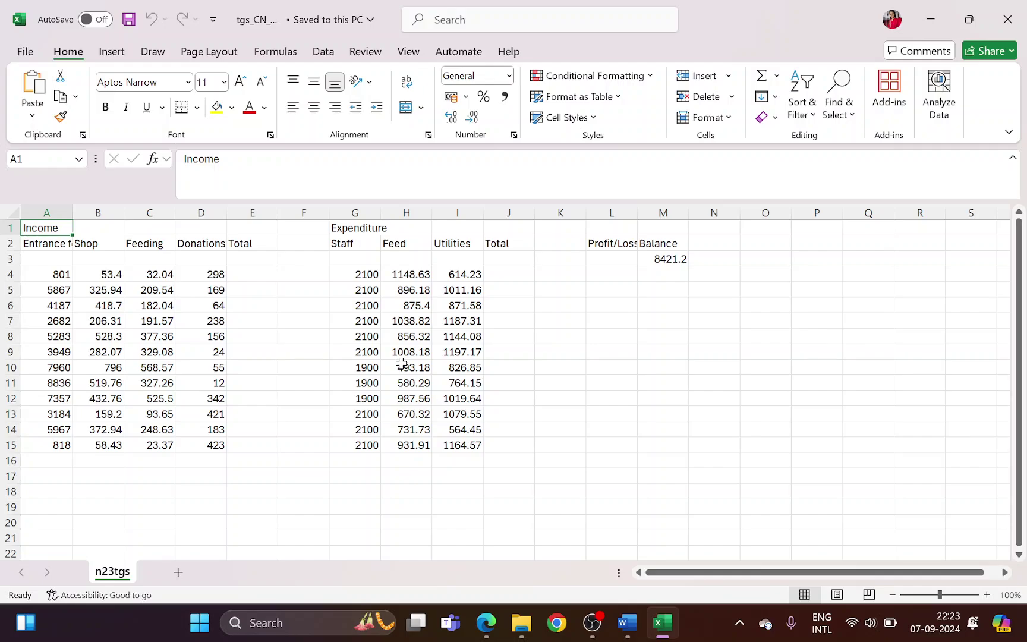
Highlight "Place in the header" in the question paper in Edge, and add a header to the worksheet in Excel
key("alt+Tab")
left_click_drag(311, 234, 336, 236)
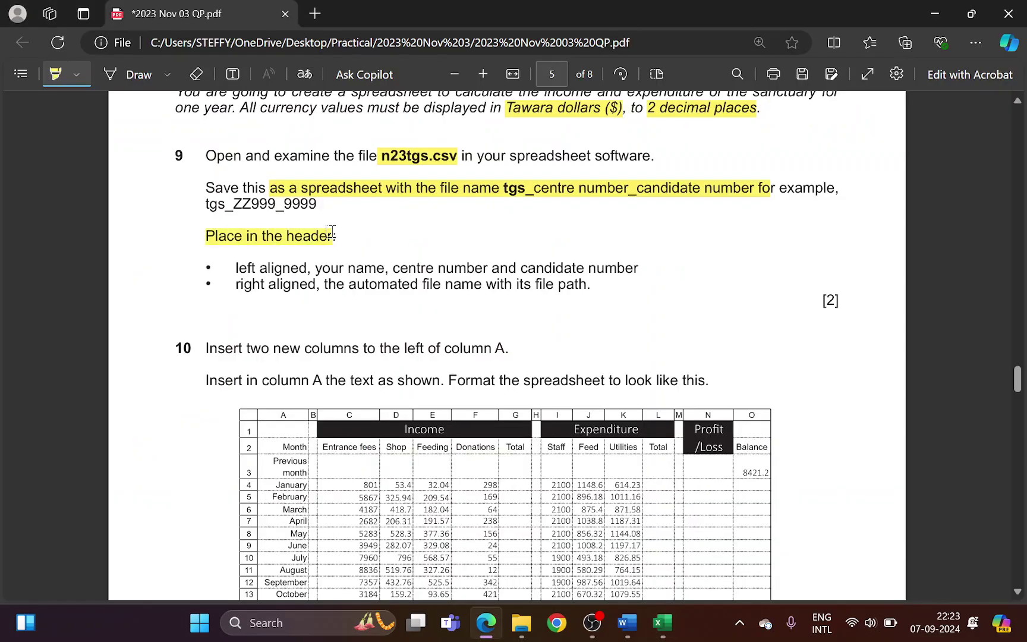
key("alt+Tab")
left_click(125, 52)
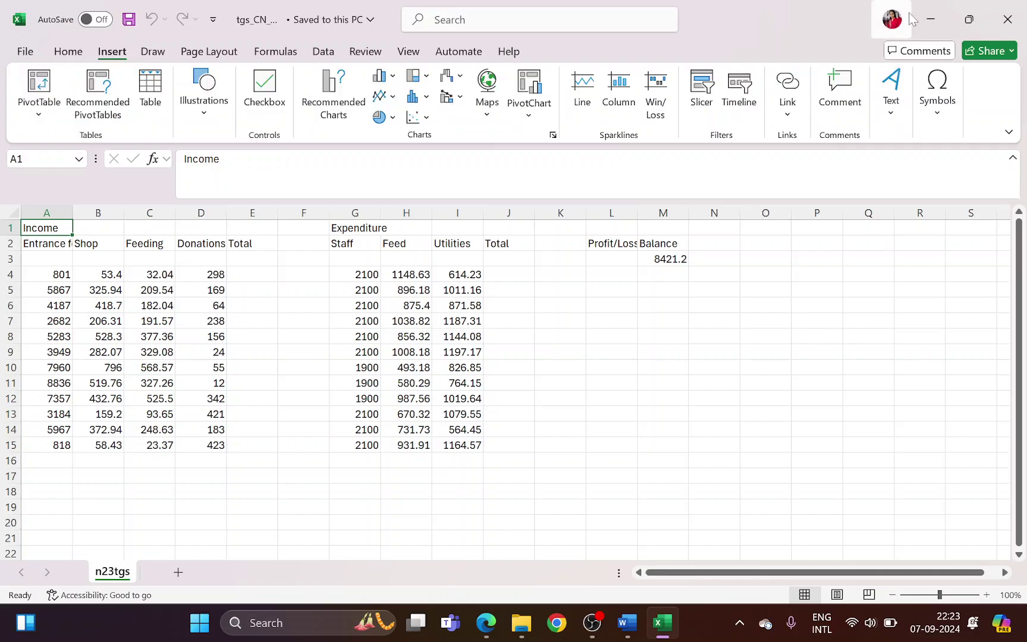
left_click(885, 119)
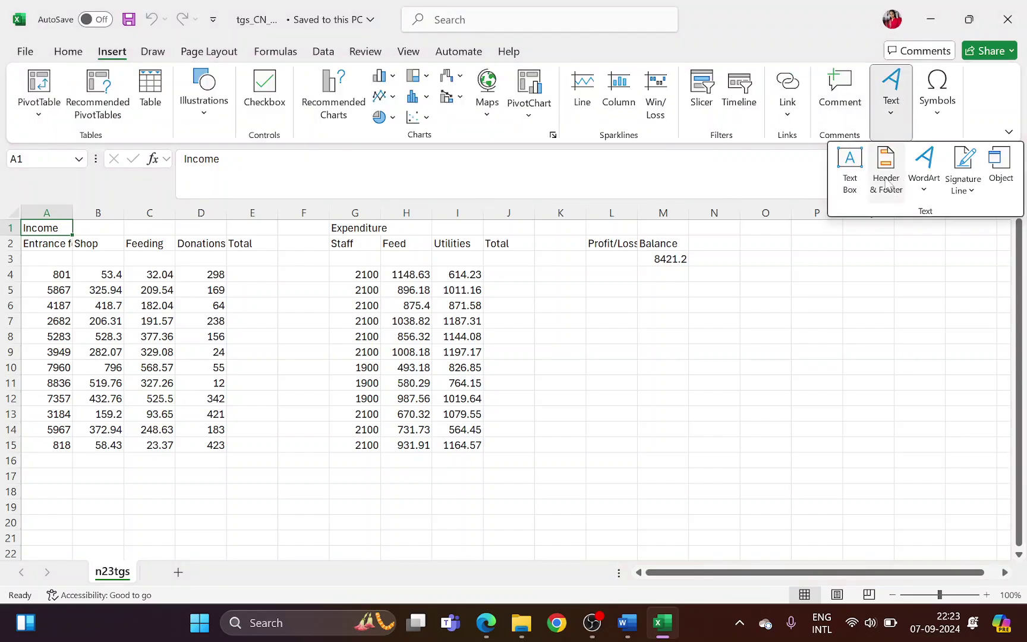
left_click(895, 180)
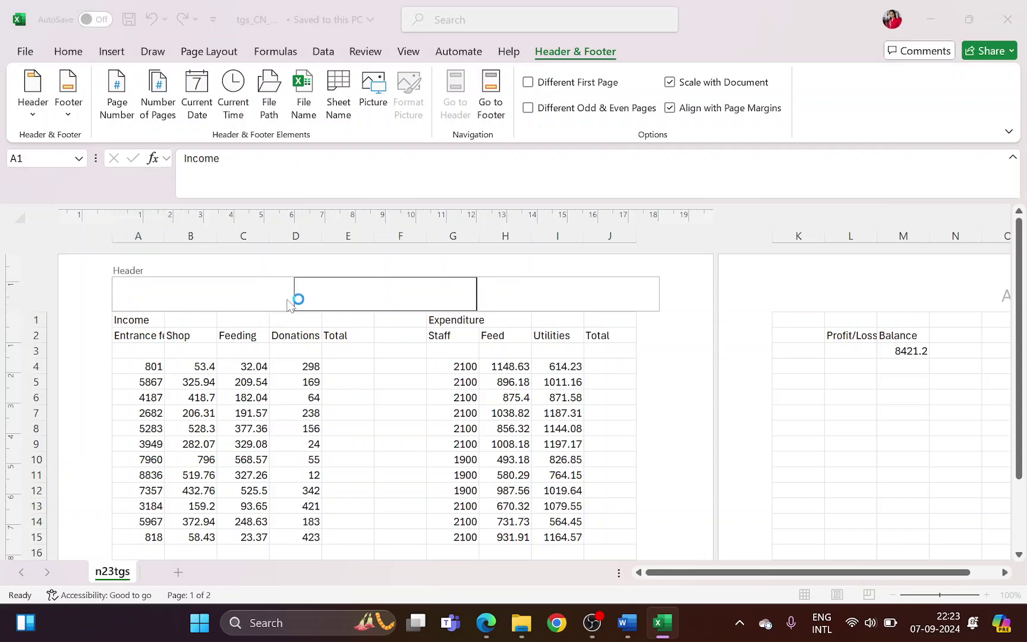
Highlight the left-aligned header instruction in the question paper, and enter "Name CN 1514" in the worksheet header's left section in Excel
key("alt+Tab")
left_click_drag(237, 268, 636, 272)
key("alt+Tab")
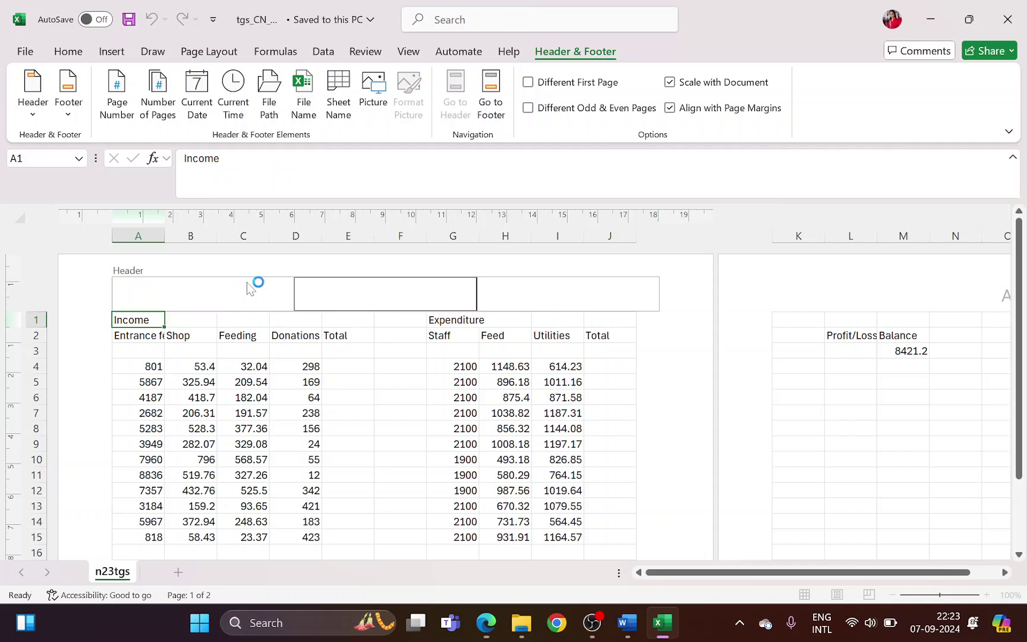
left_click(195, 297)
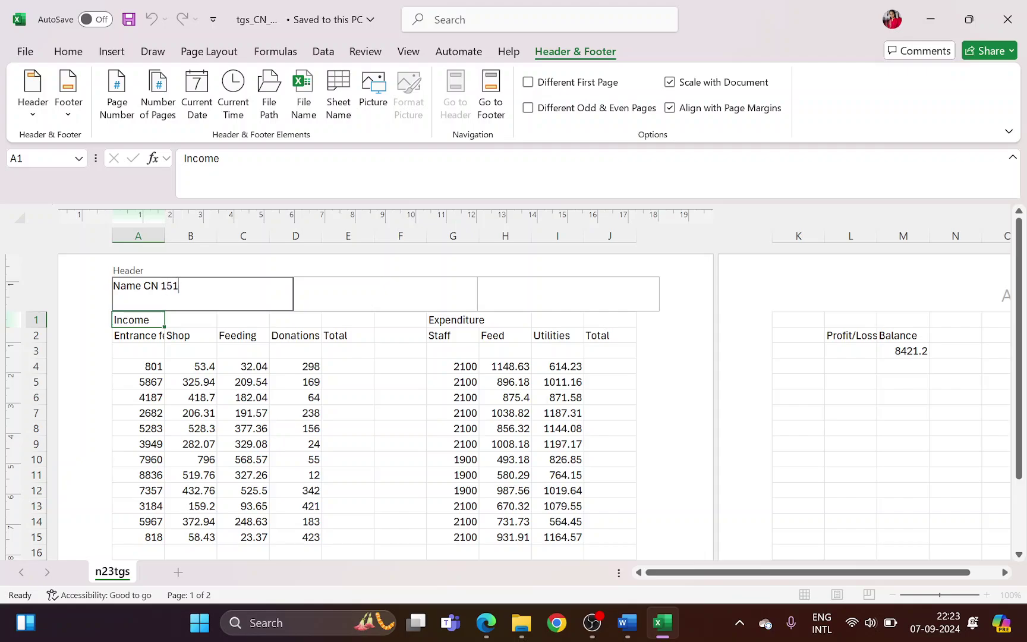
Highlight the right-aligned header instruction in the question paper, and insert the automatic file path in the worksheet header's right section in Excel
key("alt+Tab")
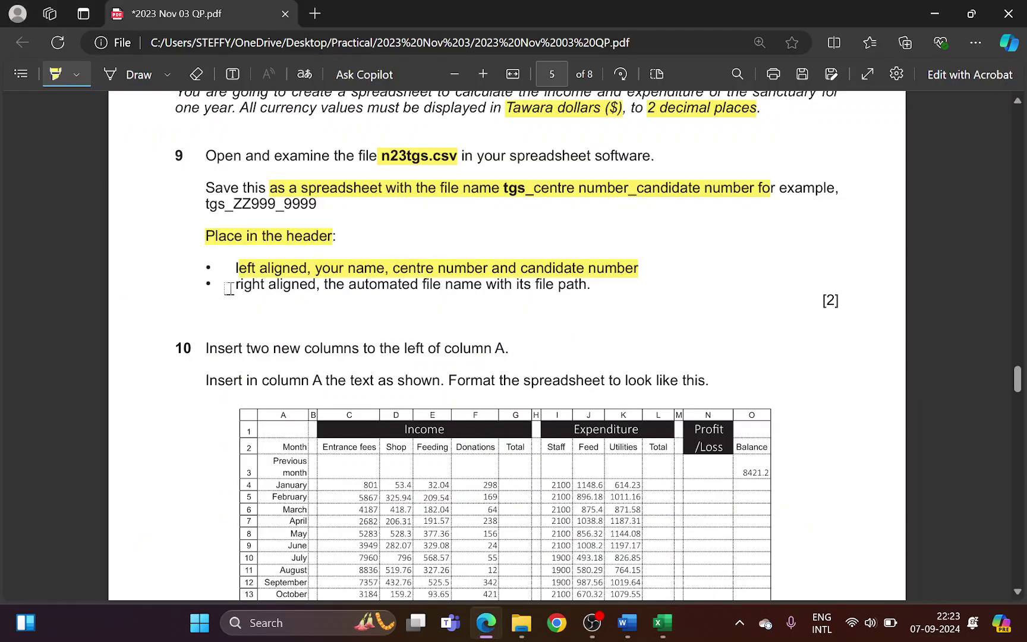
left_click_drag(235, 285, 568, 285)
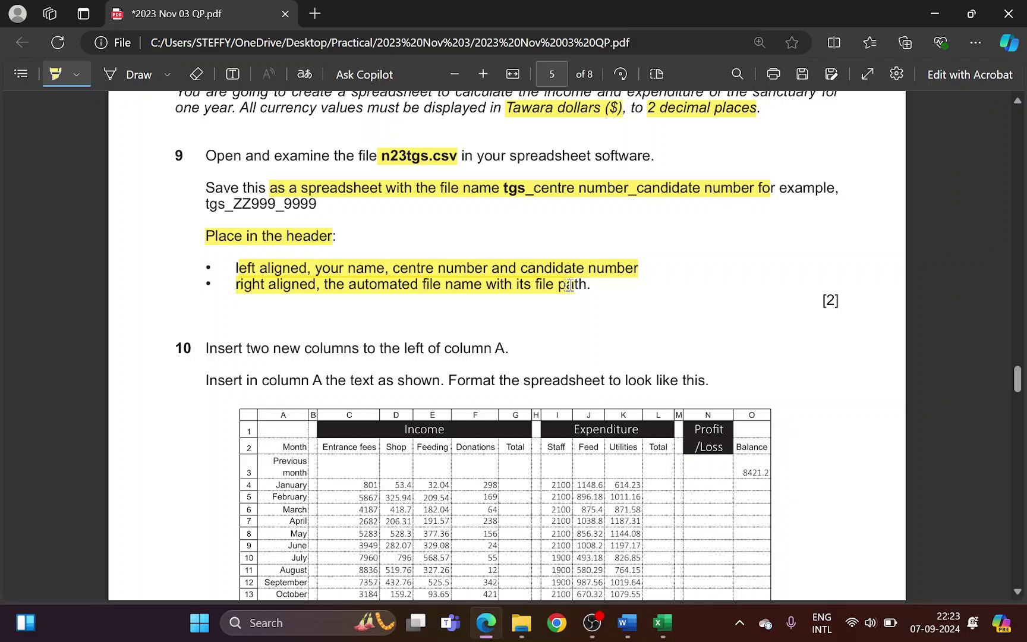
key("alt+Tab")
left_click(596, 295)
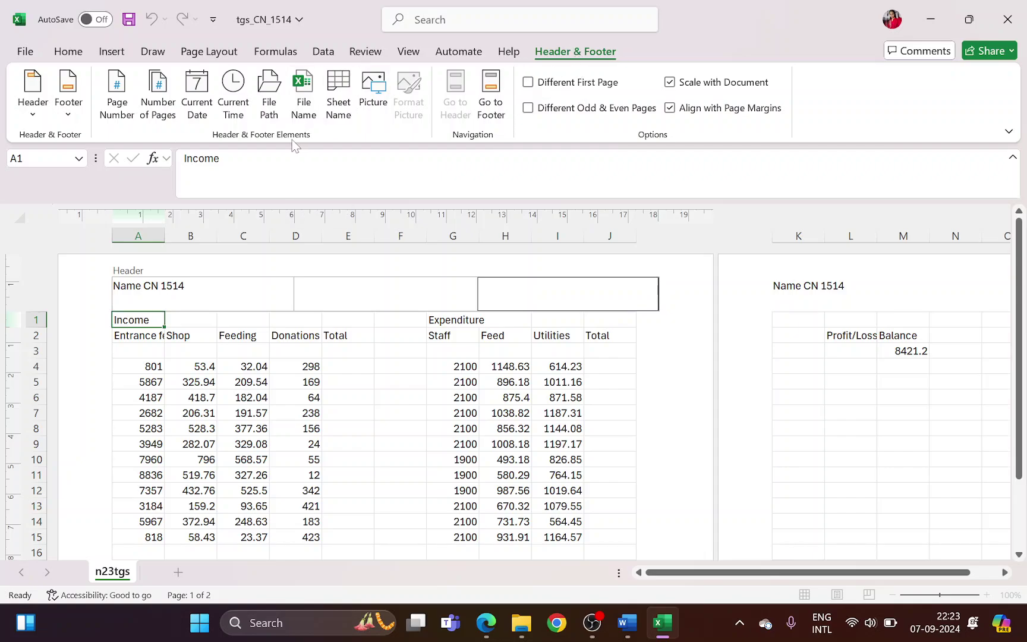
left_click(270, 108)
Check the header against the question paper, leave the header and return the worksheet to Normal view
key("alt+Tab")
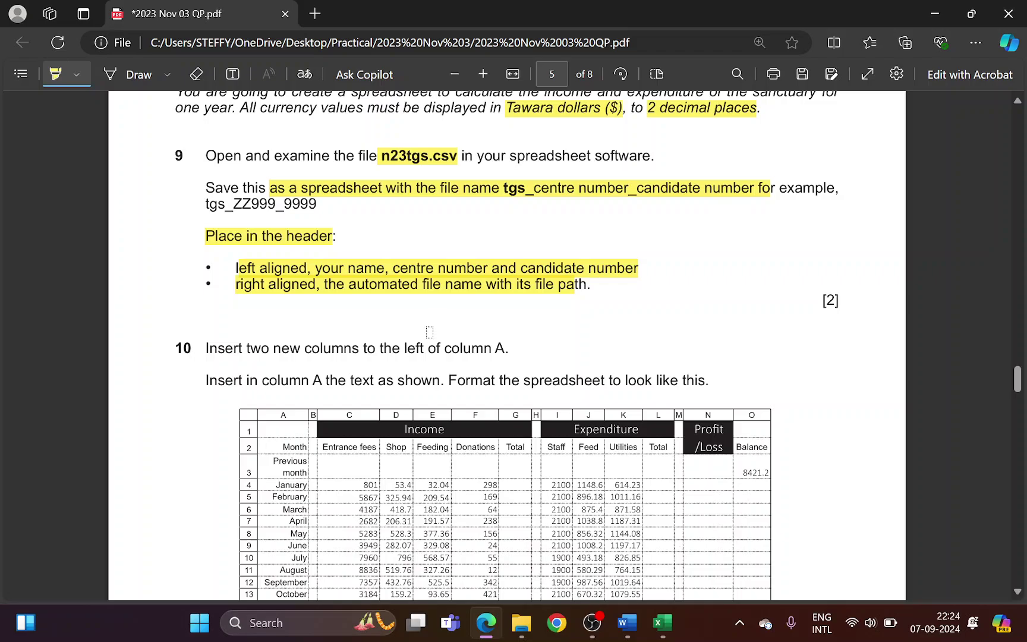
key("alt+Tab")
left_click(401, 382)
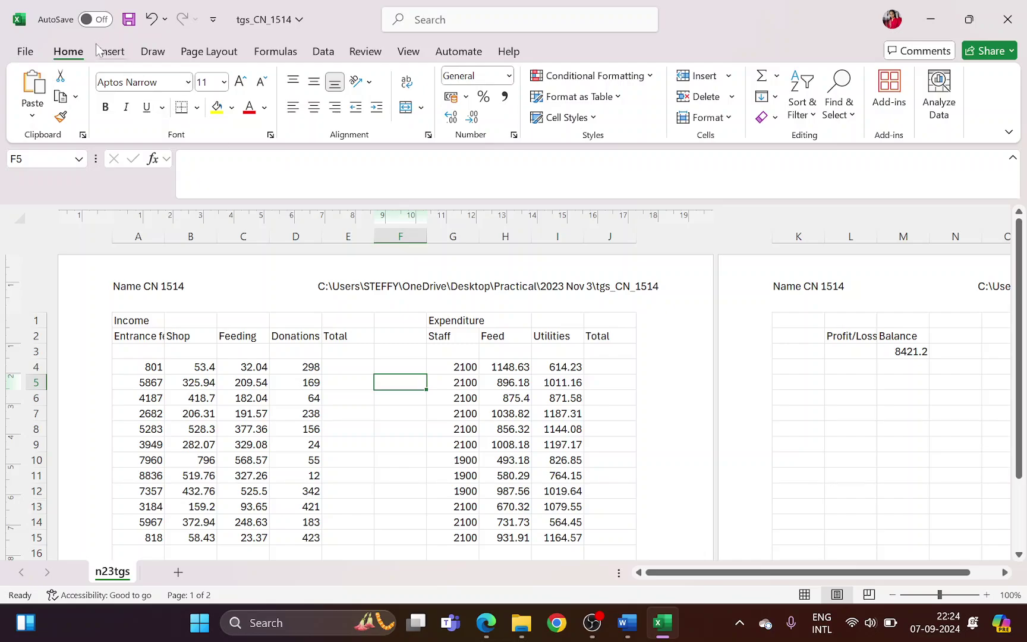
left_click(407, 55)
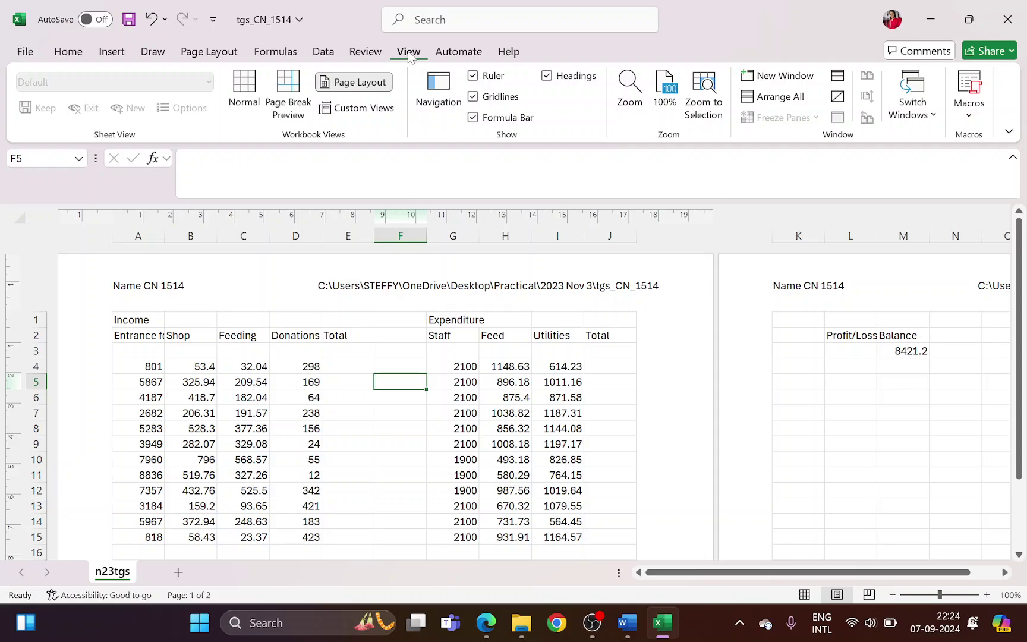
left_click(245, 106)
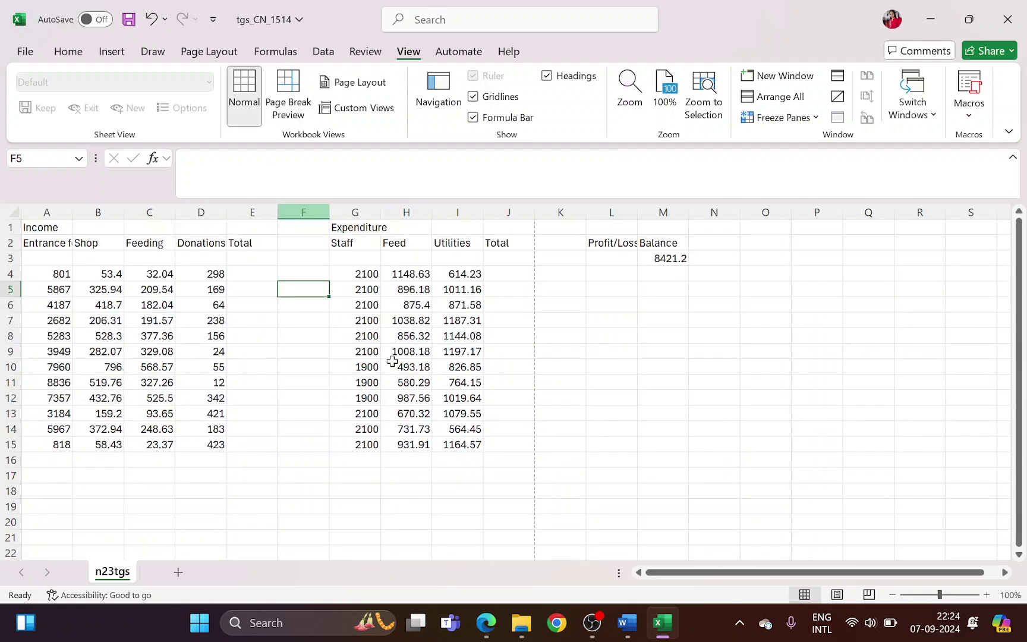
Highlight "new columns" and "left of column A" in question 10 in Edge, enlarge the page, and return to Excel
key("alt+Tab")
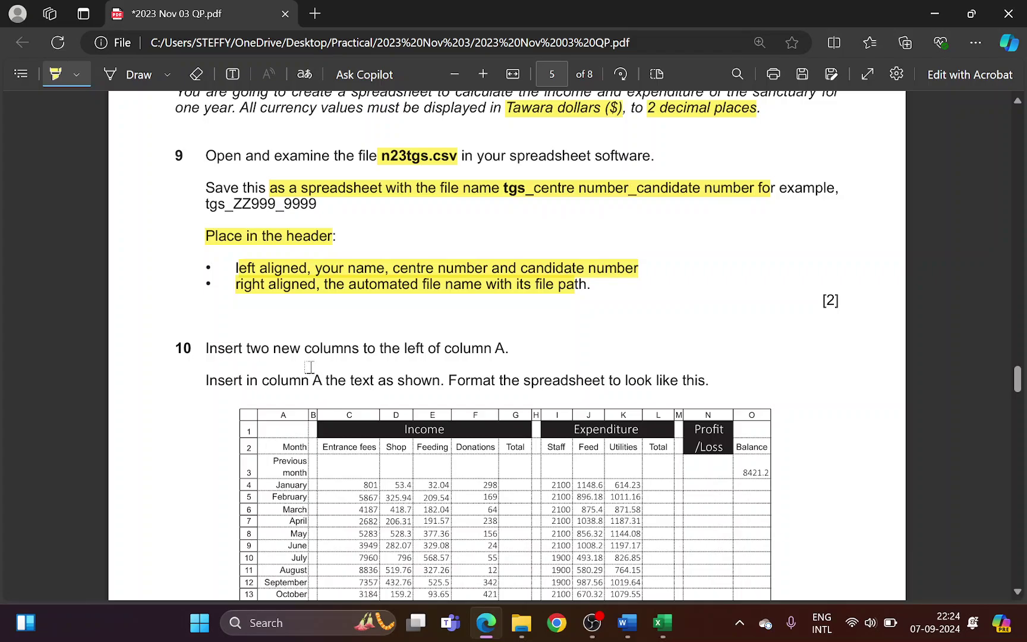
scroll(310, 367, "down", 3)
mouse_move(273, 188)
left_mouse_down()
mouse_move(410, 188)
mouse_move(533, 171)
mouse_move(500, 174)
left_mouse_up()
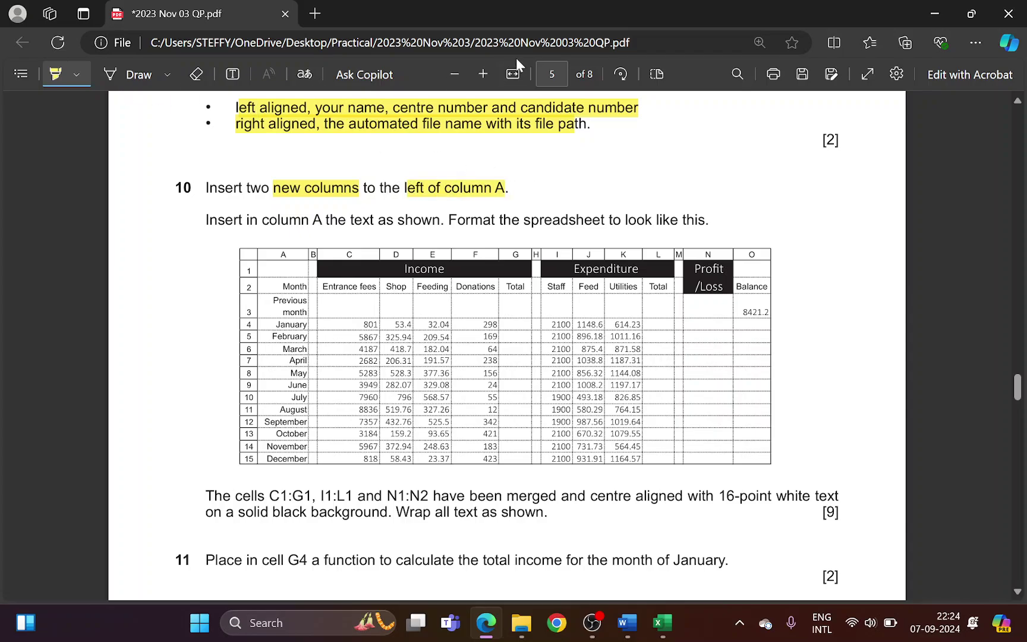
left_click(480, 76)
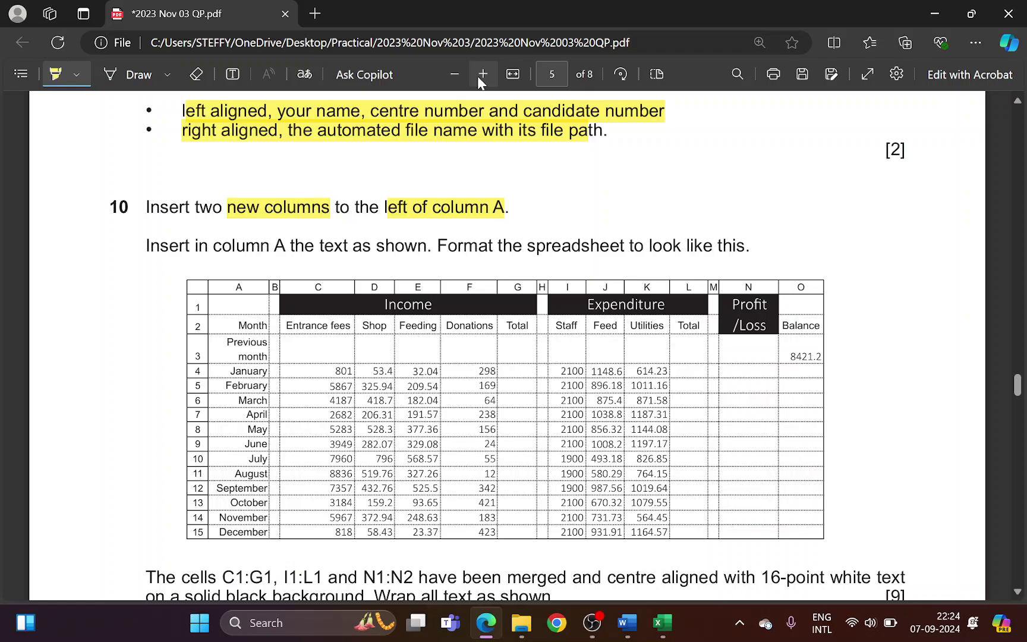
key("alt+Tab")
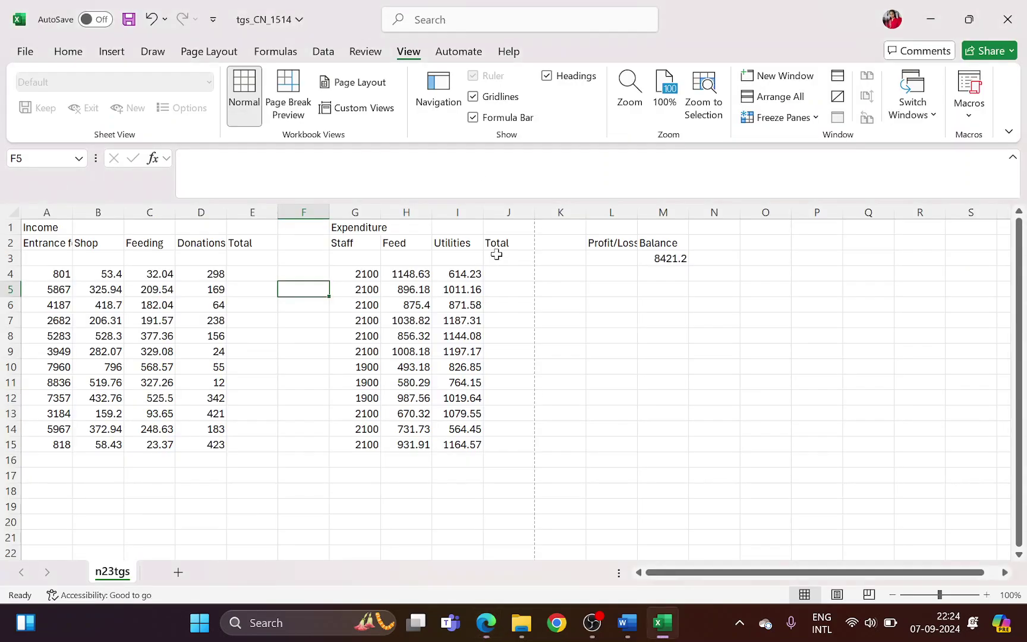
Insert two new columns before column A, ahead of the Income data
left_click(48, 212)
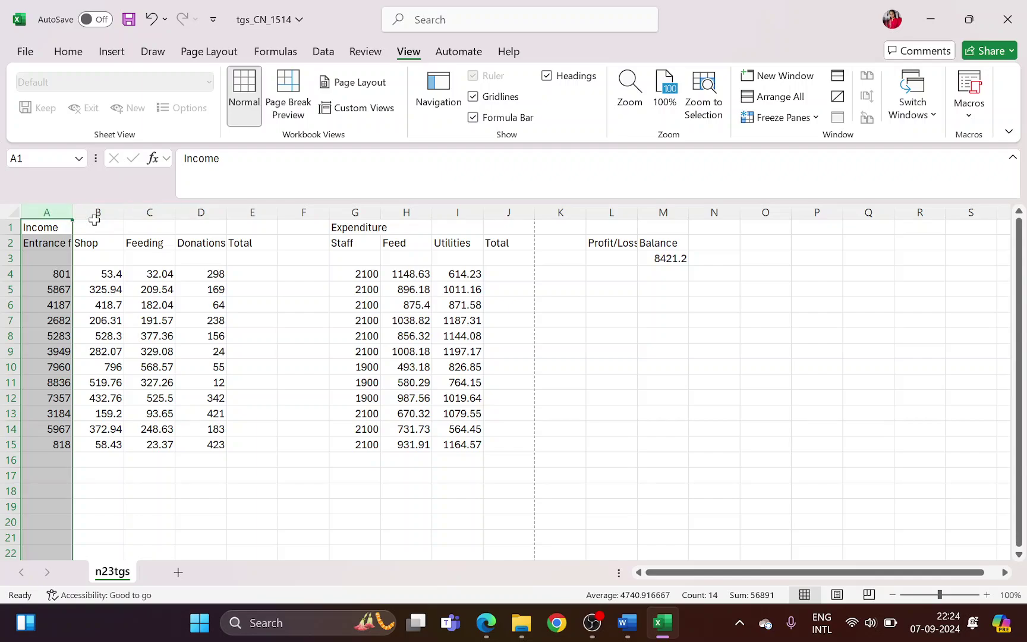
left_click_drag(63, 213, 95, 213)
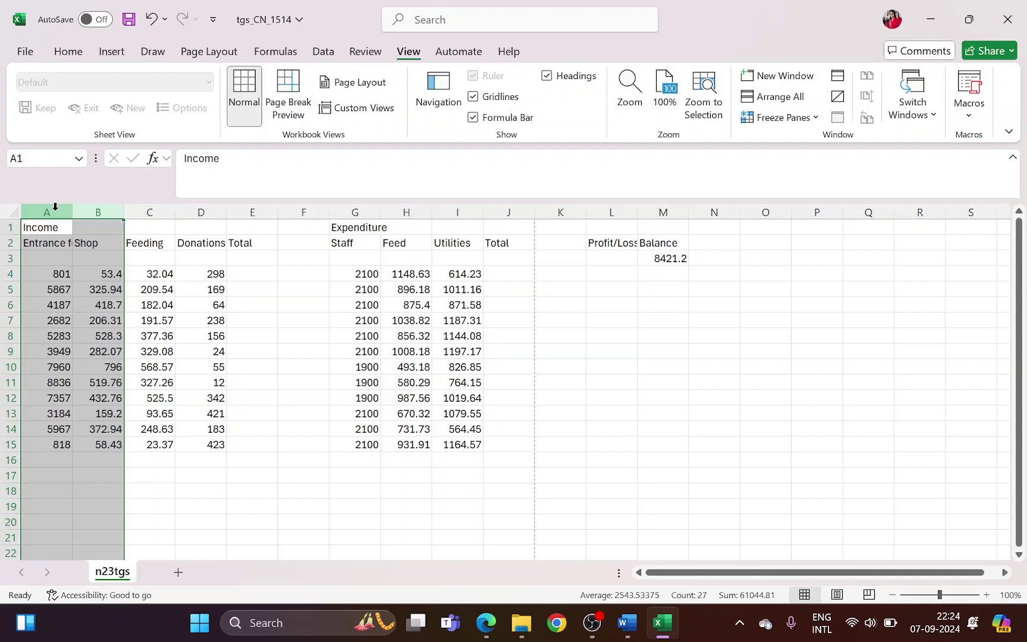
right_click(57, 213)
left_click(98, 372)
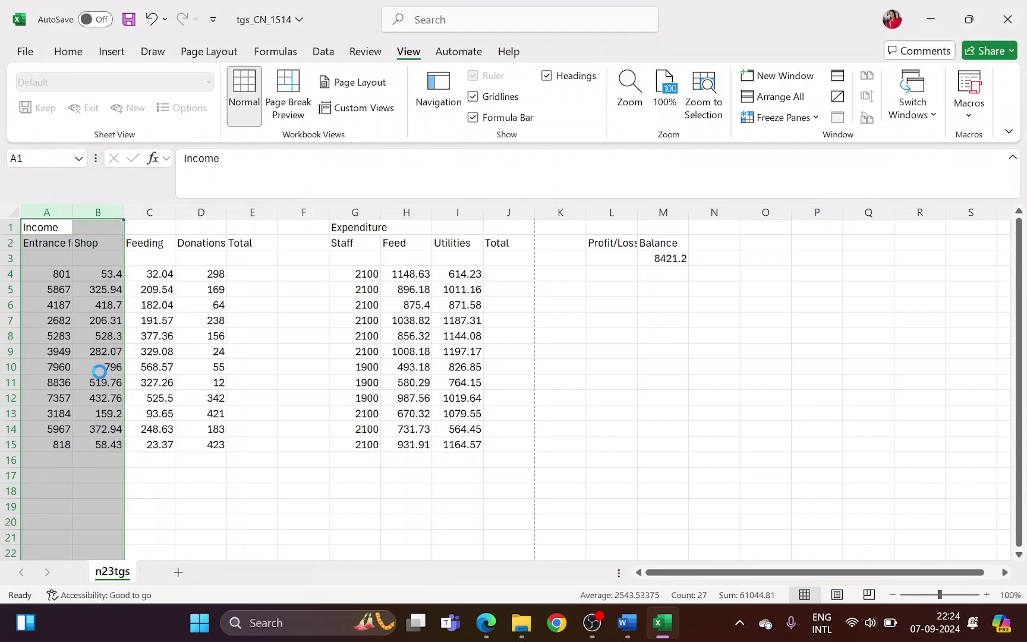
left_click(63, 226)
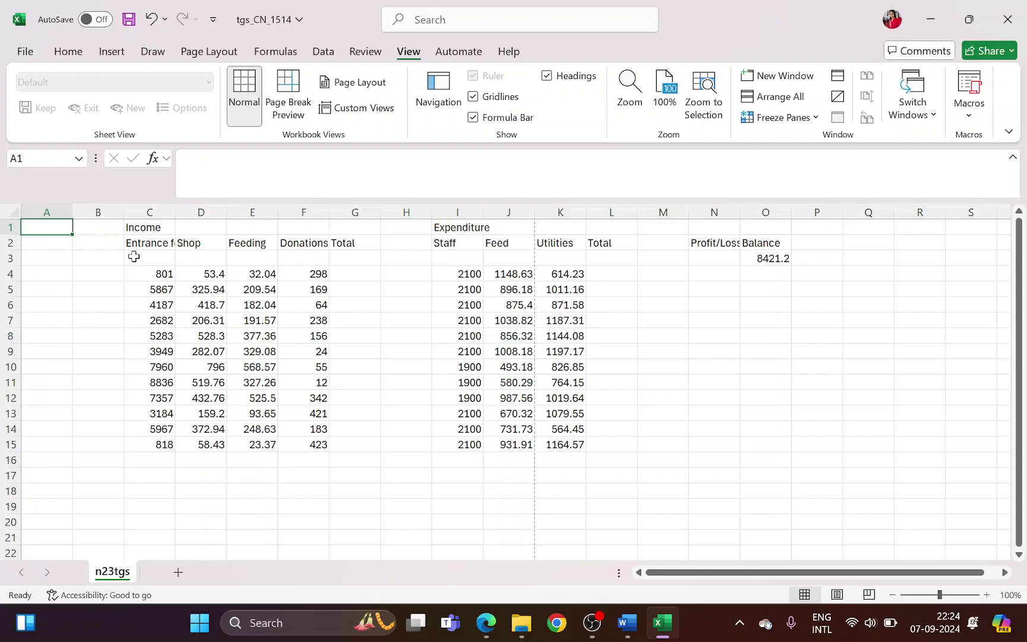
Highlight "column A the text as shown" and the table heading "Month" in question 10 in Edge, and return to Excel
key("alt+Tab")
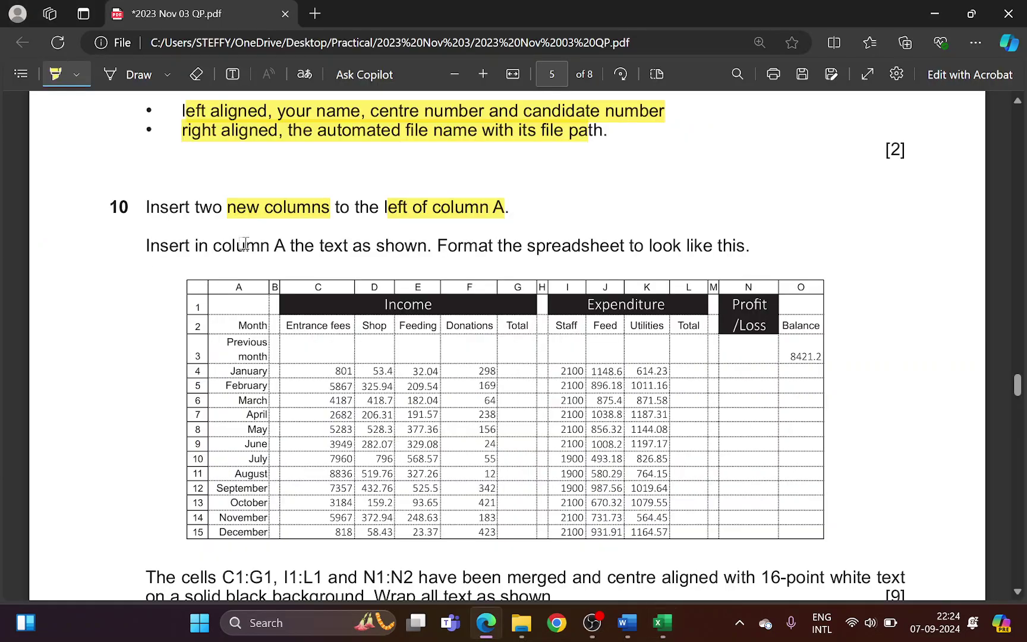
left_click_drag(219, 248, 427, 247)
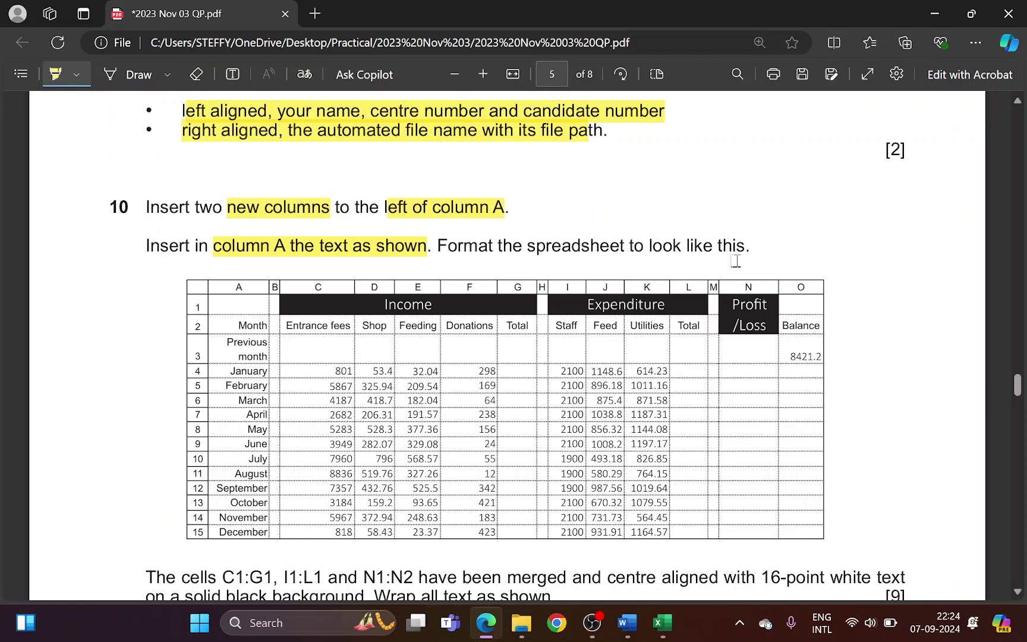
key("alt+Tab")
key("alt+Tab")
left_click_drag(233, 326, 252, 328)
key("alt+Tab")
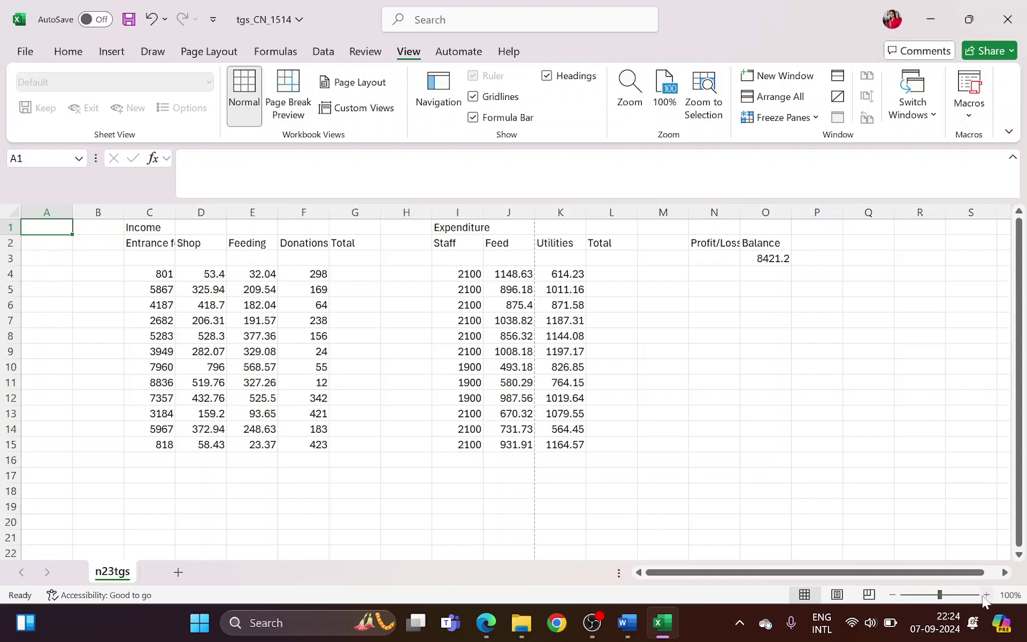
Enter the heading "Month" in cell A2
left_click(985, 595)
left_click(986, 595)
left_click(985, 596)
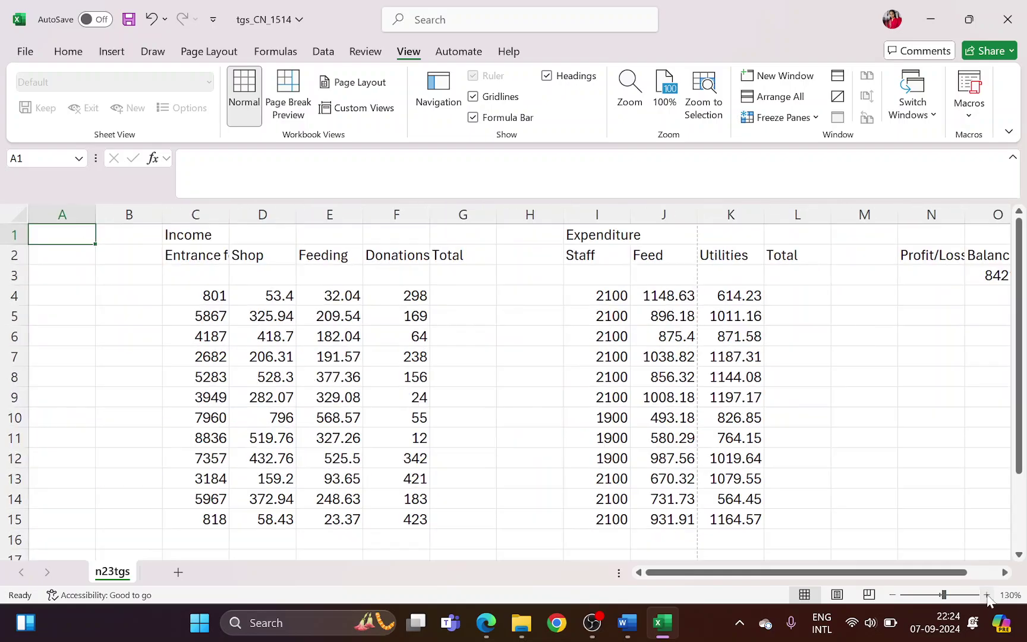
left_click(58, 256)
type("Mont")
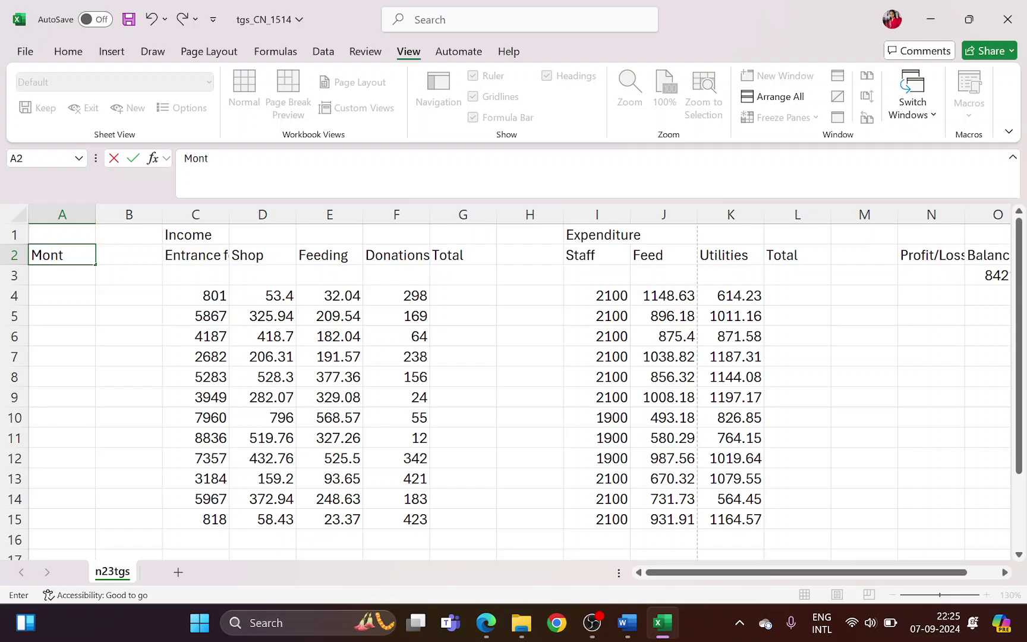
type("h")
key("Return")
Highlight "Previous month" in the question 10 table in Edge, and enter "Previous month" in cell A3 in Excel
key("alt+Tab")
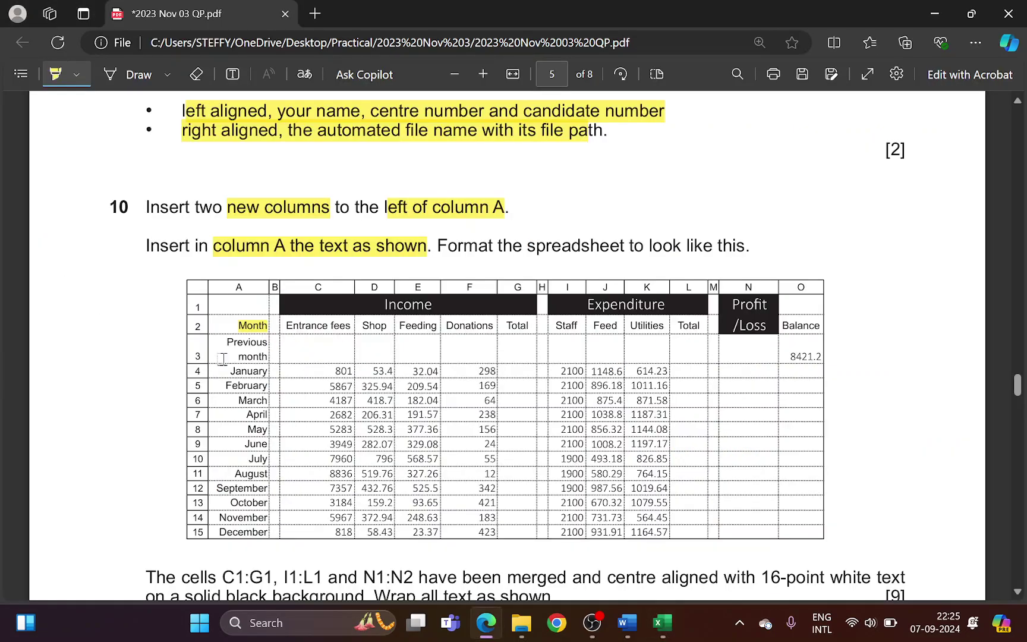
left_click_drag(227, 342, 265, 359)
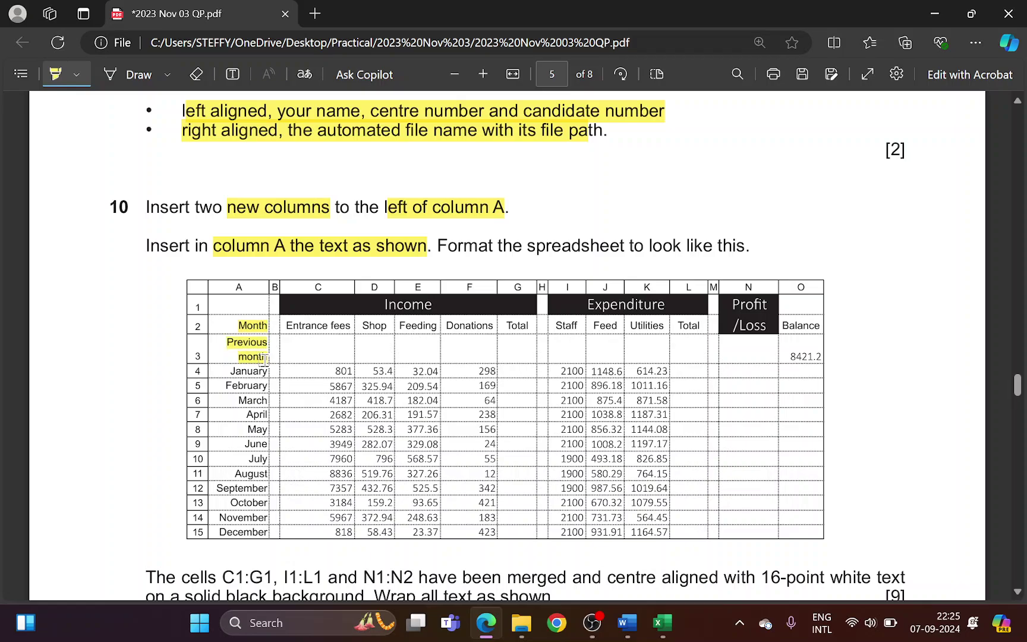
key("alt+Tab")
type("P")
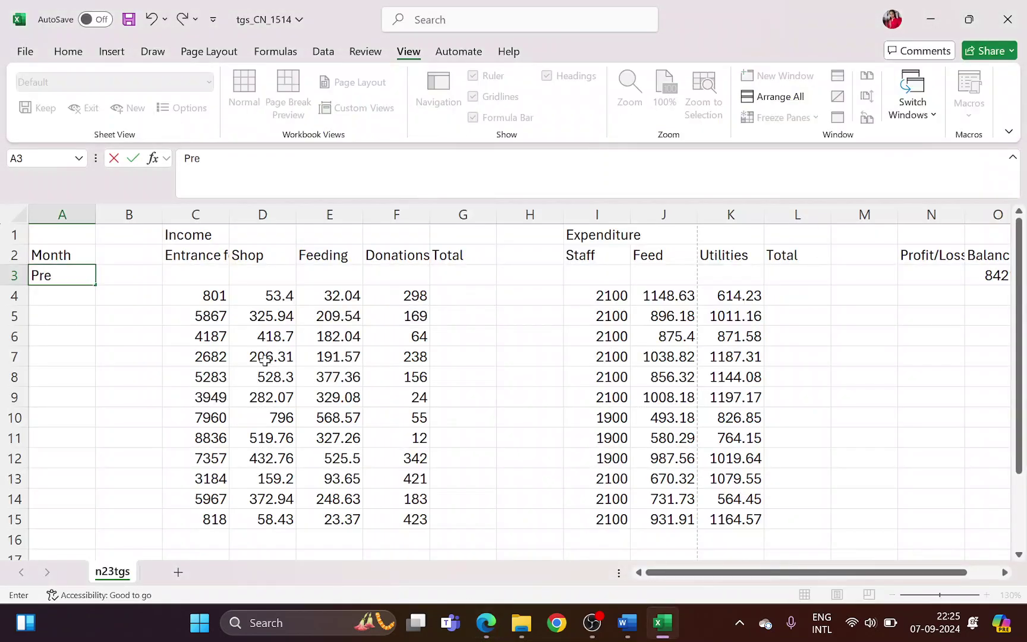
type("revious mo")
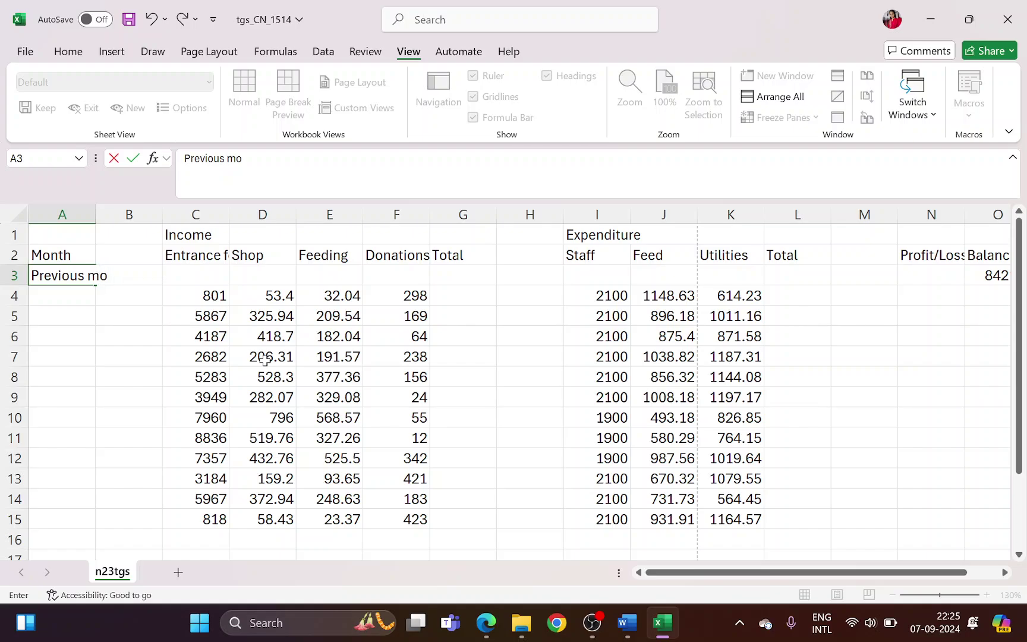
type("nth")
key("Return")
Highlight the months January to December in the question paper in Edge, and enter "January" in A4 and "February" in A5 in Excel
key("alt+Tab")
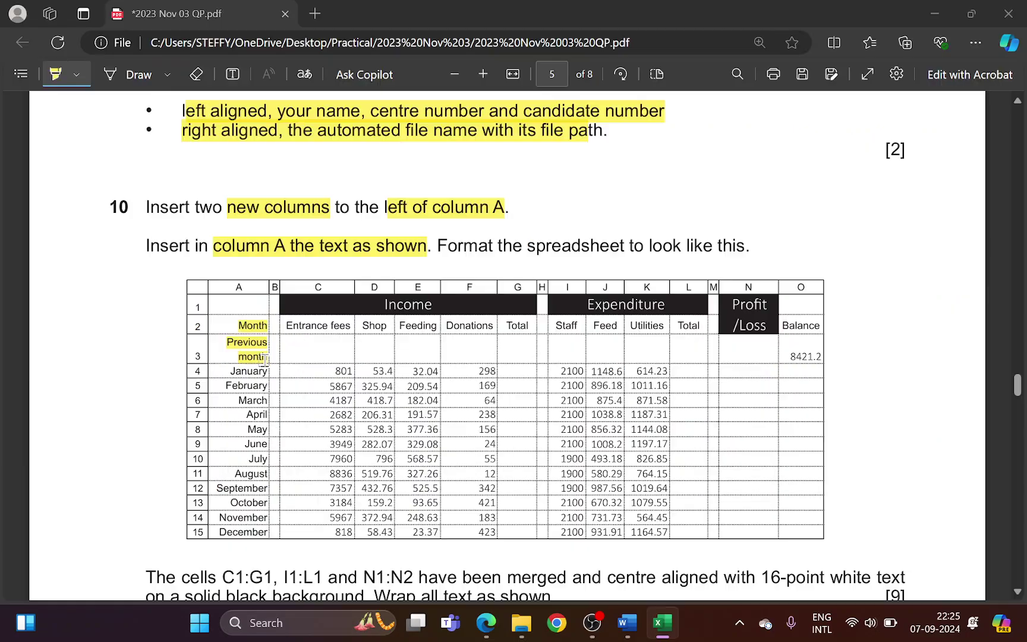
mouse_move(233, 373)
left_mouse_down()
mouse_move(268, 392)
mouse_move(267, 530)
left_mouse_up()
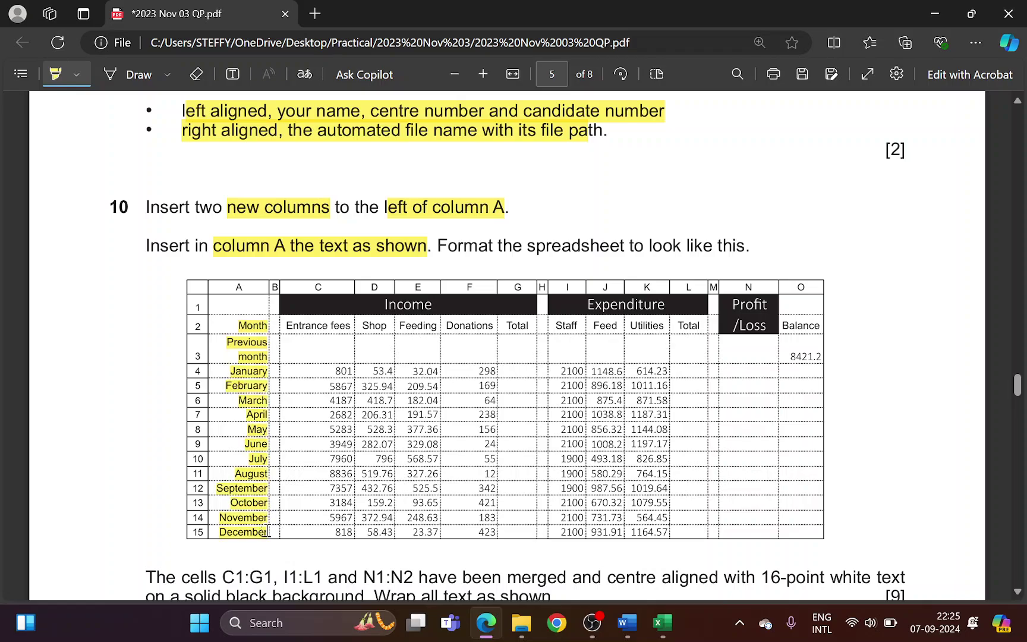
key("alt+Tab")
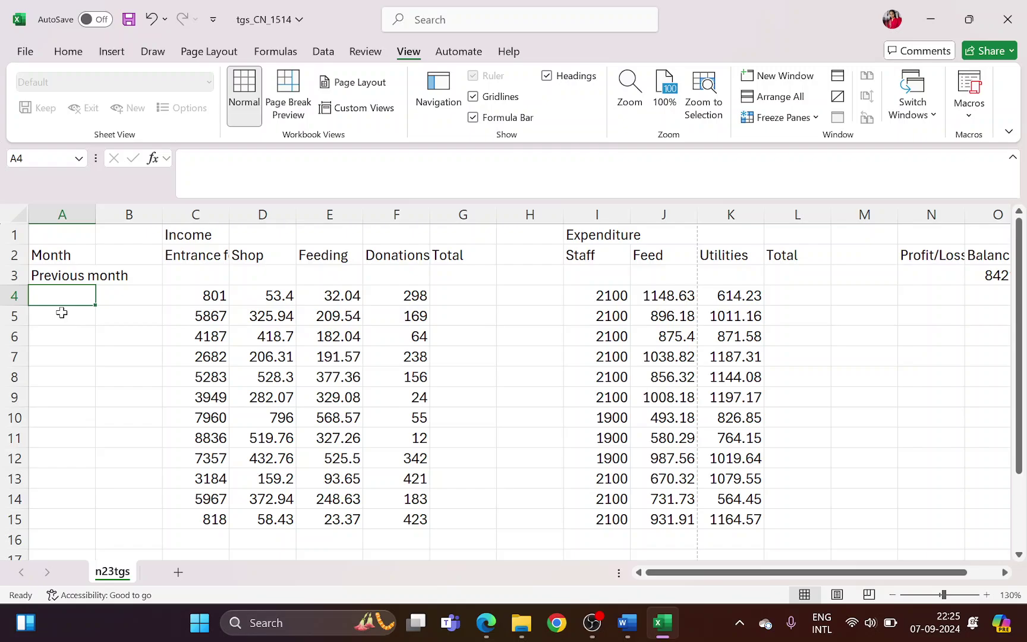
type("January")
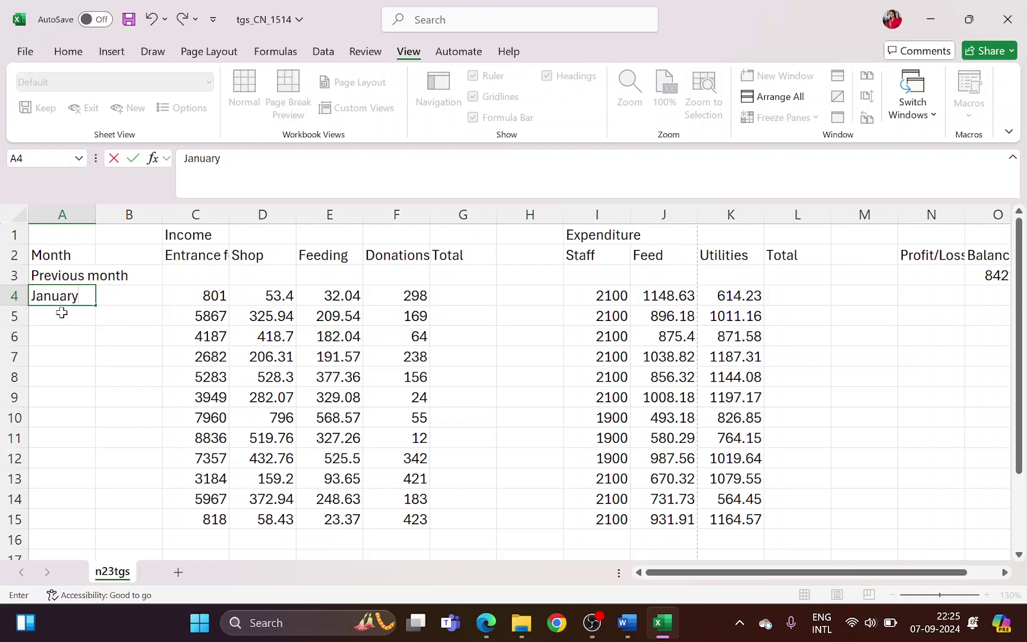
key("Return")
type("February")
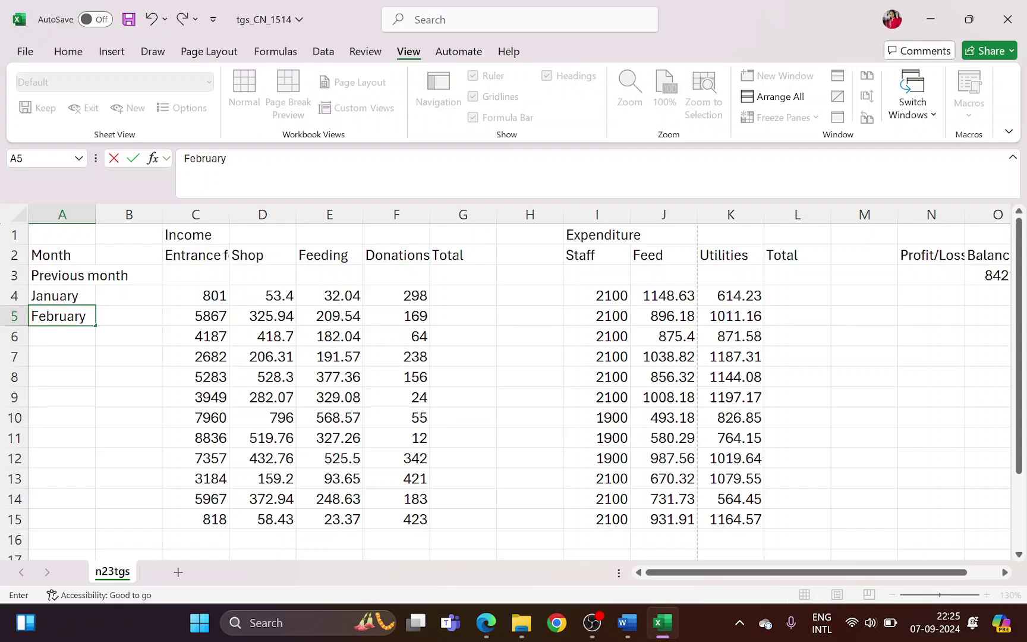
key("Return")
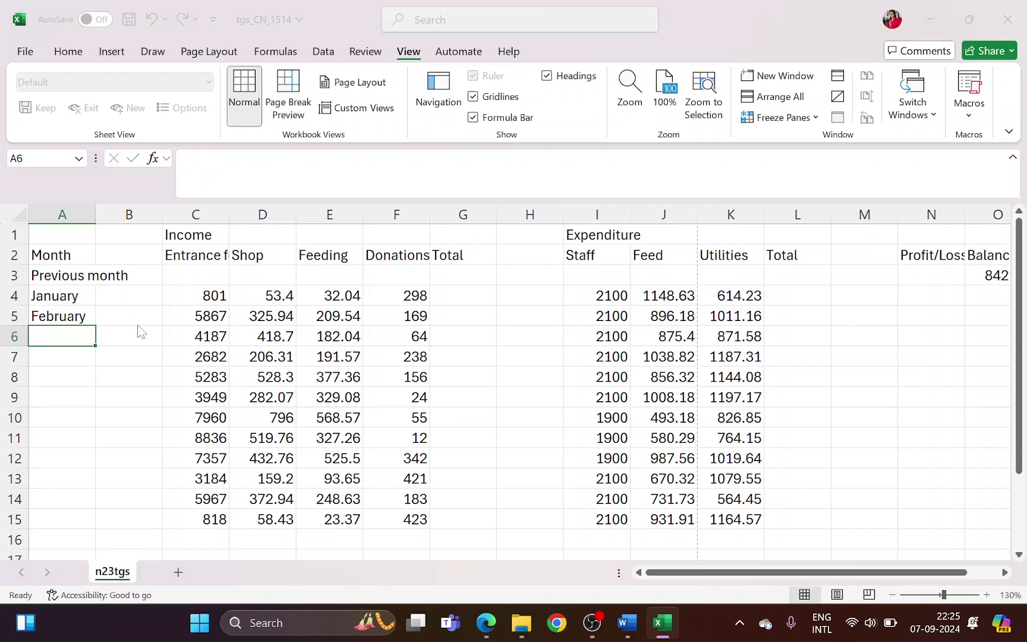
Check the month list in the question paper in Edge, and extend the January–February series down to December in A15 in Excel
key("alt+Tab")
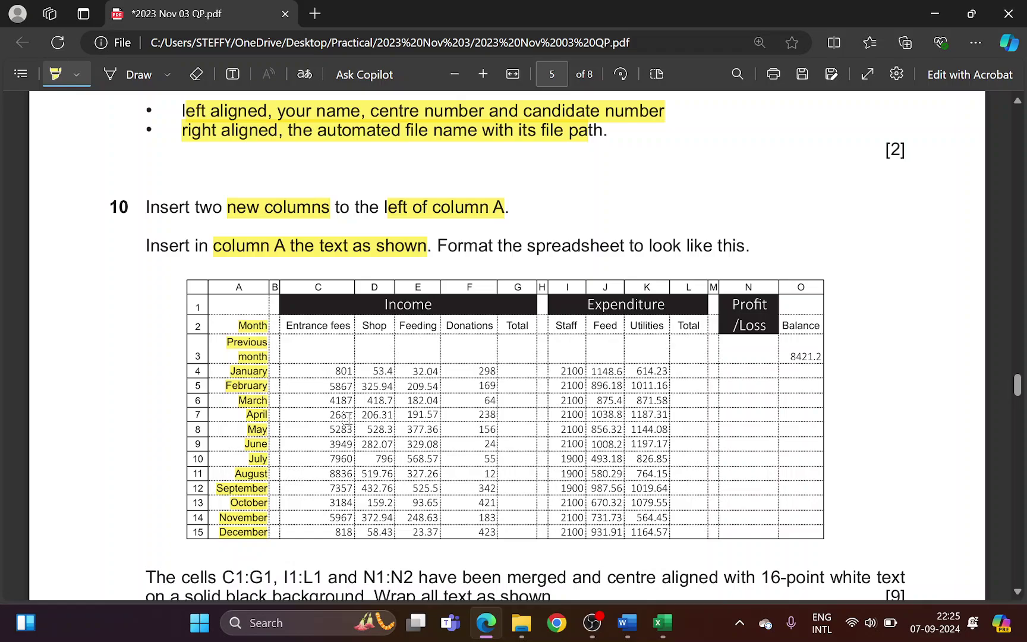
key("alt+Tab")
left_click(75, 297)
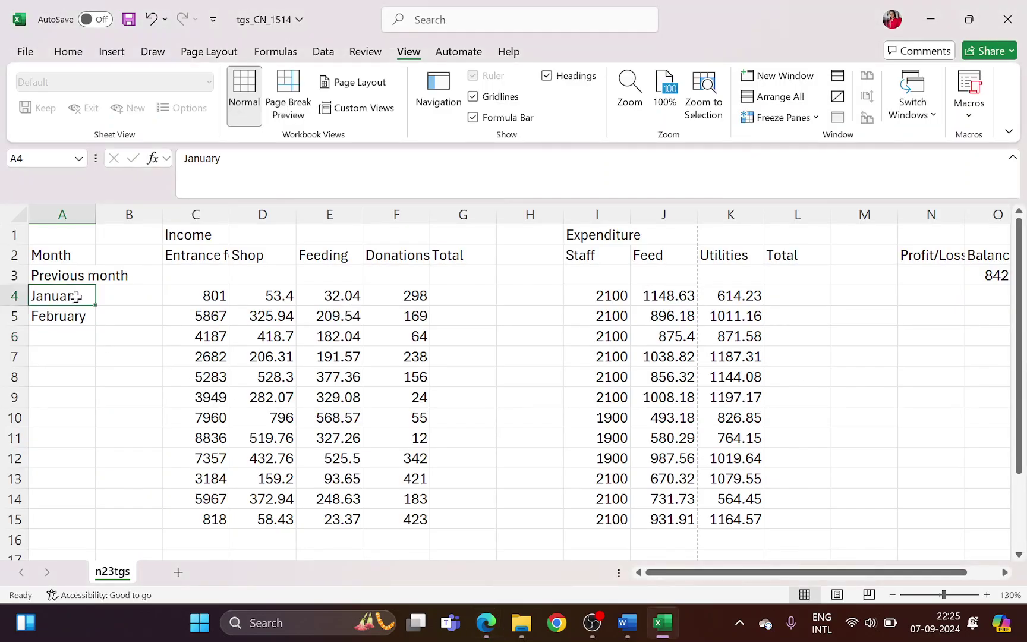
left_click(85, 315, "shift")
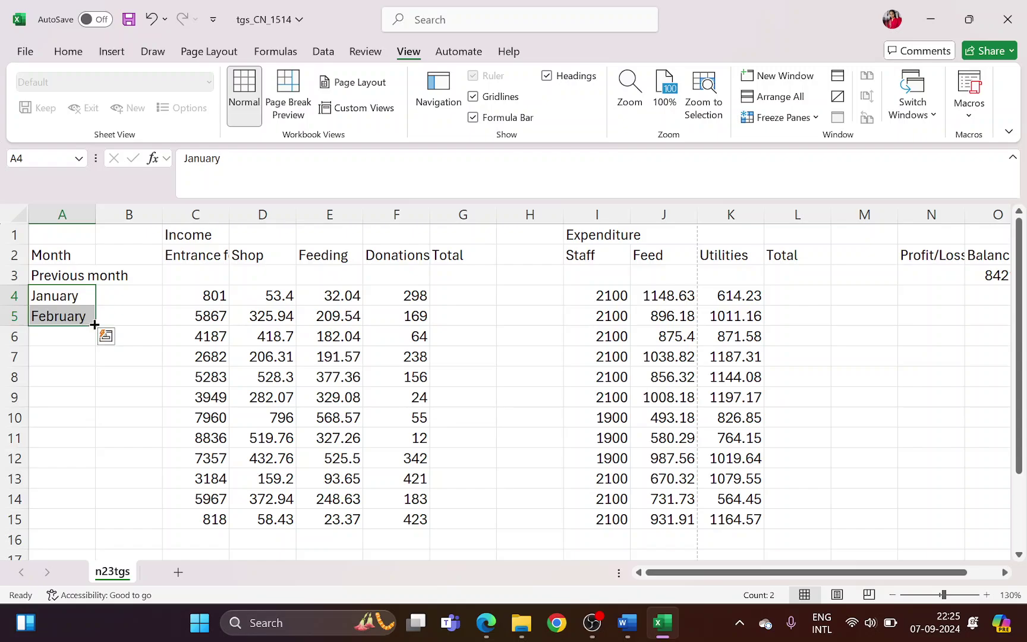
left_click_drag(95, 325, 91, 522)
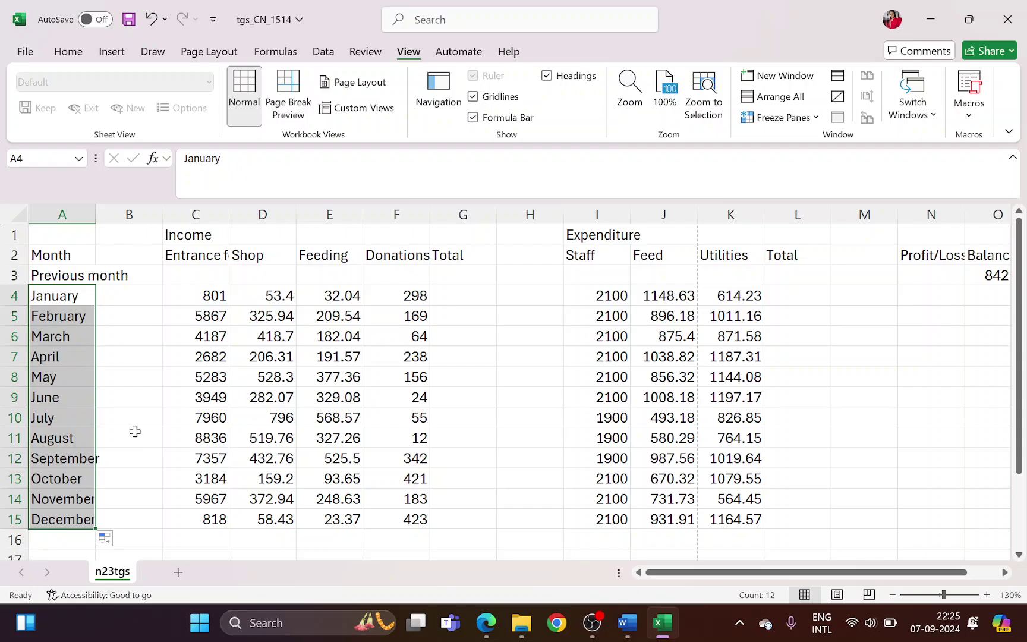
Compare the sheet with the question 10 table in Edge, and right-align all of column A in Excel
key("alt+Tab")
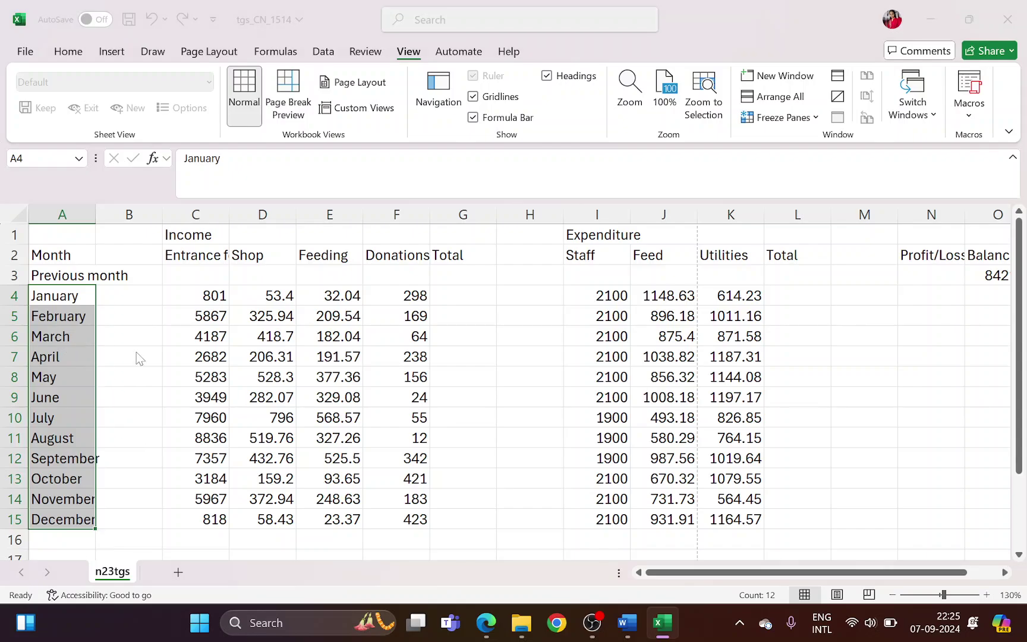
scroll(256, 407, "down", 1)
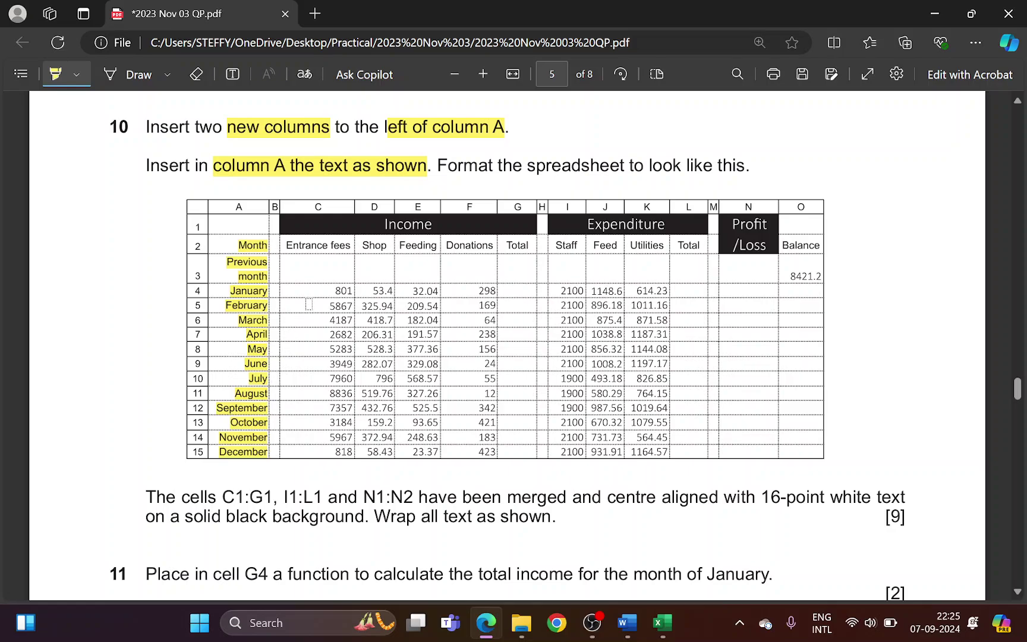
key("alt+Tab")
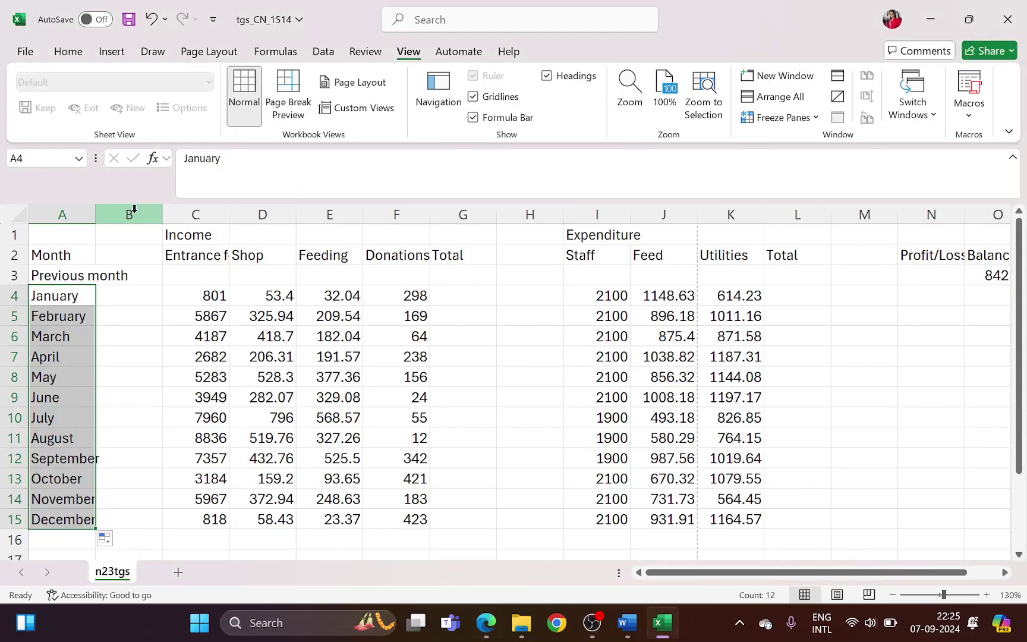
left_click(133, 210)
key("alt+Tab")
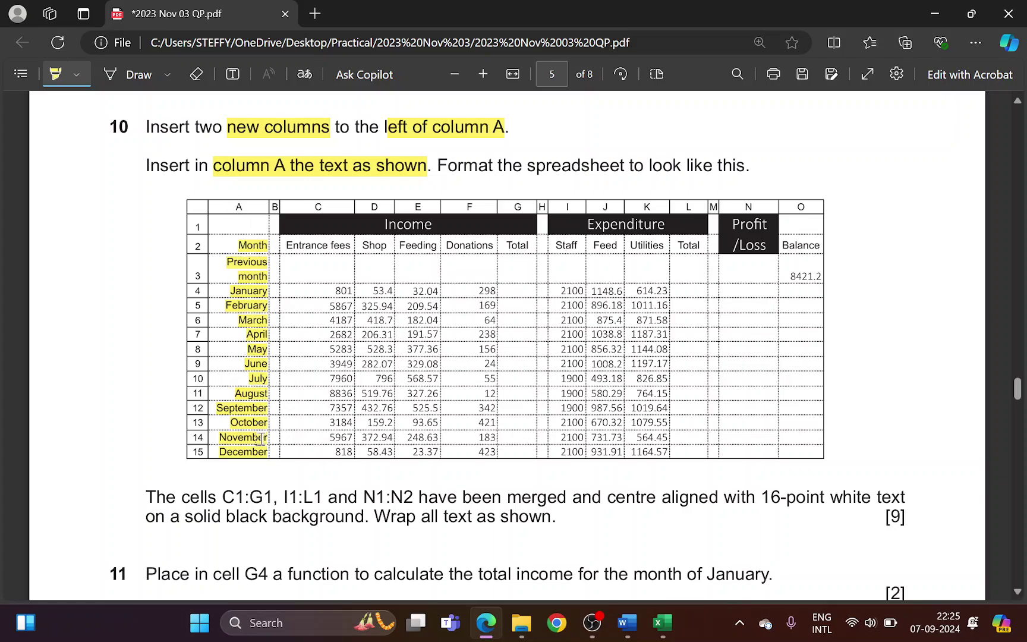
key("alt+Tab")
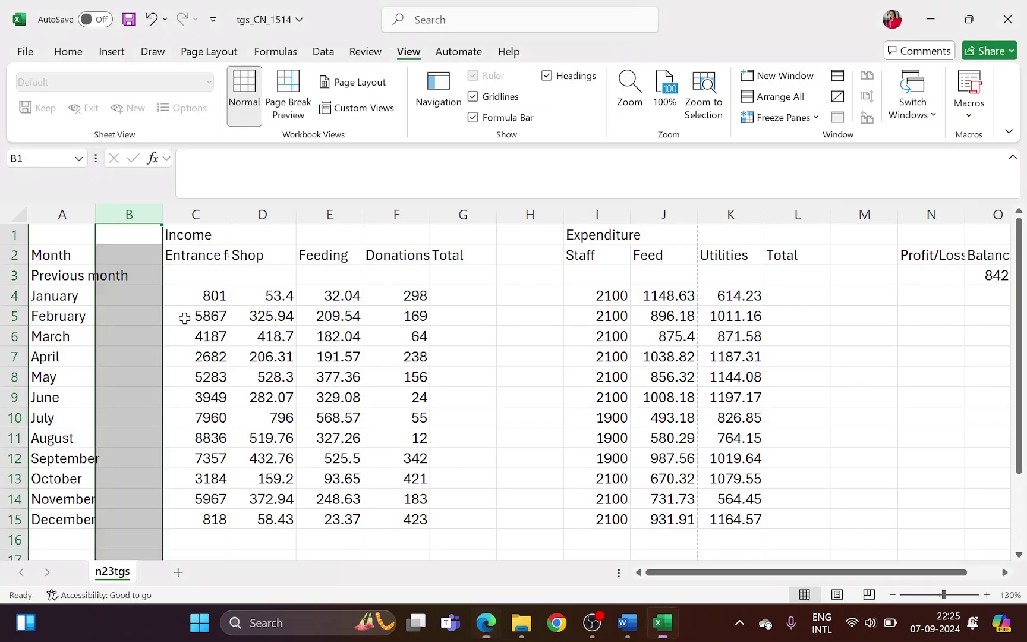
left_click(84, 214)
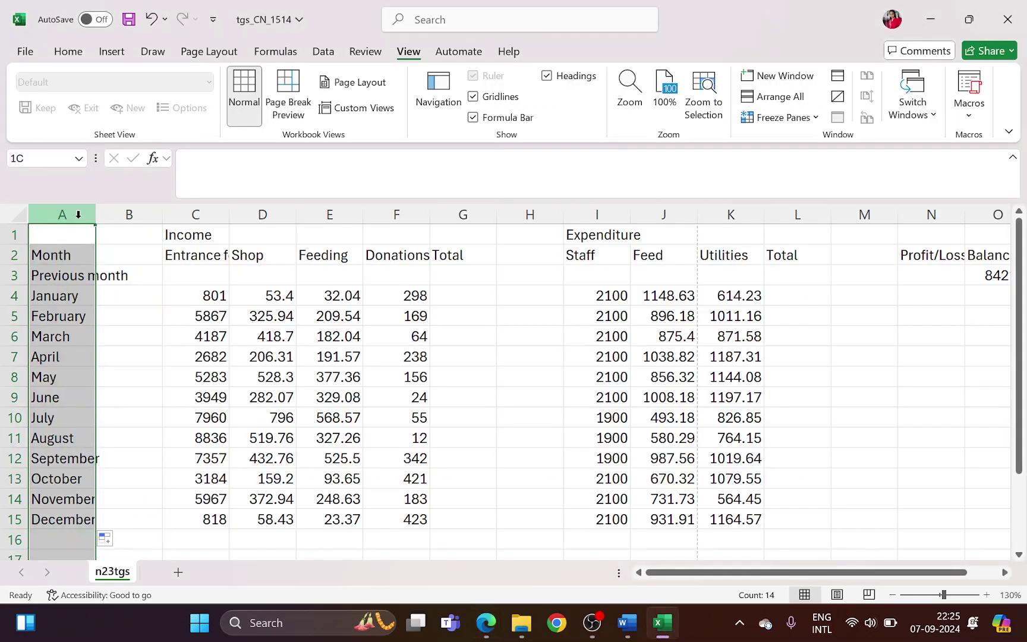
left_click(69, 52)
left_click(336, 109)
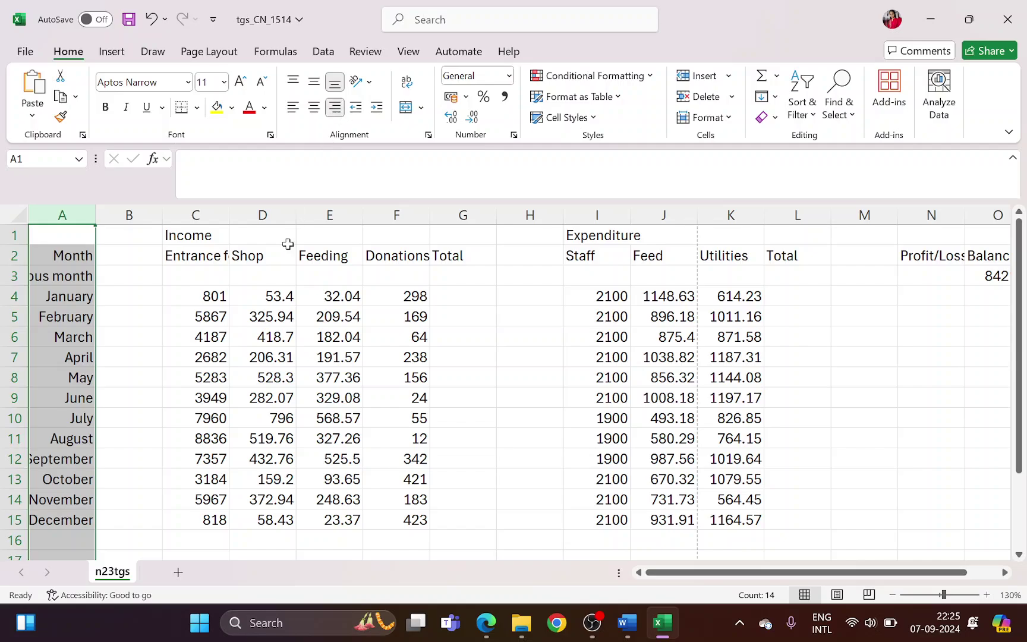
Wrap the text of "Previous month" in cell A3, checking the layout against the question 10 table in Edge
left_click(84, 276)
key("alt+Tab")
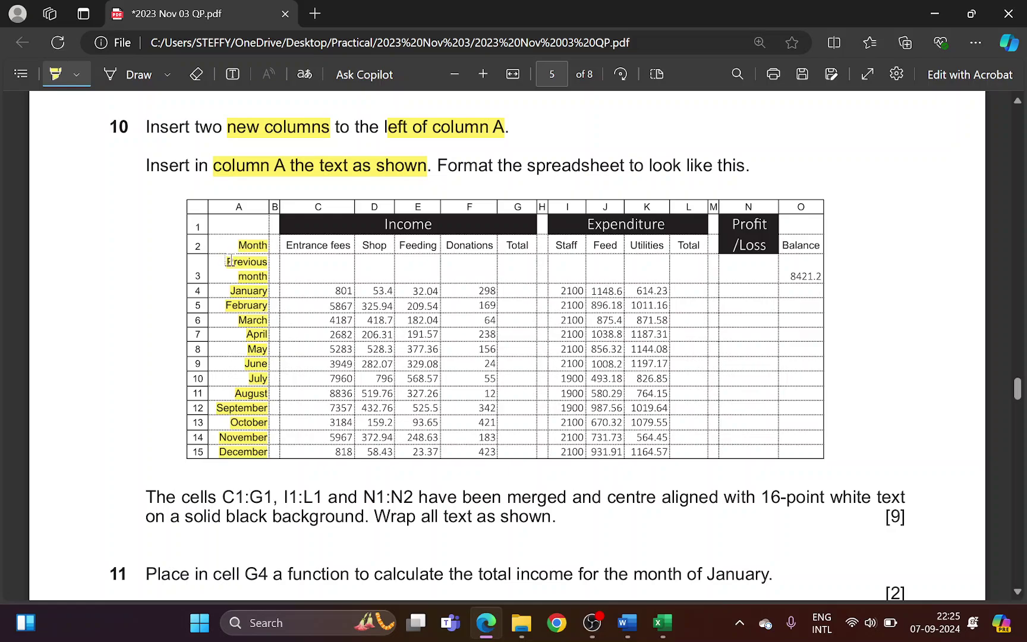
key("alt+Tab")
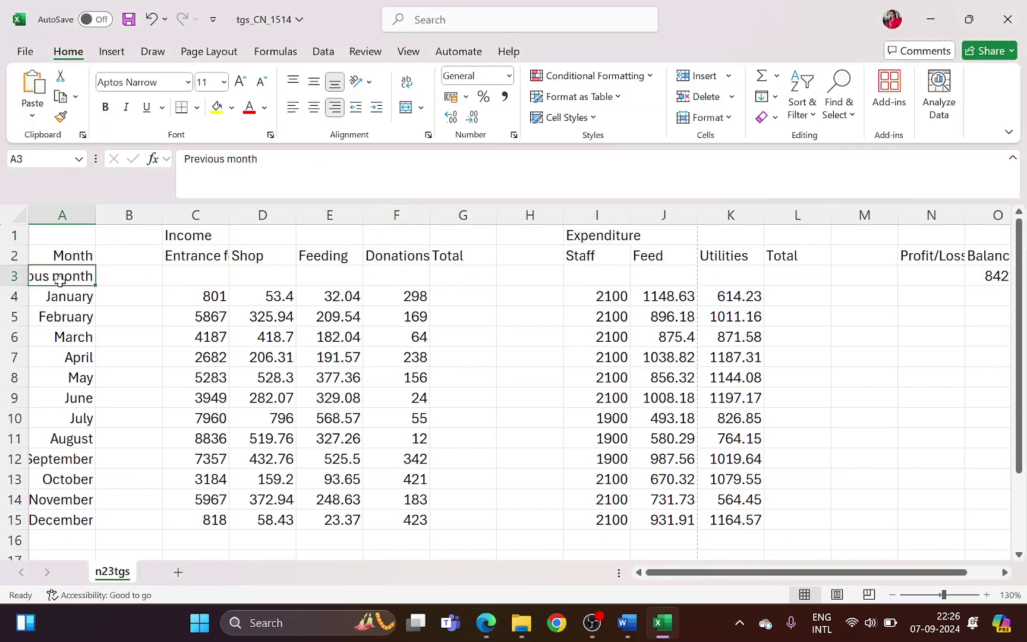
left_click(414, 89)
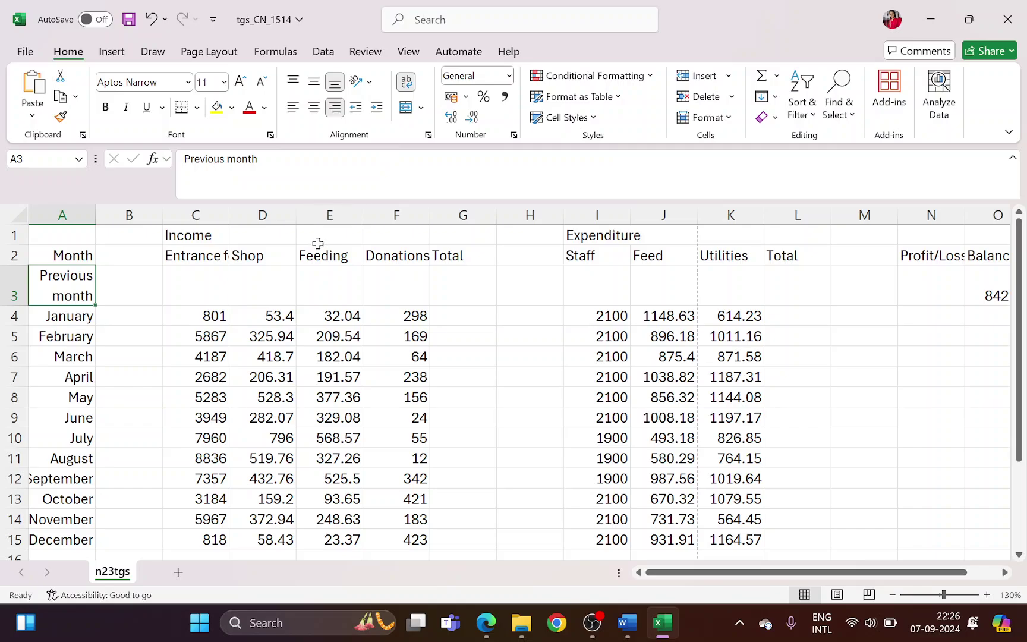
key("alt+Tab")
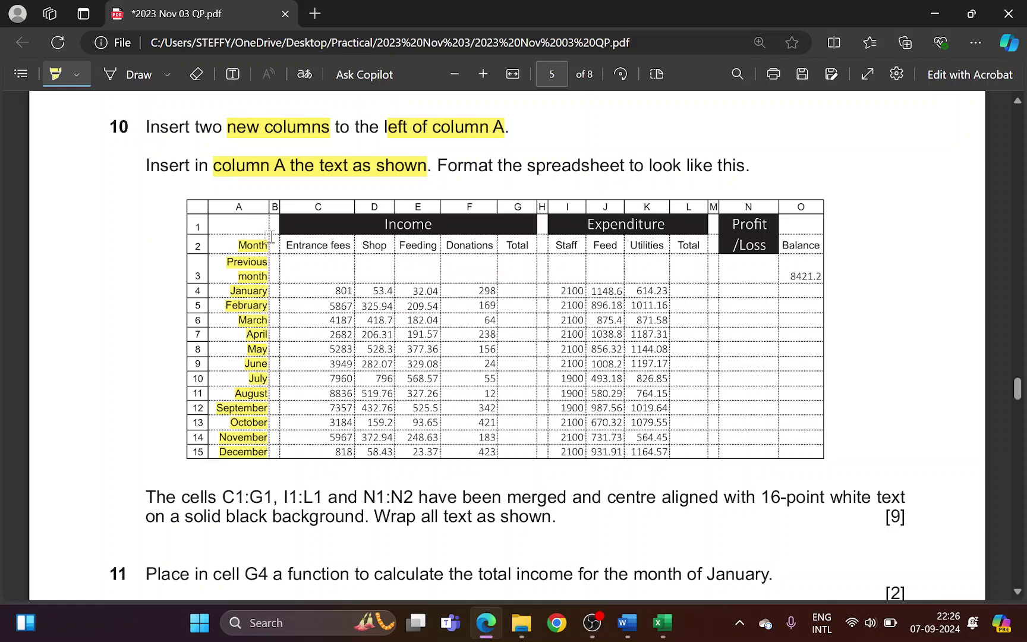
key("alt+Tab")
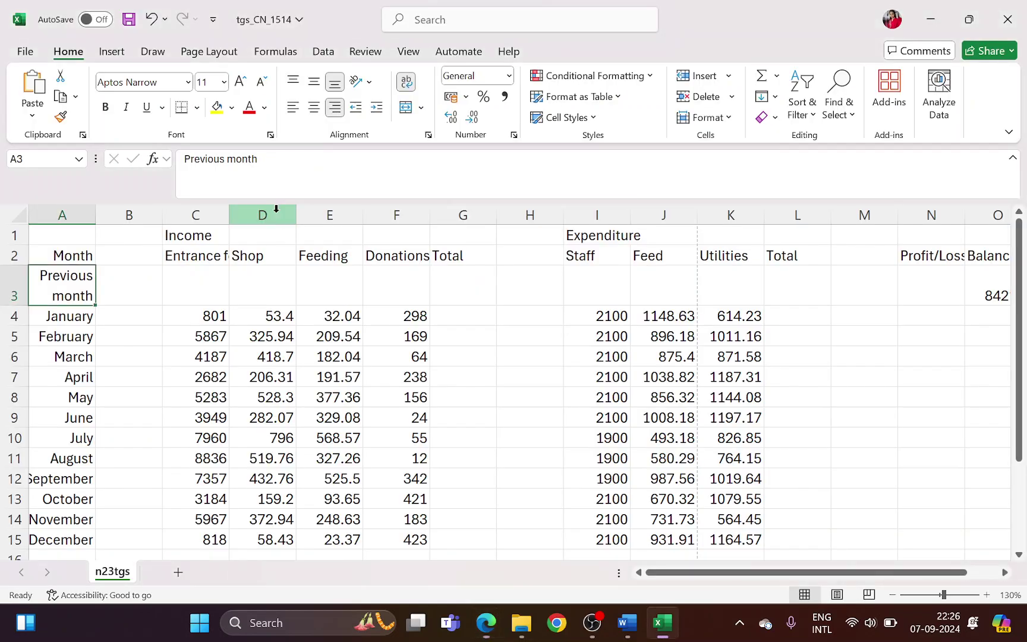
Widen column A to fit the month names with "Previous month" wrapped over two lines, and narrow the empty column B
double_click(95, 212)
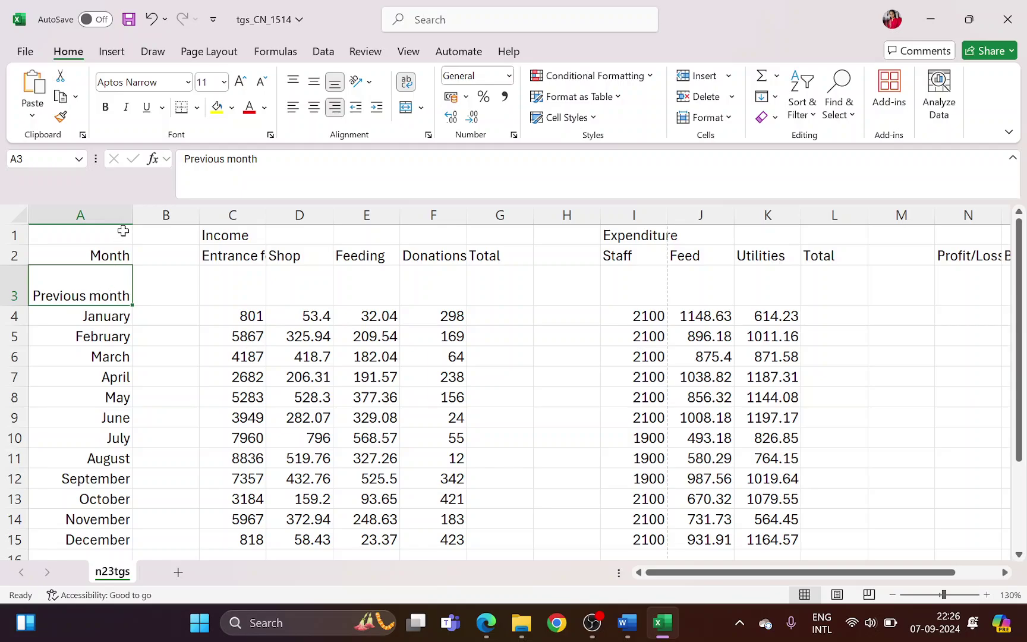
left_click_drag(131, 217, 108, 213)
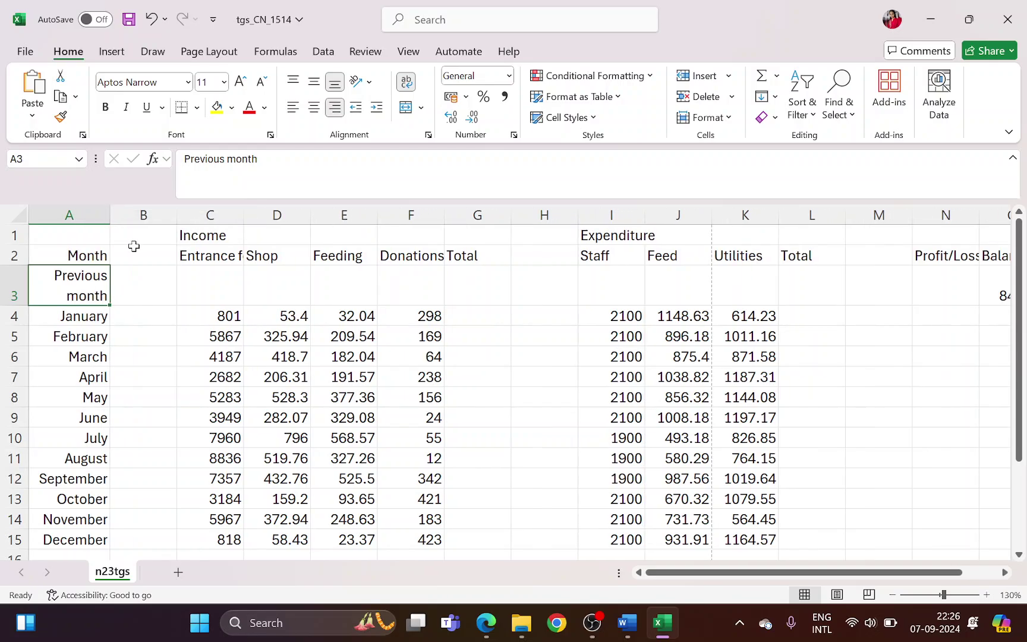
left_click(143, 215)
left_click_drag(176, 217, 131, 209)
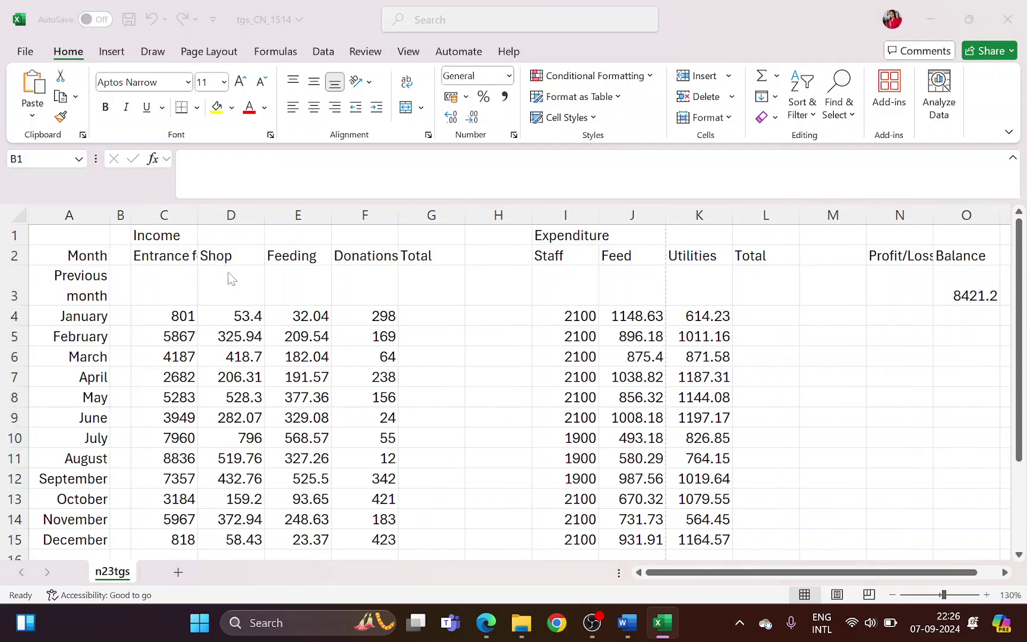
Check the merged headings in the question paper in Edge, and merge and centre "Income" across C1:G1 in Excel
key("alt+Tab")
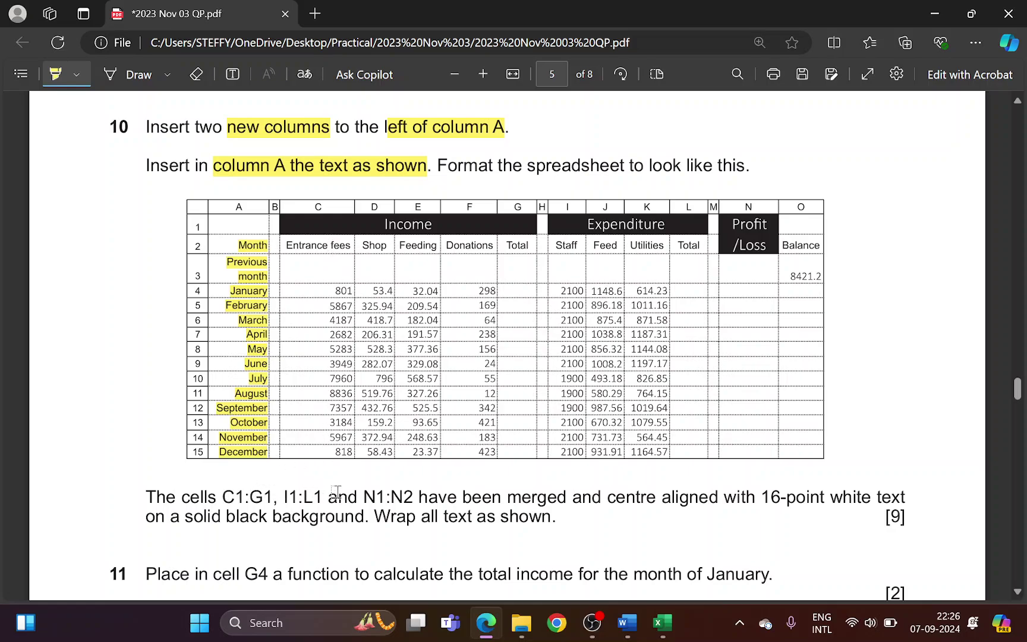
key("alt+Tab")
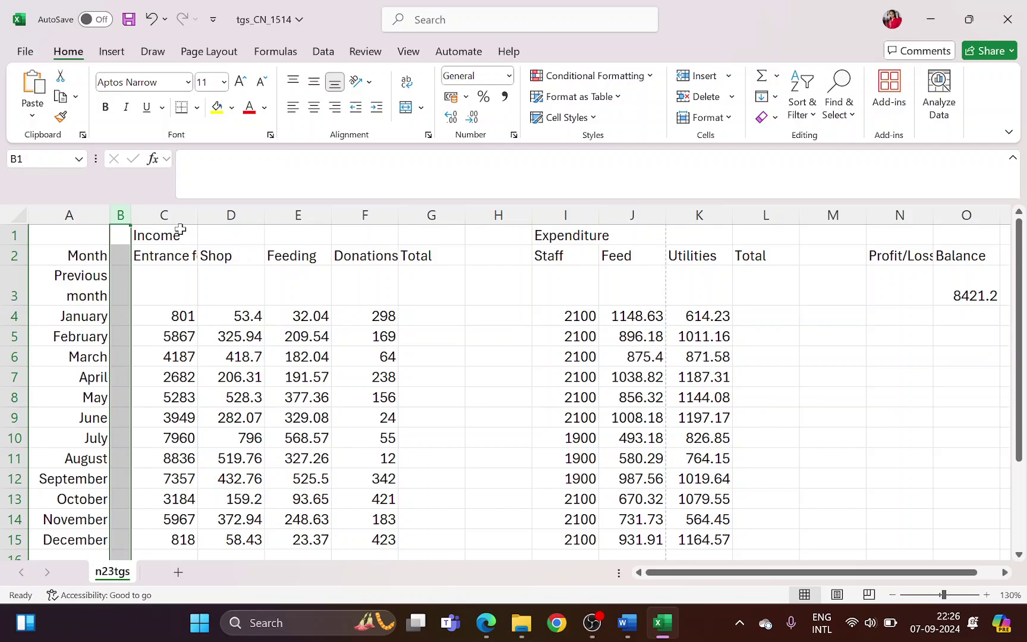
left_click_drag(178, 235, 419, 237)
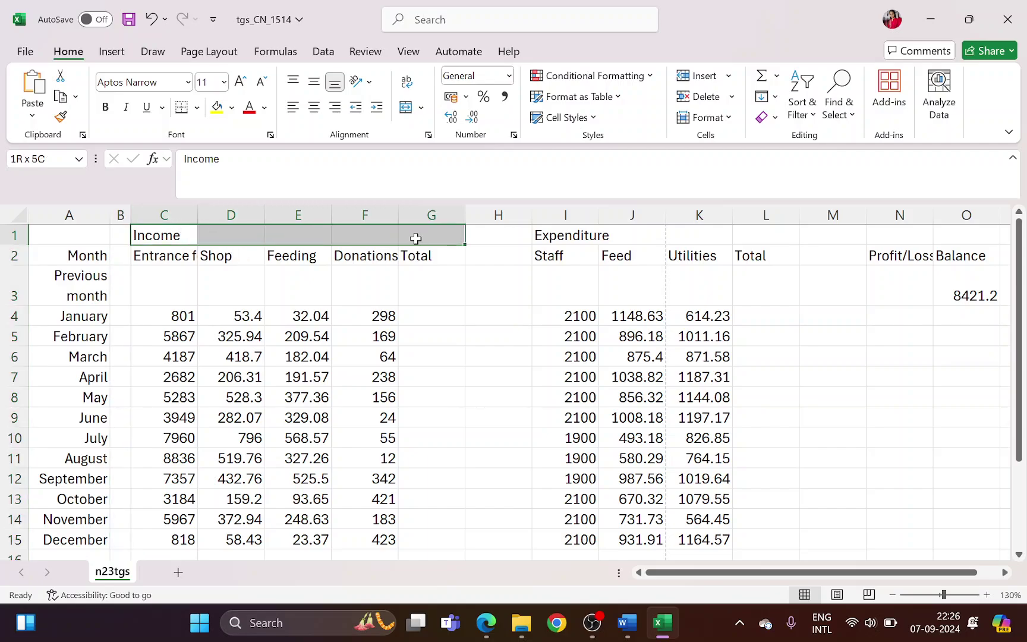
left_click(406, 107)
Narrow the empty column H and merge and centre "Expenditure" across I1:L1 in Excel, checking the question 10 table in Edge
key("alt+Tab")
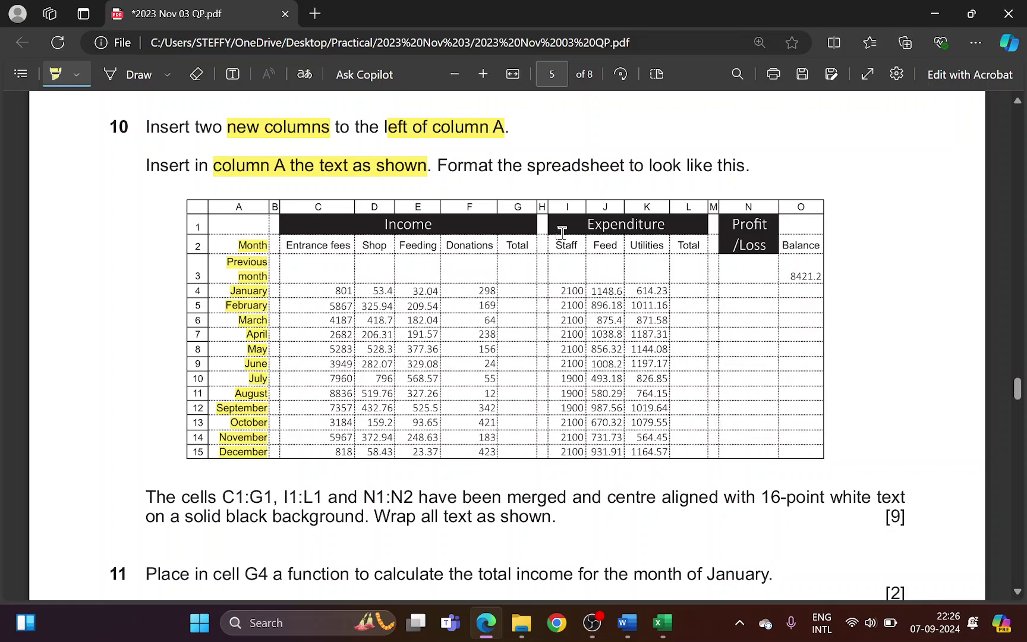
key("alt+Tab")
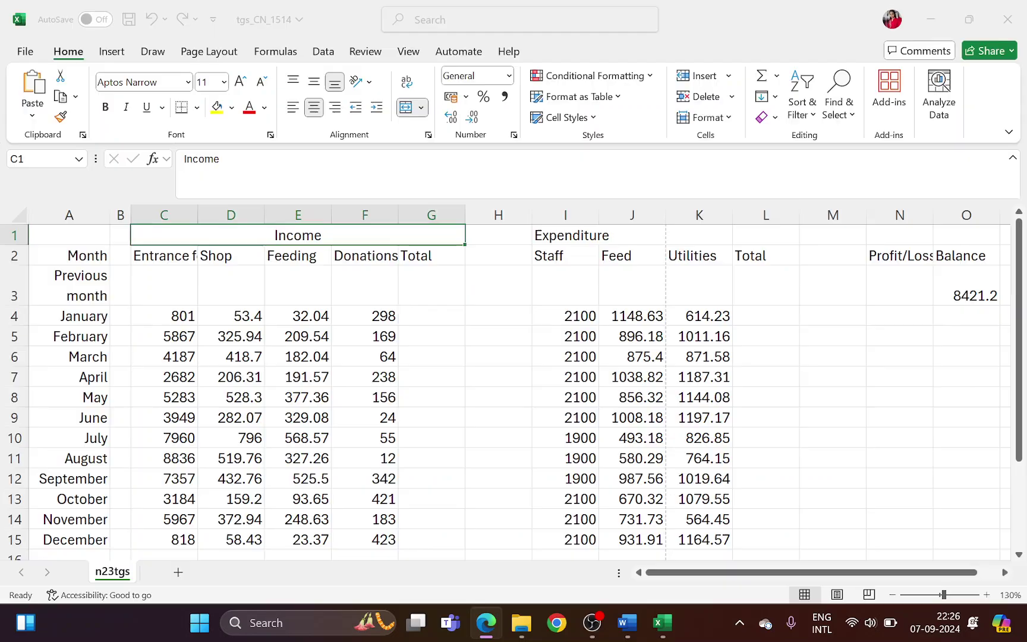
left_click_drag(518, 214, 486, 214)
key("alt+Tab")
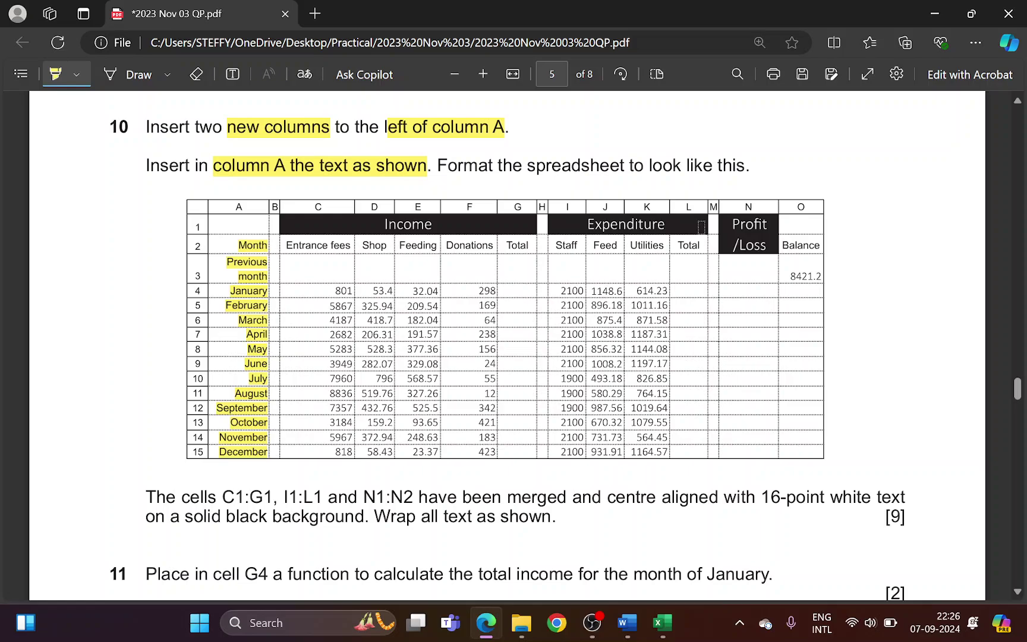
key("alt+Tab")
left_click_drag(535, 236, 750, 237)
left_click(405, 107)
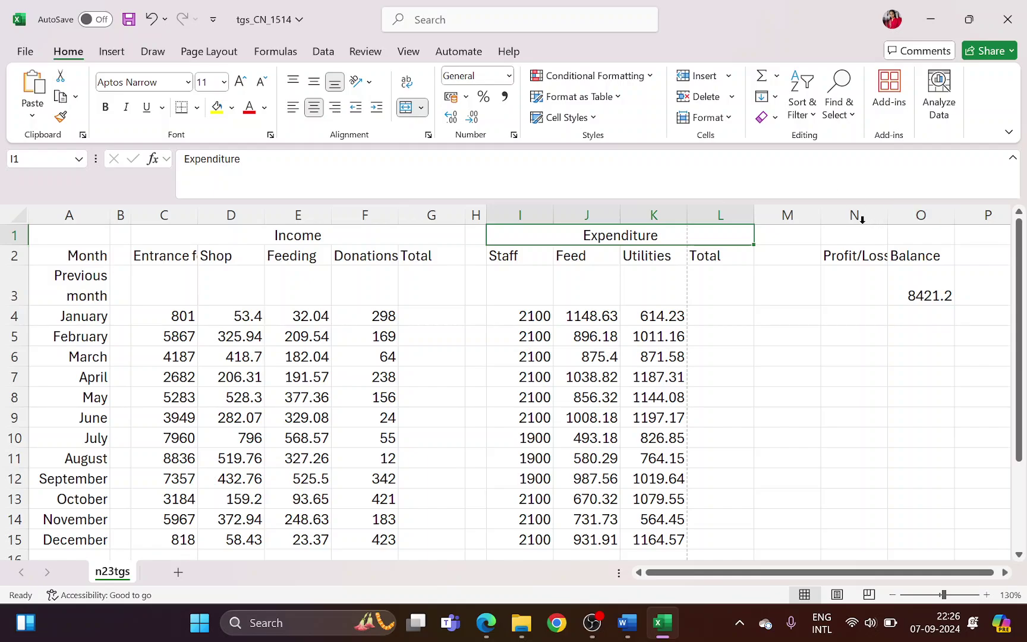
Narrow the empty column M and merge and centre "Profit/Loss" over N1:N2 in Excel, checking the question 10 table in Edge
left_click_drag(821, 214, 775, 213)
key("alt+Tab")
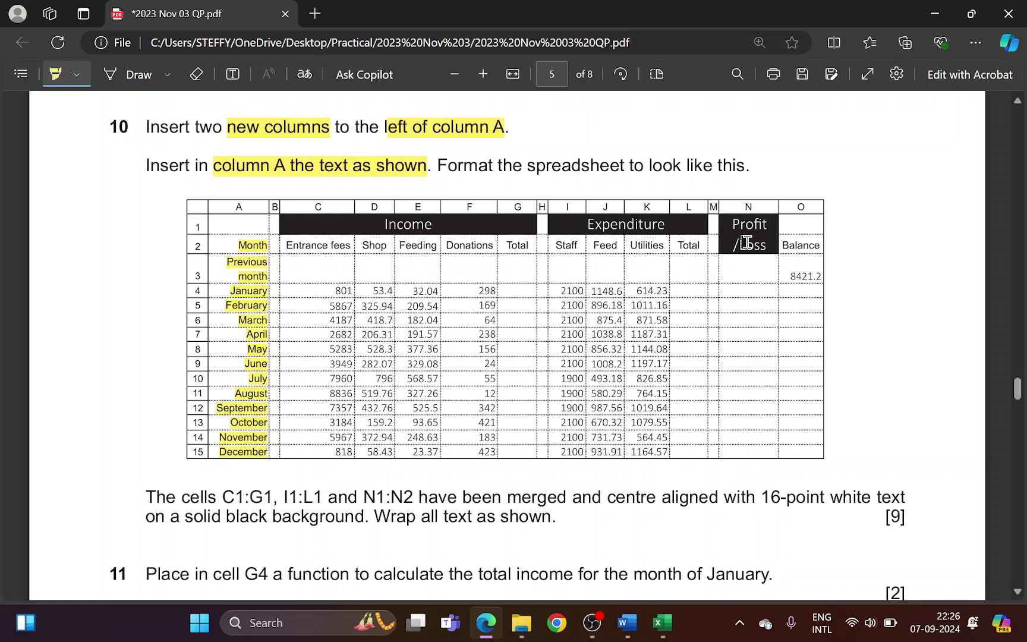
key("alt+Tab")
left_click_drag(797, 236, 802, 250)
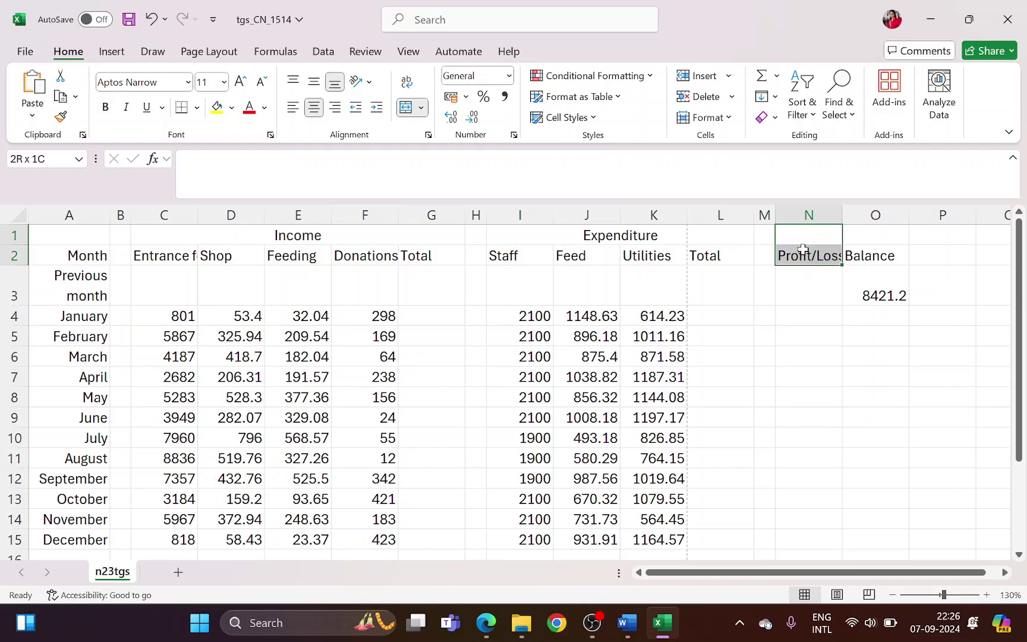
left_click(406, 108)
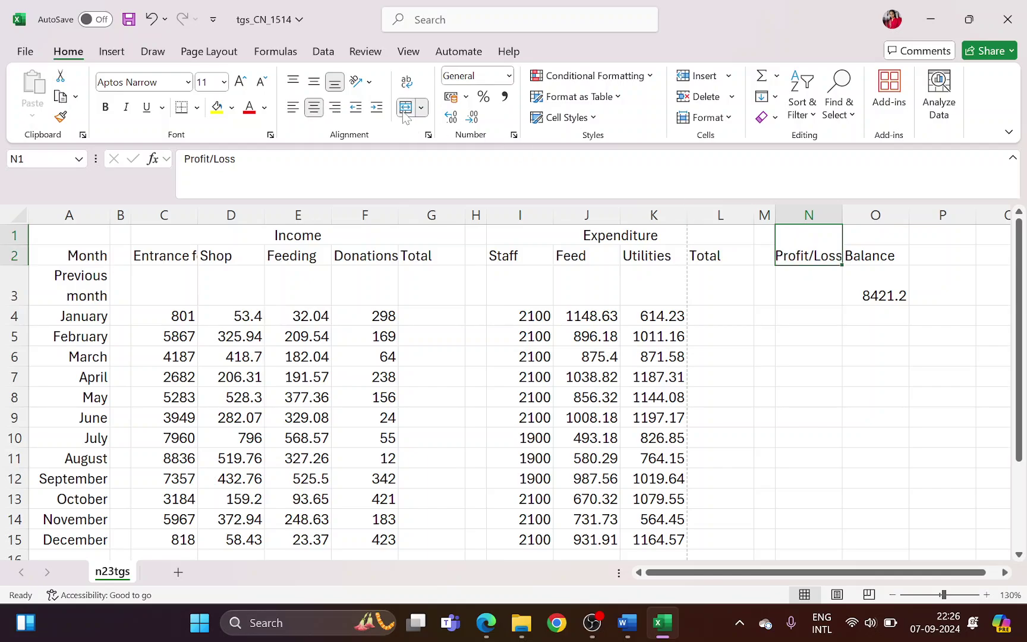
Middle-align and wrap the "Profit/Loss" heading in the merged N1 cell, comparing it with the question paper in Edge
left_click(314, 84)
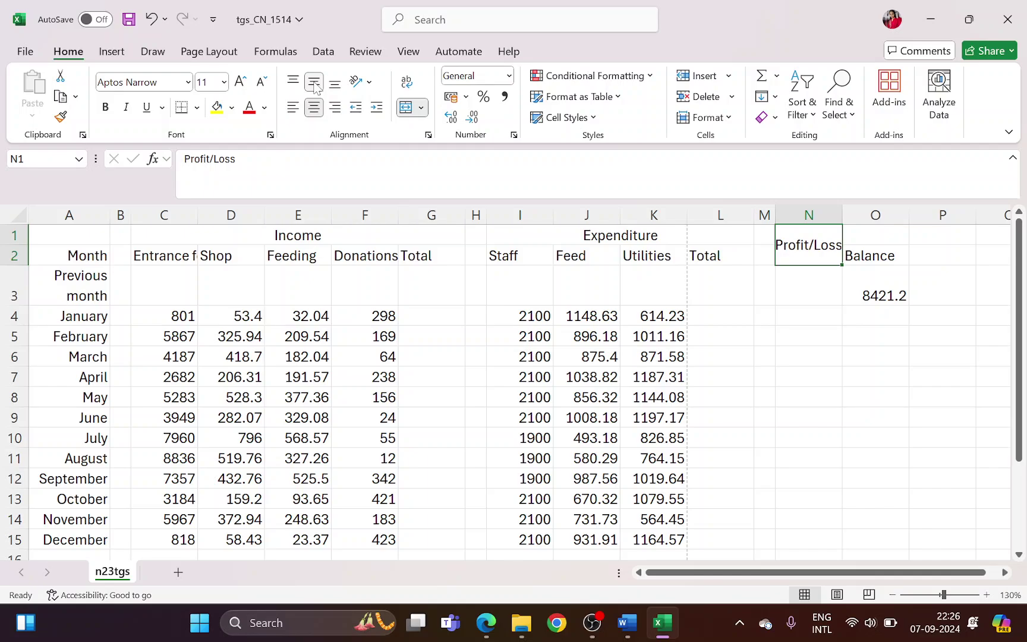
left_click(406, 82)
key("alt+Tab")
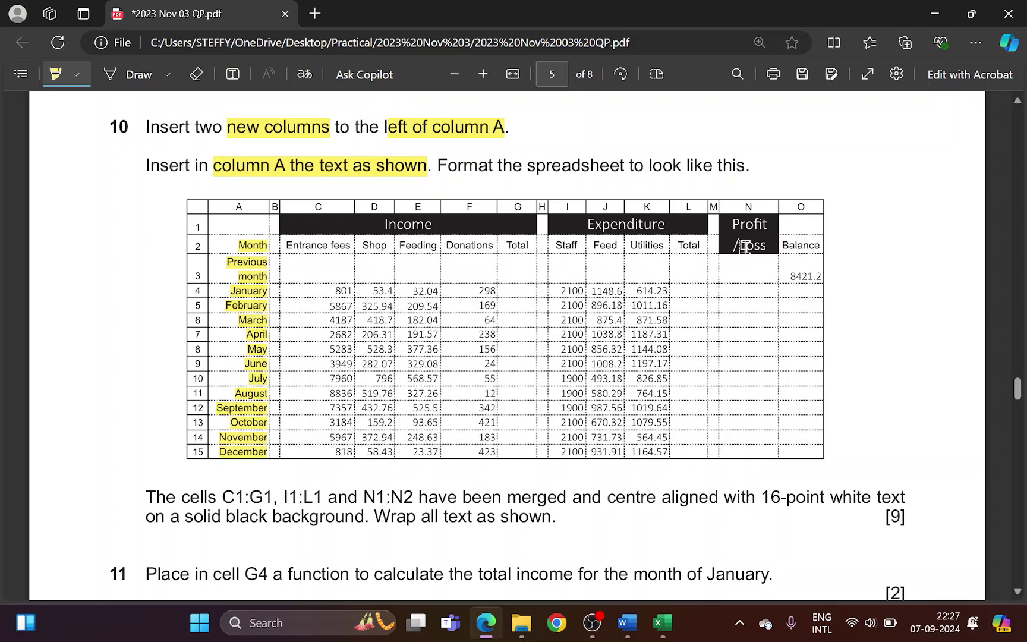
key("alt+Tab")
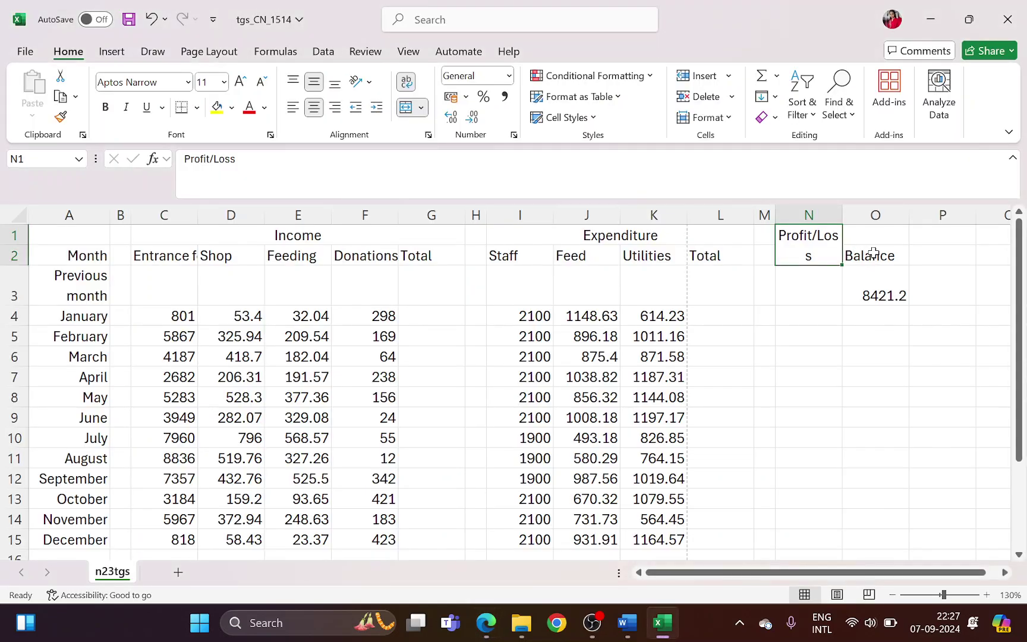
Check the row 2 headings in the question paper in Edge, and fit column C to "Entrance fees" in Excel
key("alt+Tab")
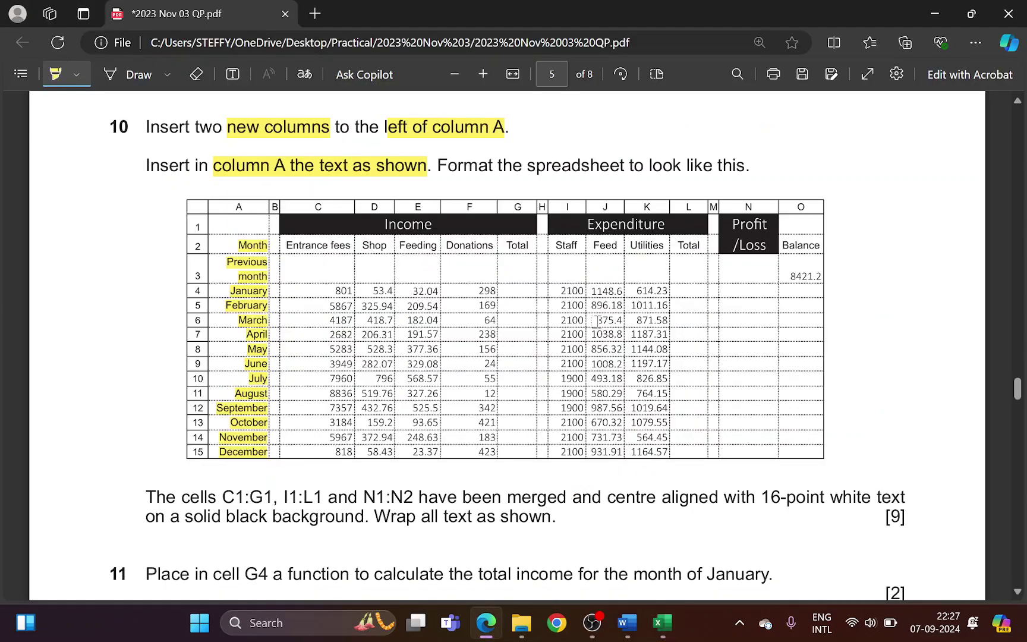
key("alt+Tab")
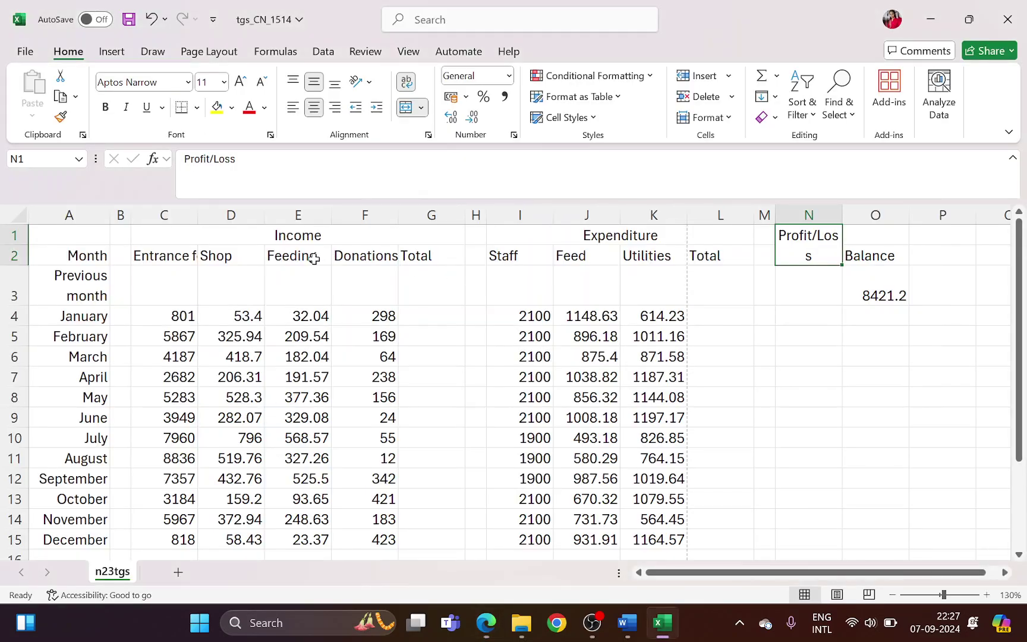
double_click(195, 215)
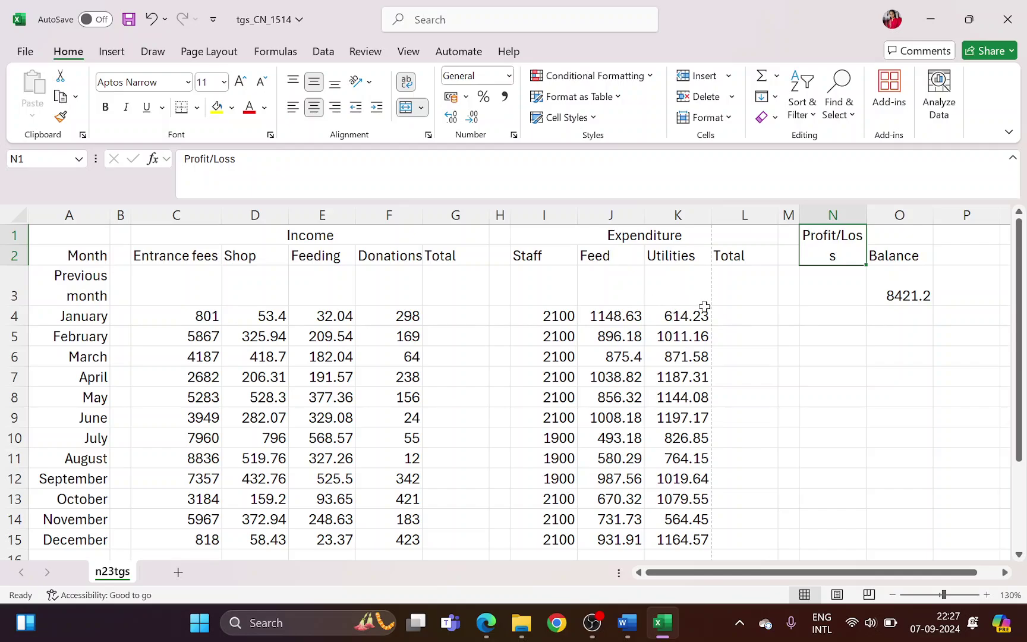
Highlight the merged ranges, centre alignment, 16-point white text and solid black background requirements in the question paper in Edge
key("alt+Tab")
scroll(503, 432, "down", 3)
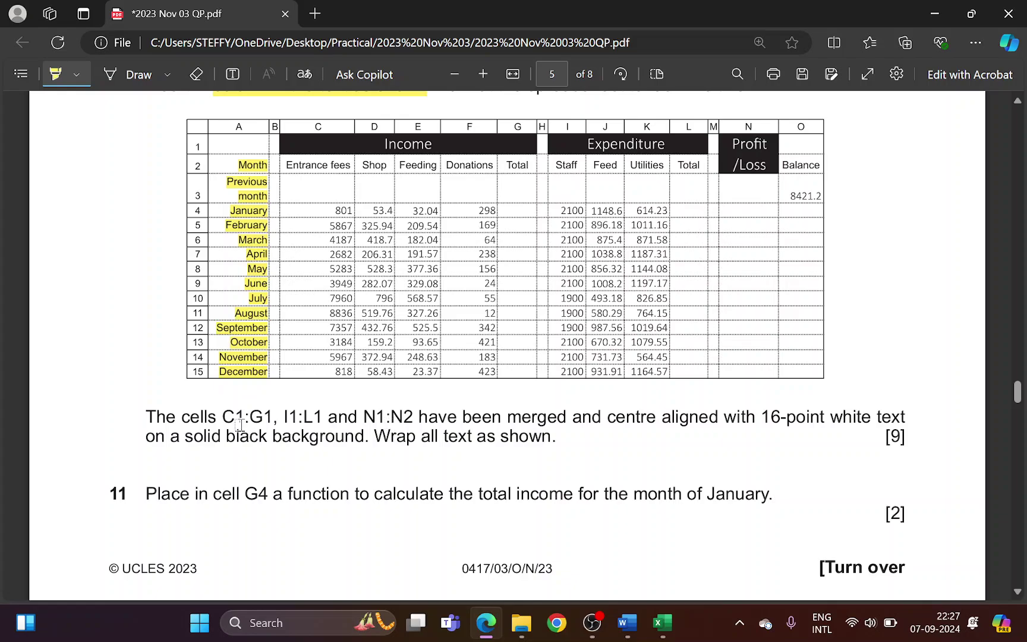
mouse_move(221, 419)
left_mouse_down()
mouse_move(357, 425)
mouse_move(380, 437)
mouse_move(432, 420)
mouse_move(902, 416)
left_mouse_up()
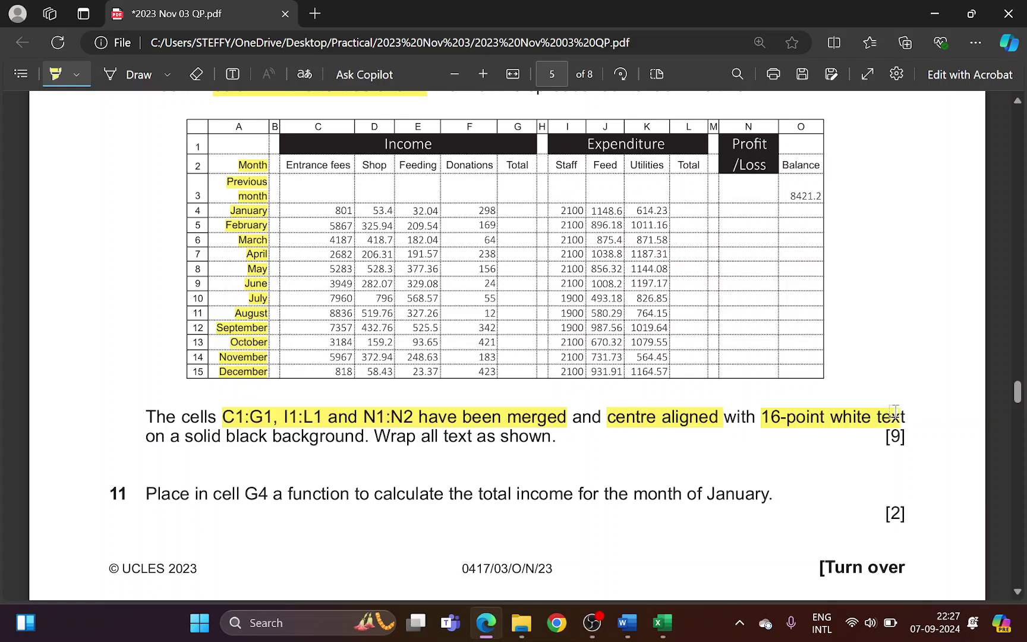
left_click_drag(147, 438, 365, 440)
Set the merged Income, Expenditure and Profit/Loss headings to font size 16 in Excel, checking the requirement in Edge
key("alt+Tab")
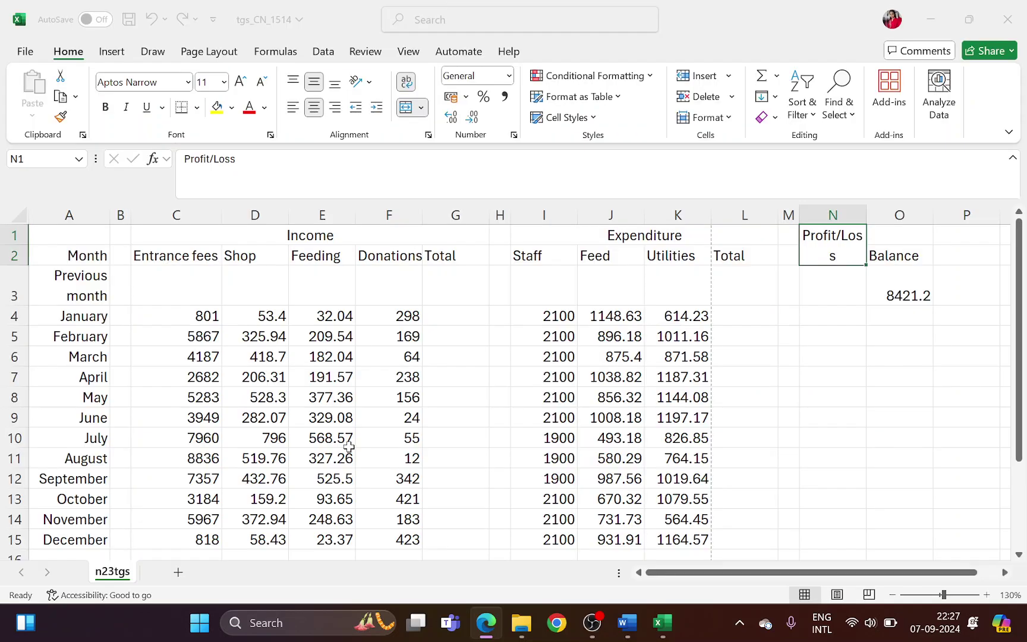
left_click(270, 233)
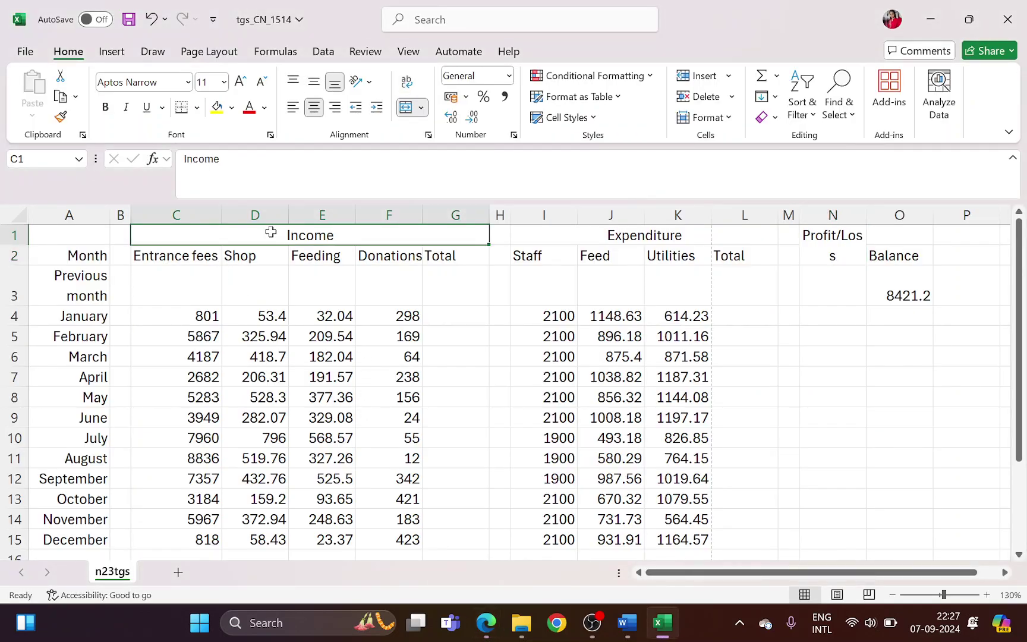
left_click(680, 237, "ctrl")
left_click(831, 241, "ctrl")
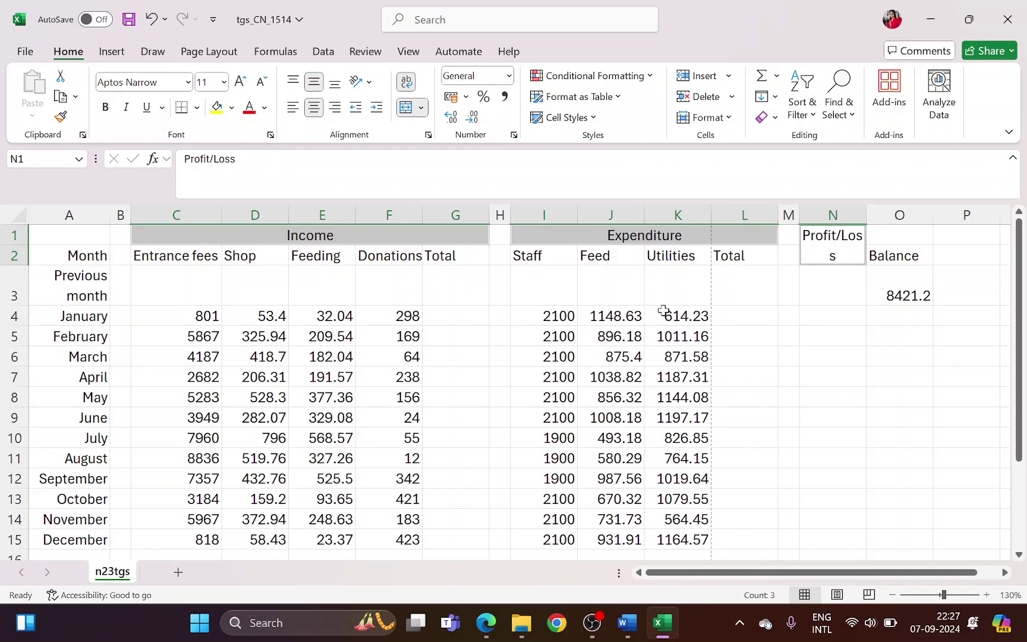
key("alt+Tab")
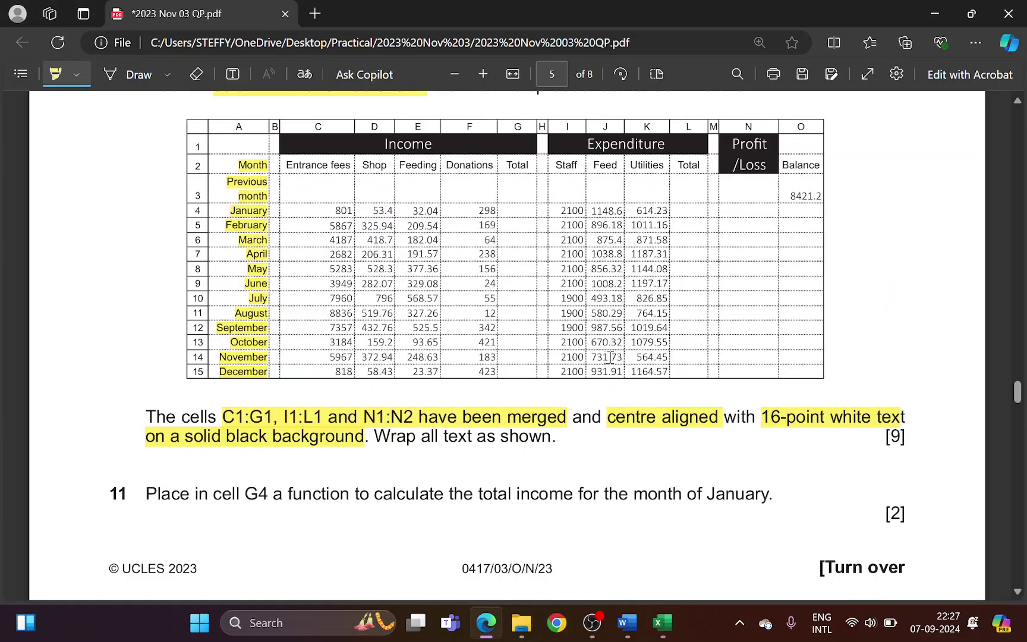
key("alt+Tab")
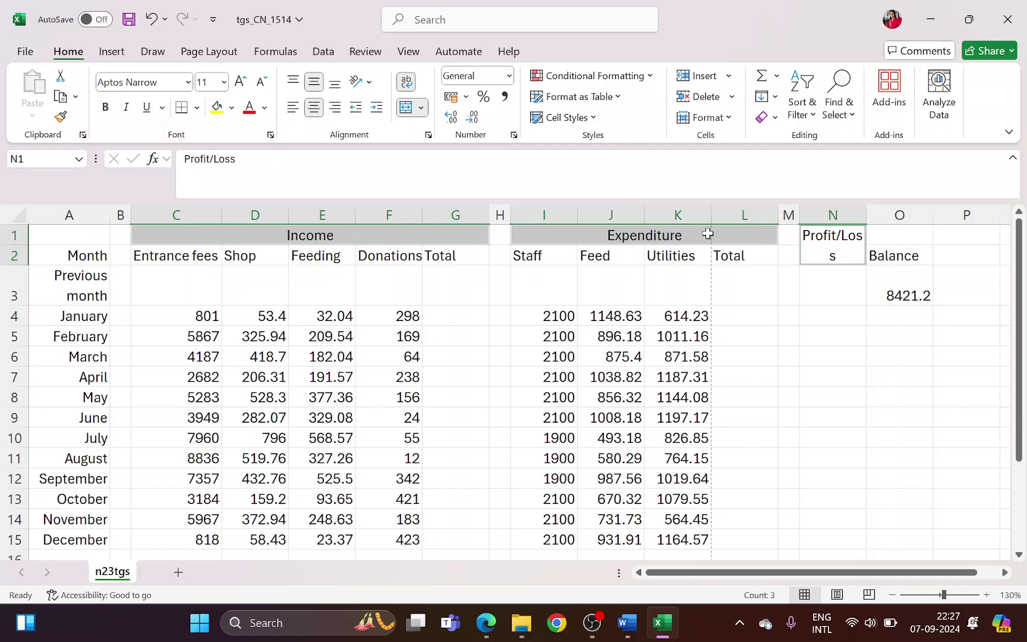
key("alt+Tab")
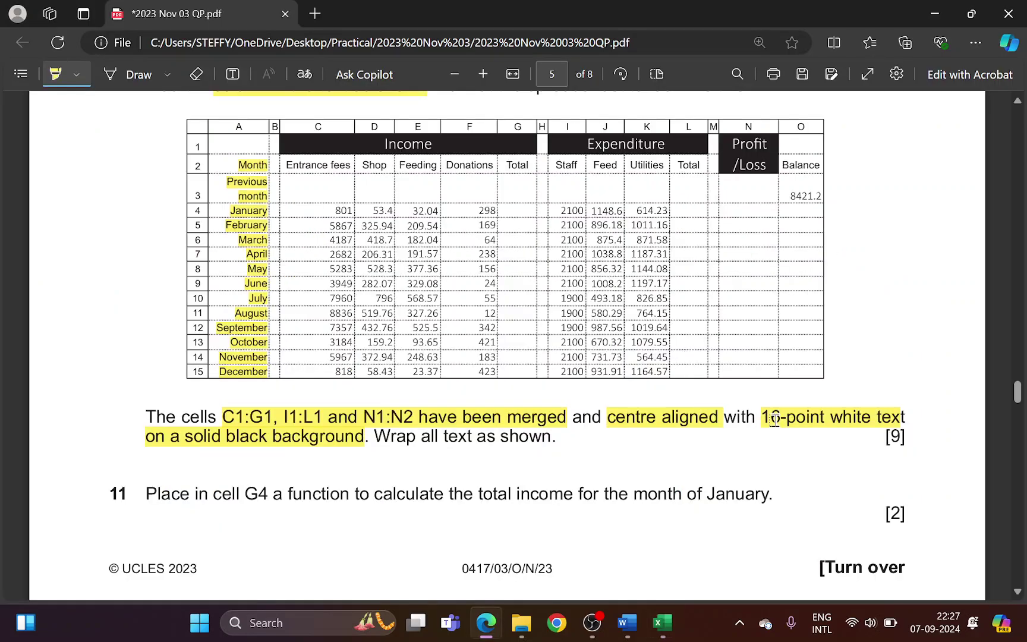
key("alt+Tab")
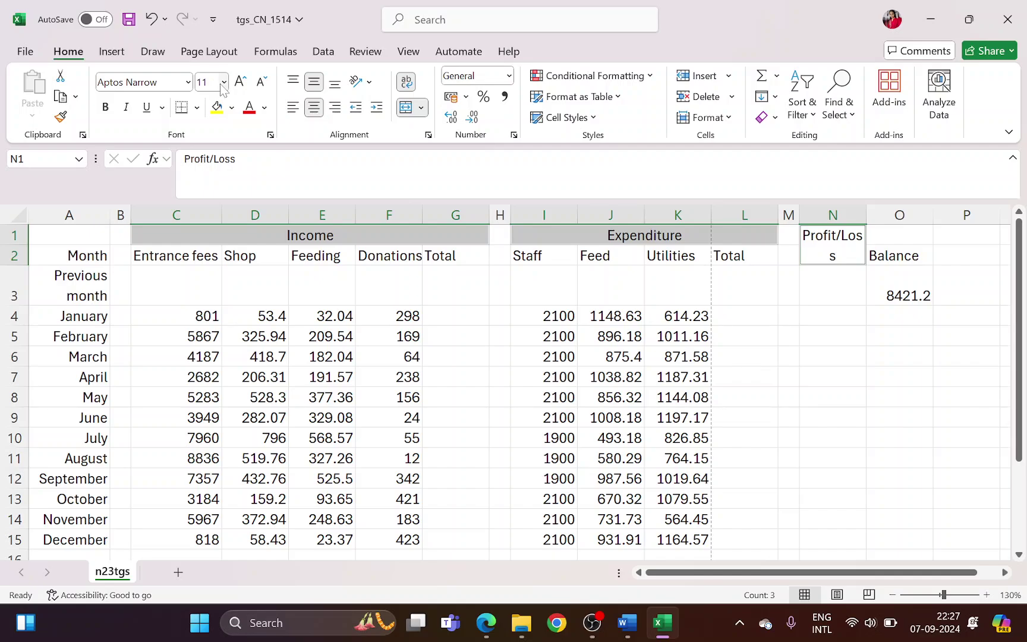
left_click(224, 83)
left_click(217, 223)
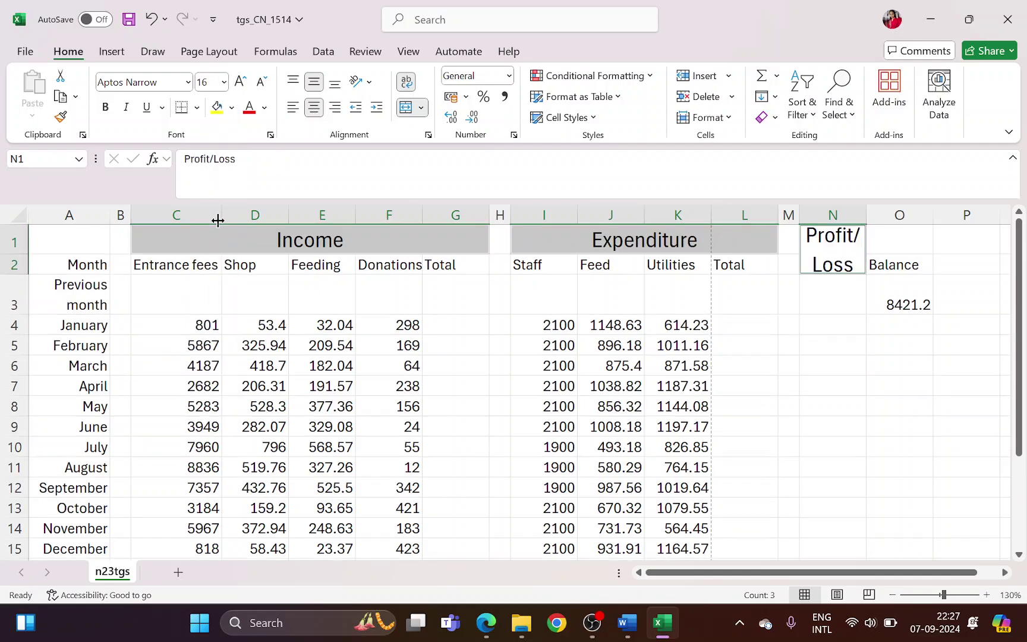
Give the three merged headings white text on a black fill in Excel, checking the formatting against the question paper in Edge
key("alt+Tab")
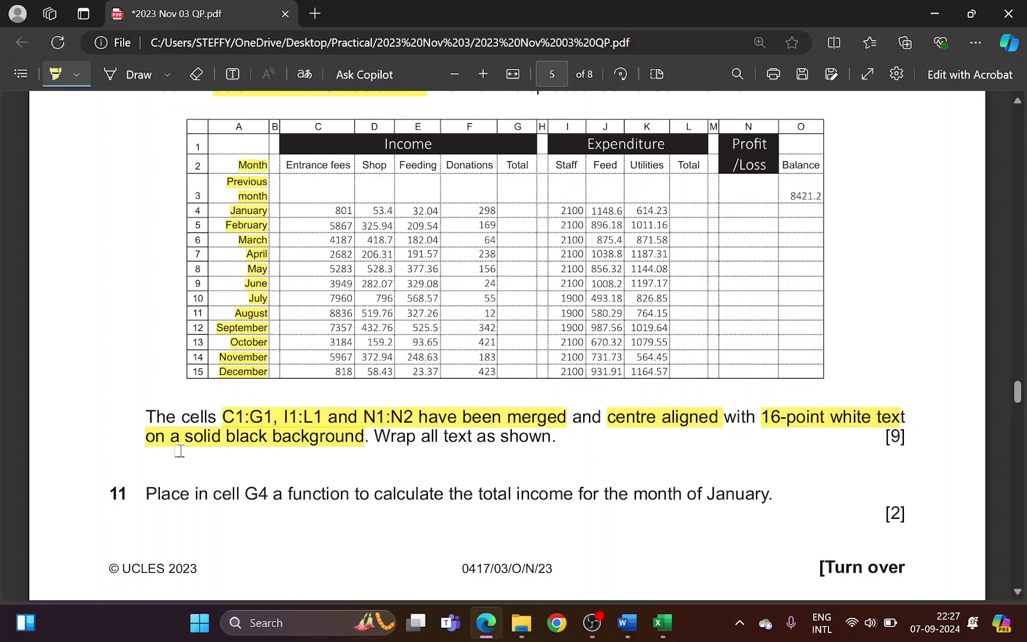
key("alt+Tab")
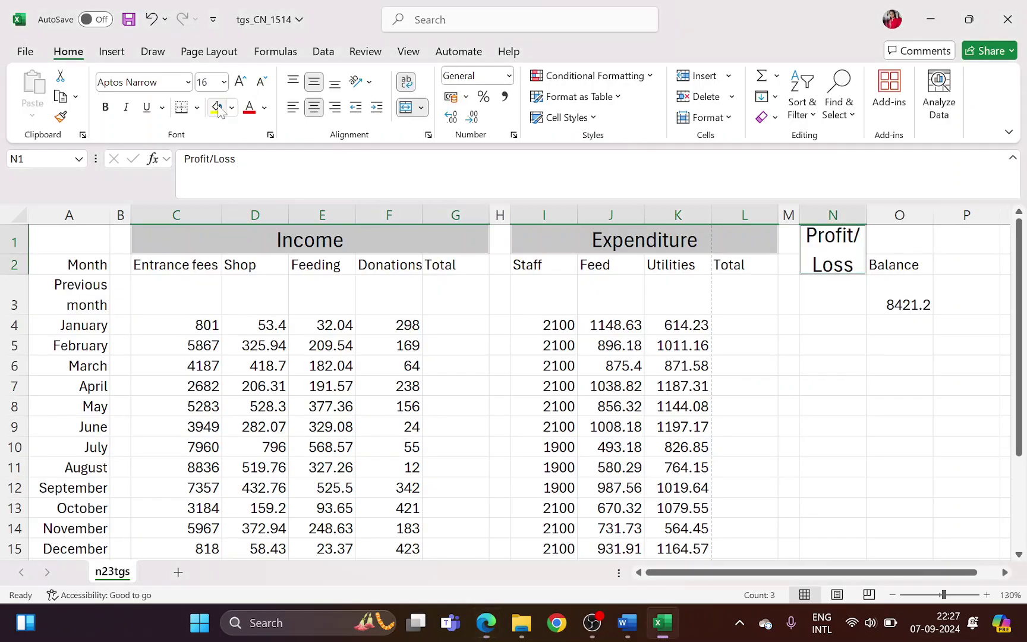
left_click(265, 108)
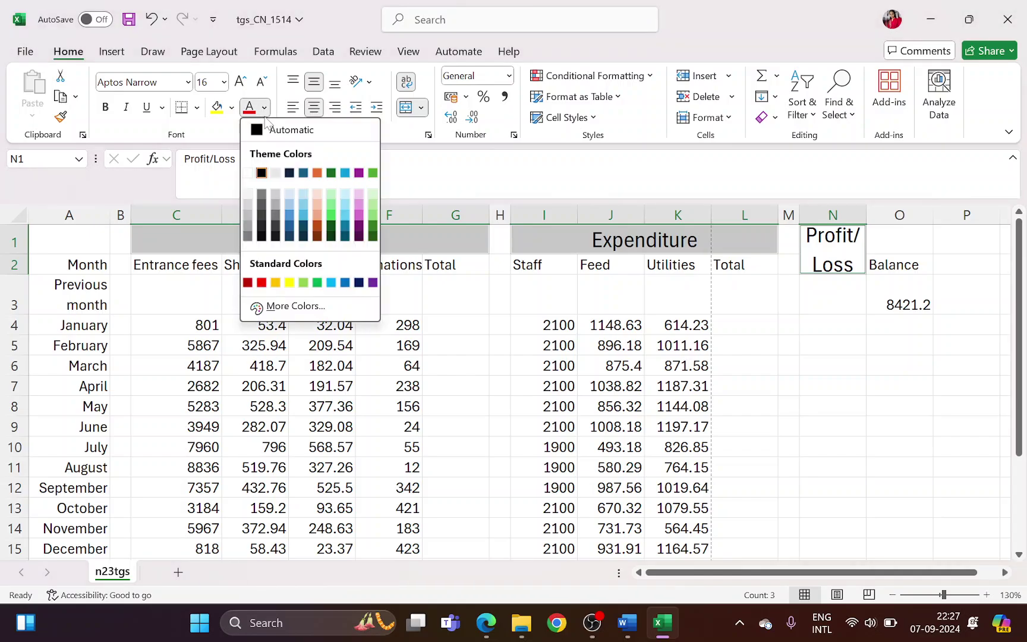
left_click(256, 171)
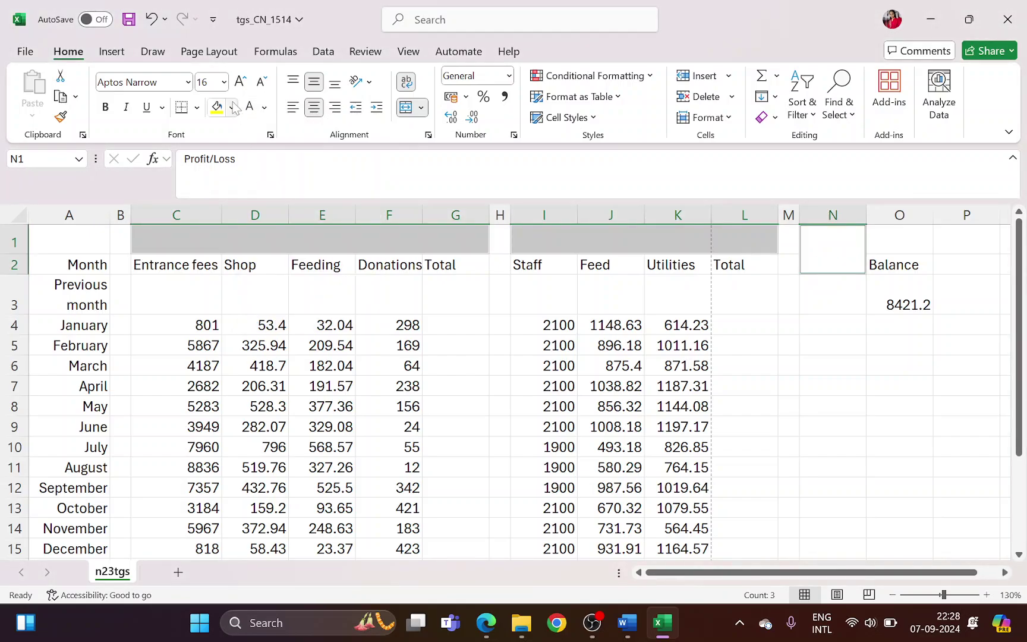
left_click(231, 107)
left_click(229, 150)
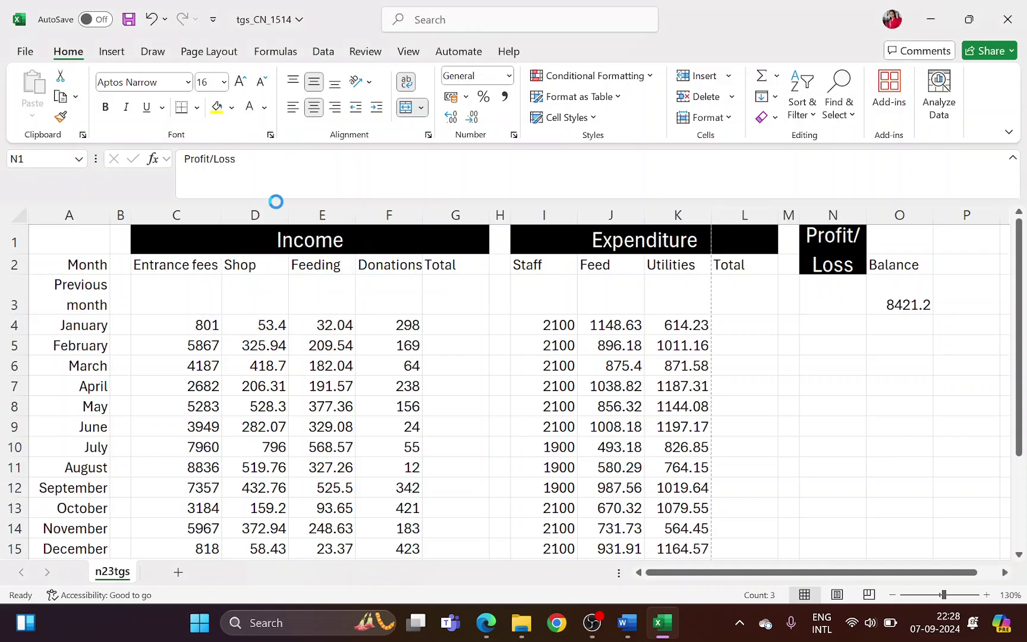
key("alt+Tab")
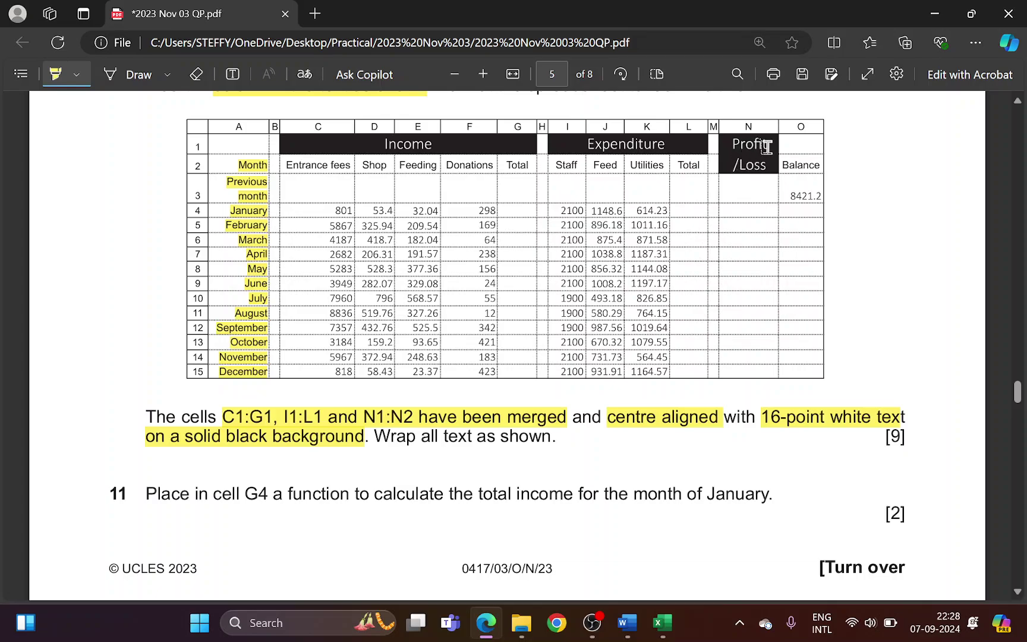
Narrow column N and heighten row 2 slightly in Excel so the merged heading wraps as "Profit" over "/Loss", matching the question paper in Edge
key("alt+Tab")
left_click(832, 256)
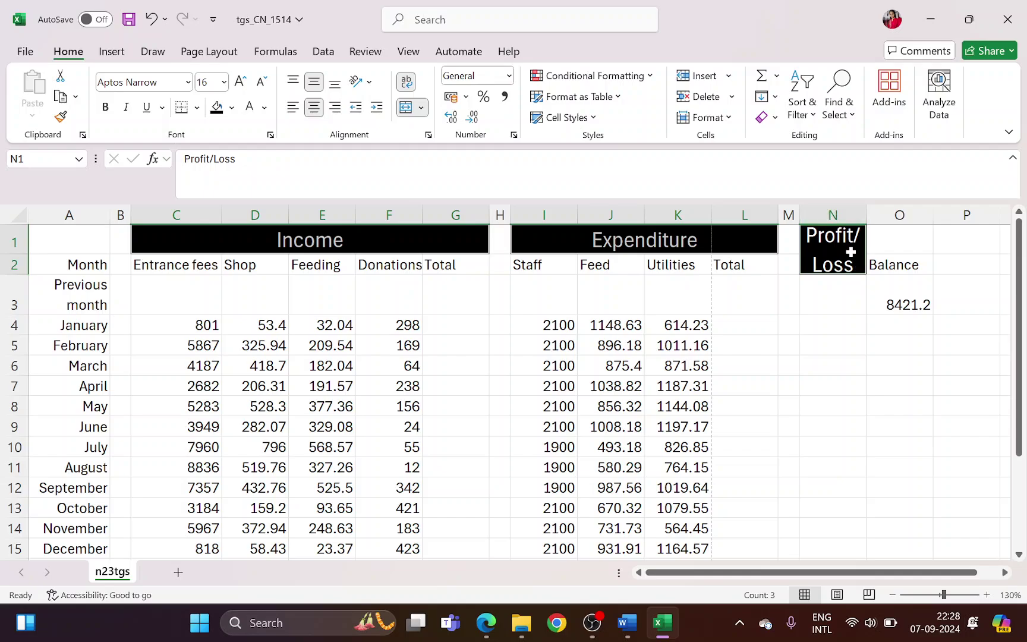
left_click_drag(865, 209, 858, 213)
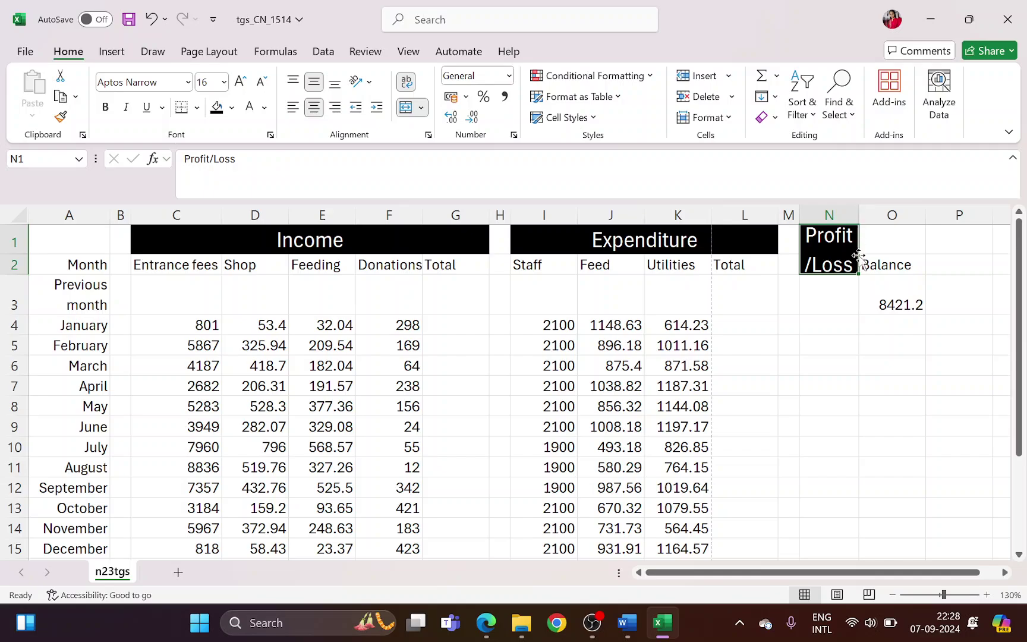
left_click(836, 324)
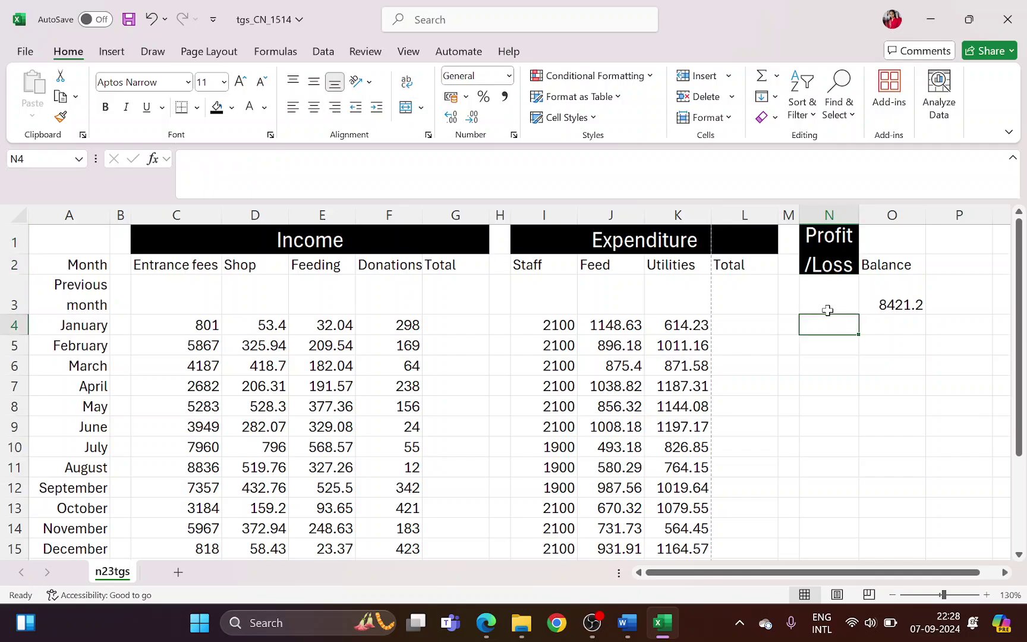
key("alt+Tab")
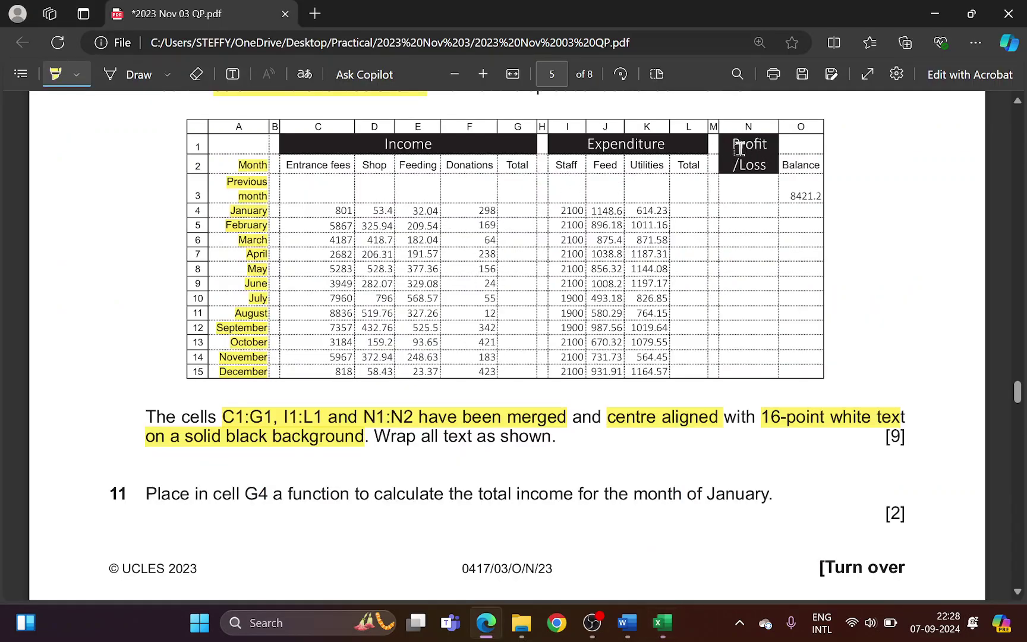
key("alt+Tab")
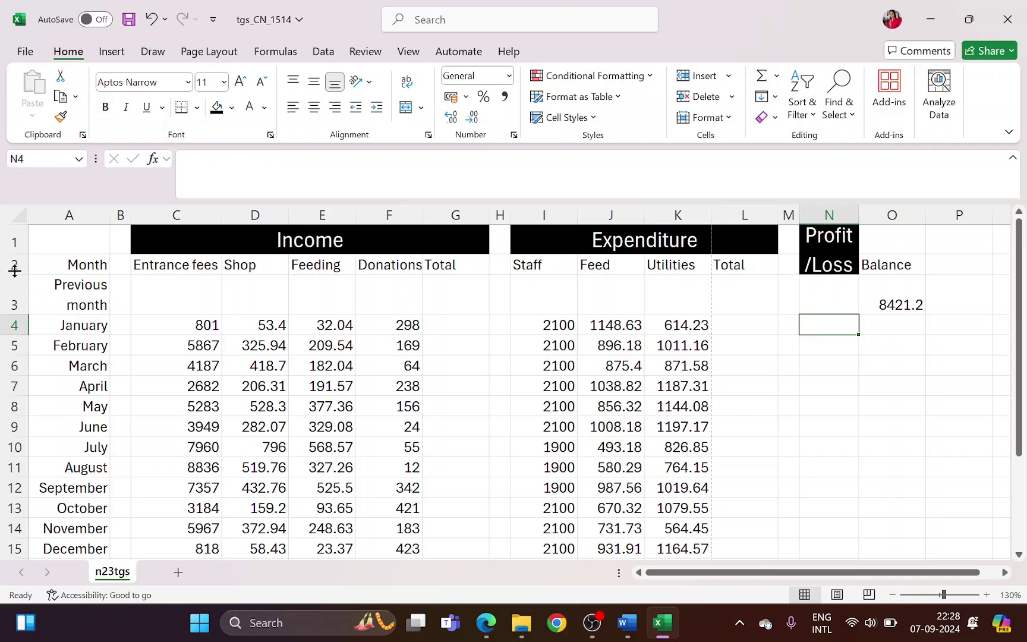
left_click_drag(11, 272, 8, 281)
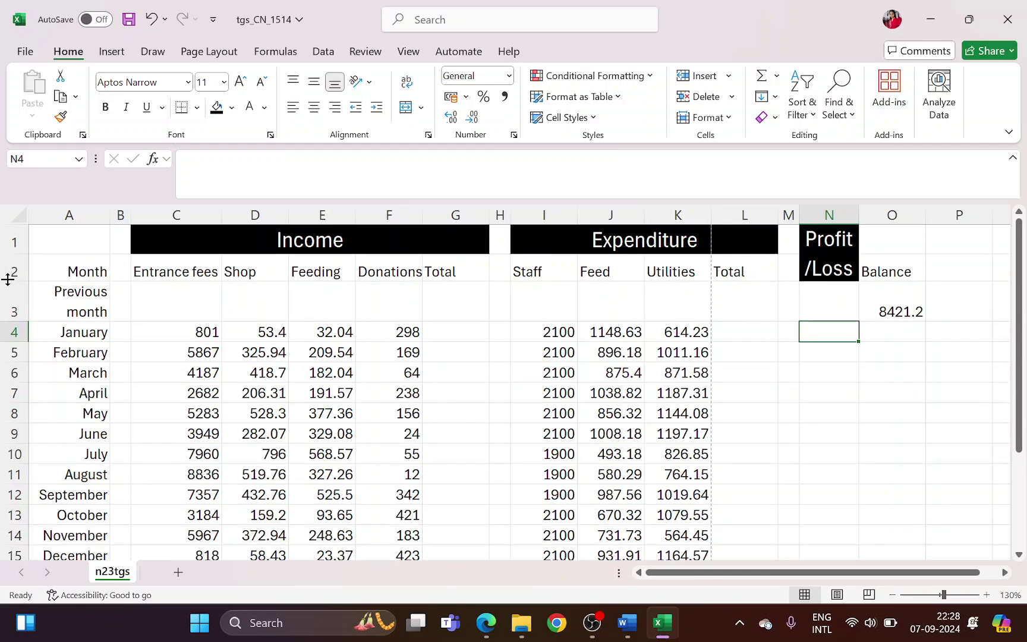
Check the row 2 heading alignment in Edge, and centre the headings in C2:L2 horizontally and vertically in Excel
key("alt+Tab")
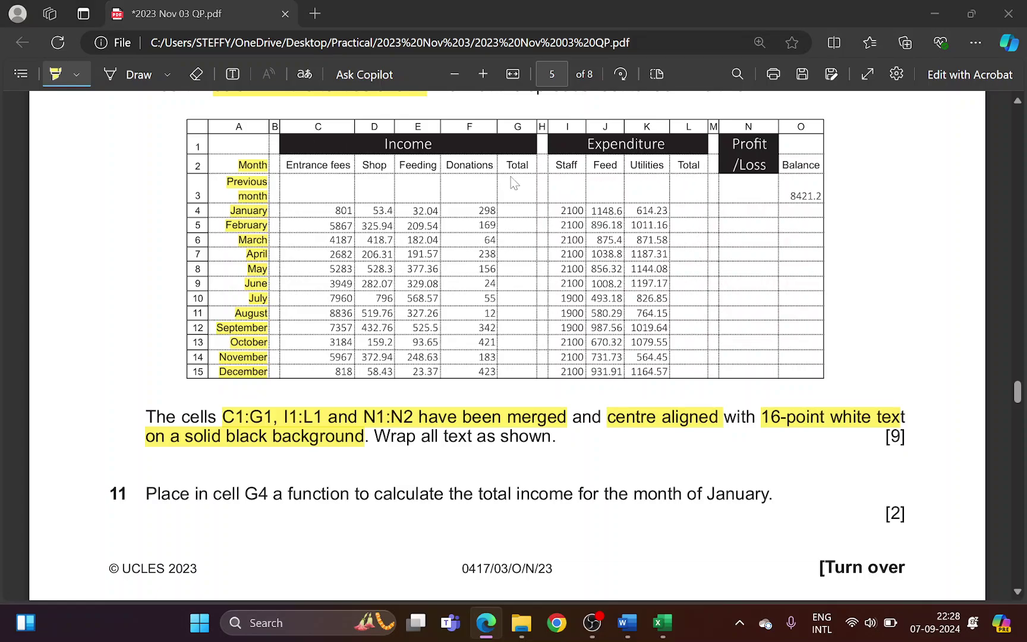
key("alt+Tab")
left_click_drag(220, 271, 737, 271)
left_click(314, 107)
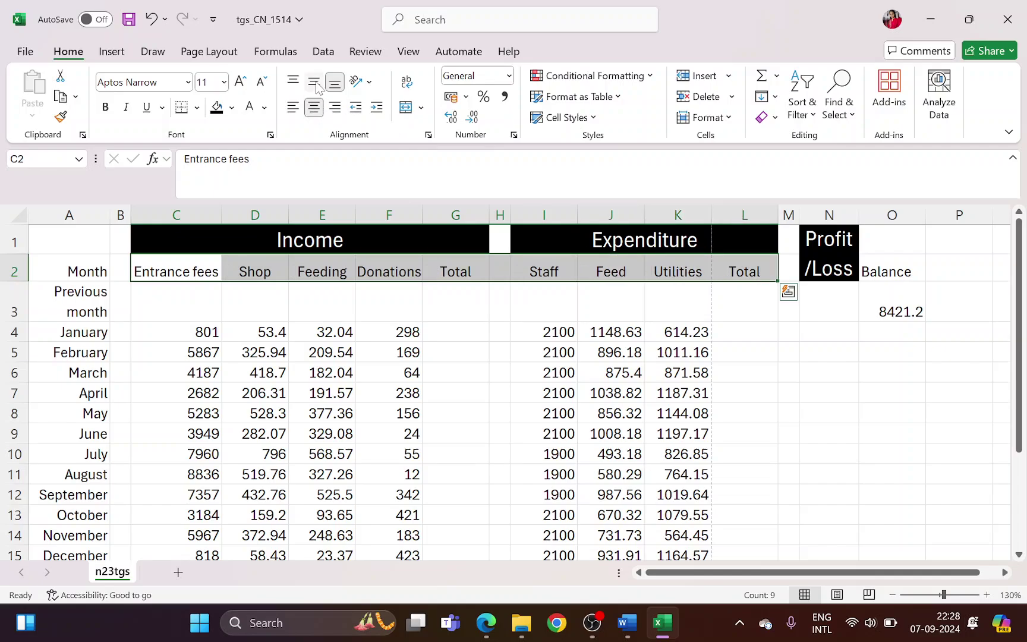
left_click(314, 81)
Check the Balance heading in the question paper in Edge, and centre it horizontally and vertically in cell O2 in Excel
key("alt+Tab")
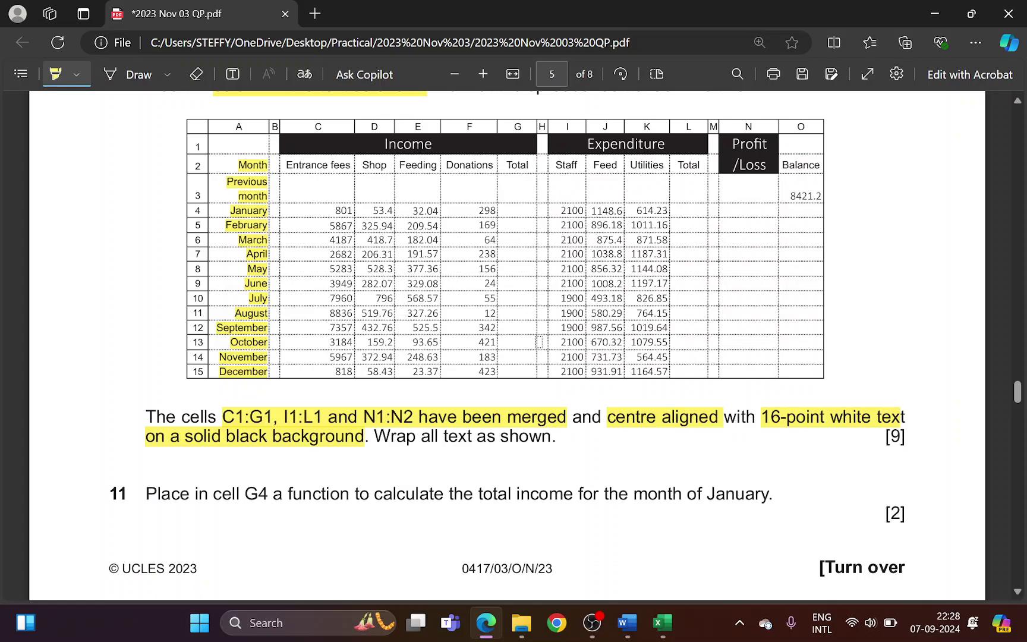
key("alt+Tab")
left_click(902, 271)
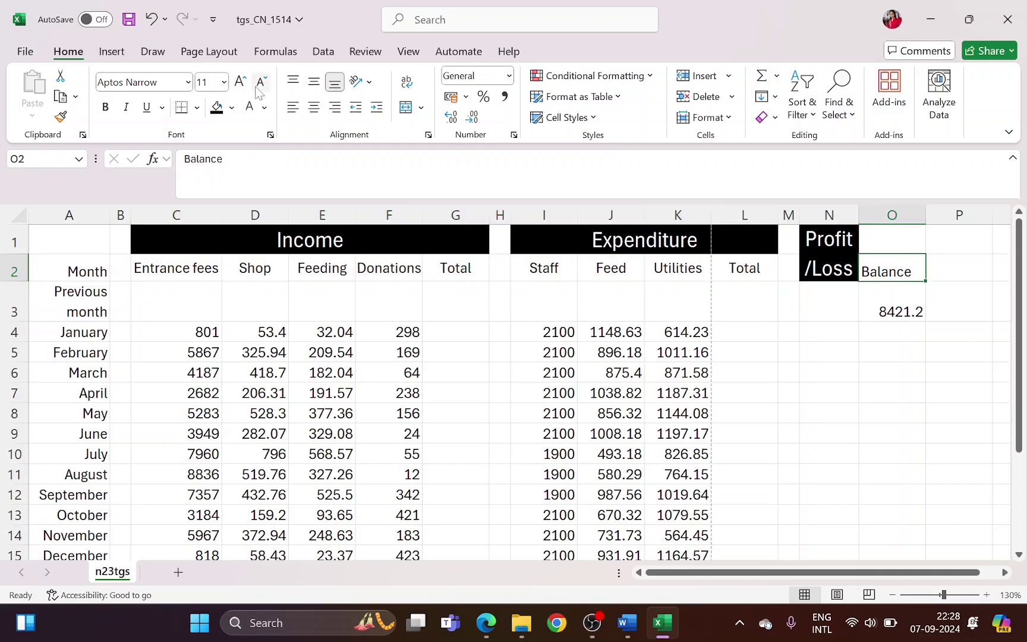
left_click(314, 107)
left_click(313, 81)
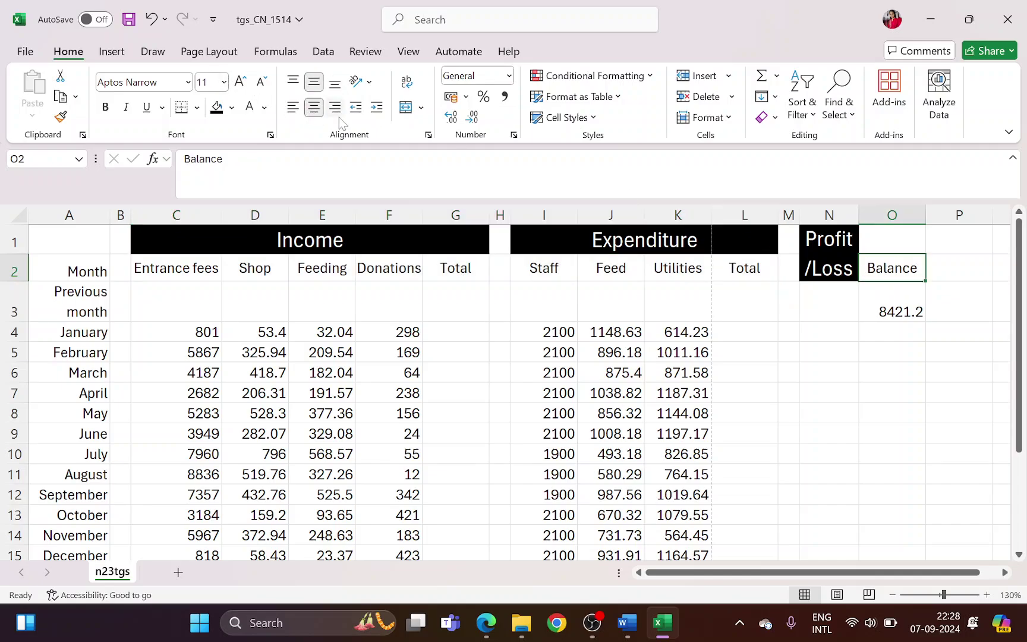
Highlight "G4" and the January total income requirement of question 11 in Edge, selecting cell G4 in Excel
key("alt+Tab")
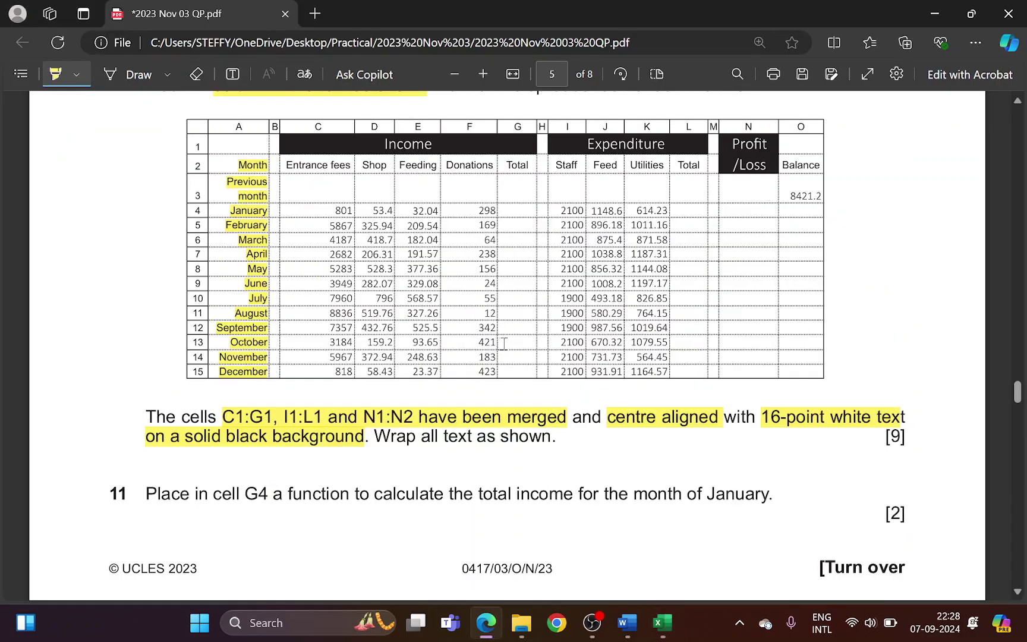
scroll(504, 344, "down", 2)
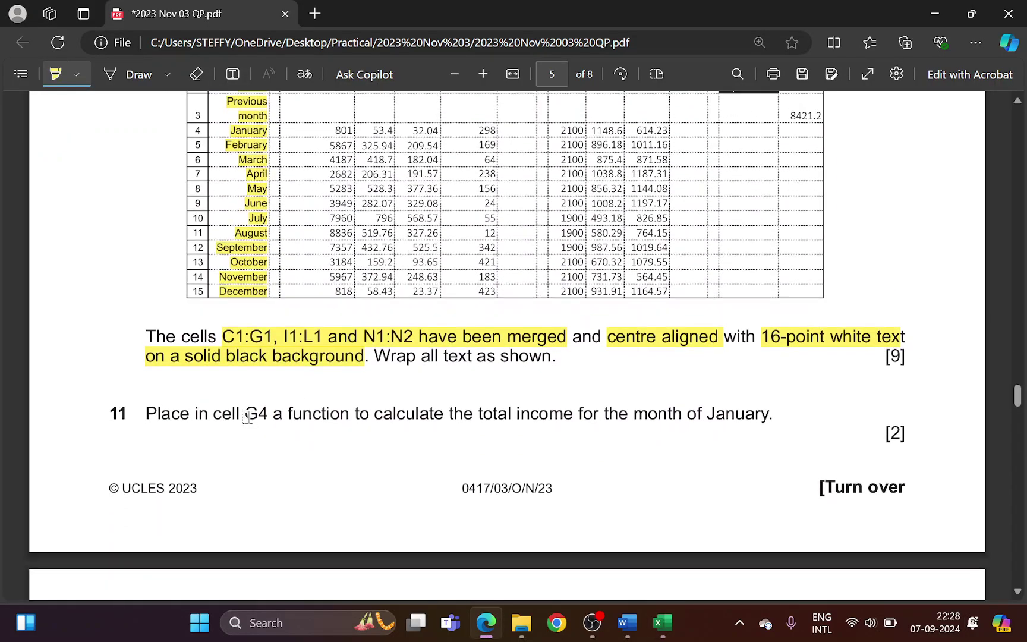
left_click_drag(247, 416, 267, 416)
key("alt+Tab")
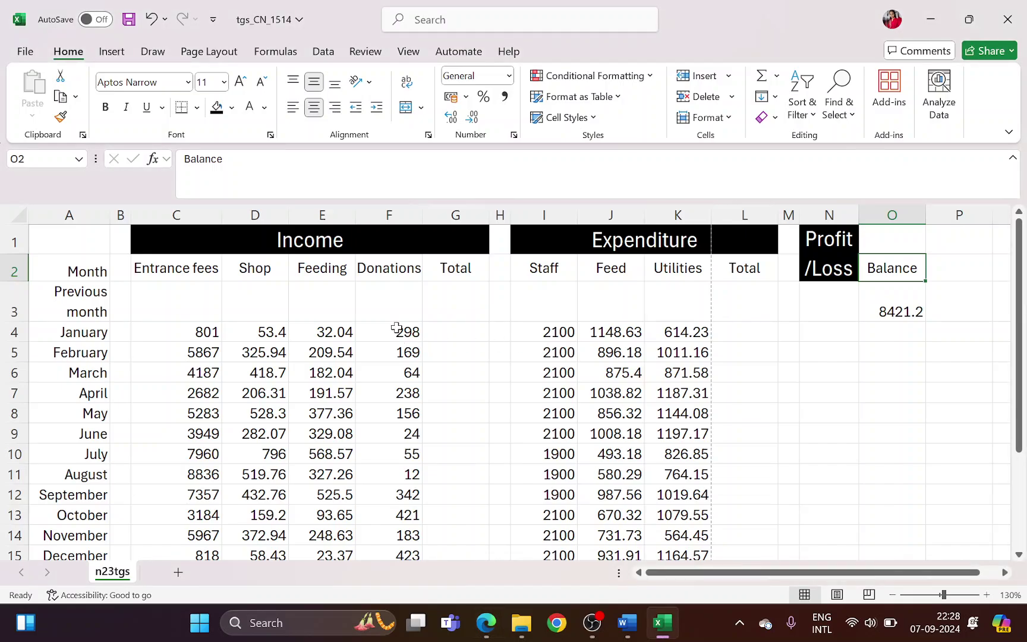
left_click(463, 339)
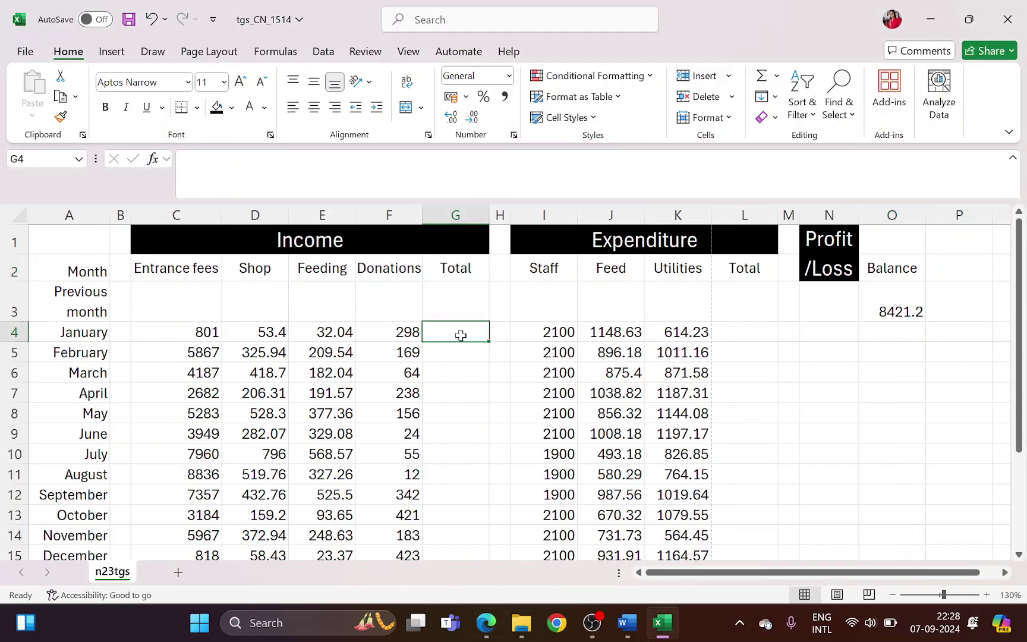
key("alt+Tab")
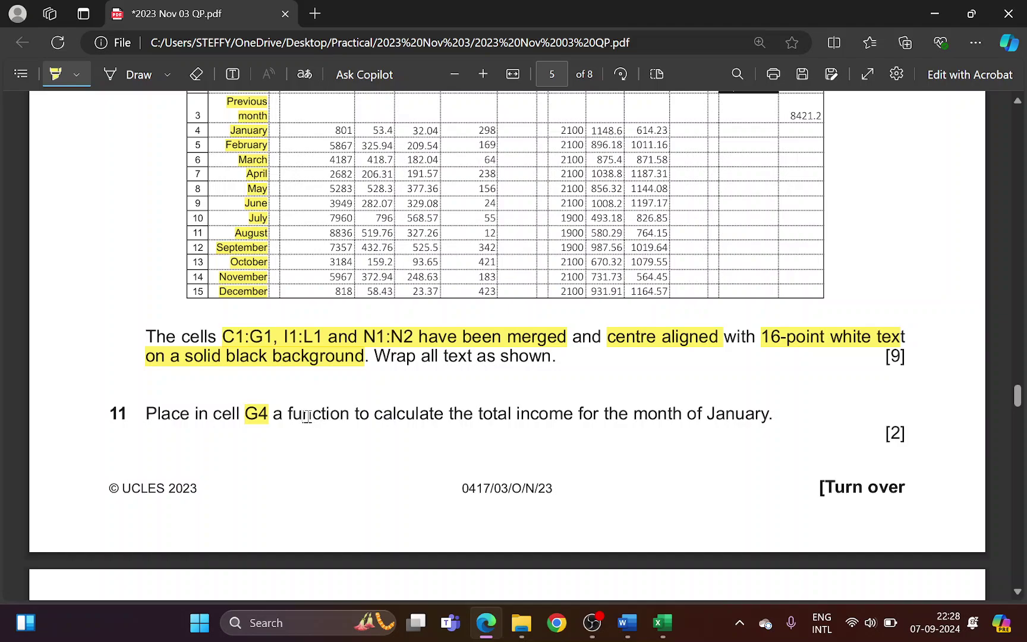
left_click_drag(382, 419, 753, 418)
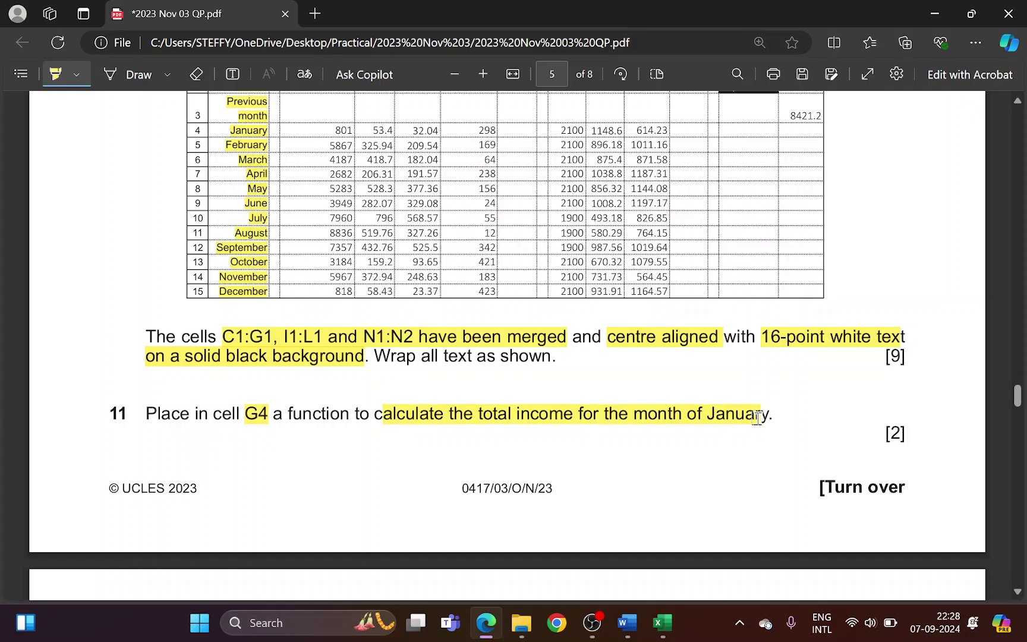
Enter =SUM(C4:F4) in cell G4 in Excel to calculate January's total income
key("alt+Tab")
type("=sum")
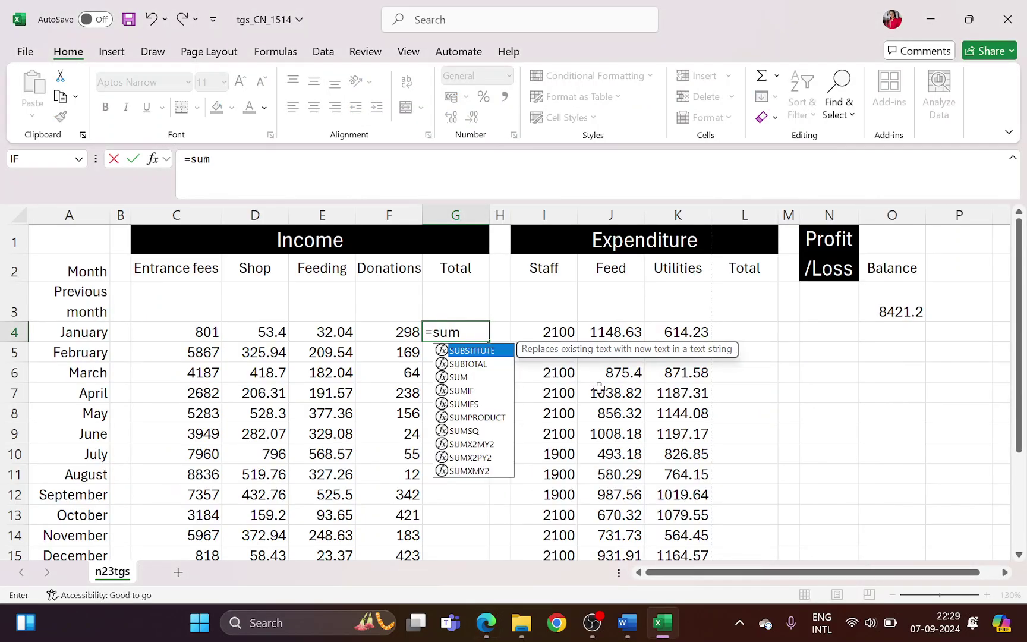
key("Tab")
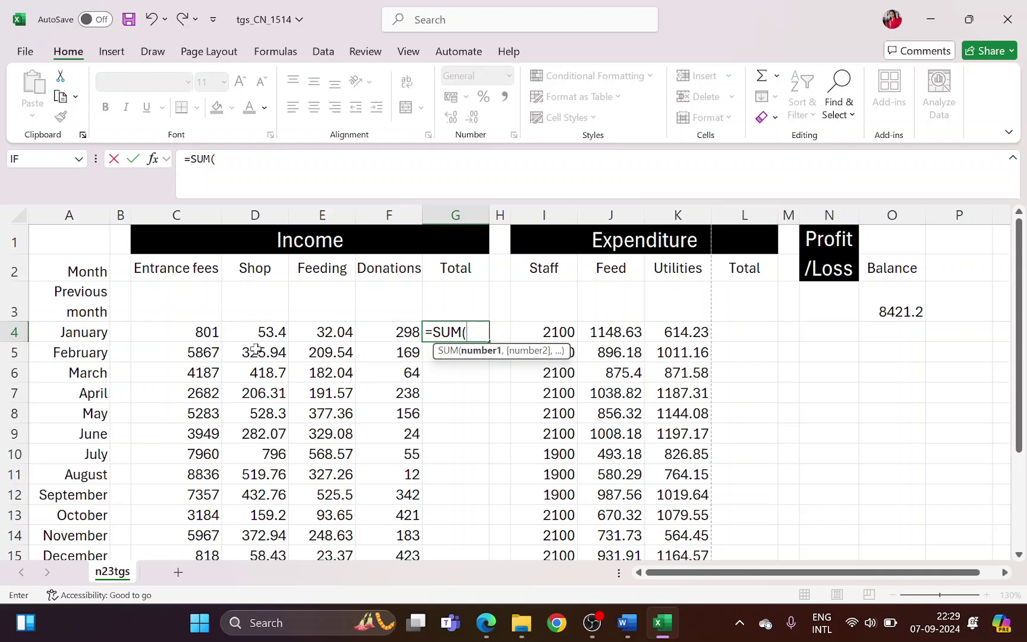
left_click_drag(203, 331, 398, 330)
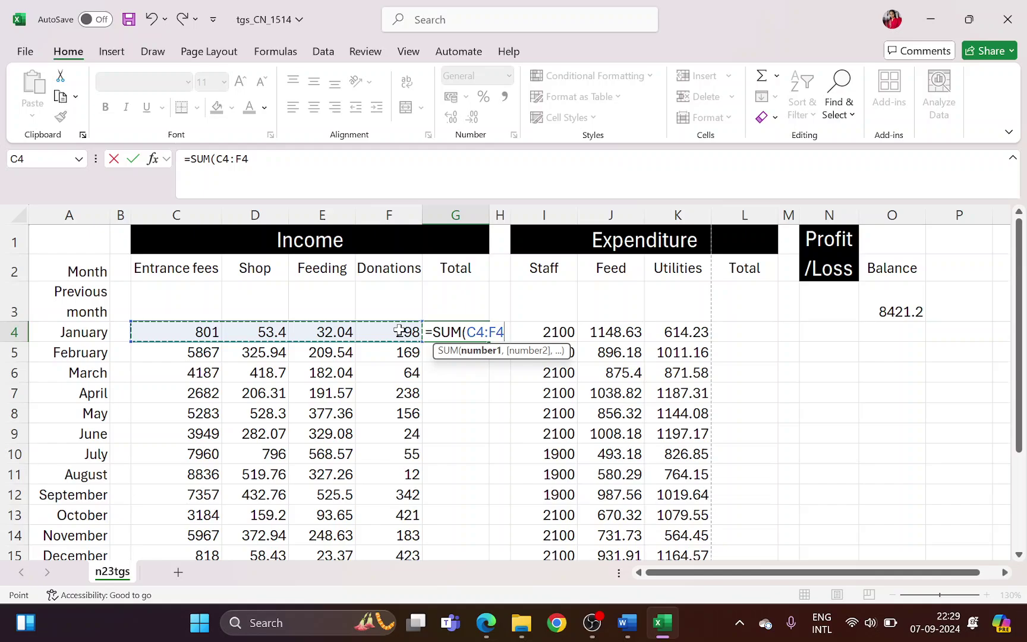
type(")")
key("Return")
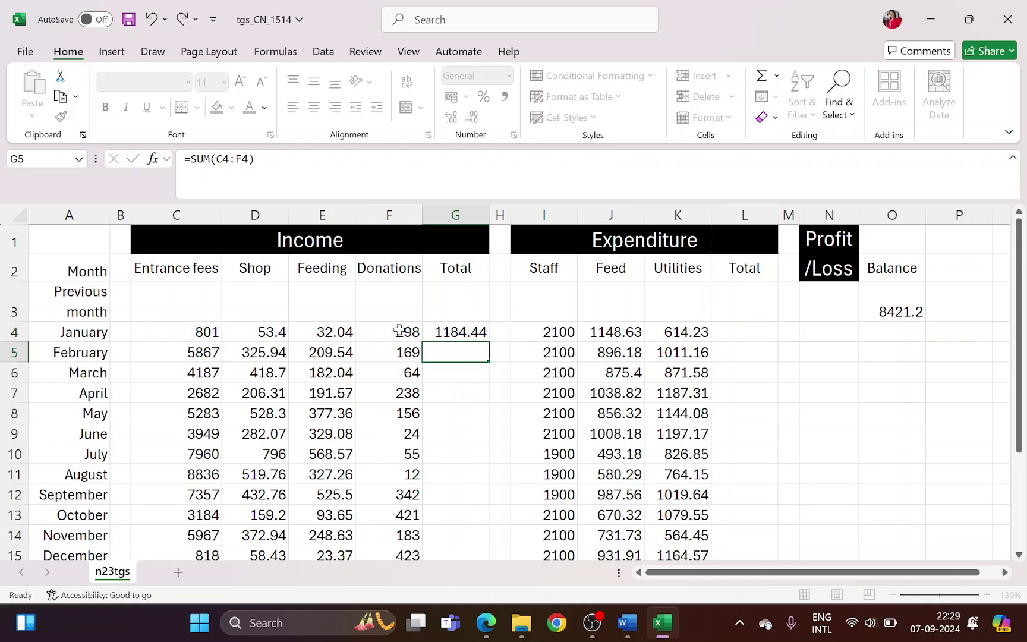
Highlight "L4" and the January total expenditure requirement of question 12 in the question paper in Edge
key("alt+Tab")
scroll(369, 364, "down", 4)
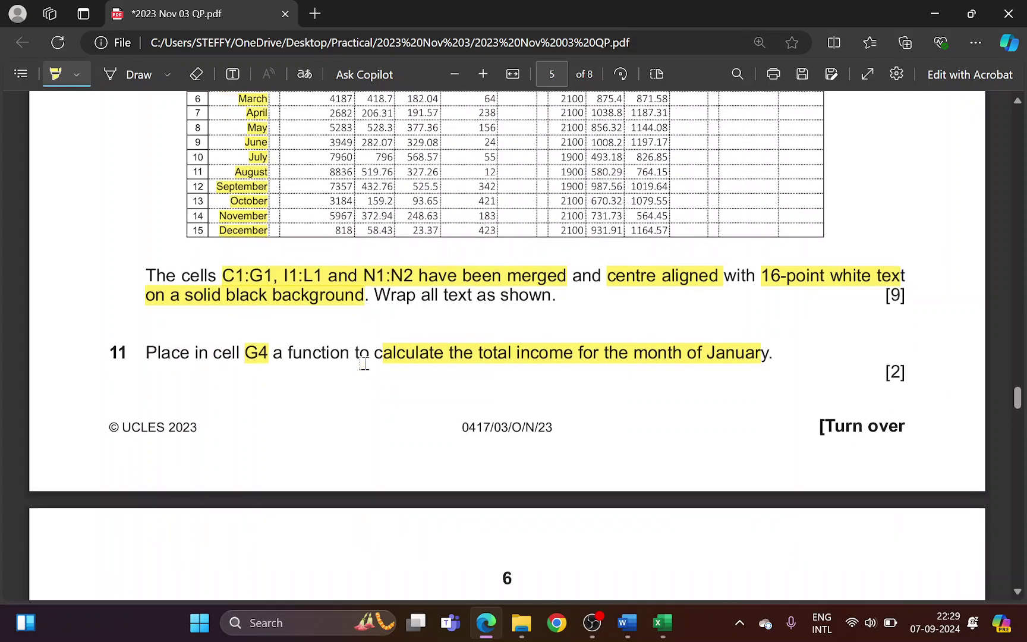
left_click_drag(245, 439, 265, 437)
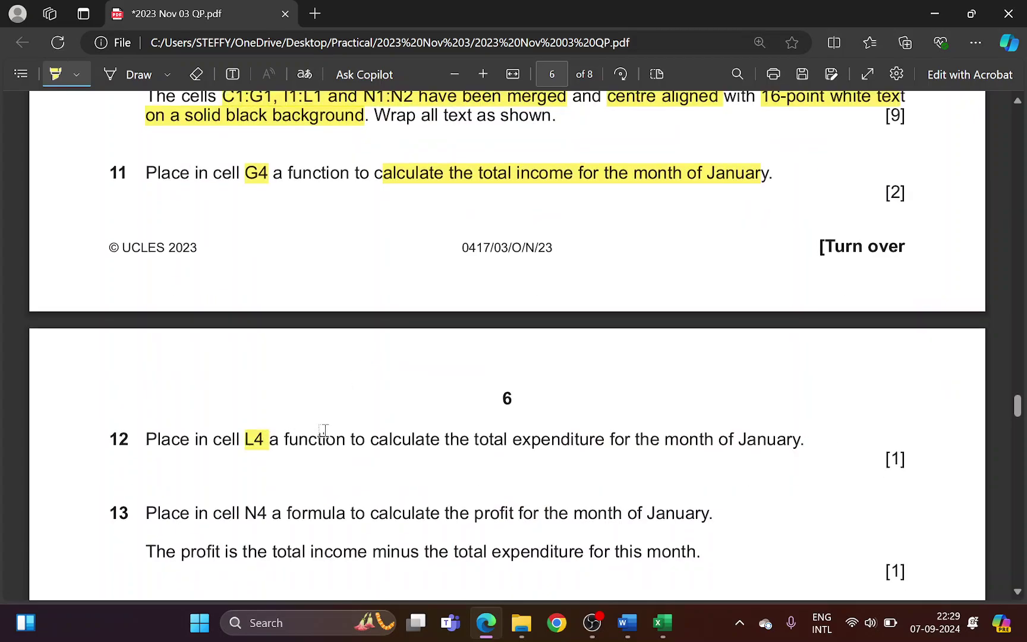
scroll(324, 430, "down", 3)
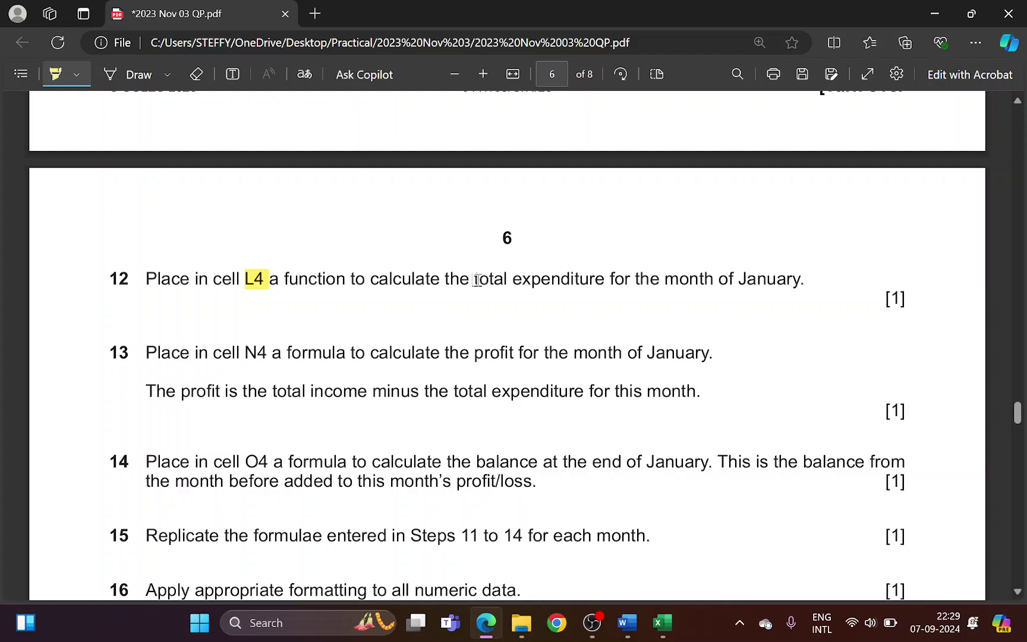
left_click_drag(477, 279, 790, 274)
Enter a SUM function over I4:K4 in cell L4 in Excel to calculate January's total expenditure
key("alt+Tab")
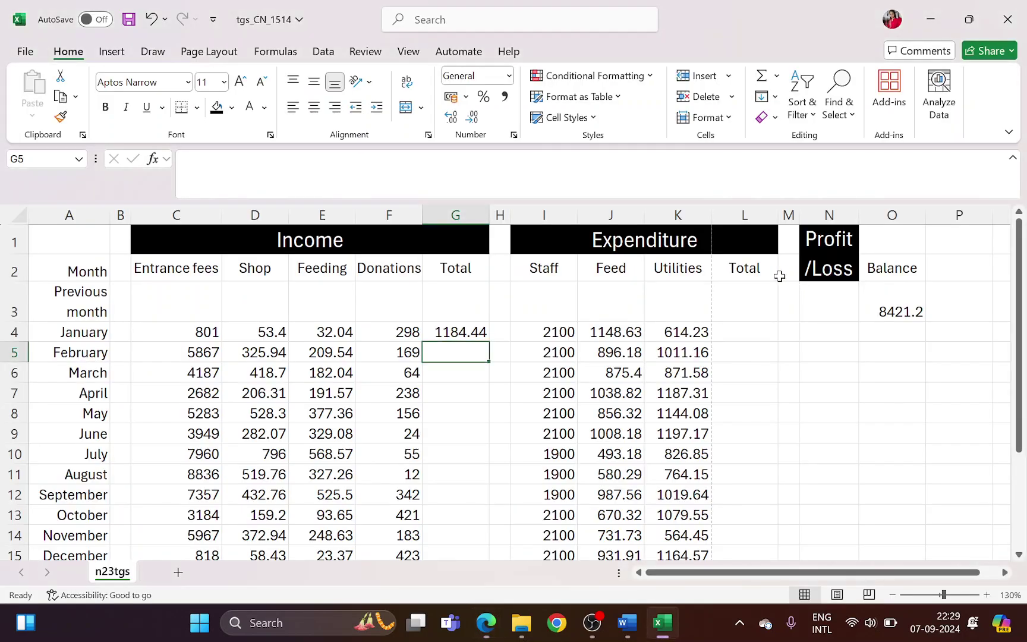
left_click(756, 331)
type("=sum")
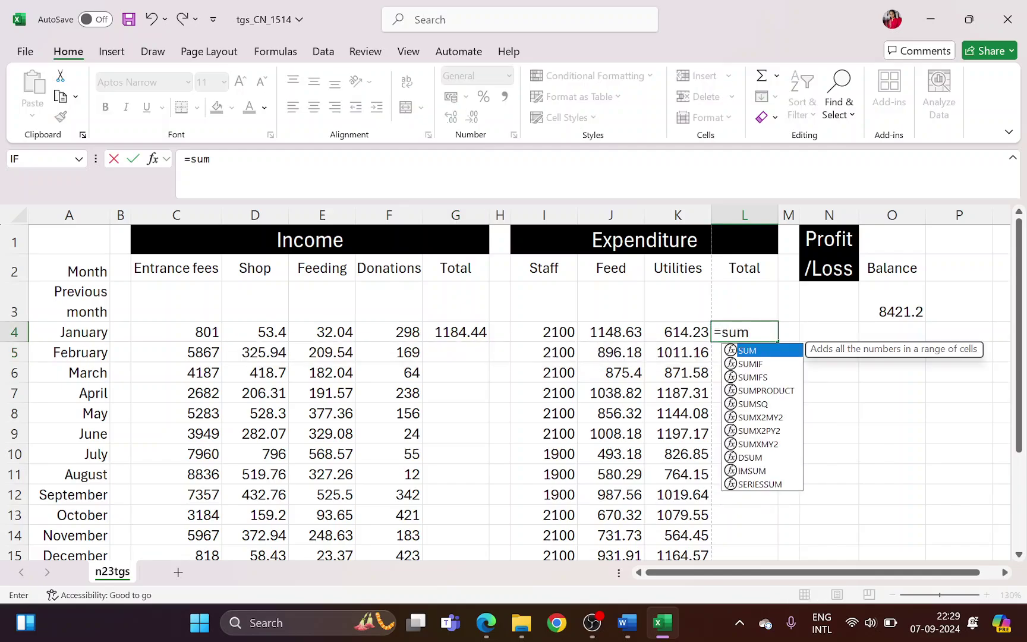
key("Tab")
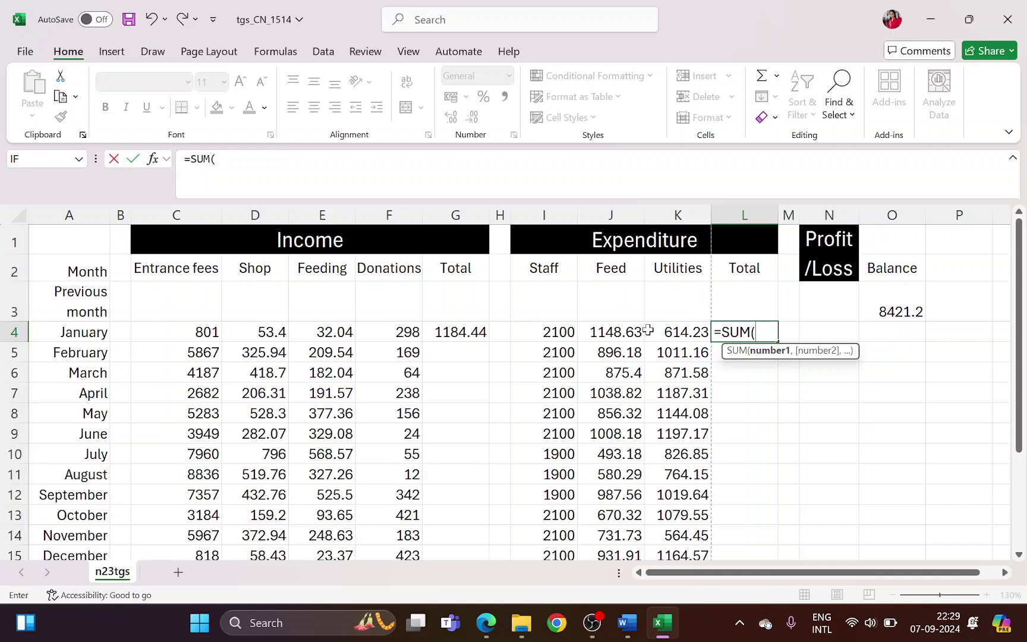
left_click_drag(548, 332, 685, 326)
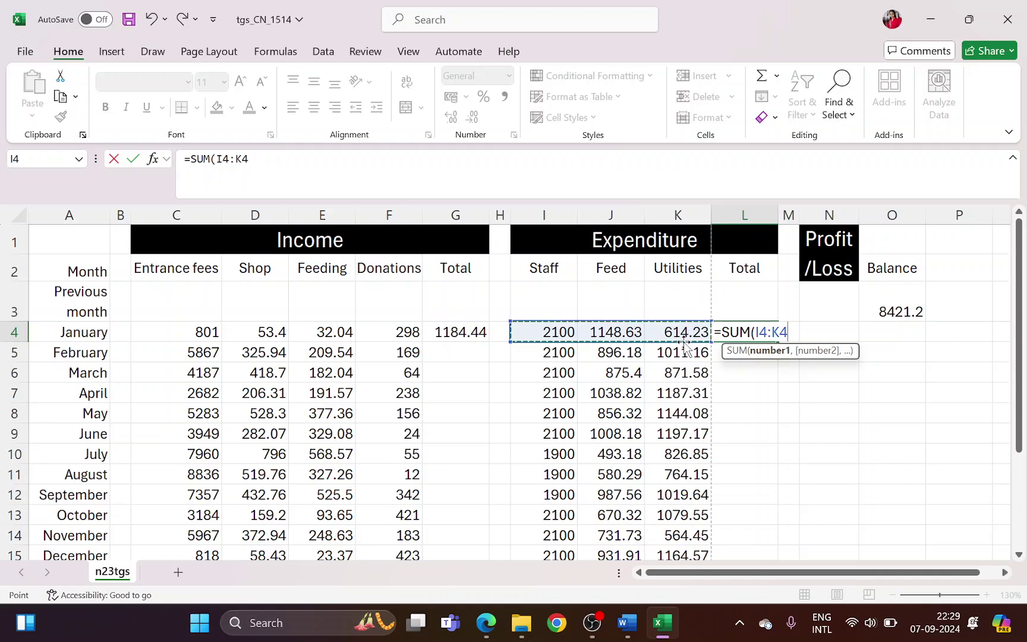
key("Return")
Highlight "N4", "formula" and the income minus expenditure definition of question 13 in Edge, selecting cell N4 in Excel
key("alt+Tab")
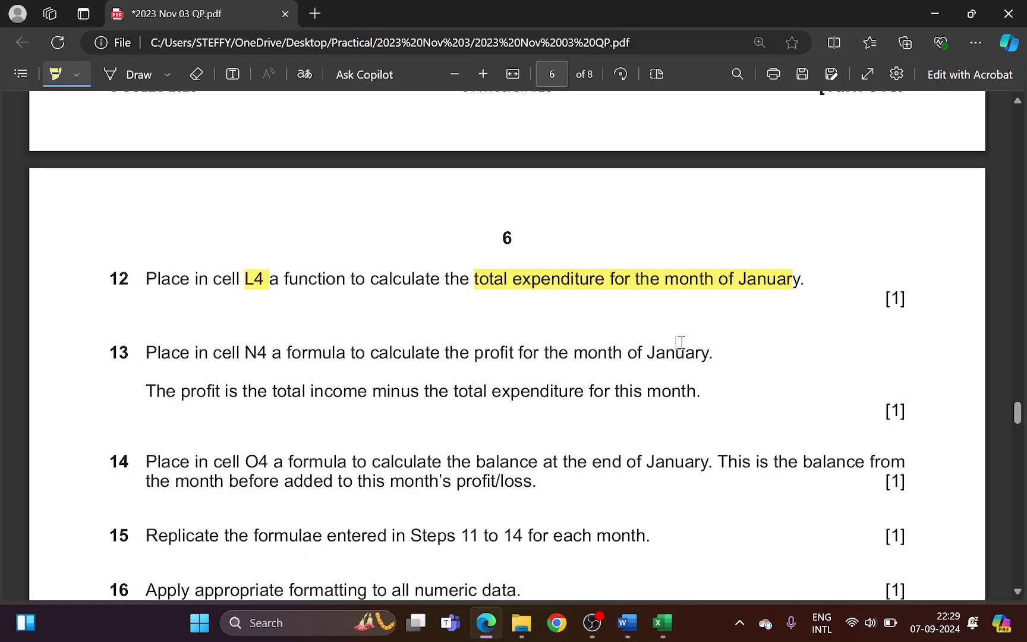
left_click_drag(250, 352, 354, 353)
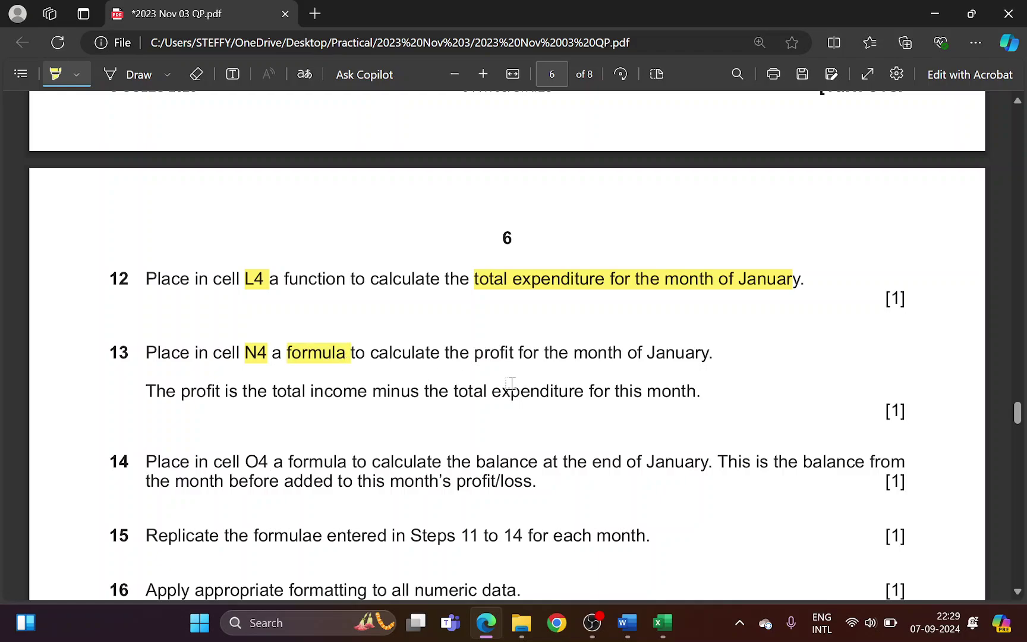
key("alt+Tab")
left_click(841, 331)
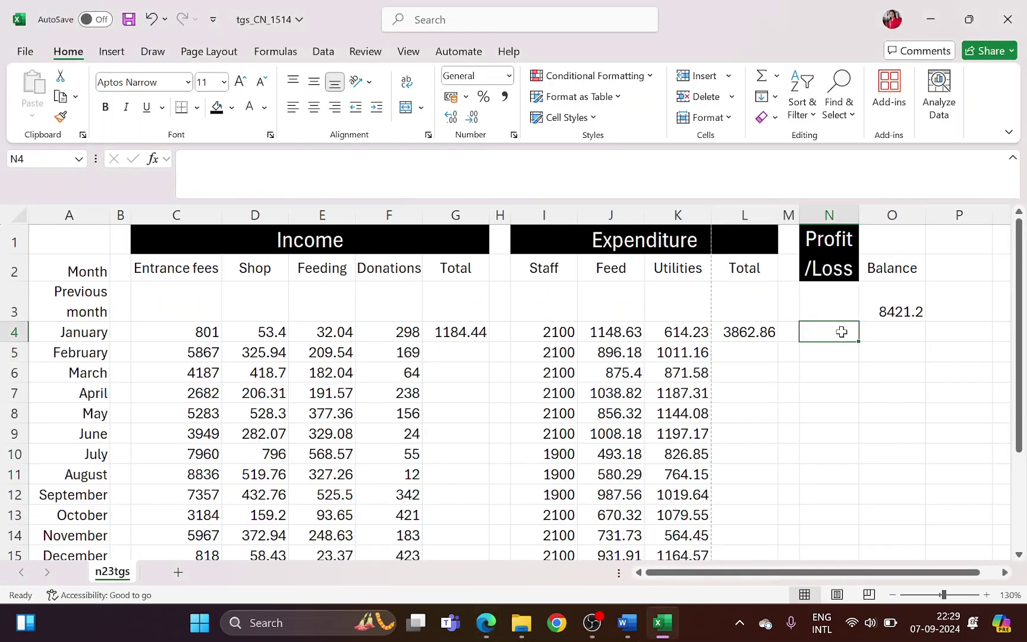
key("alt+Tab")
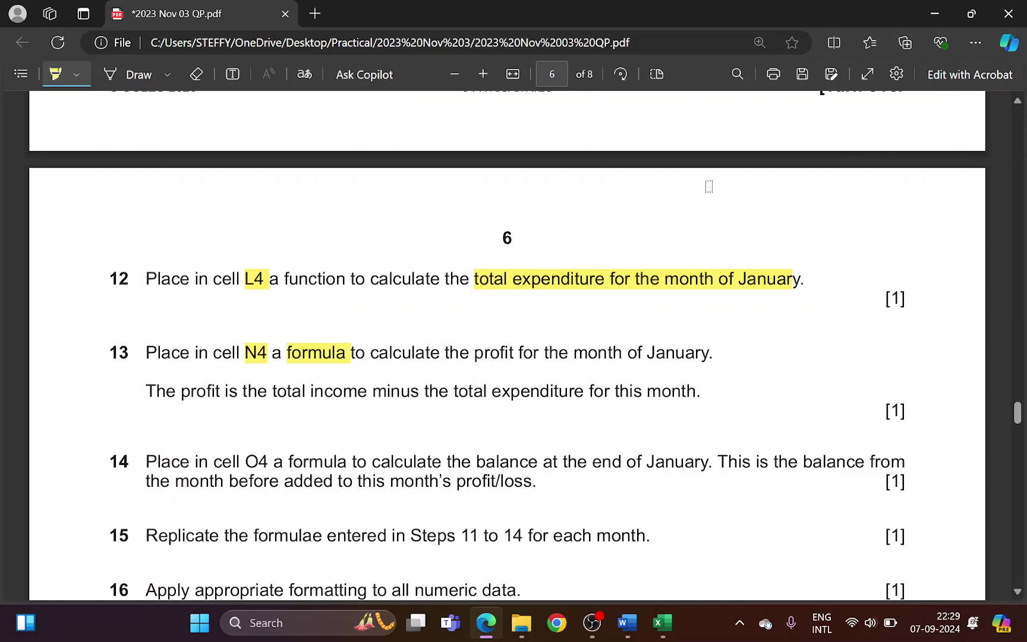
left_click_drag(271, 393, 680, 412)
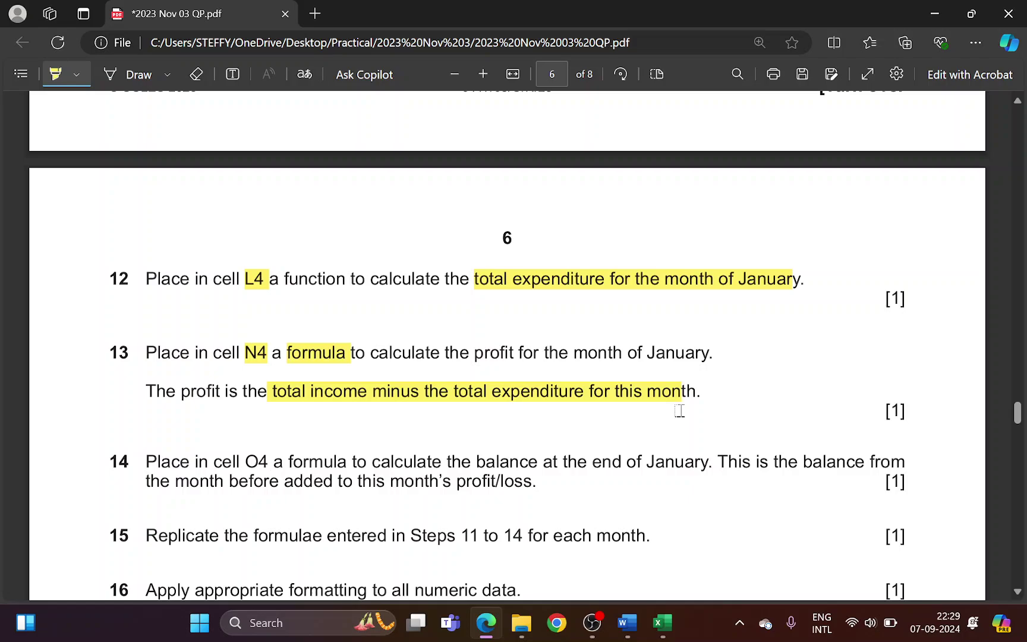
Enter the formula =G4-L4 in cell N4 in Excel to calculate January's profit
key("alt+Tab")
type("=")
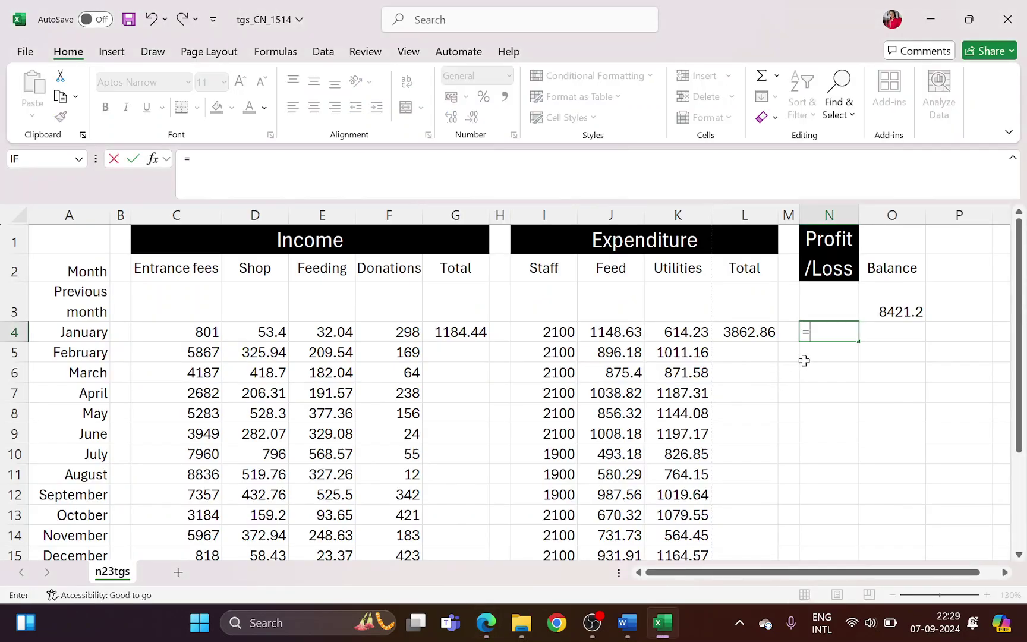
left_click(466, 329)
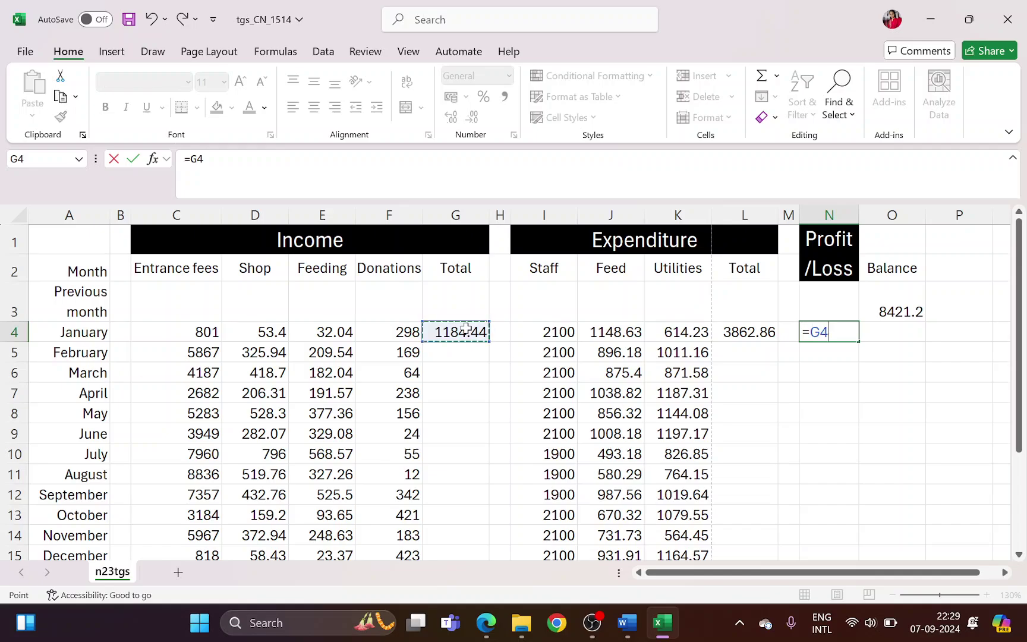
type("-")
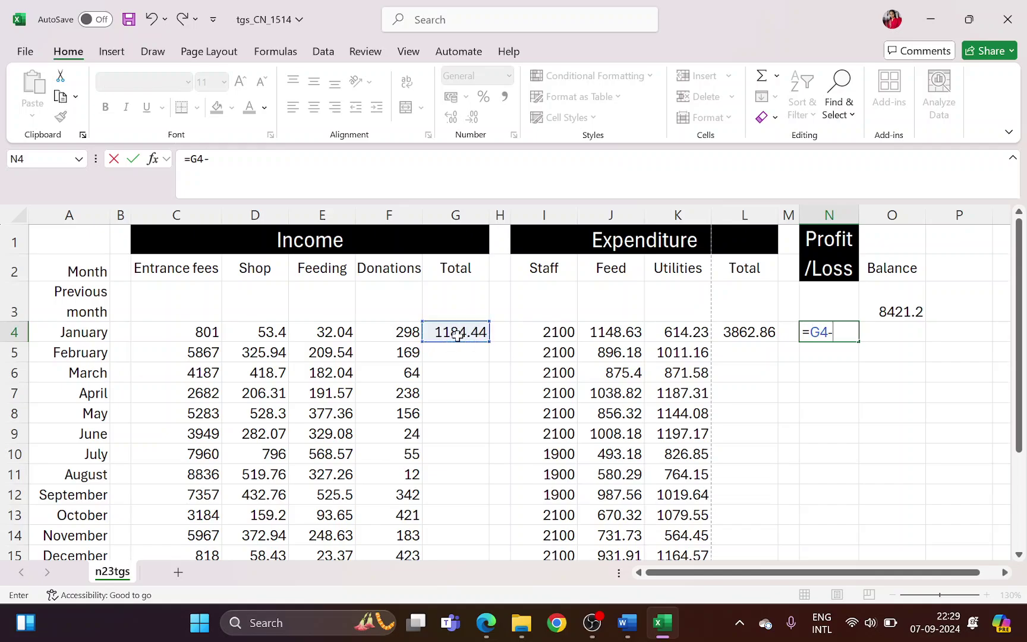
left_click(726, 332)
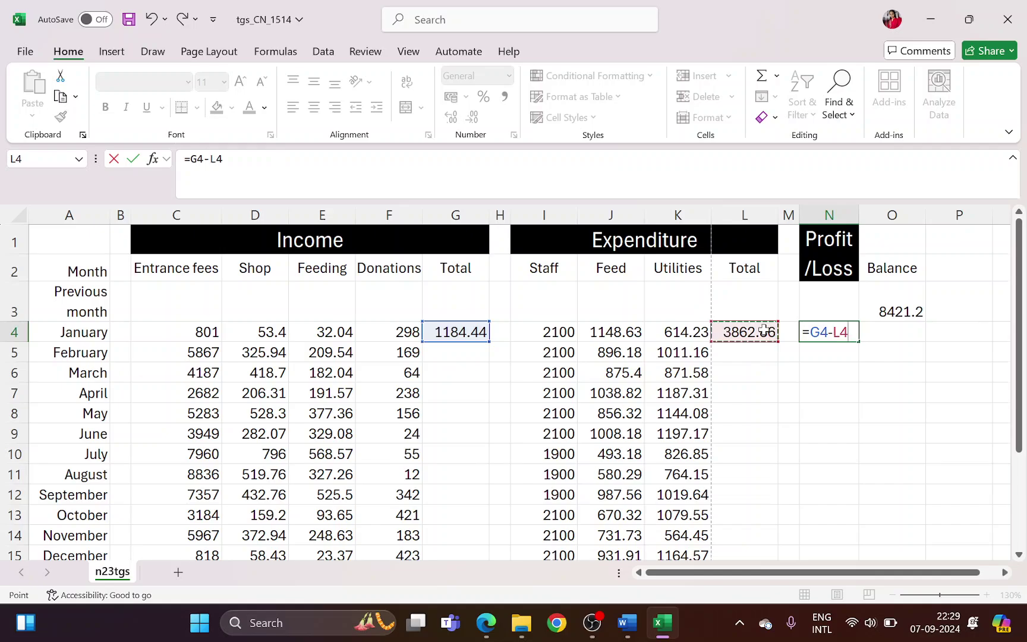
key("Return")
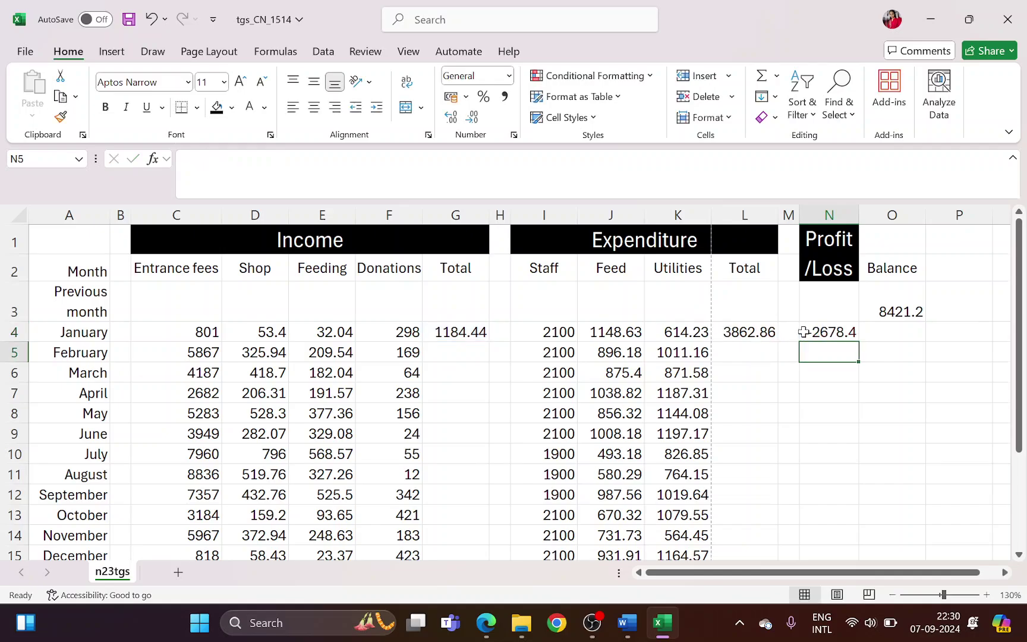
Highlight "O4", the end-of-January balance and its definition in question 14 in Edge, selecting cell O4 in Excel
key("alt+Tab")
scroll(248, 353, "down", 3)
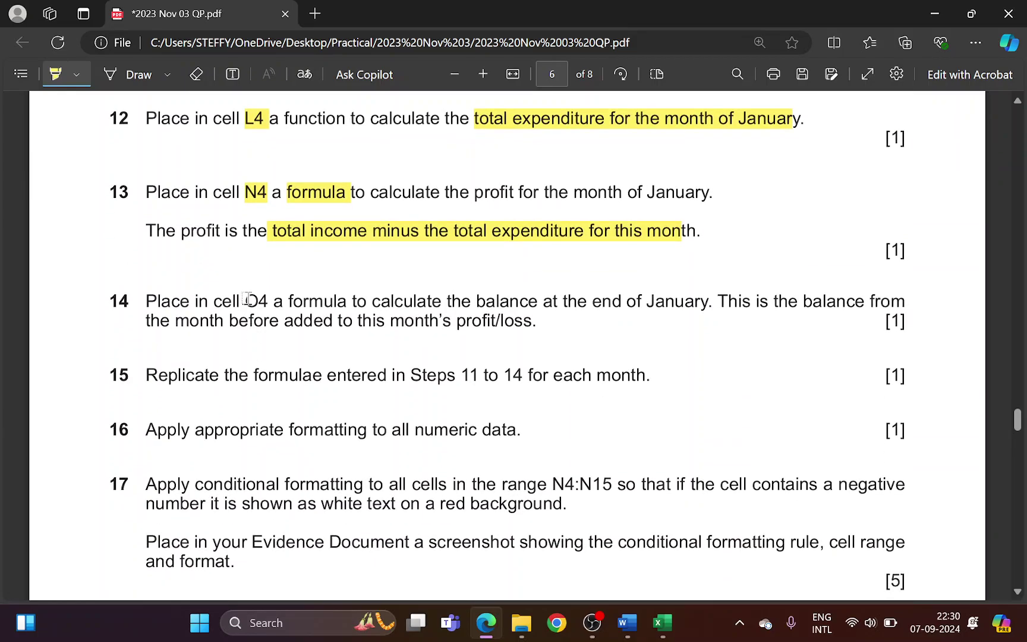
key("alt+Tab")
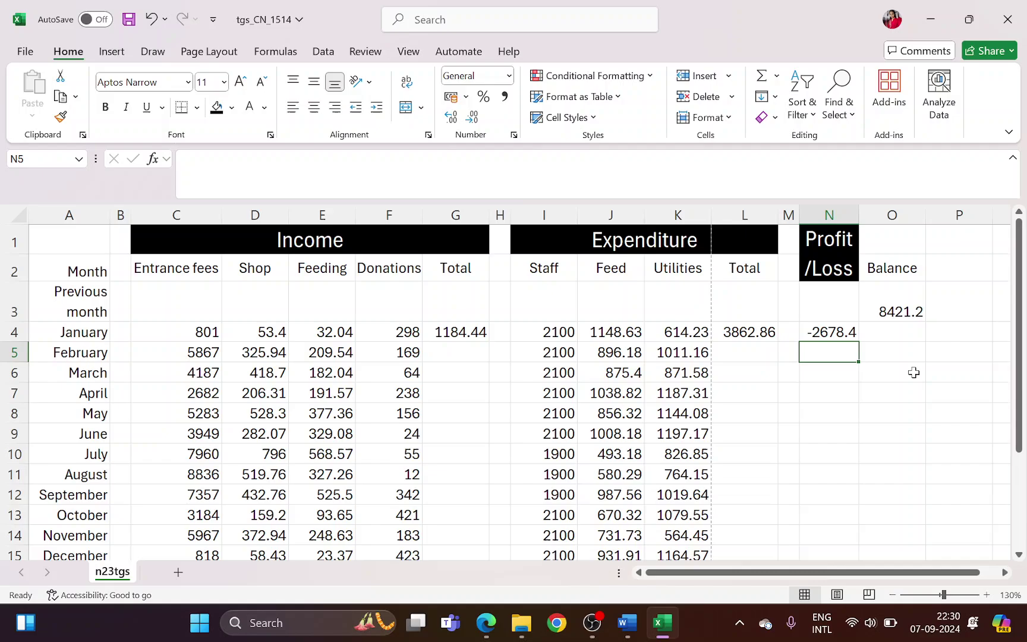
left_click(887, 337)
key("alt+Tab")
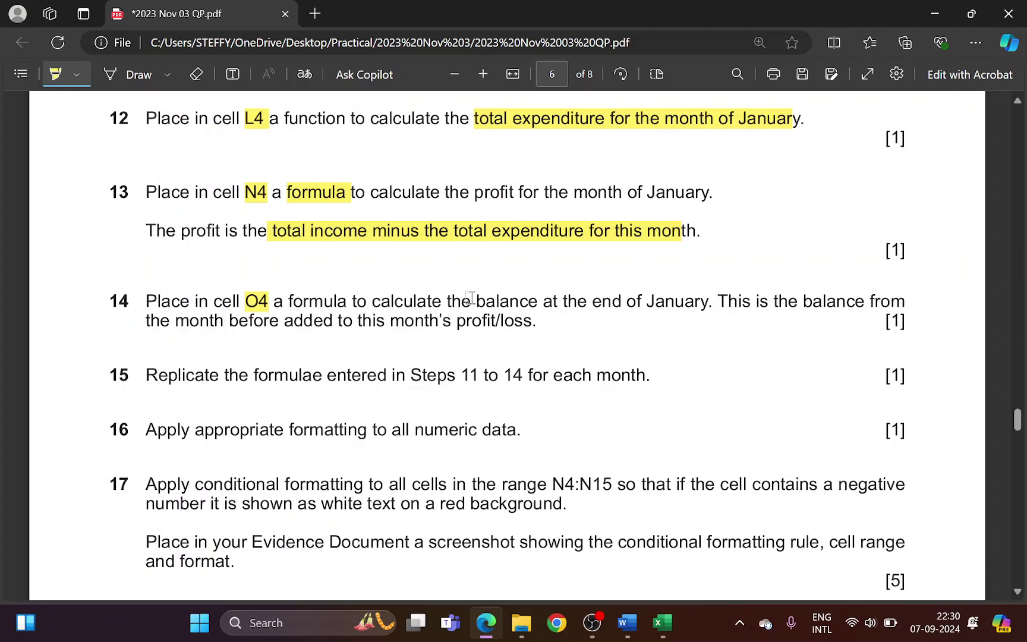
left_click_drag(469, 299, 708, 305)
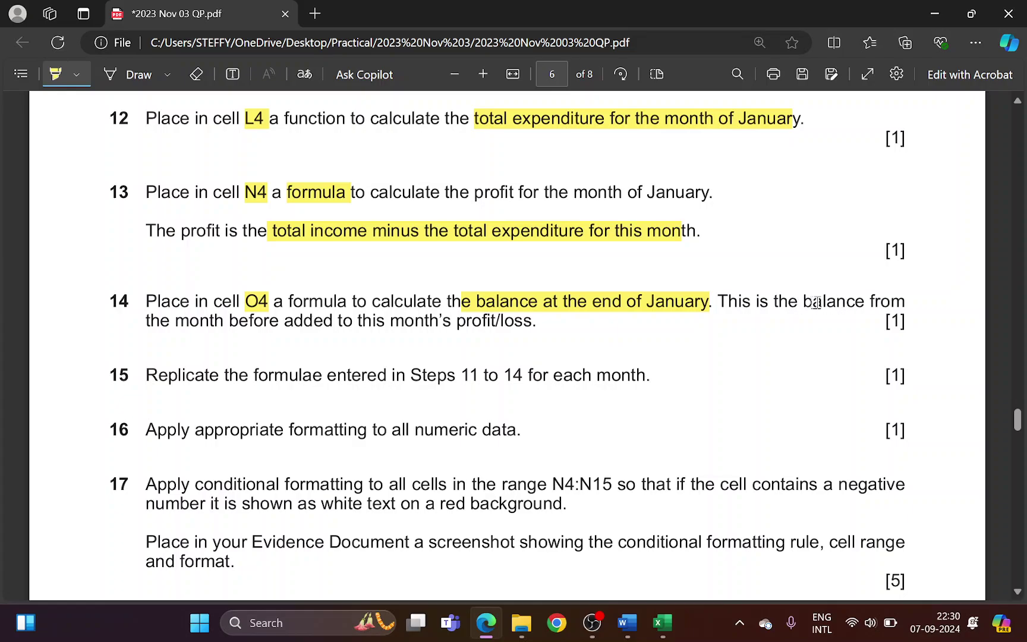
left_click_drag(809, 301, 879, 303)
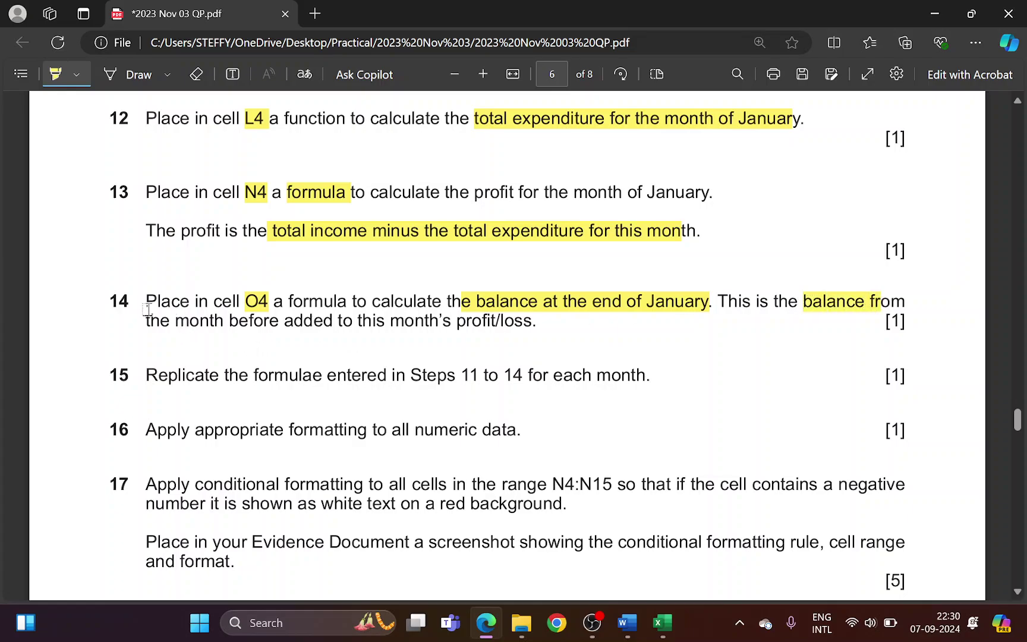
mouse_move(148, 308)
left_mouse_down()
mouse_move(152, 321)
mouse_move(536, 321)
left_mouse_up()
Locate the previous month's balance in row 3 of the Excel sheet, checking it against question 14
key("alt+Tab")
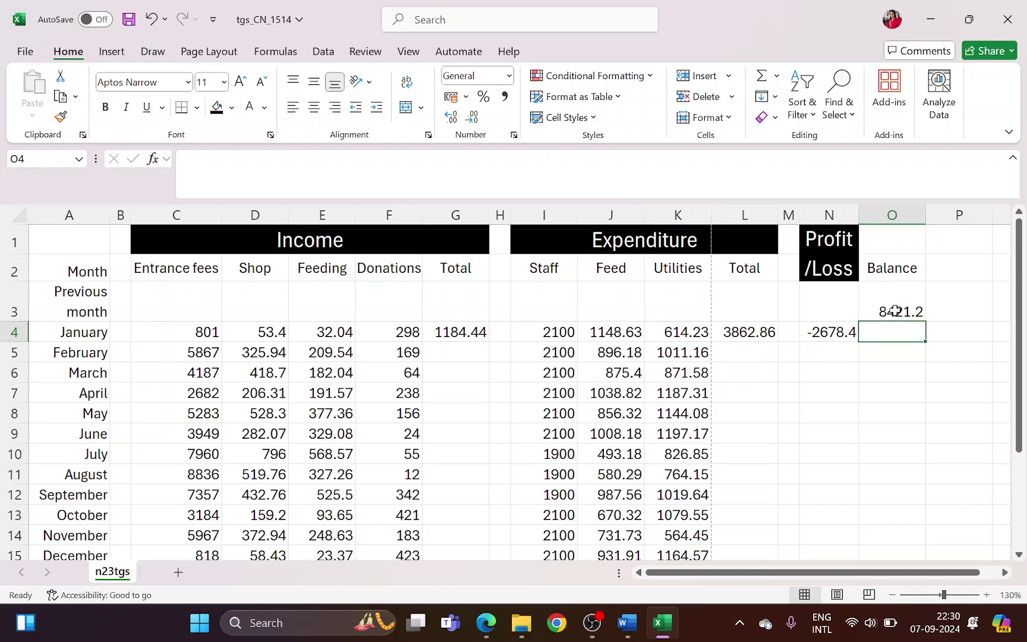
key("alt+Tab")
key("alt+Tab")
left_click_drag(8, 301, 9, 301)
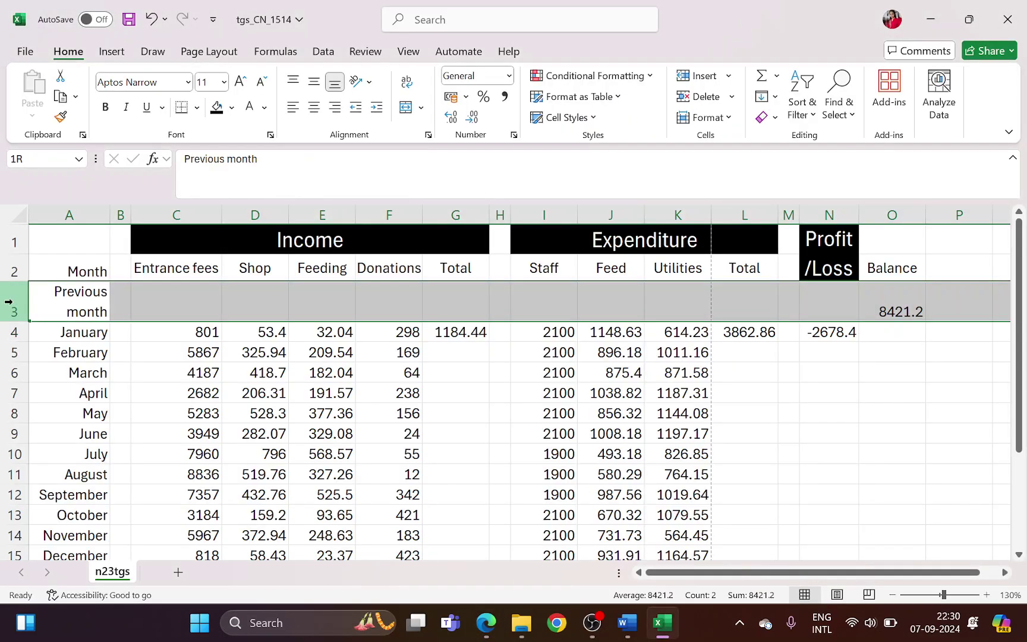
left_click(891, 310)
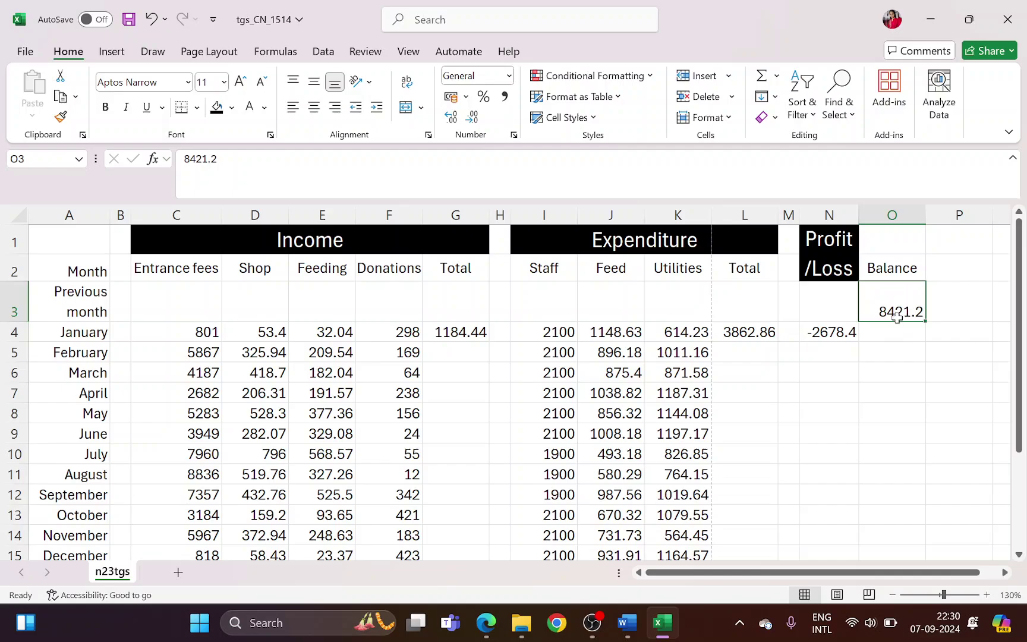
Enter the formula =O3+N4 in cell O4 to add January's profit/loss to the previous month's balance, consulting question 14 in Edge
left_click(893, 327)
type("=")
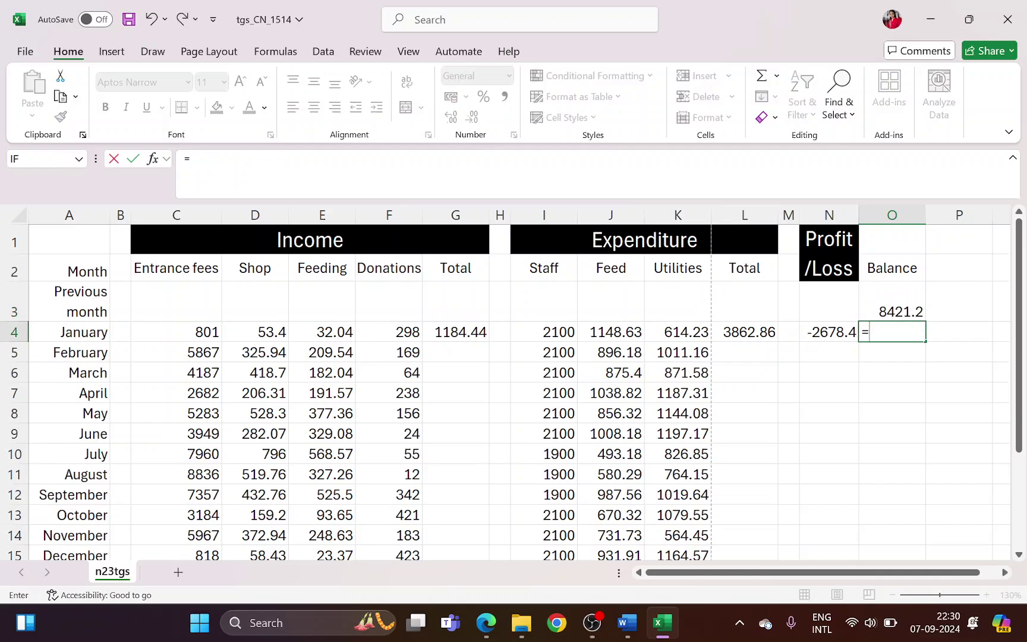
key("alt+Tab")
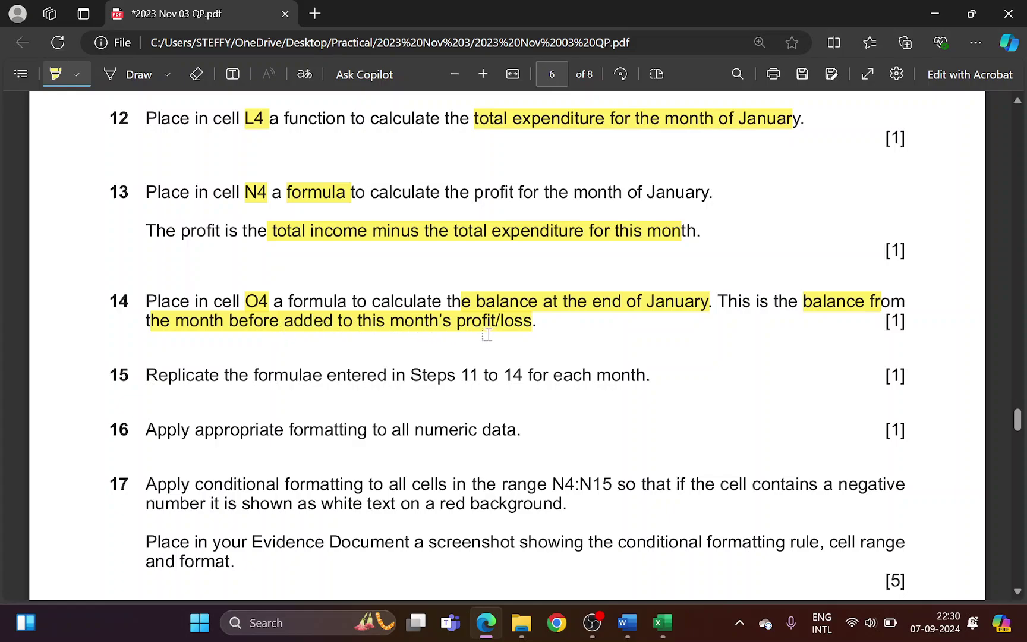
key("alt+Tab")
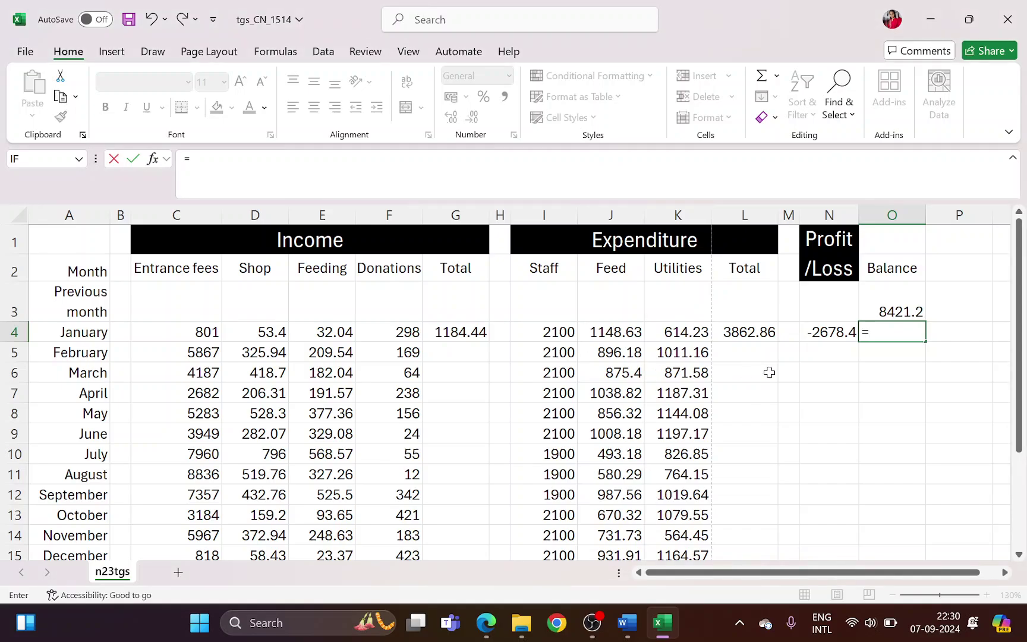
left_click(902, 311)
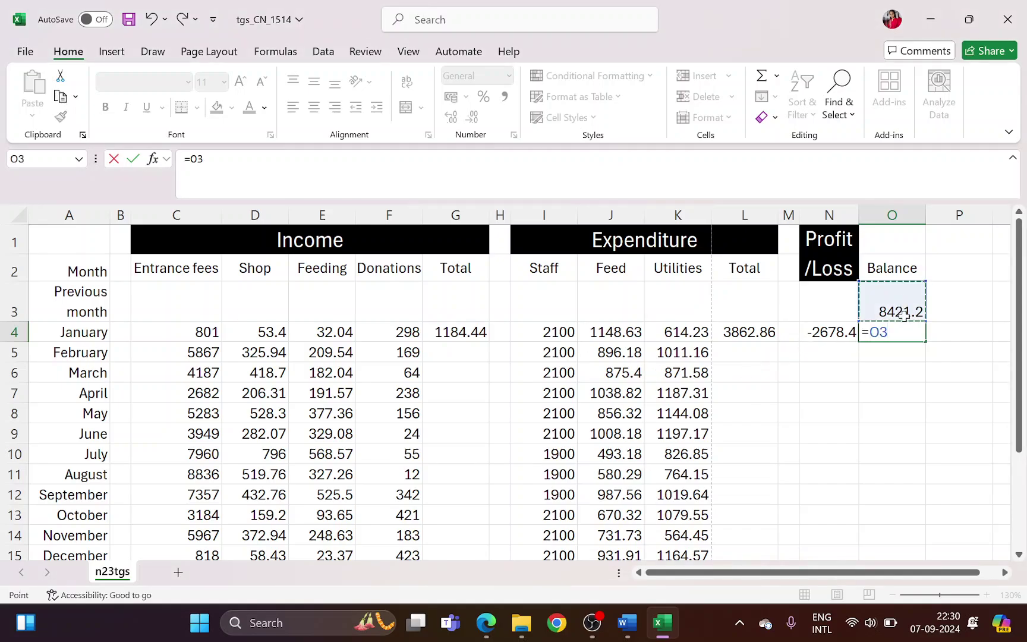
key("alt+Tab")
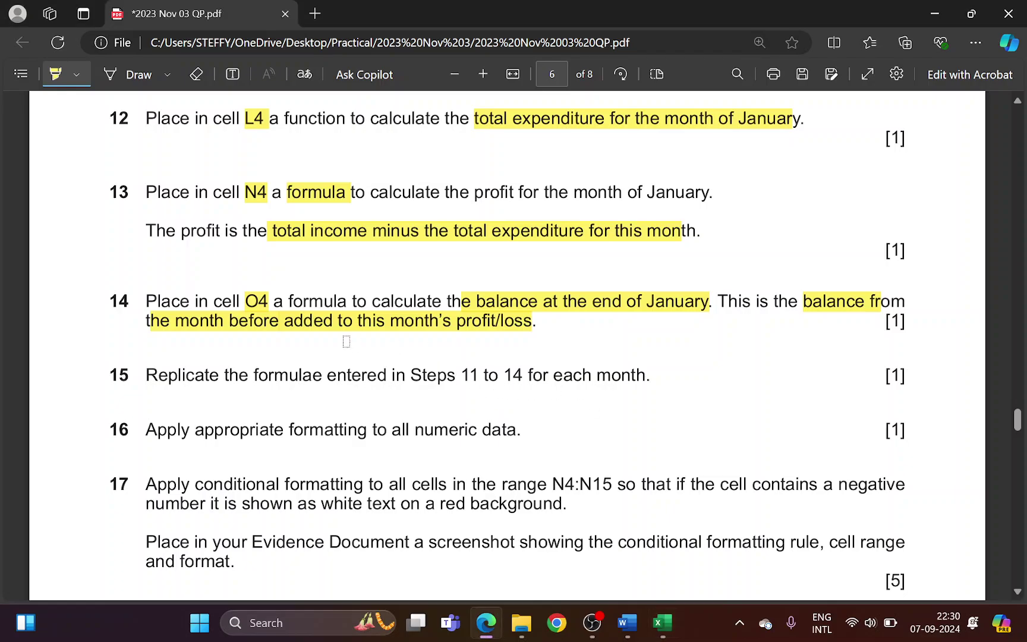
key("alt+Tab")
type("=")
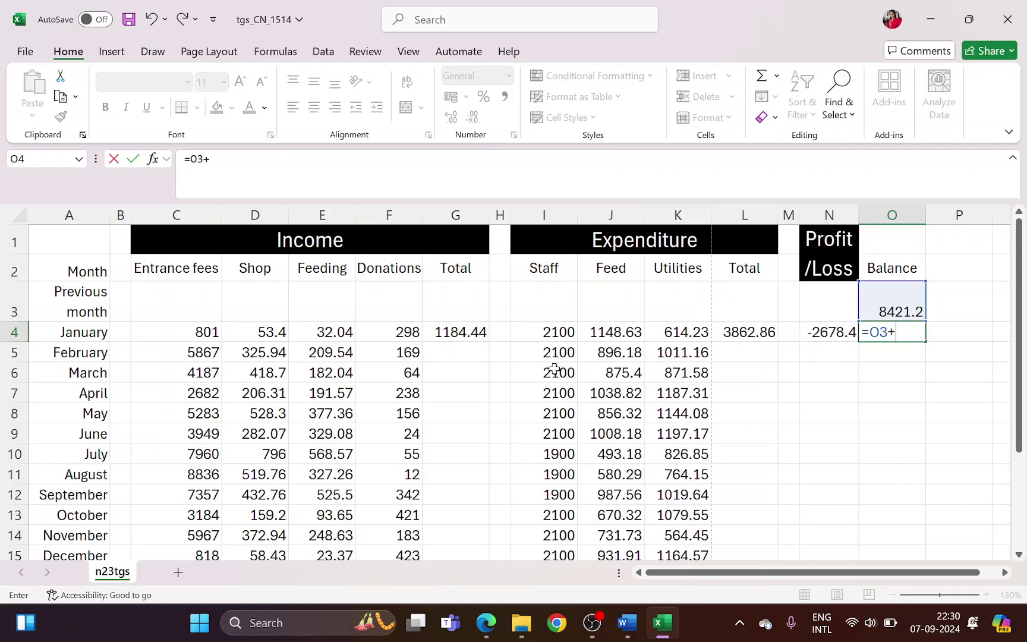
key("alt+Tab")
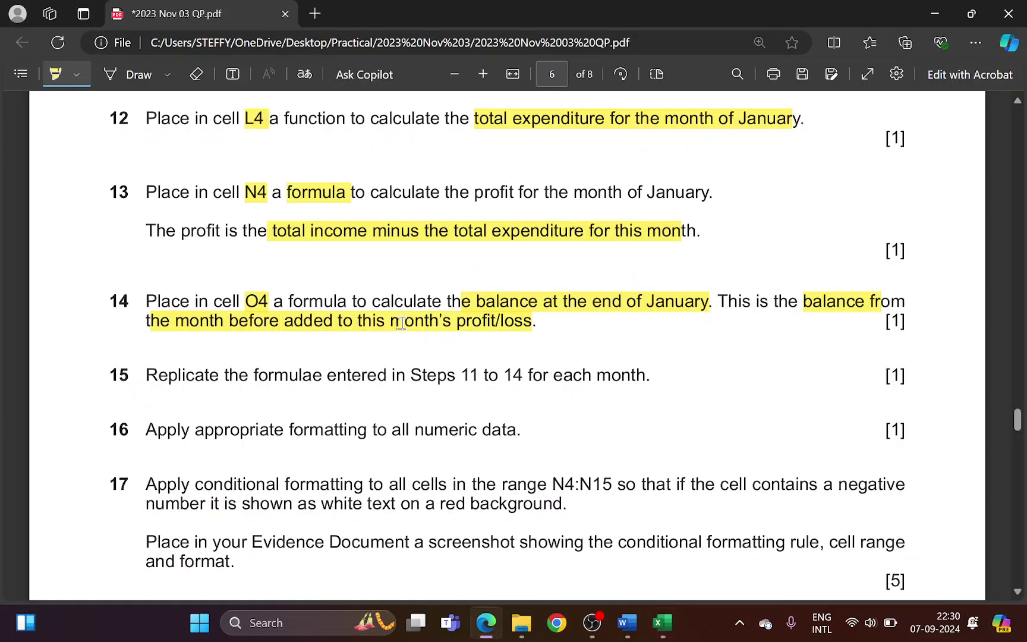
key("alt+Tab")
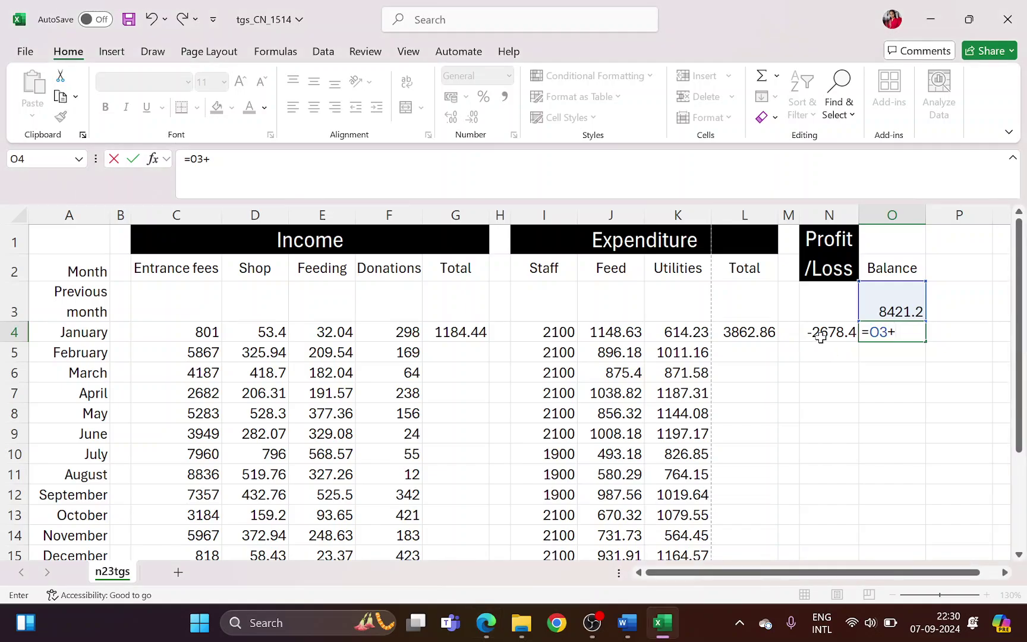
left_click(827, 332)
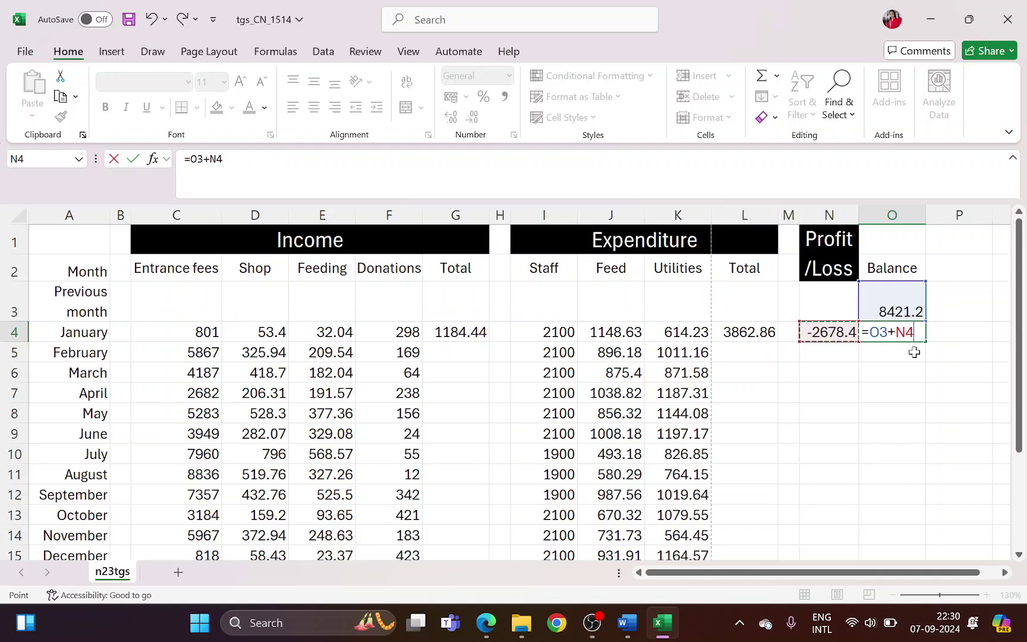
key("alt+Tab")
key("alt+Tab")
key("Return")
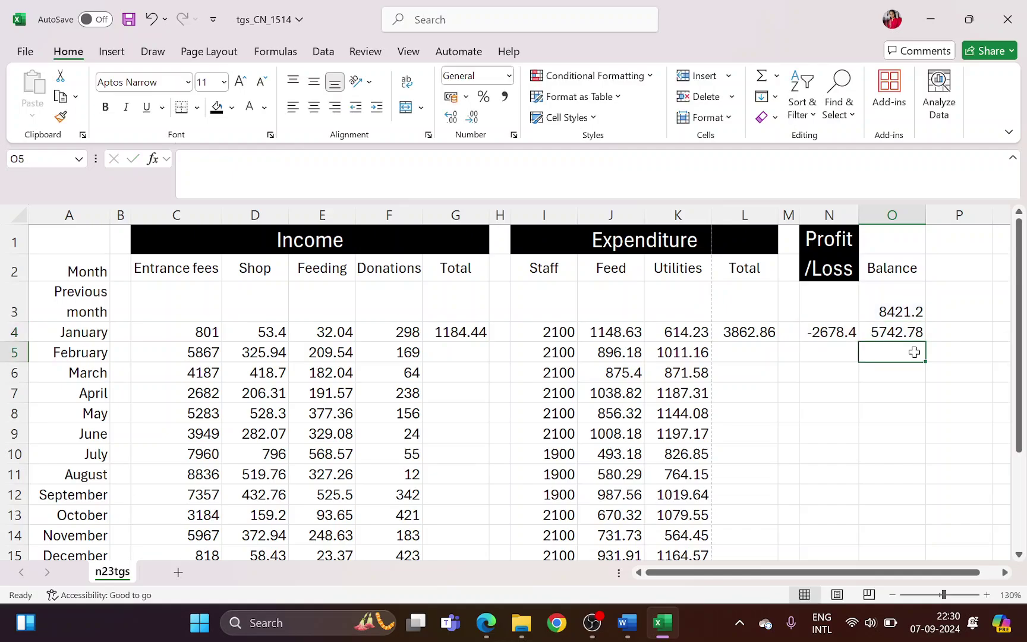
Highlight the question 15 requirement to replicate the formulae from Steps 11 to 14 for each month in Edge
key("alt+Tab")
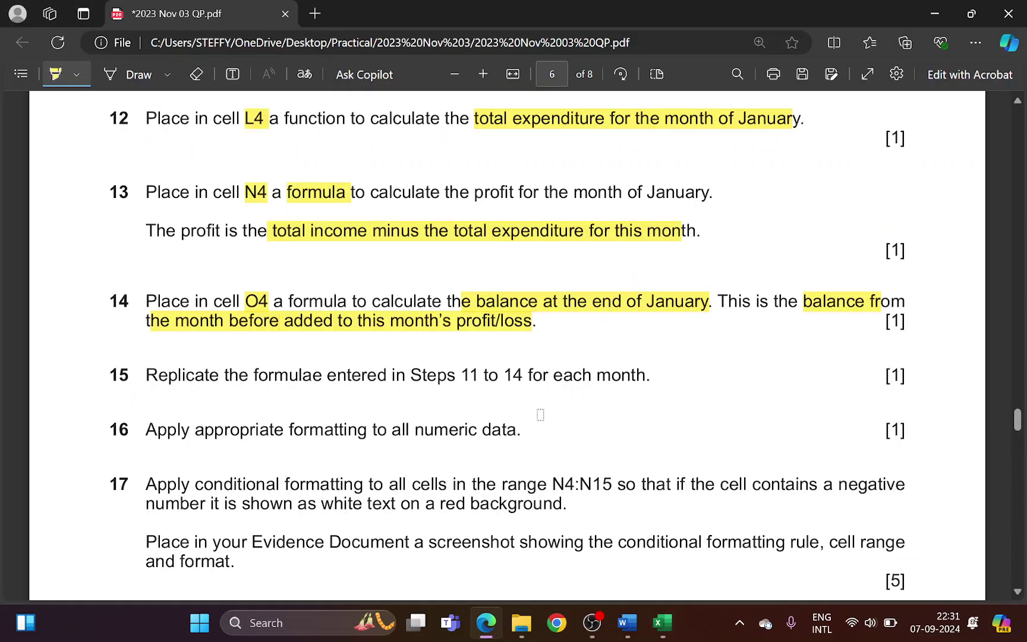
scroll(515, 419, "down", 1)
scroll(516, 419, "down", 1)
mouse_move(224, 297)
left_mouse_down()
mouse_move(538, 297)
mouse_move(634, 309)
left_mouse_up()
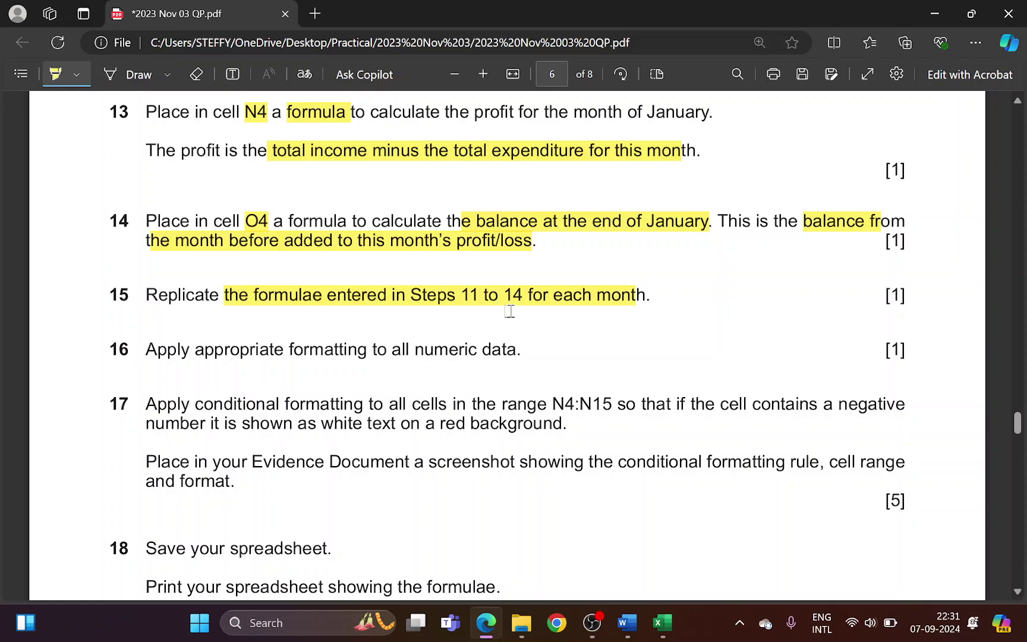
Copy the income total in G4 and the expenditure total in L4 down to row 15 in Excel
key("alt+Tab")
left_click(478, 328)
scroll(477, 326, "down", 2)
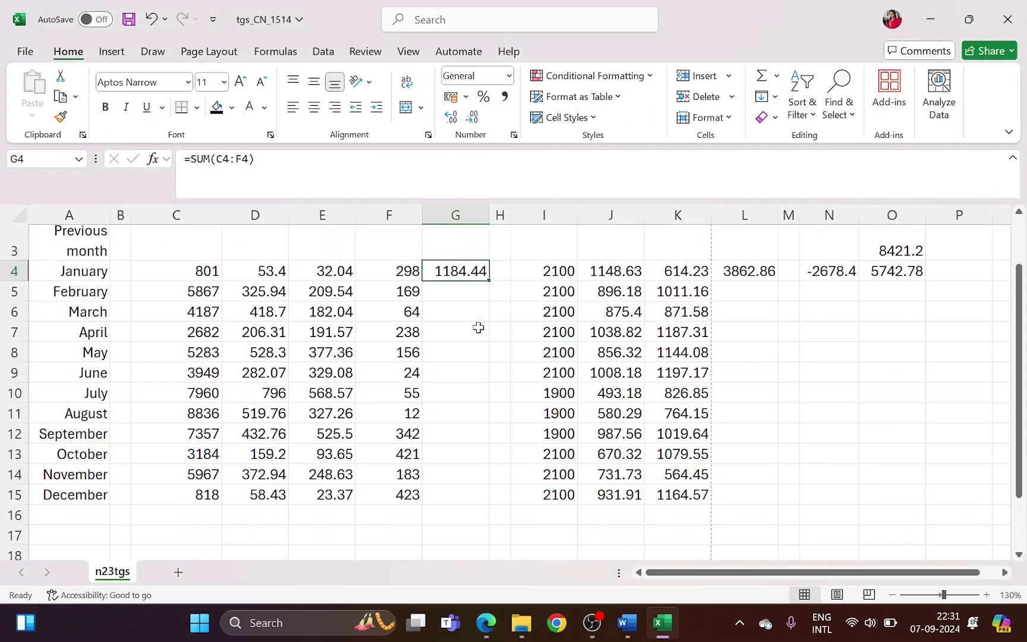
scroll(478, 285, "up", 1)
left_click_drag(490, 280, 470, 505)
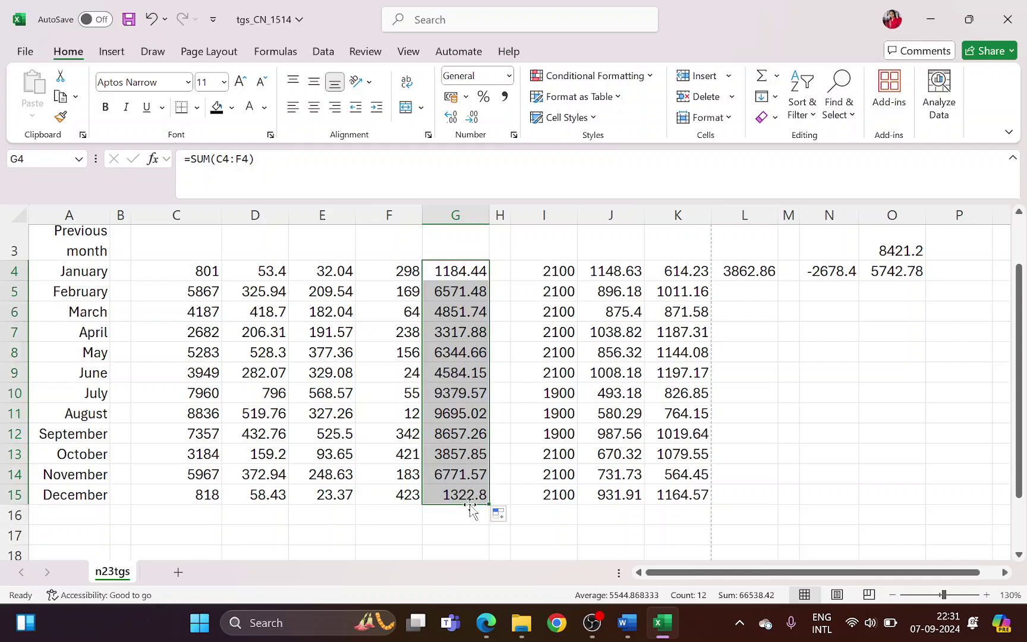
left_click(768, 270)
left_click_drag(778, 280, 787, 495)
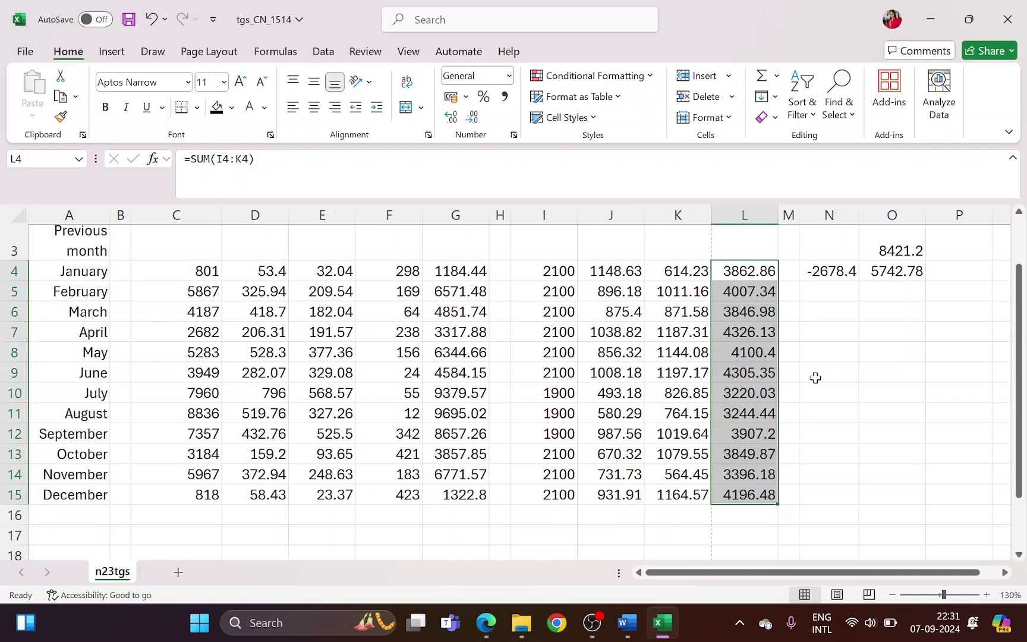
Copy the profit formula in N4 and the balance formula in O4 down through December in row 15
left_click(841, 273)
left_click_drag(859, 283, 878, 503)
left_click(879, 274)
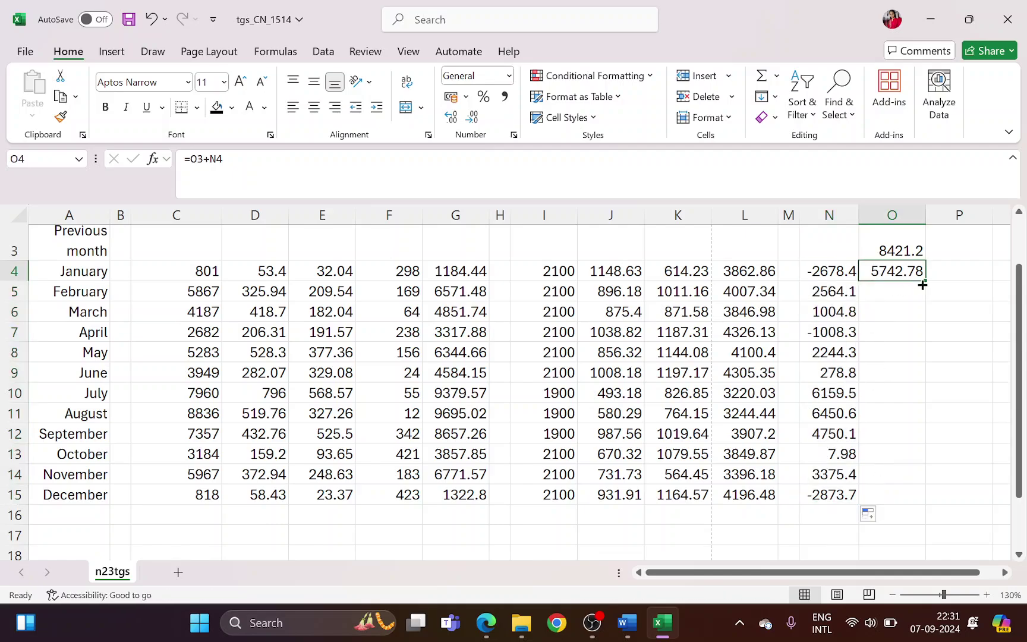
left_click_drag(923, 281, 946, 507)
left_click(955, 415)
Highlight the question 16 requirement for appropriate formatting of all numeric data in Edge, and return to Excel
key("alt+Tab")
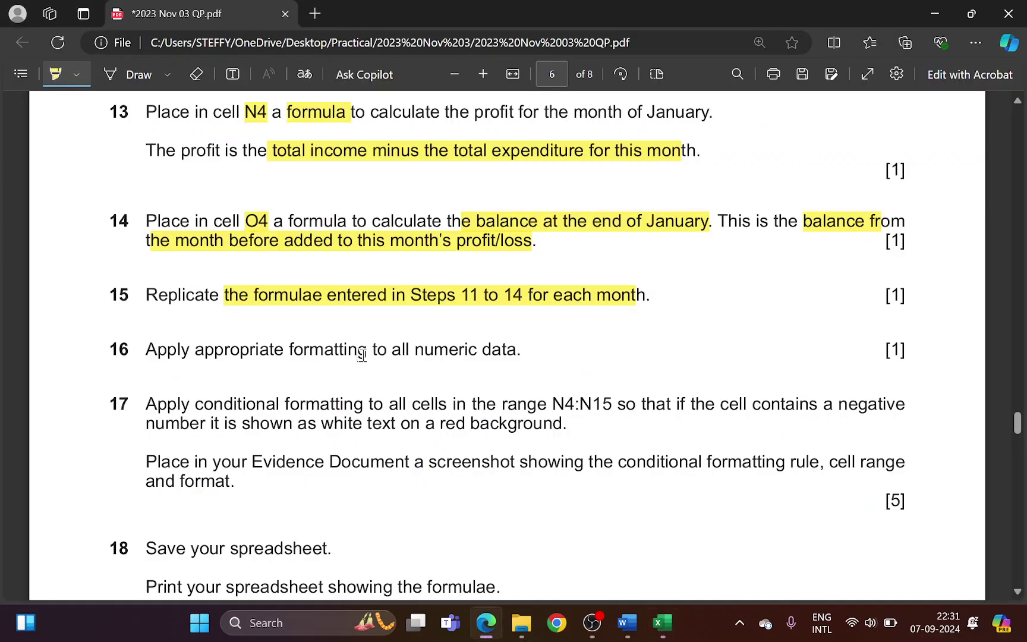
scroll(327, 357, "down", 2)
mouse_move(187, 273)
left_mouse_down()
mouse_move(355, 245)
mouse_move(527, 282)
left_mouse_up()
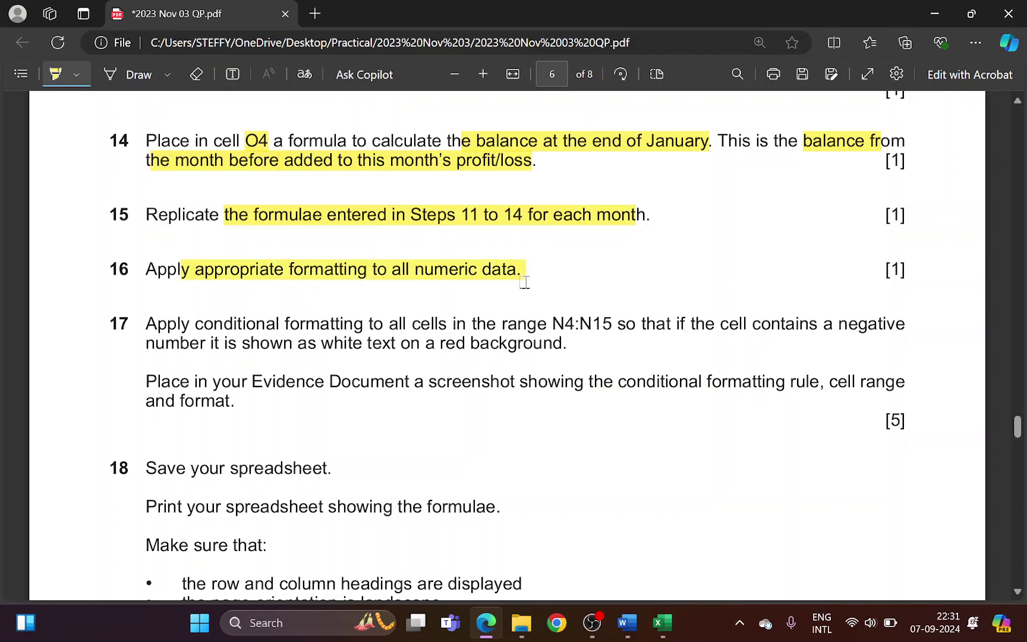
key("alt+Tab")
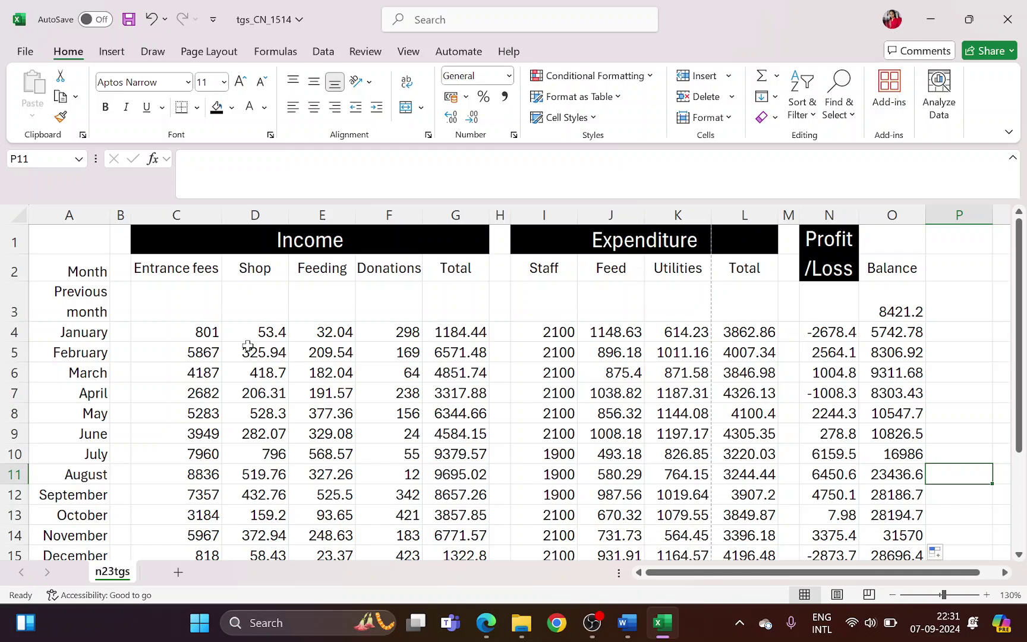
left_click_drag(205, 317, 891, 530)
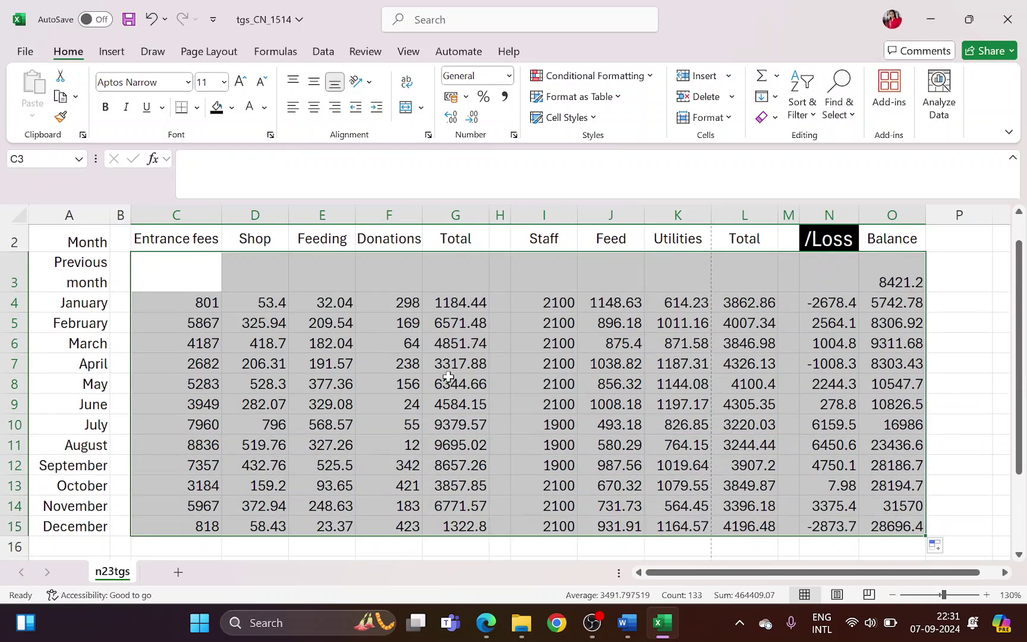
right_click(412, 351)
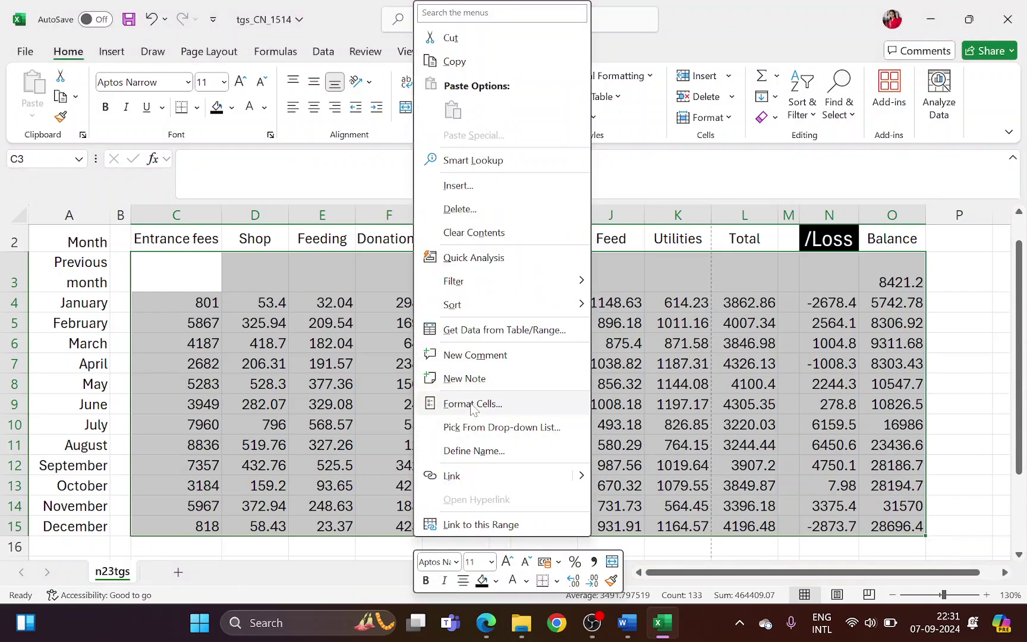
key("Escape")
Choose the Currency number format for the numeric cells C4:O15 together with O3
left_click_drag(184, 306, 915, 529)
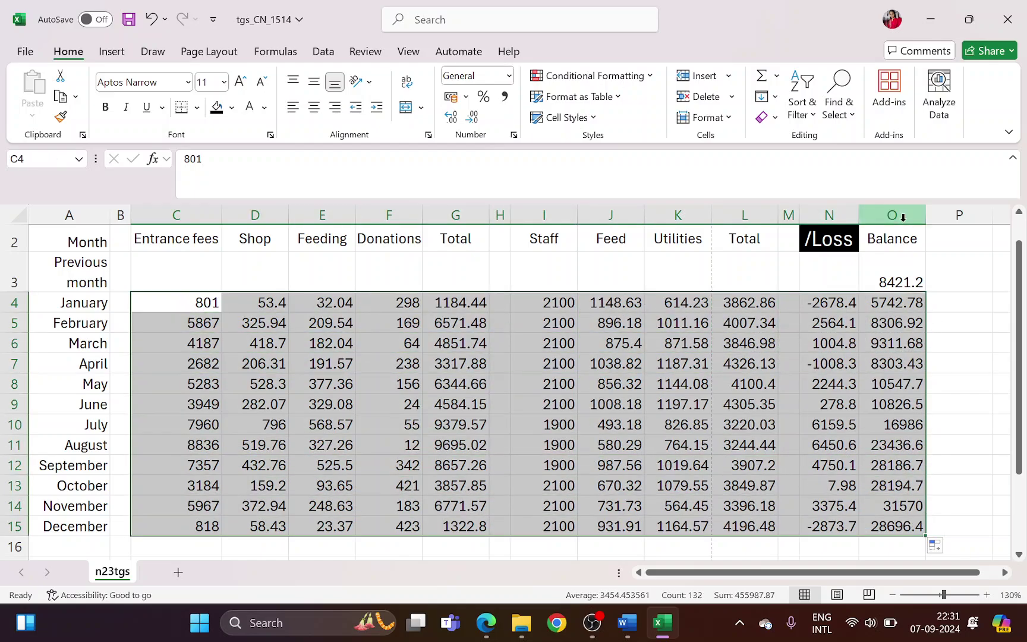
left_click(895, 281, "ctrl")
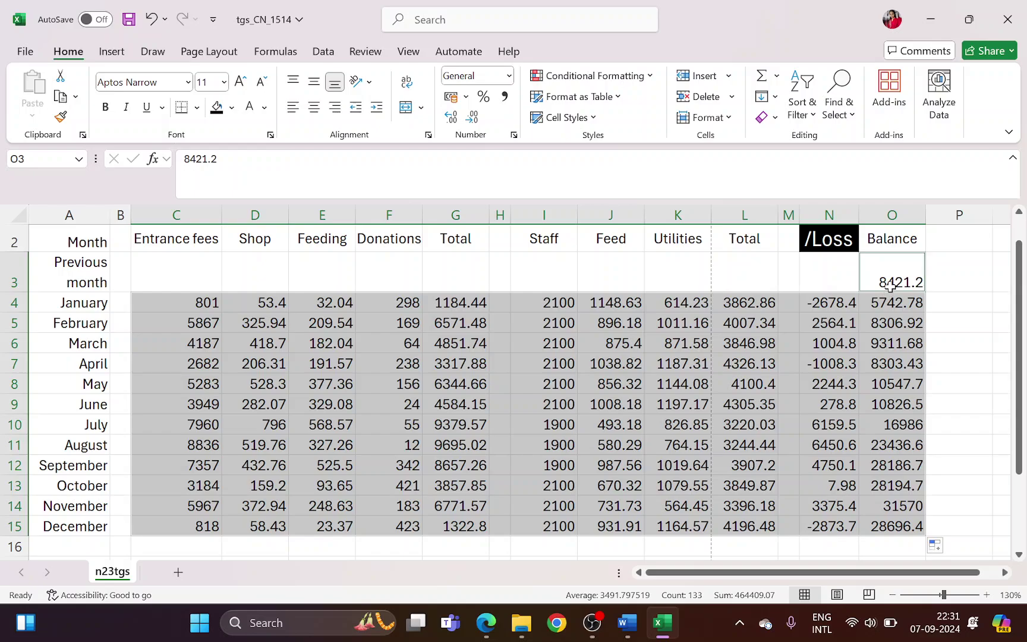
right_click(890, 281)
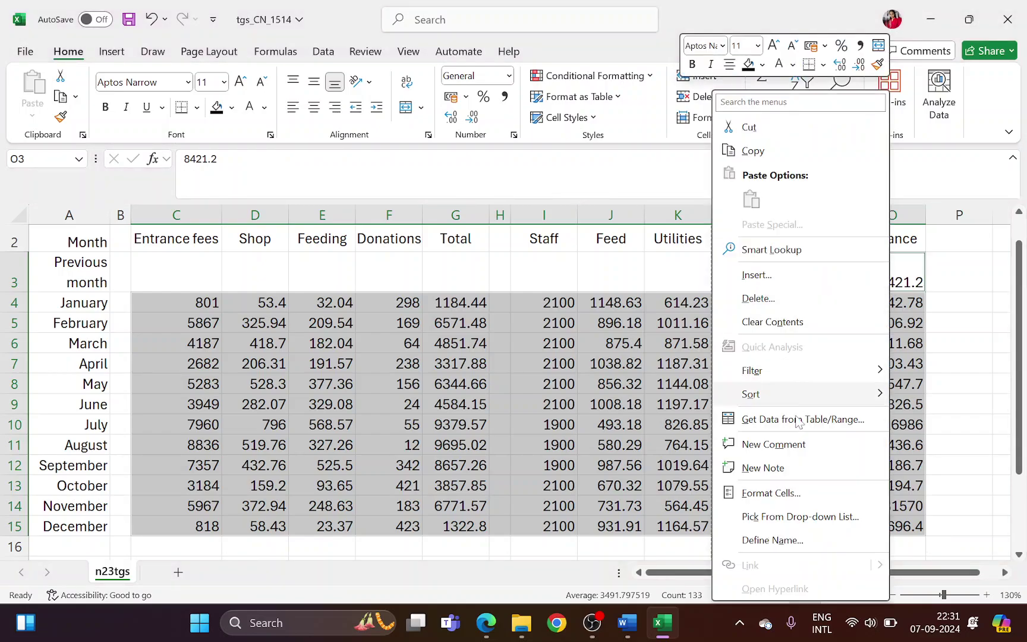
left_click(779, 497)
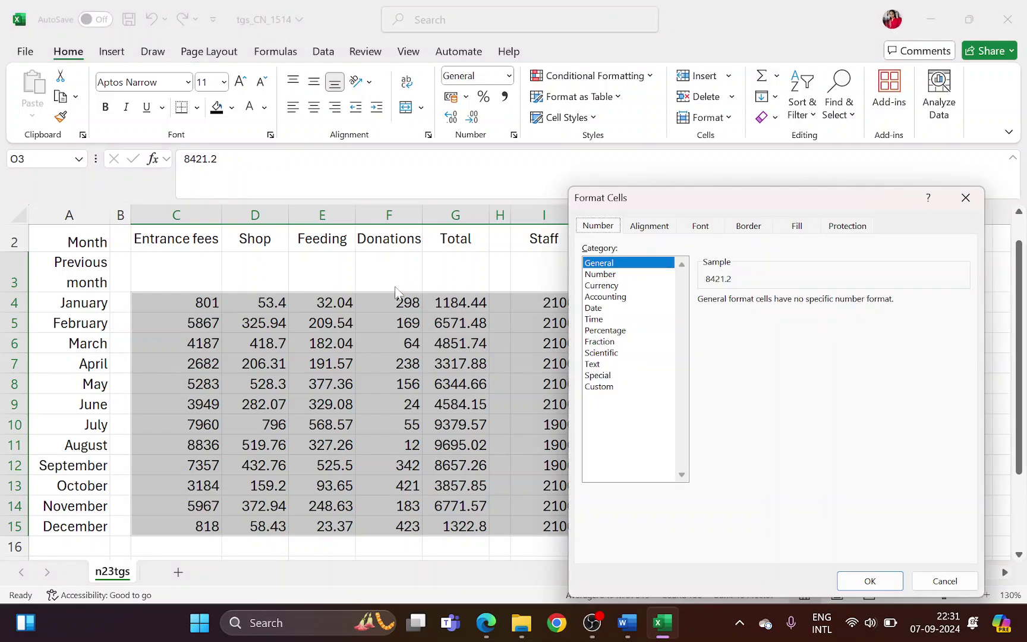
left_click(618, 286)
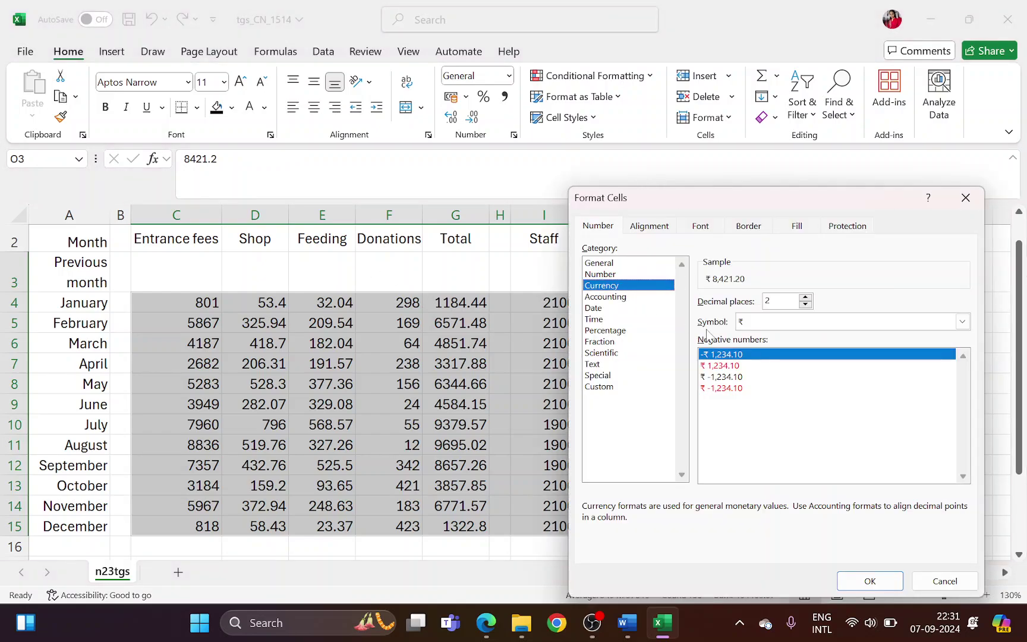
Set the currency symbol to $ English (Singapore) and apply the format to the selected cells
left_click(787, 319)
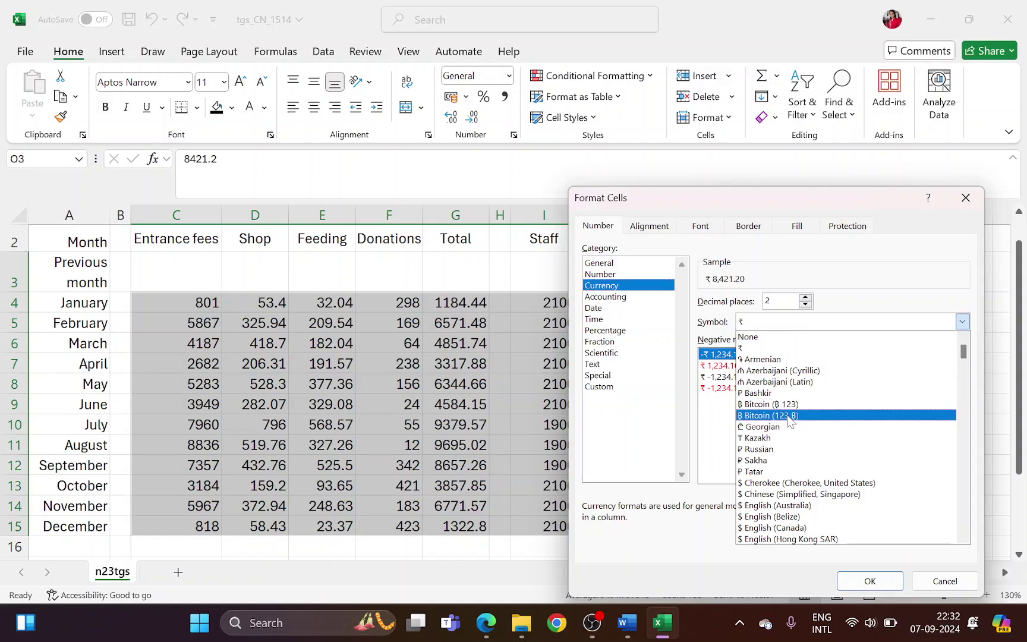
scroll(789, 419, "down", 3)
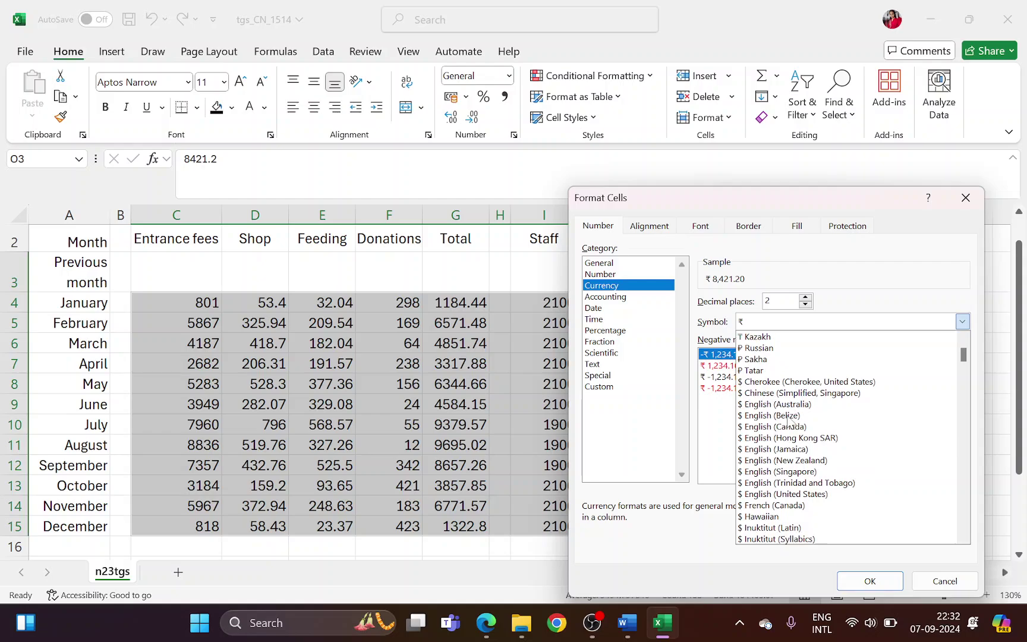
scroll(790, 419, "down", 6)
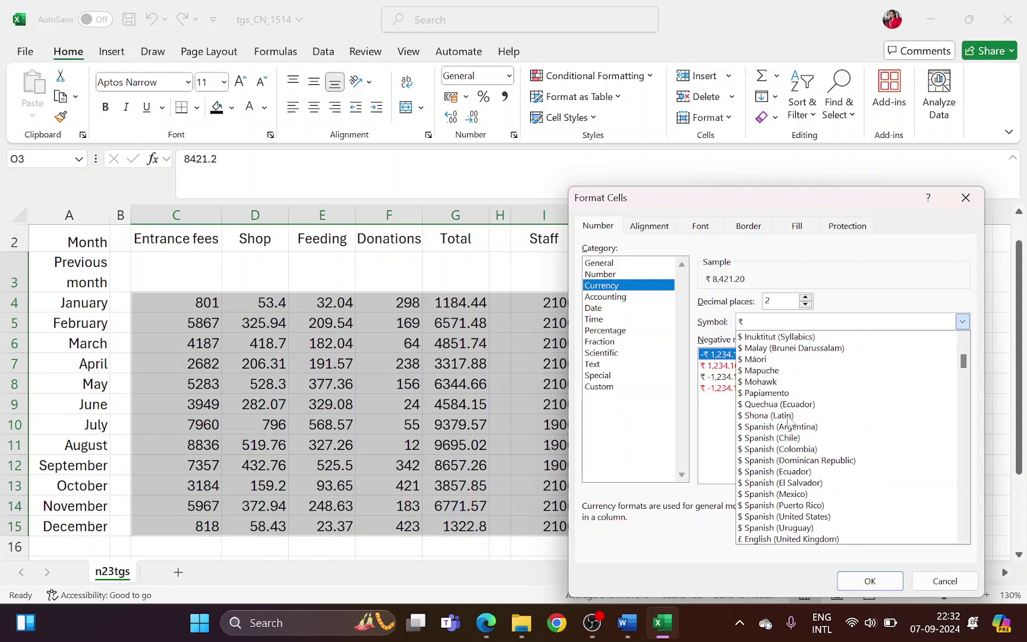
scroll(789, 421, "down", 2)
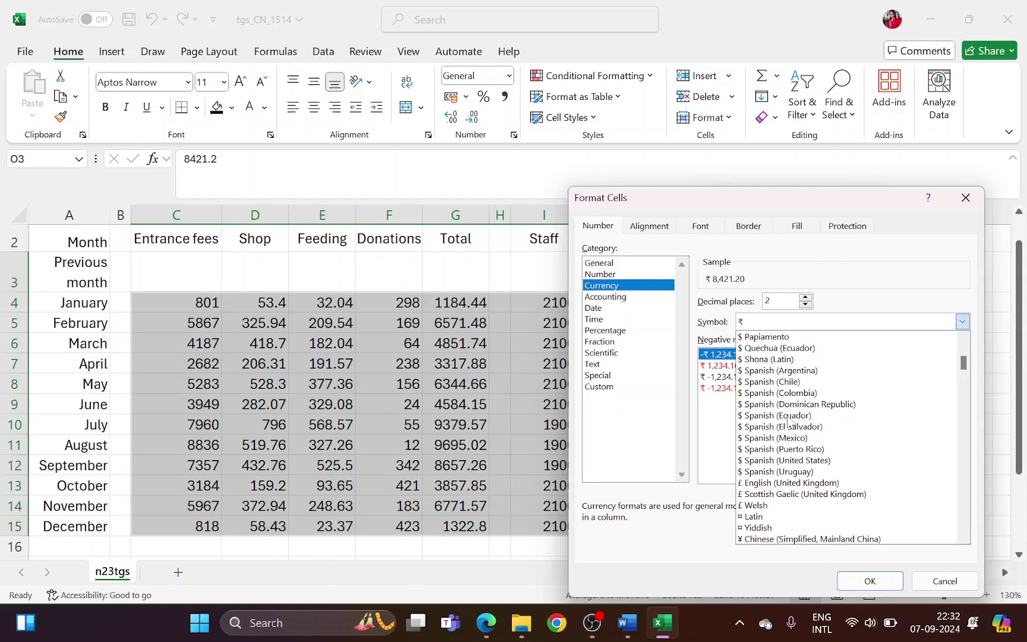
scroll(789, 421, "up", 5)
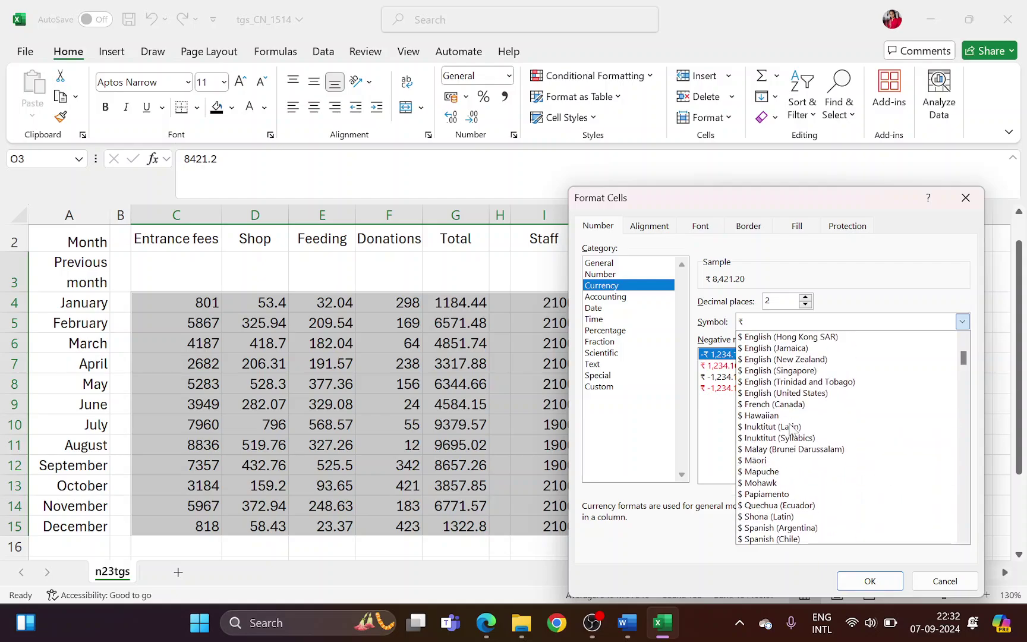
scroll(791, 428, "up", 1)
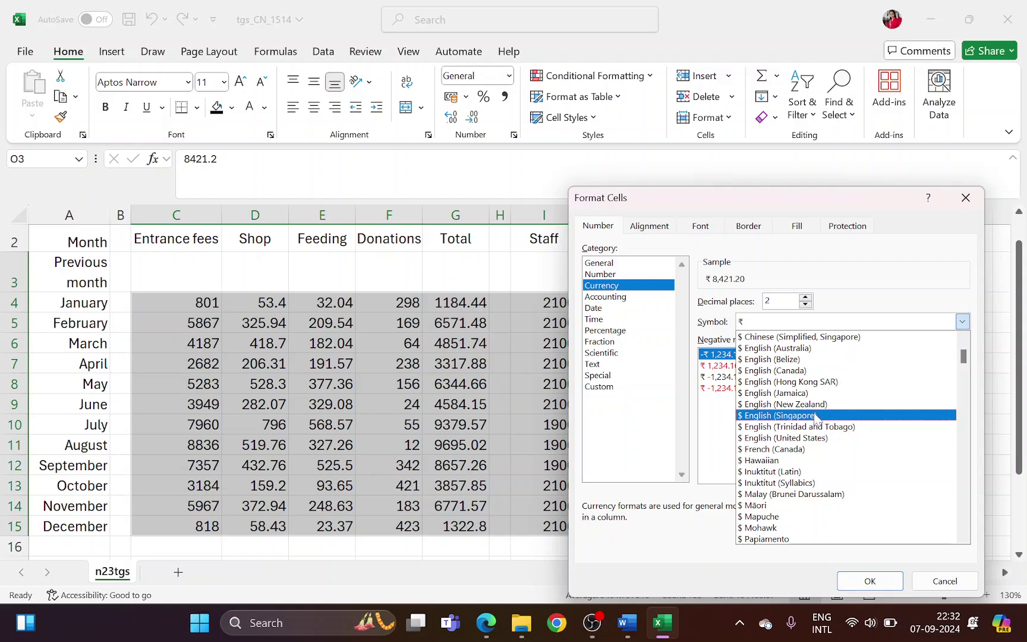
left_click(816, 416)
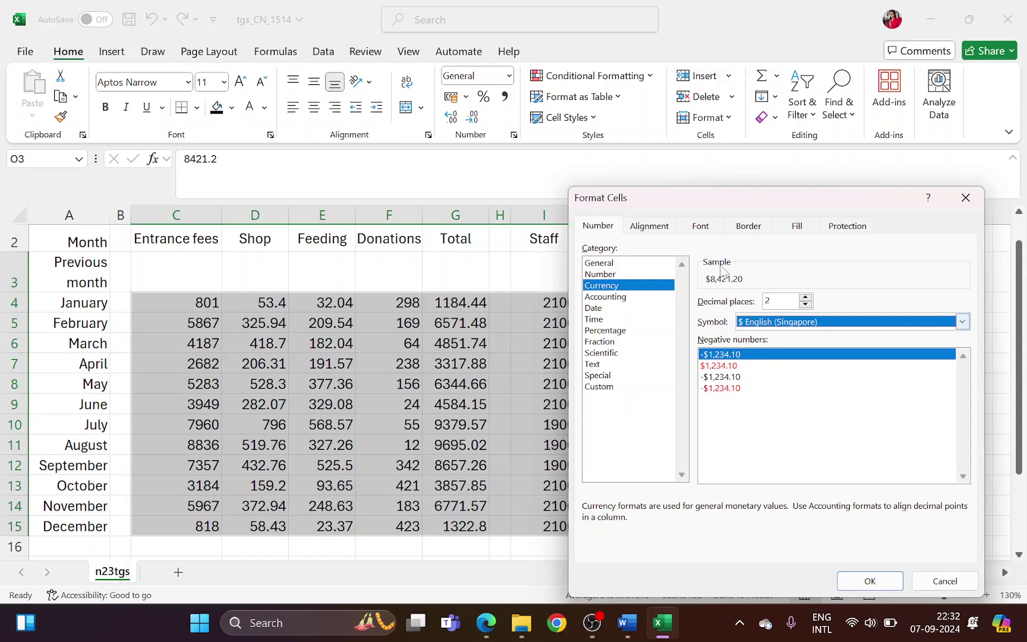
left_click_drag(709, 195, 323, 173)
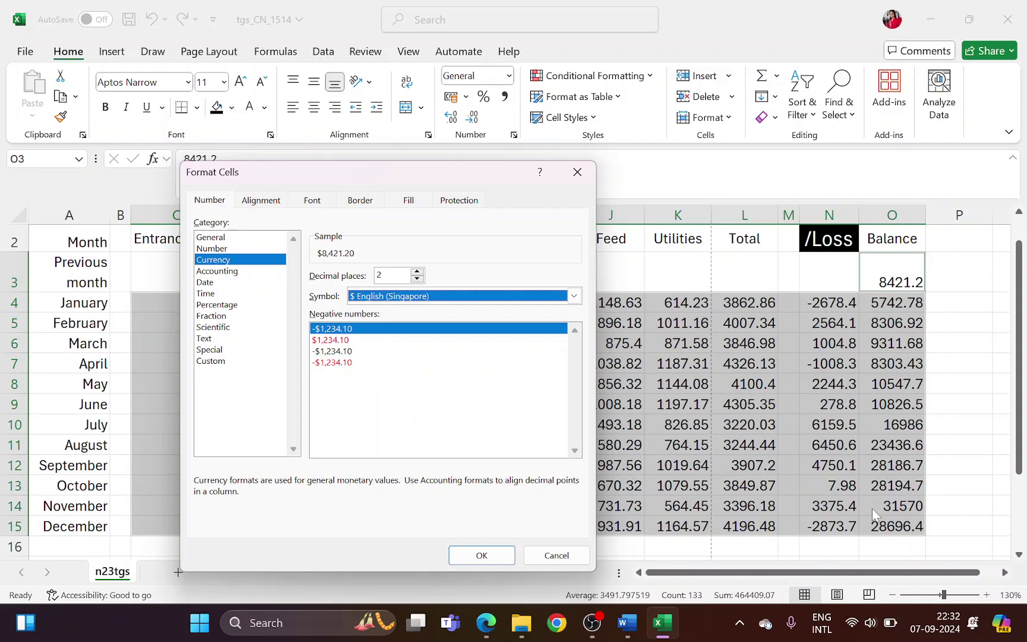
left_click(493, 555)
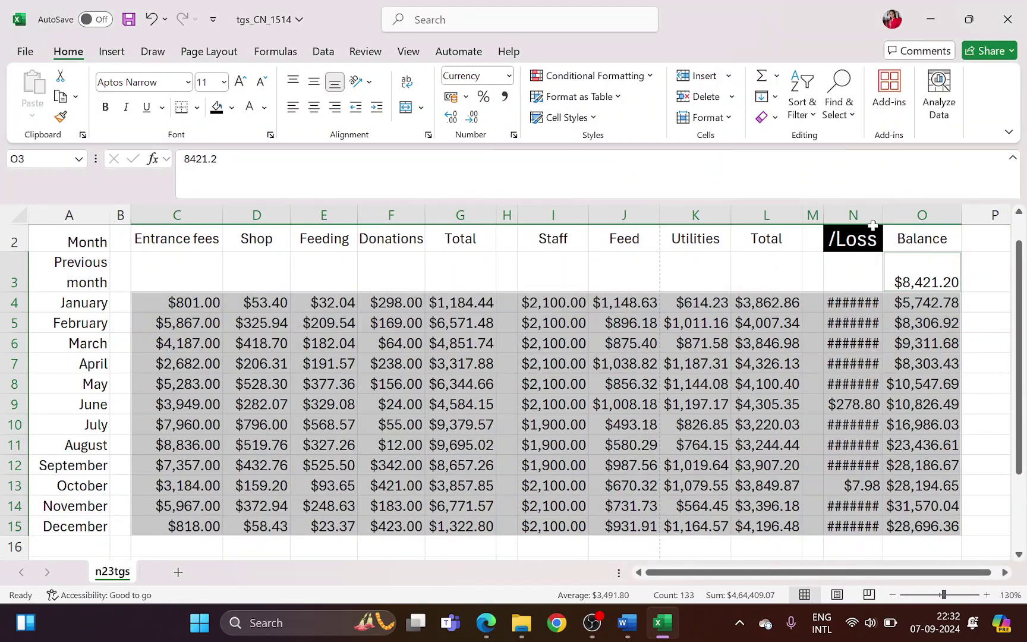
Widen column N so its amounts fit, and change its heading to "Profit /Loss" with a space before the slash
left_click_drag(882, 212, 909, 212)
scroll(891, 523, "up", 1)
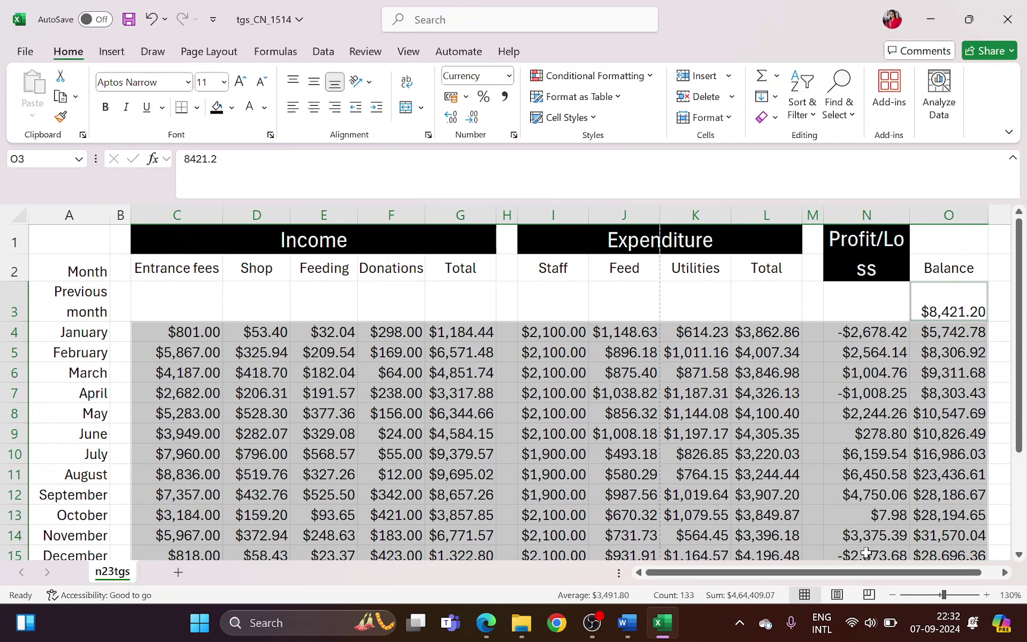
double_click(883, 238)
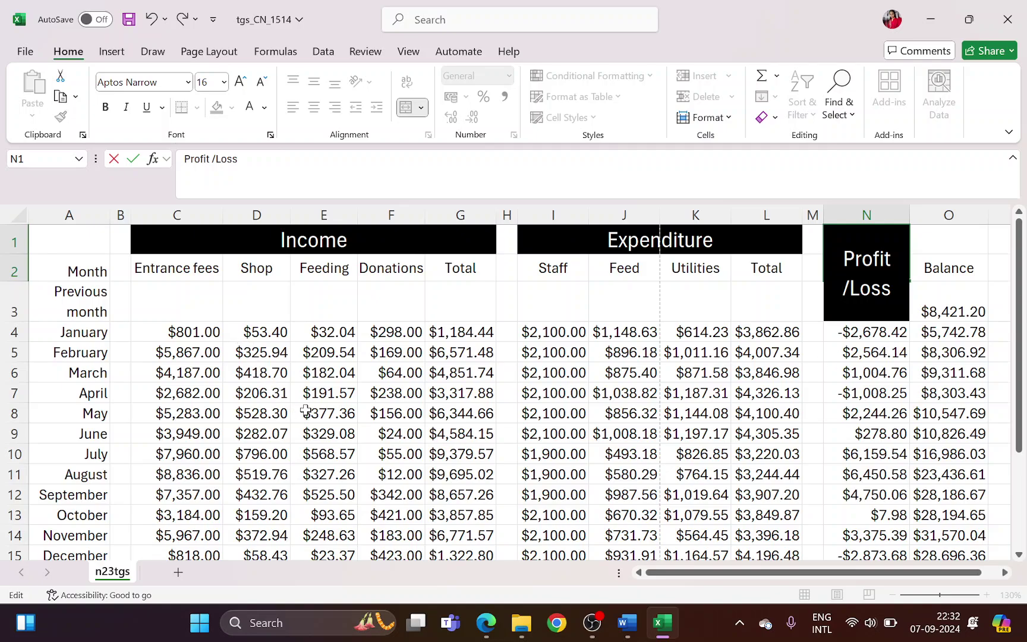
scroll(309, 409, "down", 3)
scroll(318, 406, "up", 2)
left_click(465, 484)
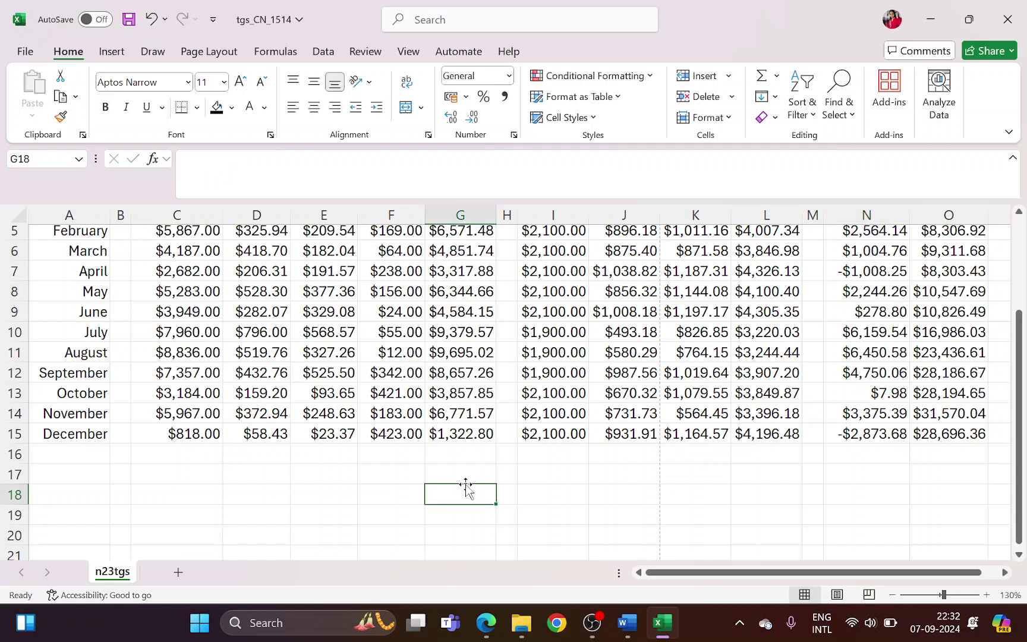
Save the workbook and highlight the question 17 requirement for conditional formatting in the range N4:N15 in Edge
key("ctrl+s")
key("alt+Tab")
scroll(323, 432, "down", 1)
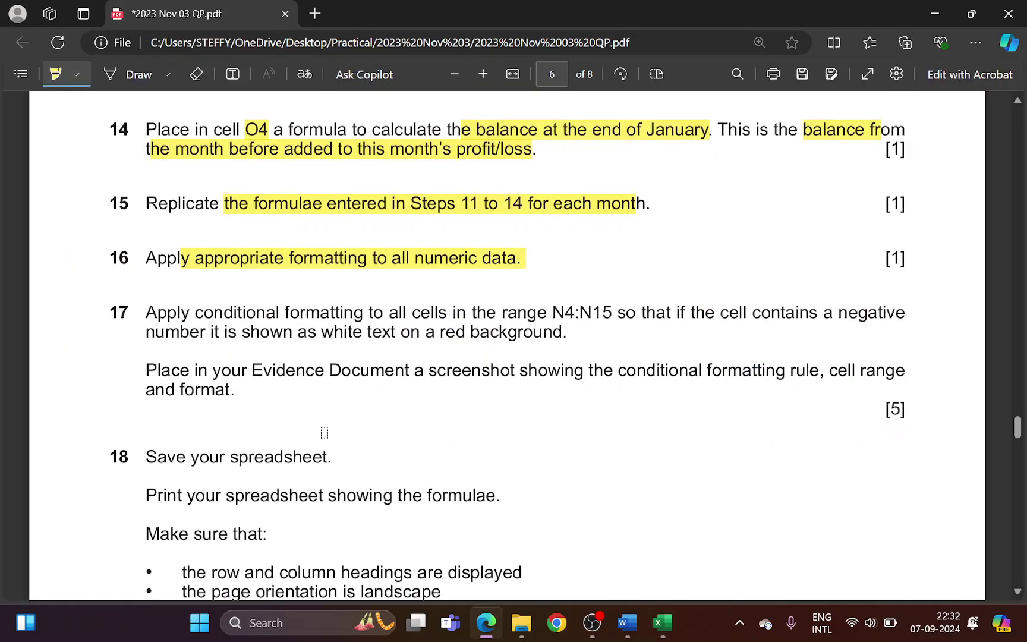
scroll(324, 433, "down", 1)
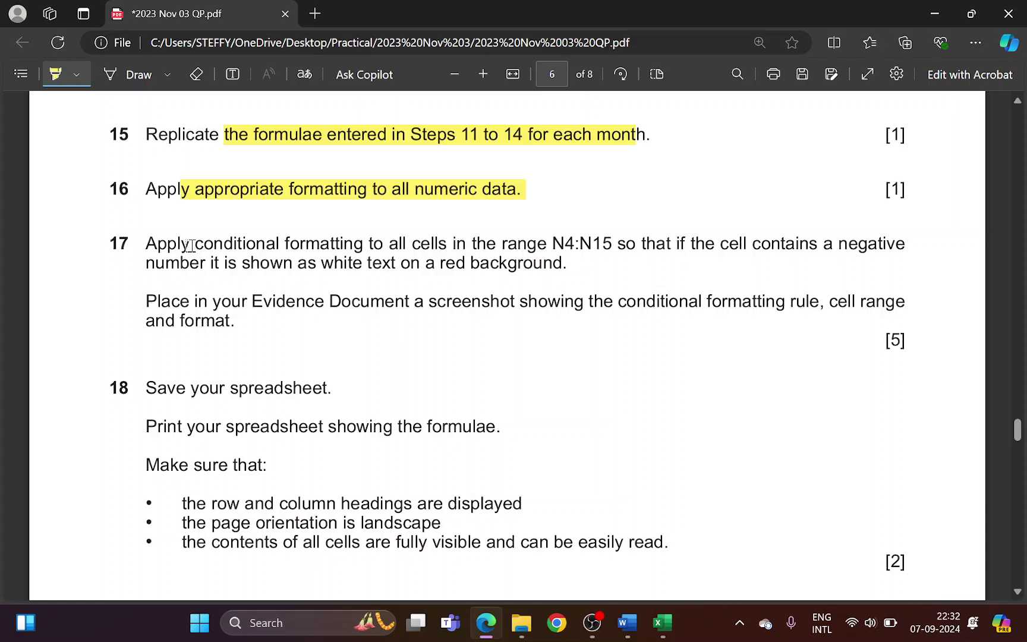
left_click_drag(201, 242, 609, 249)
Return to Excel and select the monthly profit/loss cells N4:N15
key("alt+Tab")
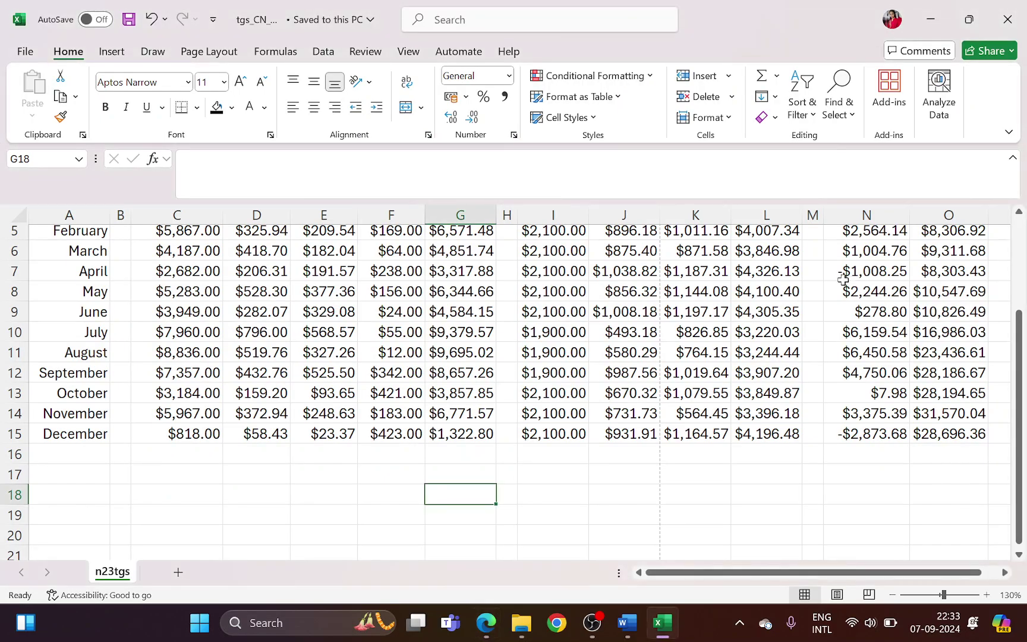
scroll(871, 316, "up", 2)
left_click_drag(874, 331, 882, 527)
Highlight the question 17 condition that negative numbers are shown as white text on red in Edge, and return to Excel
key("alt+Tab")
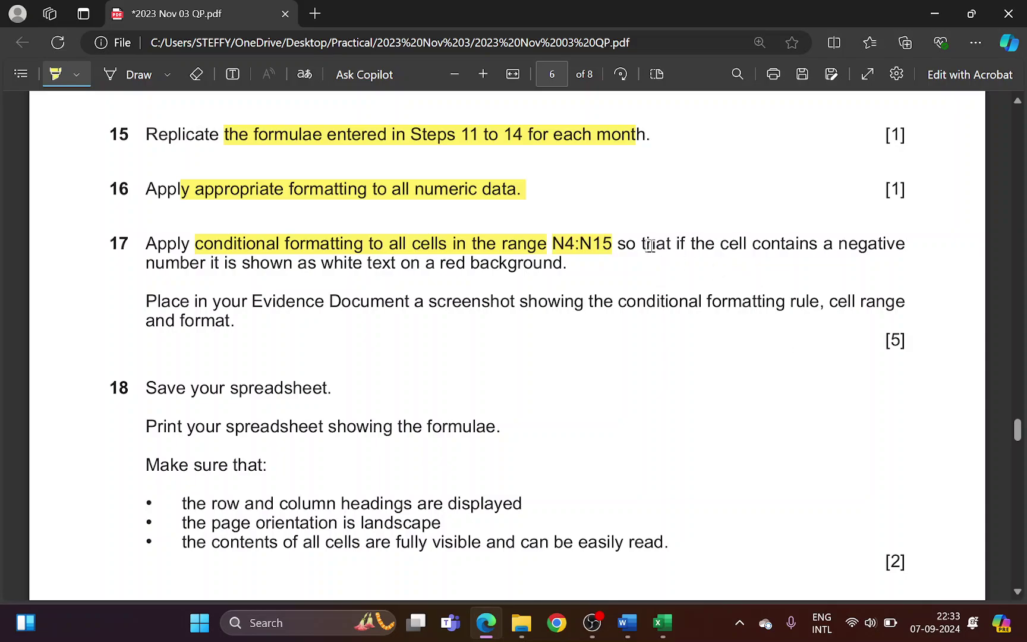
left_click_drag(721, 244, 894, 253)
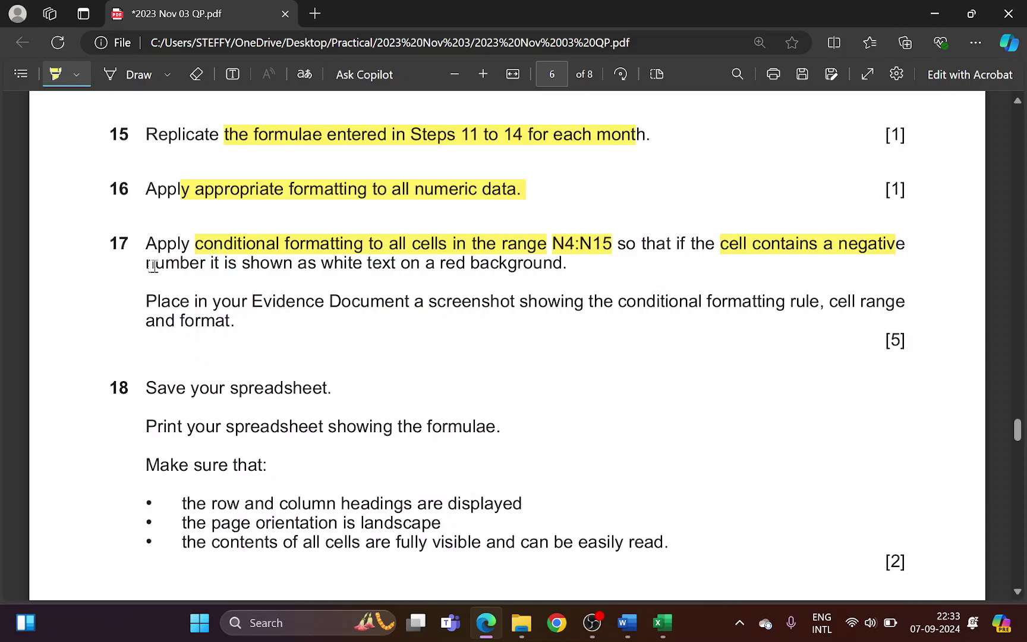
left_click_drag(153, 266, 564, 268)
key("alt+Tab")
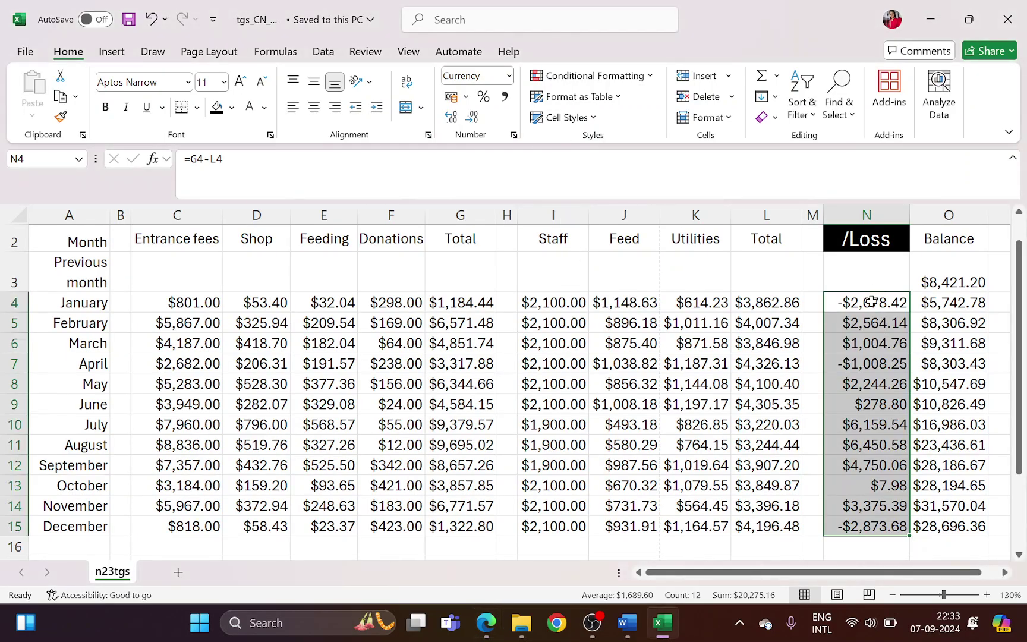
left_click(594, 75)
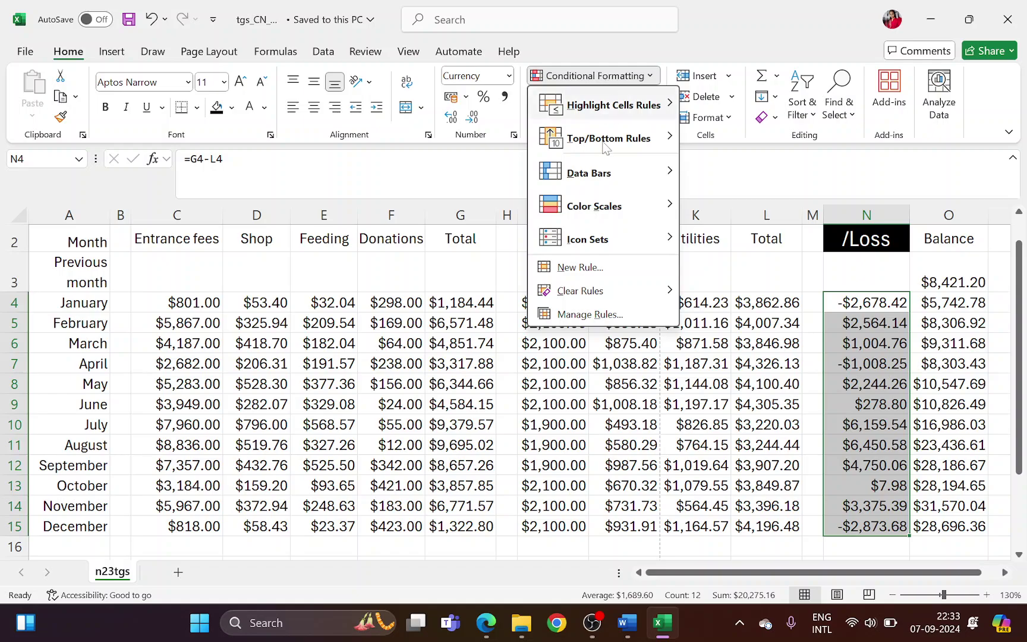
mouse_move(609, 102)
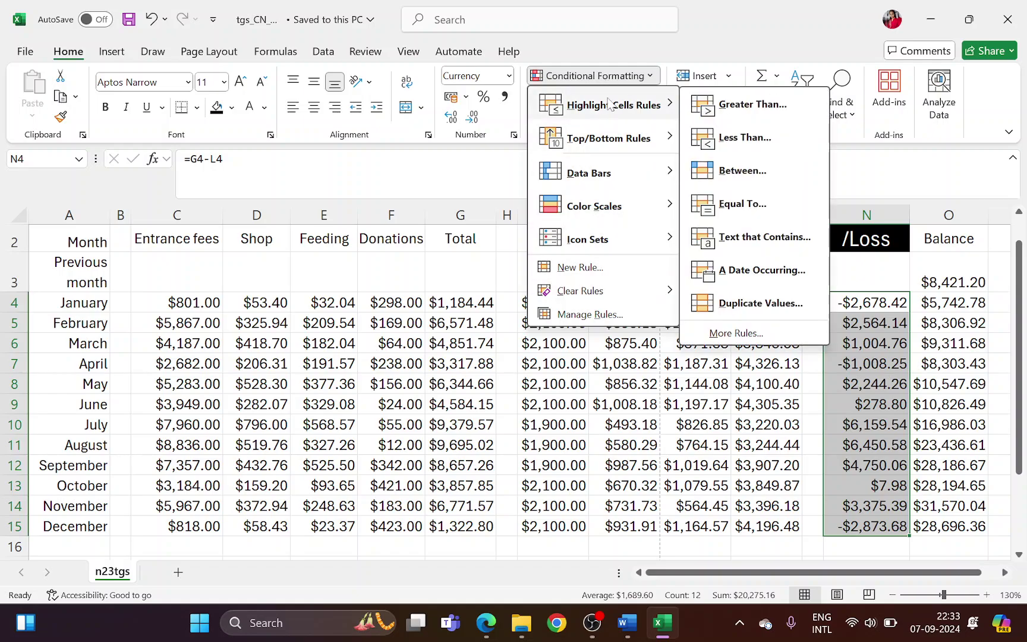
key("alt+Tab")
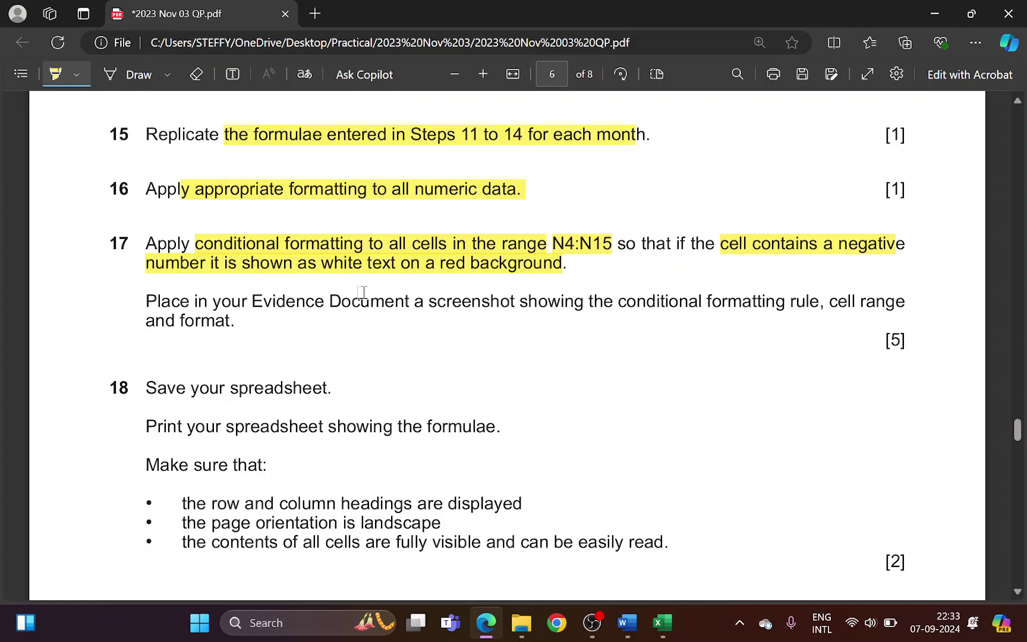
key("alt+Tab")
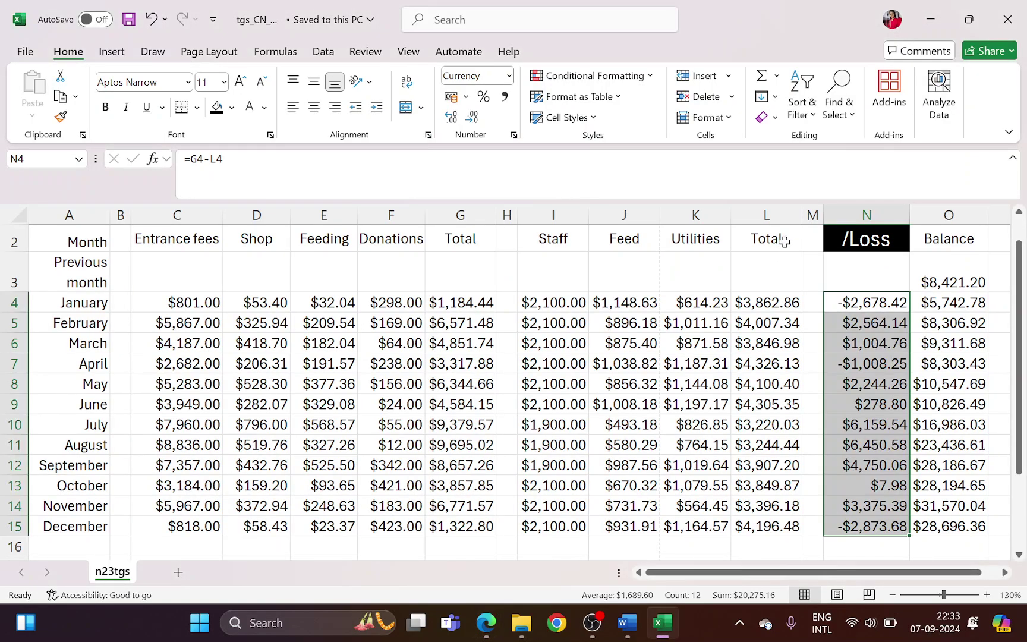
left_click(601, 75)
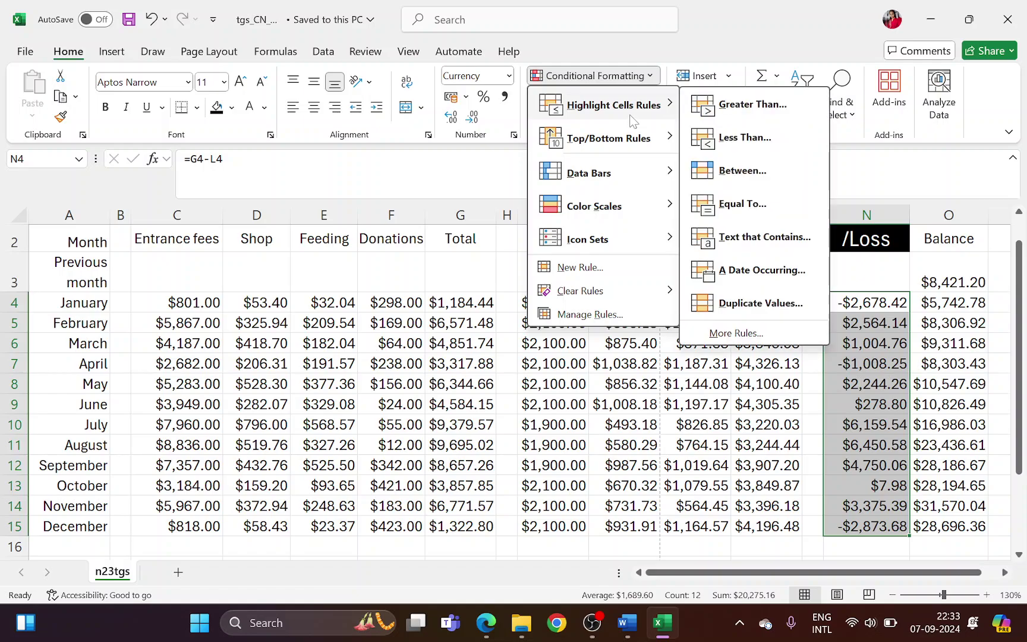
left_click(745, 137)
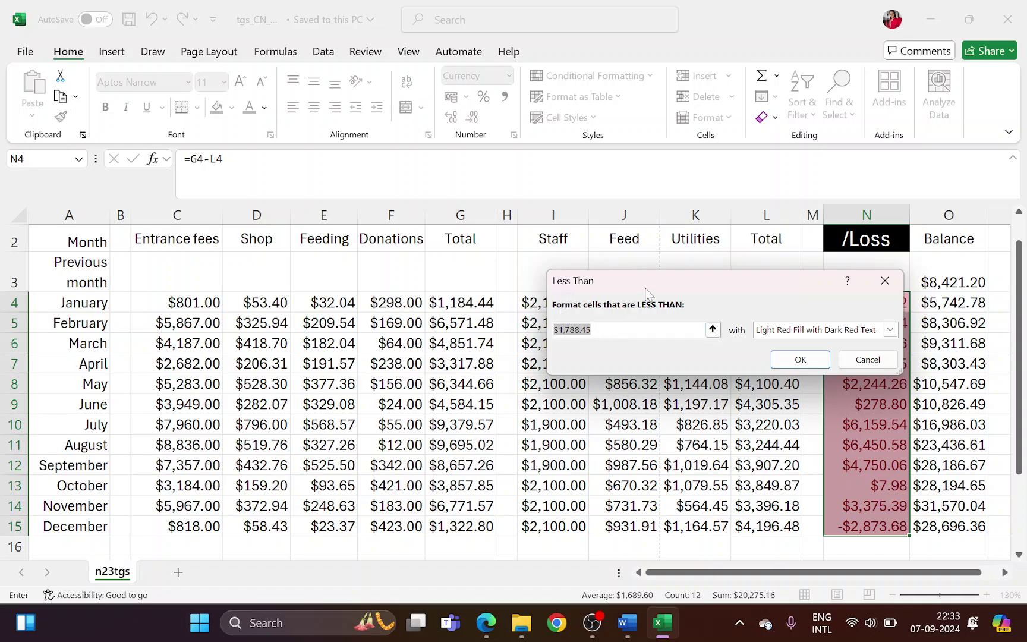
left_click_drag(561, 290, 329, 287)
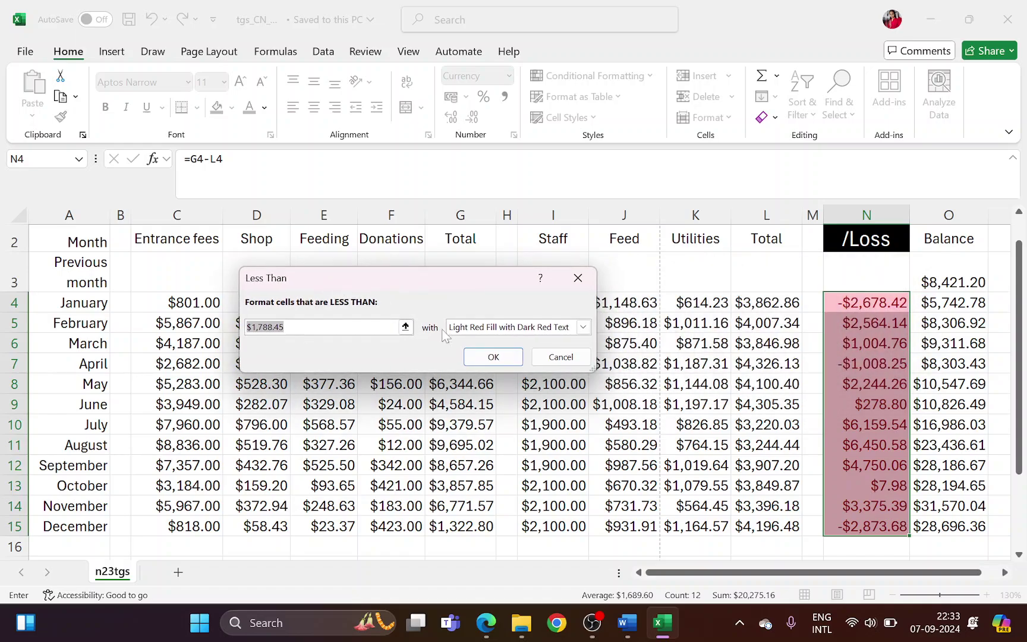
left_click(583, 327)
left_click(576, 278)
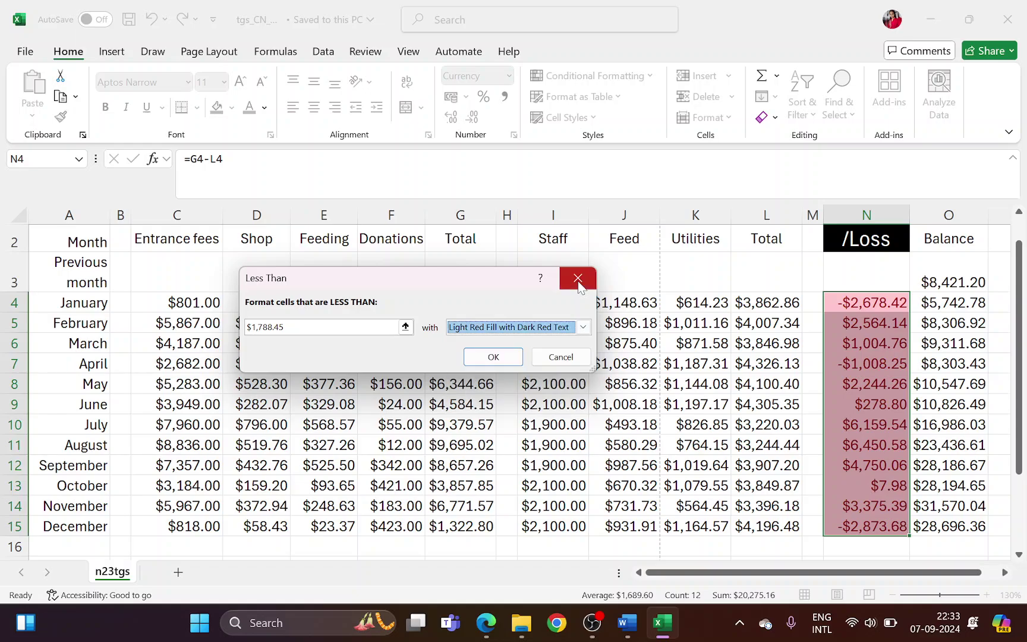
left_click(561, 355)
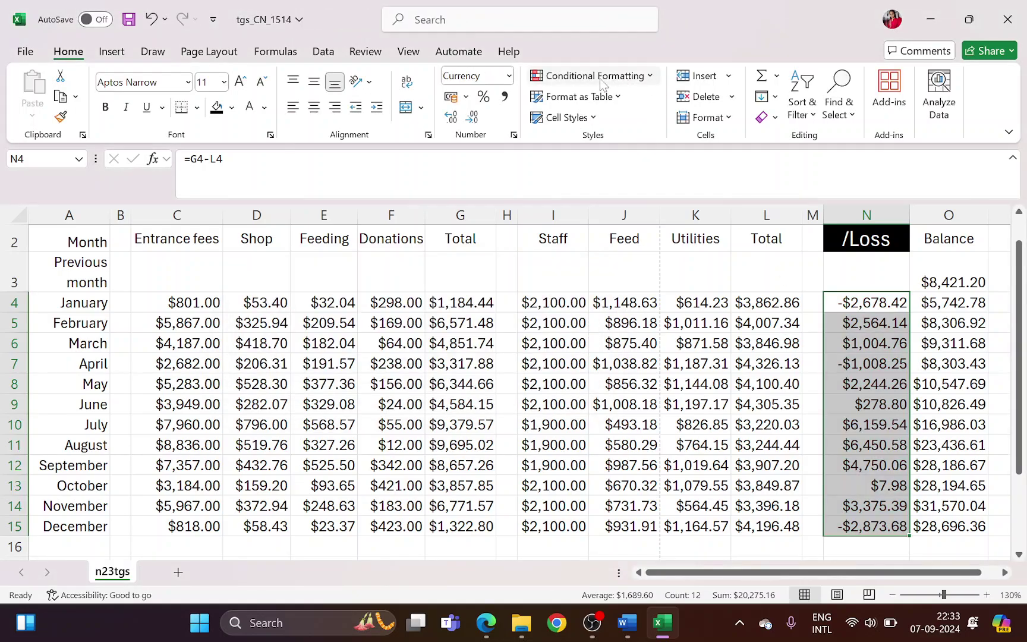
Create a conditional formatting rule for N4:N15 that formats only cells with a value less than 0
left_click(602, 81)
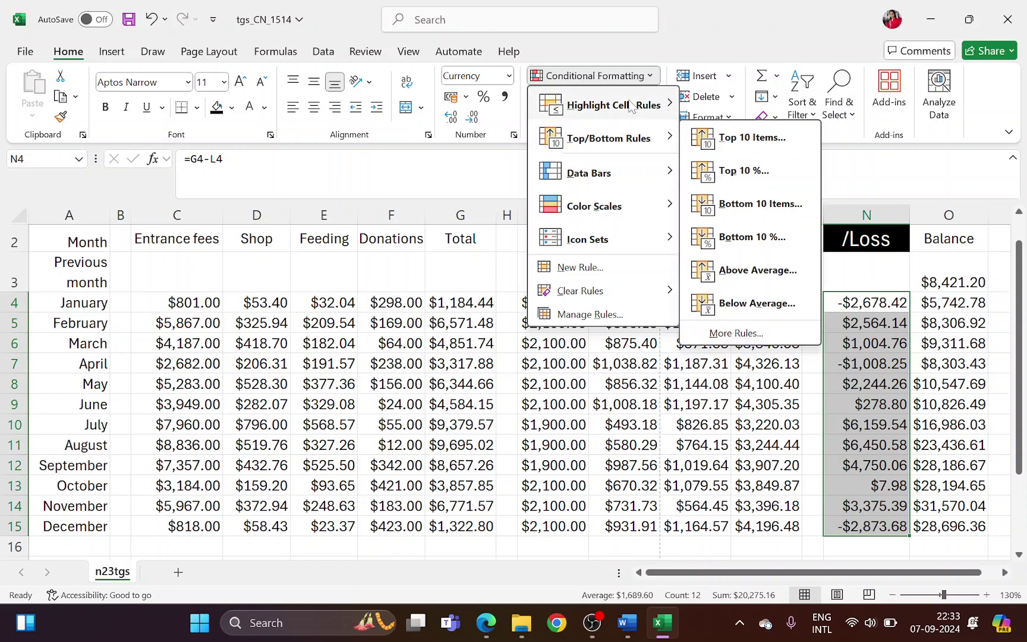
mouse_move(631, 106)
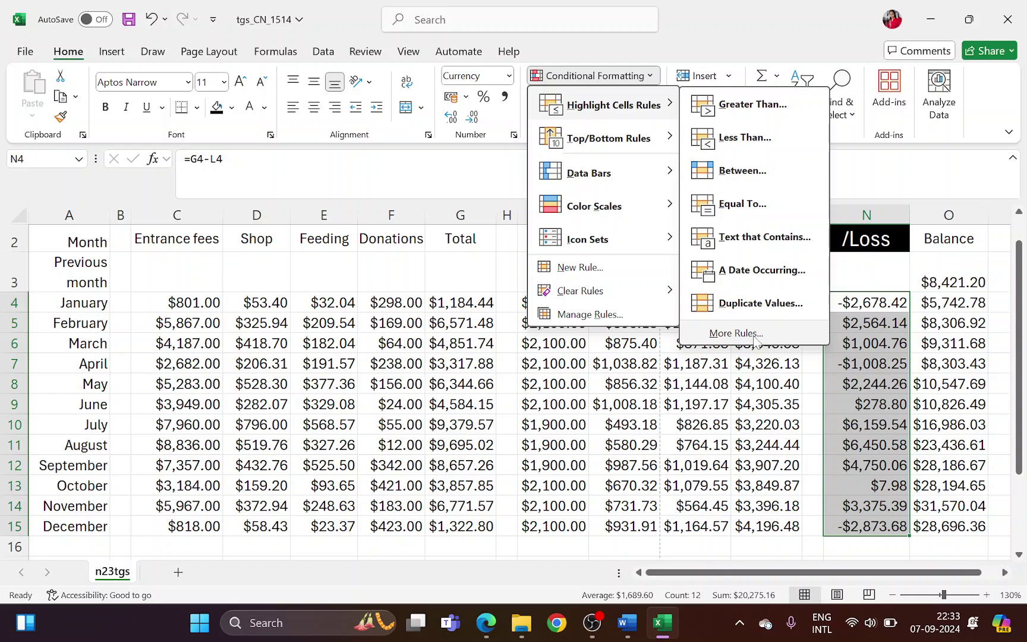
left_click(735, 333)
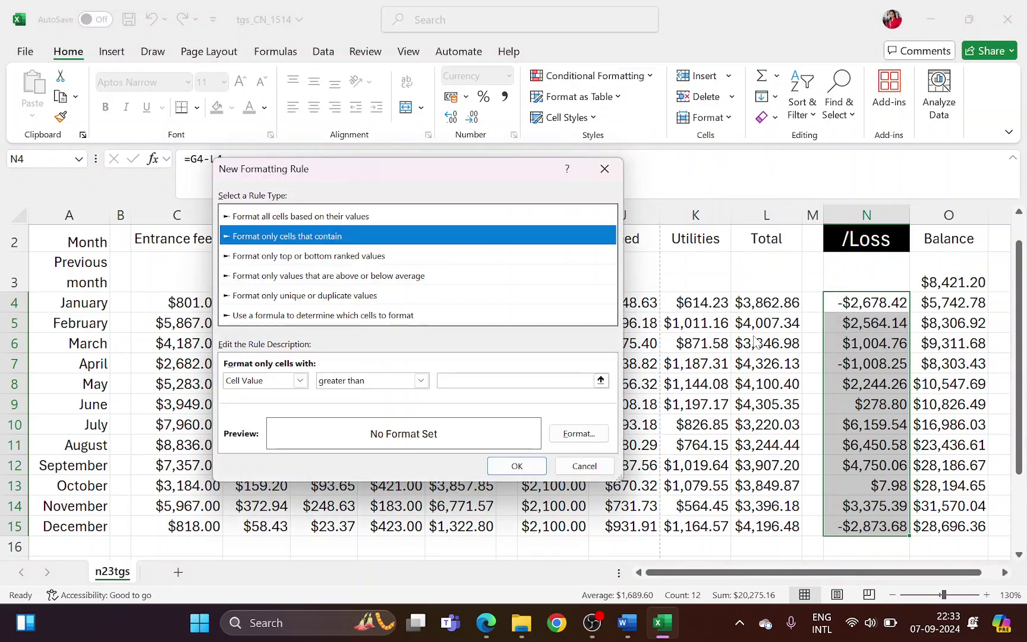
left_click(420, 381)
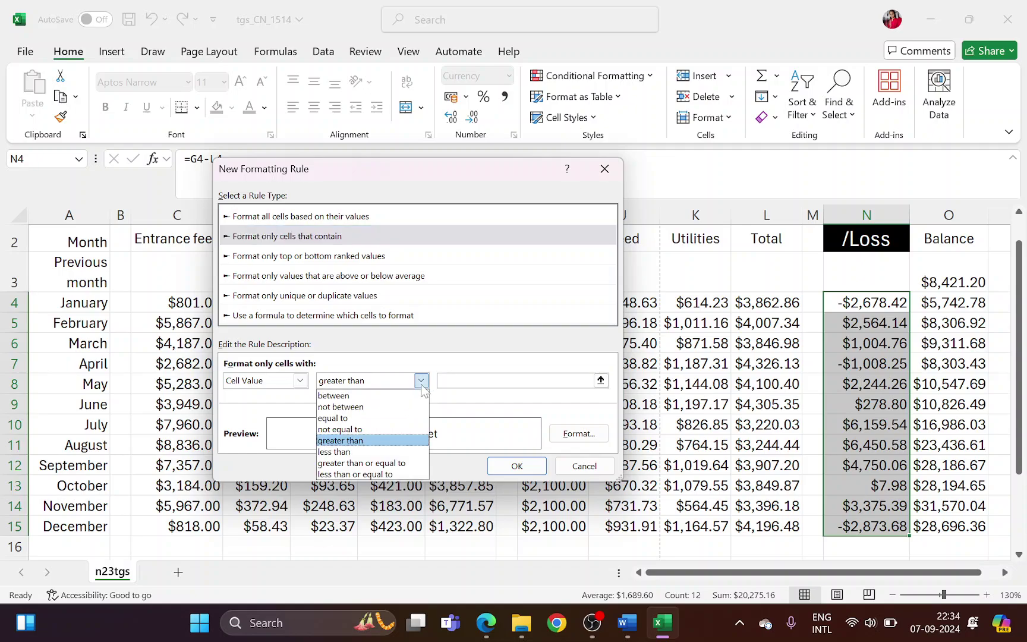
left_click(397, 452)
left_click(505, 381)
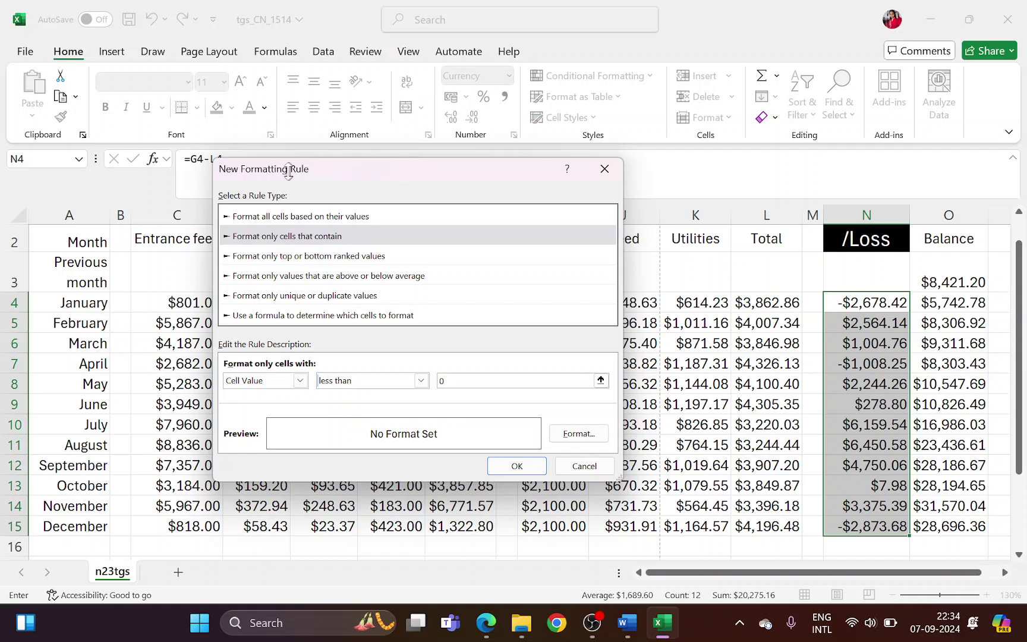
Set the rule's format to a white font colour and a red background fill
left_click_drag(308, 170, 141, 147)
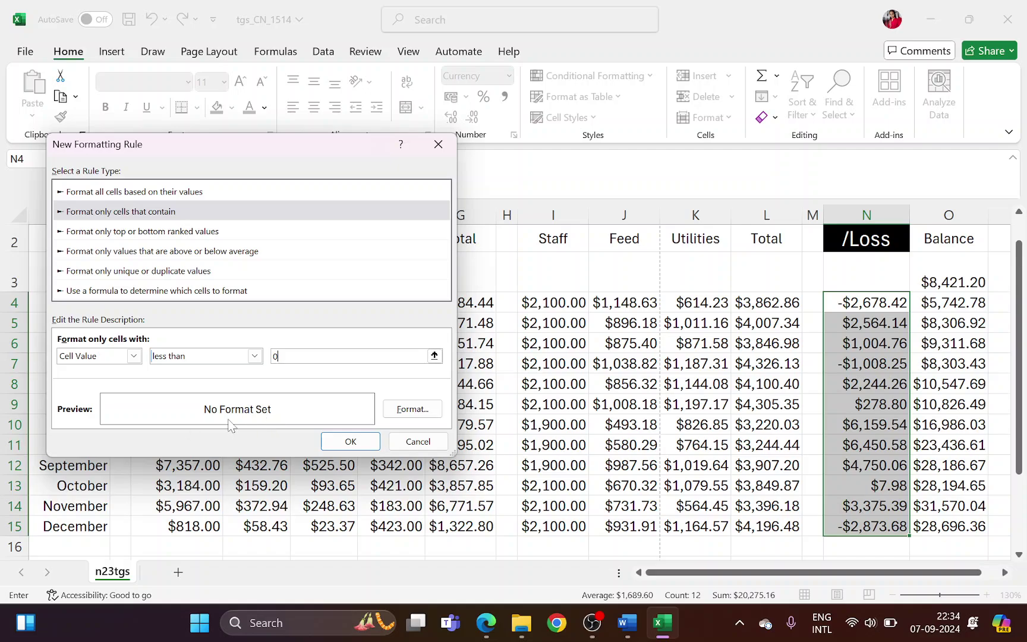
left_click(410, 410)
left_click_drag(379, 92, 628, 92)
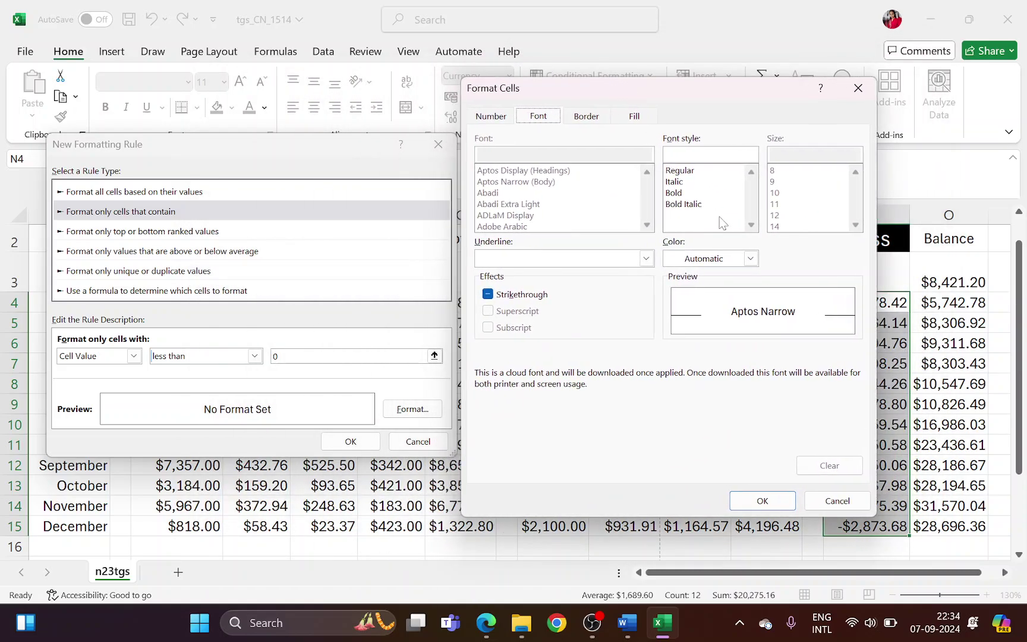
left_click(750, 257)
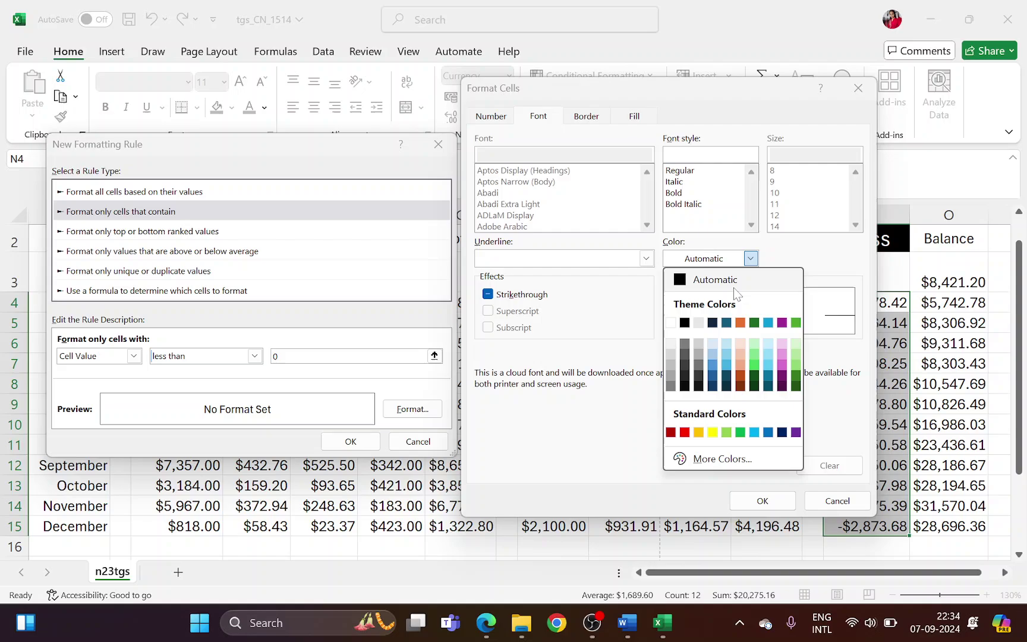
left_click(672, 325)
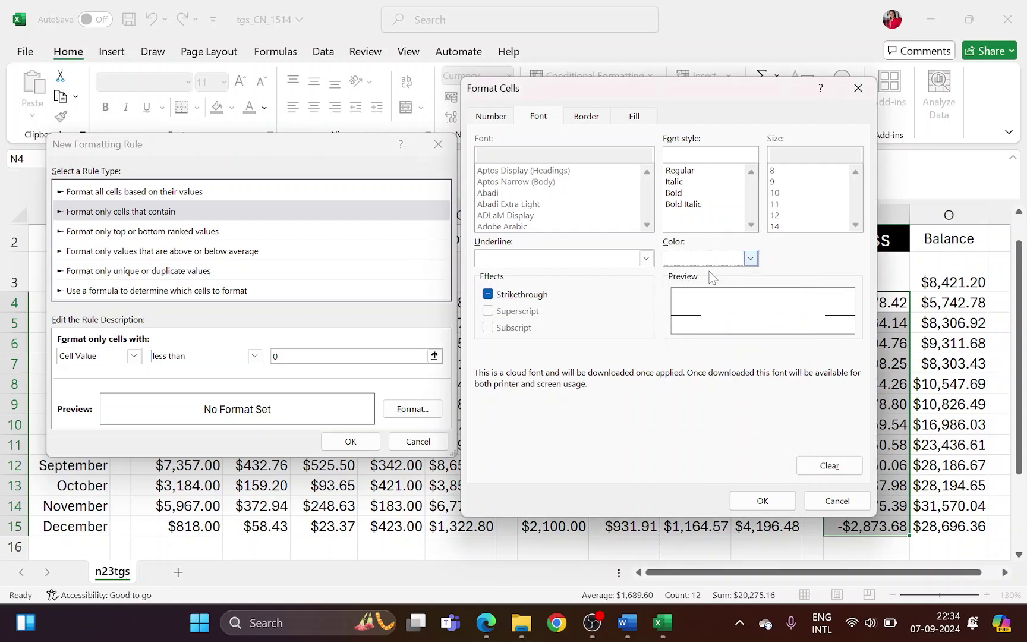
left_click(634, 117)
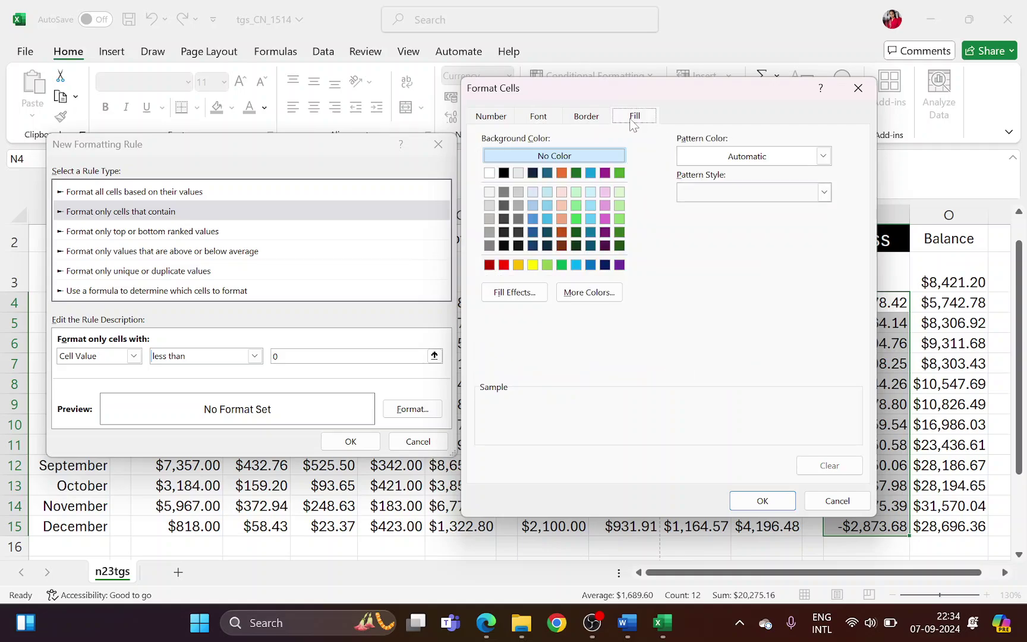
left_click(504, 265)
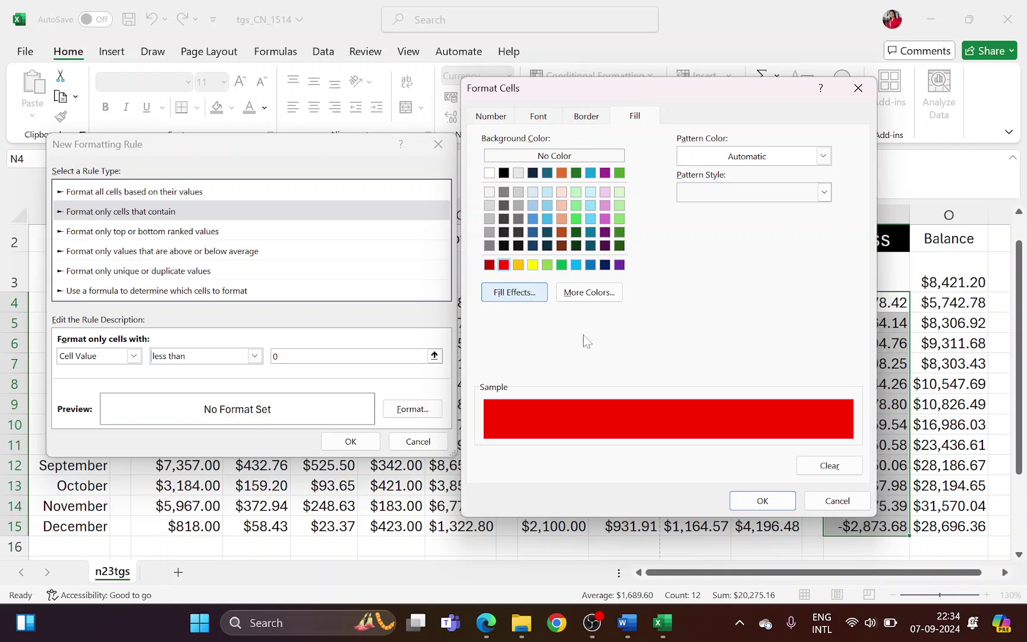
left_click(763, 500)
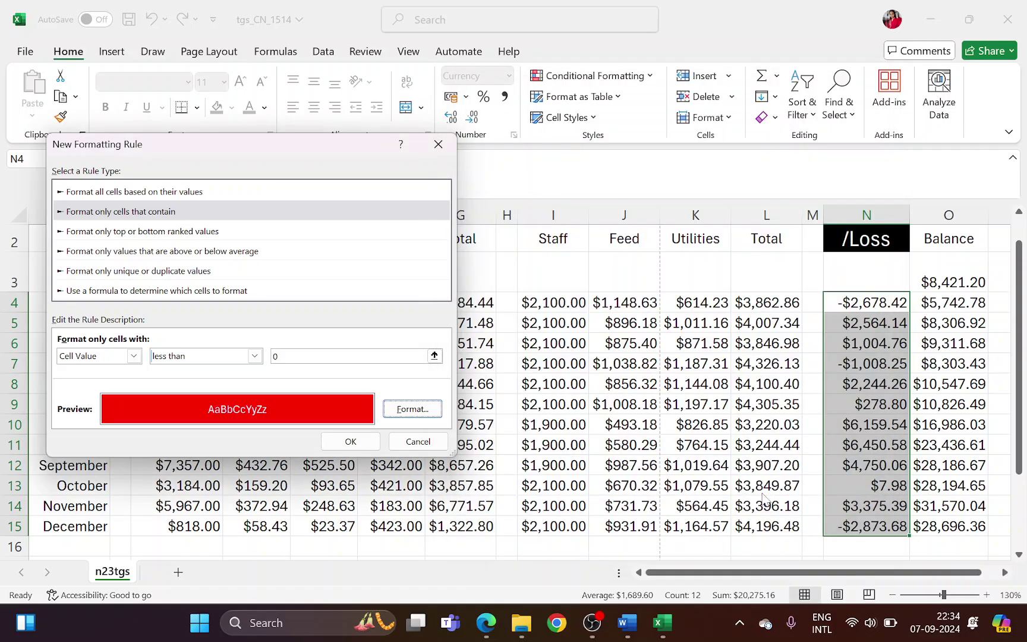
Recheck the rule's format by choosing the white font colour again and reviewing the red fill
left_click_drag(328, 153, 523, 146)
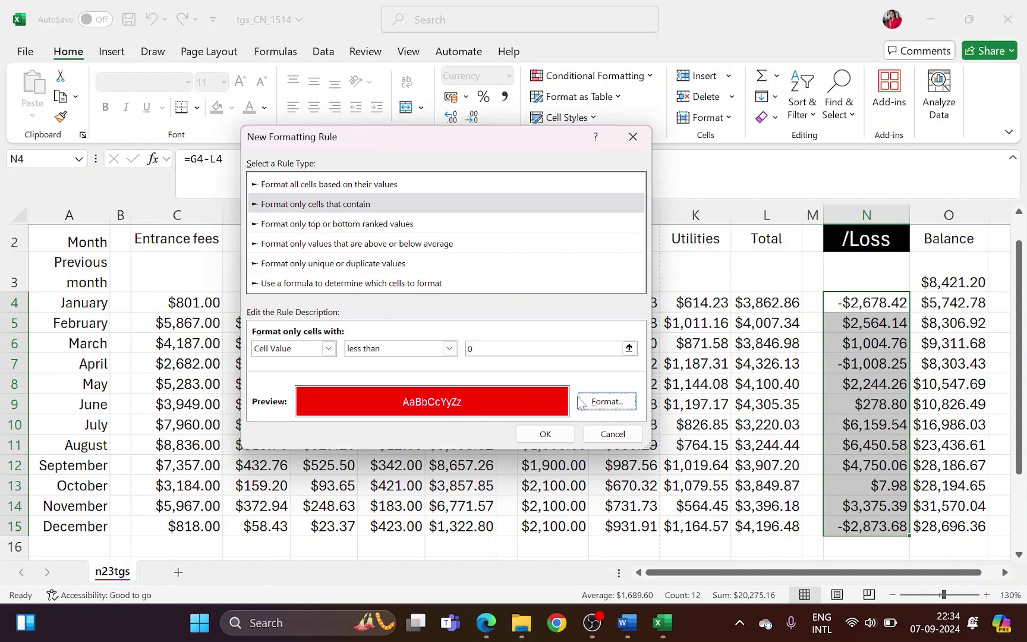
left_click(608, 402)
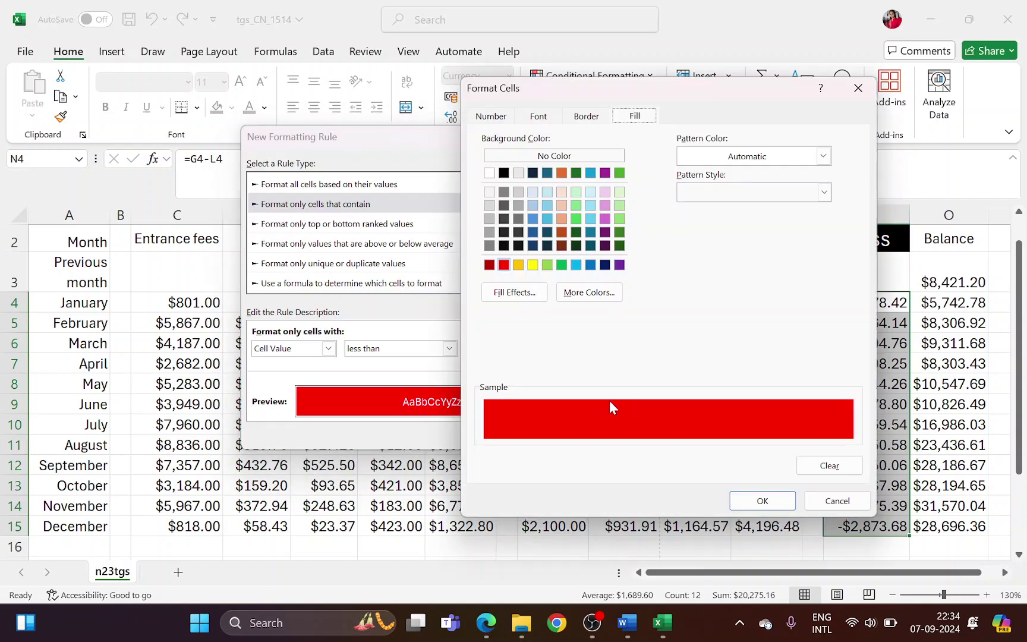
left_click(538, 116)
left_click(750, 257)
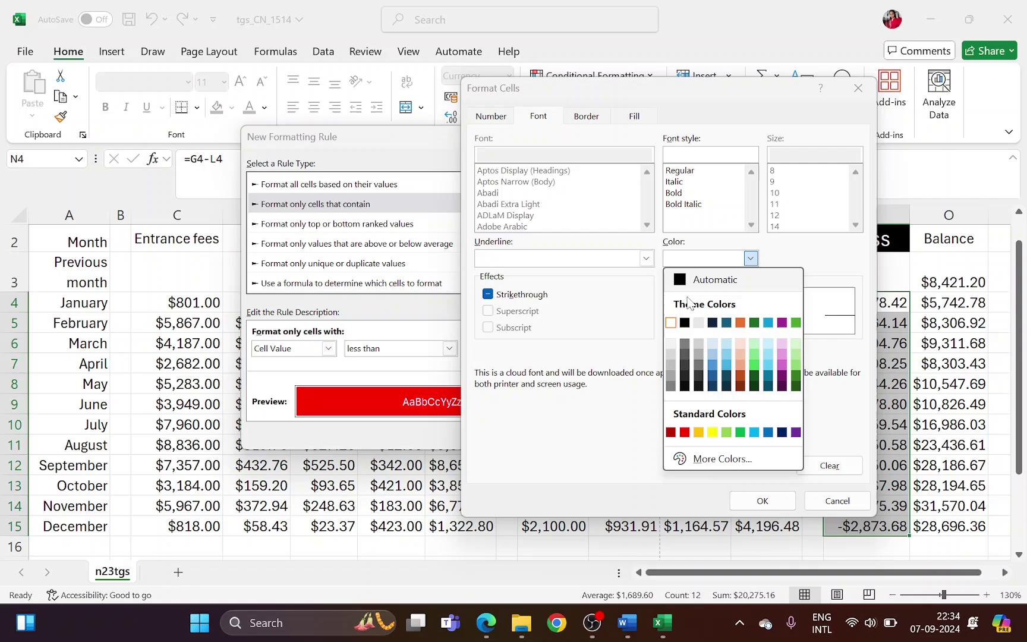
left_click(671, 322)
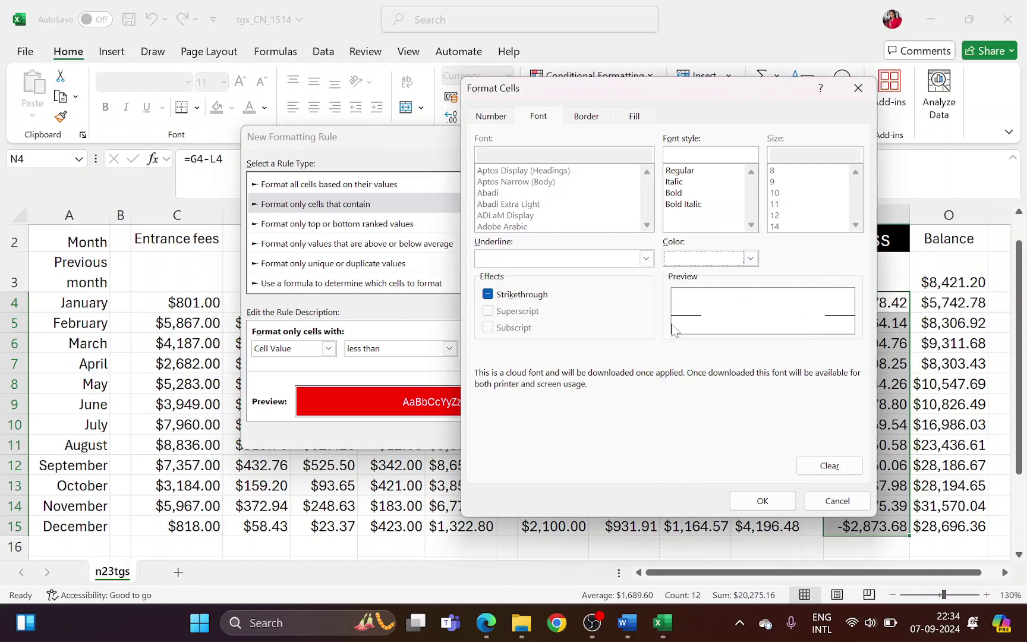
left_click(678, 258)
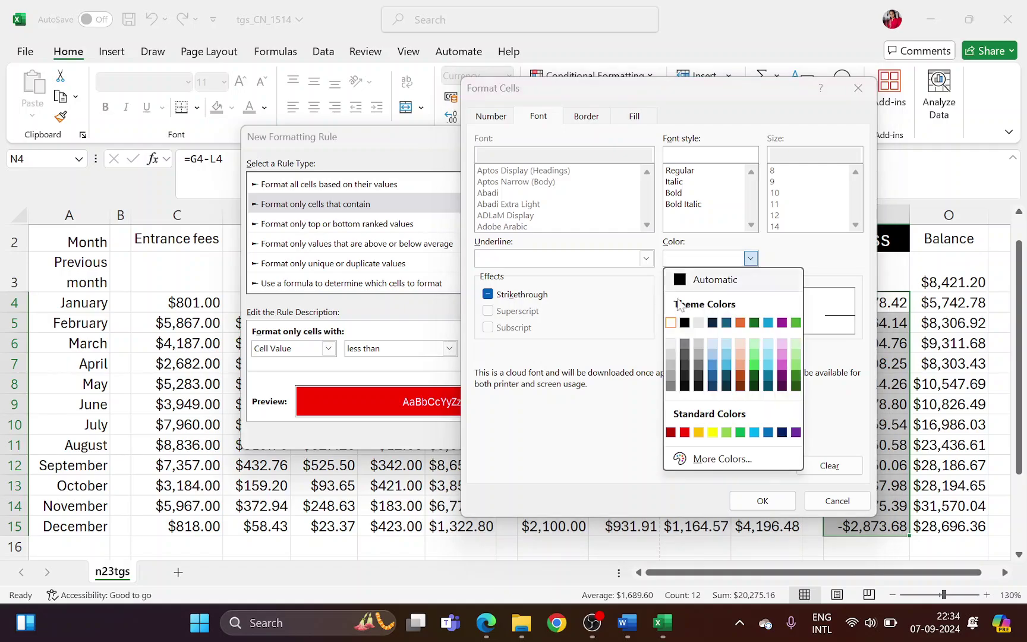
left_click(670, 322)
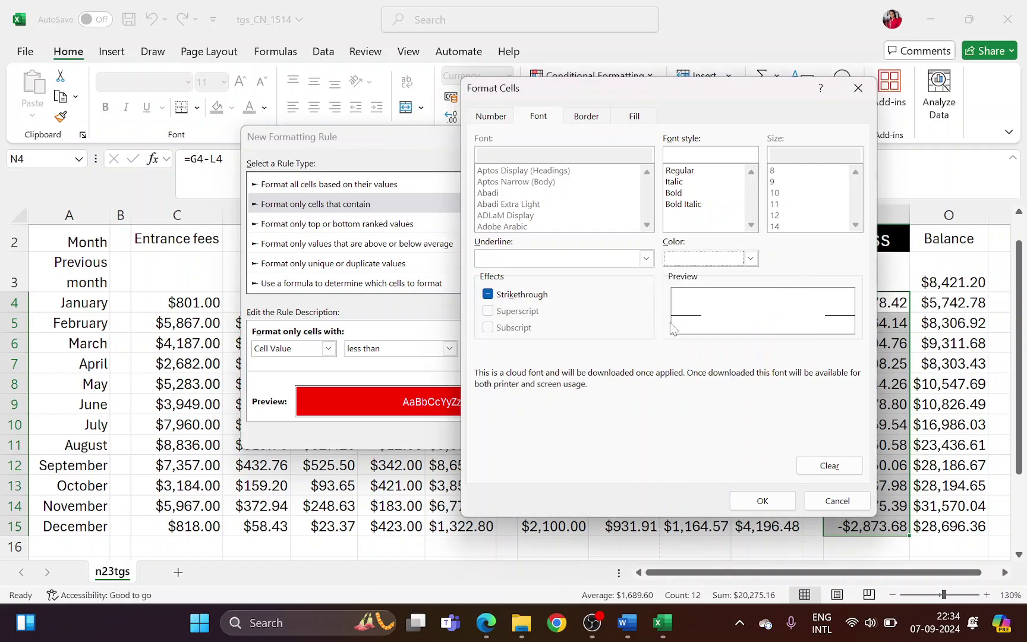
left_click(632, 117)
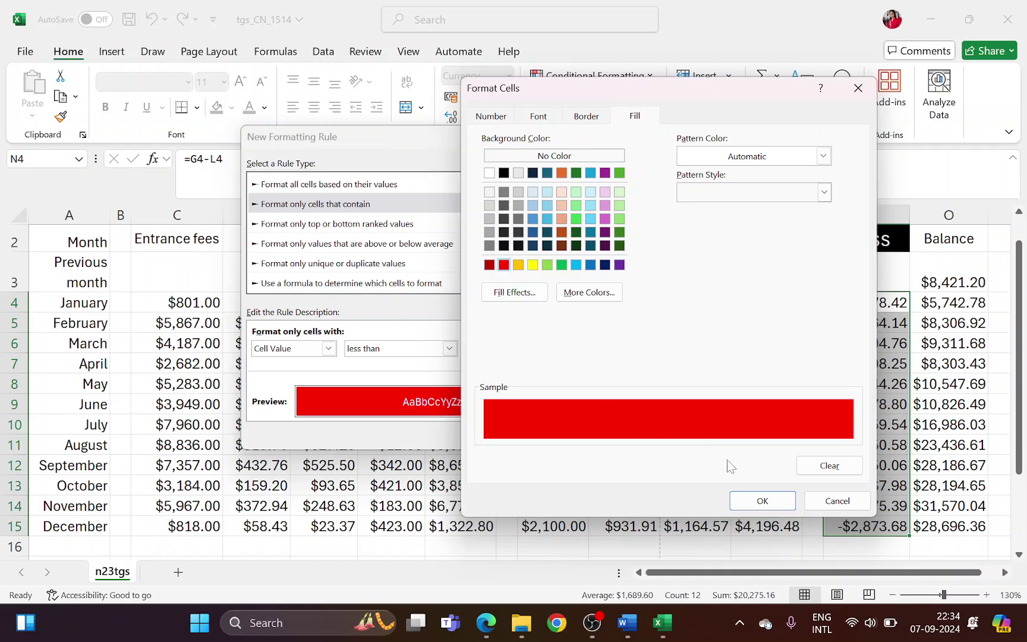
left_click(762, 500)
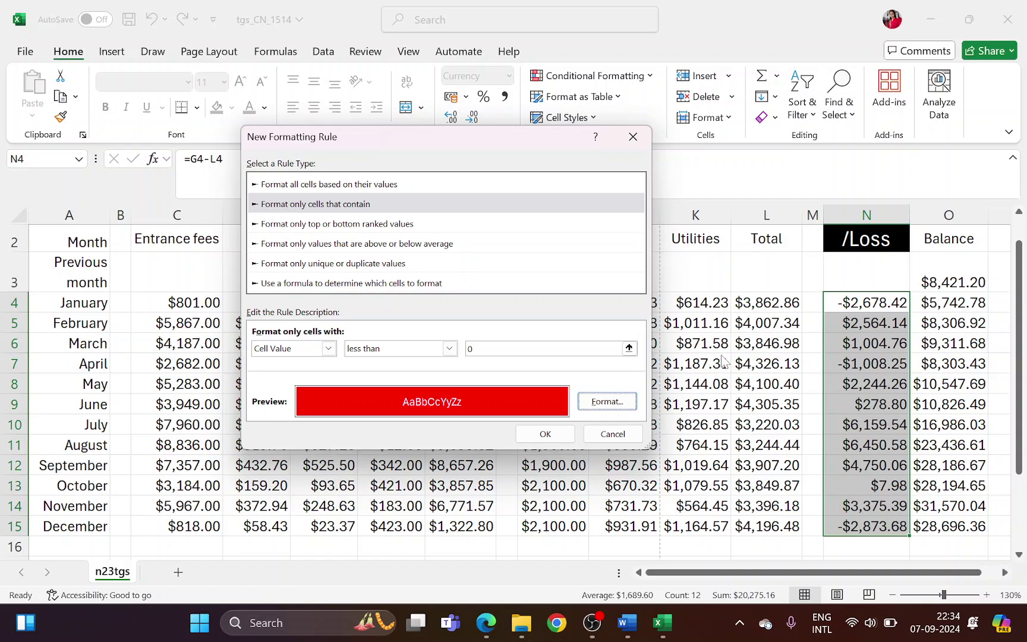
Highlight the question 17 requirement for an Evidence Document screenshot in Edge, and return to Excel
left_click(486, 622)
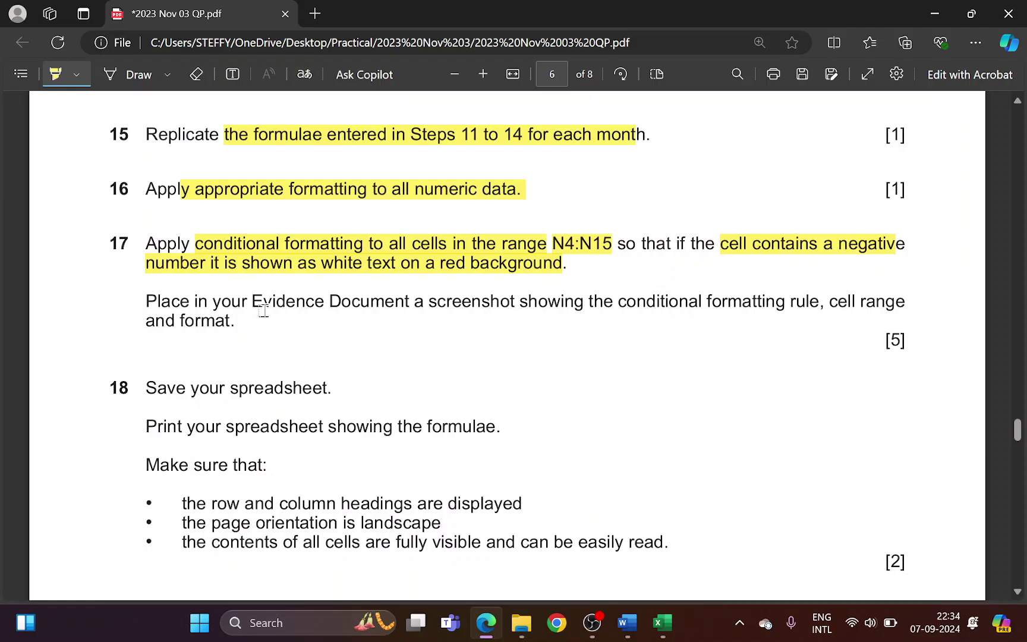
left_click_drag(262, 301, 632, 295)
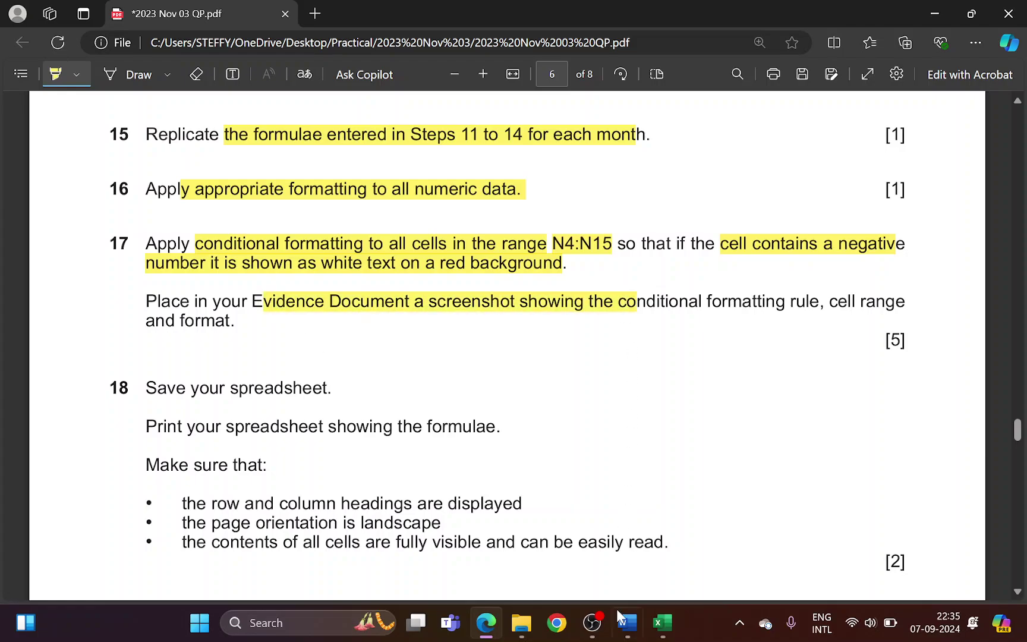
left_click(663, 622)
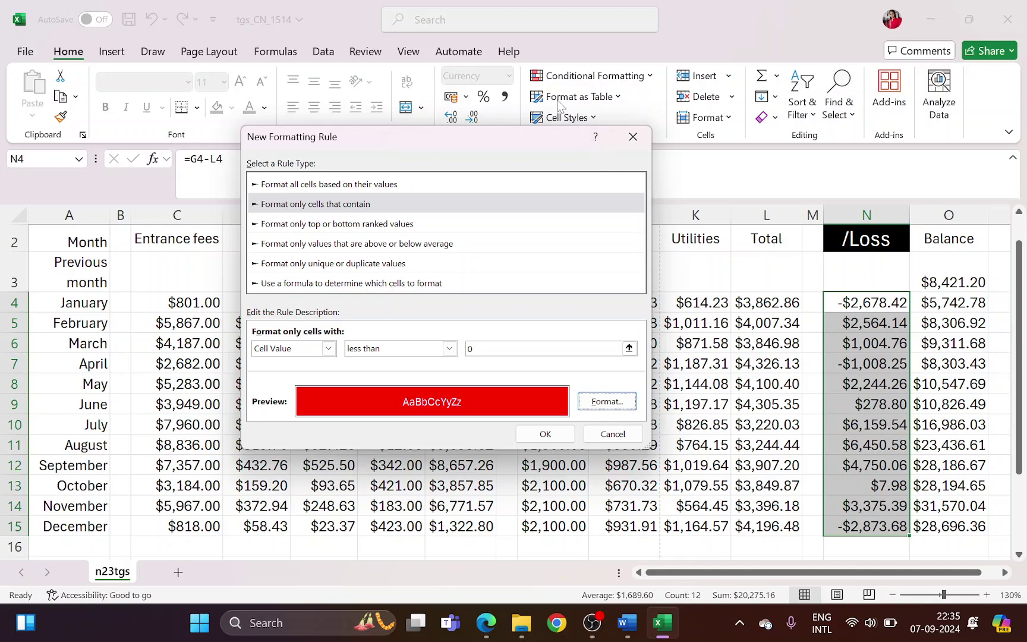
Capture a screenshot of the rule dialog together with cells N4:N15, and apply the formatting rule
left_click_drag(511, 142, 651, 181)
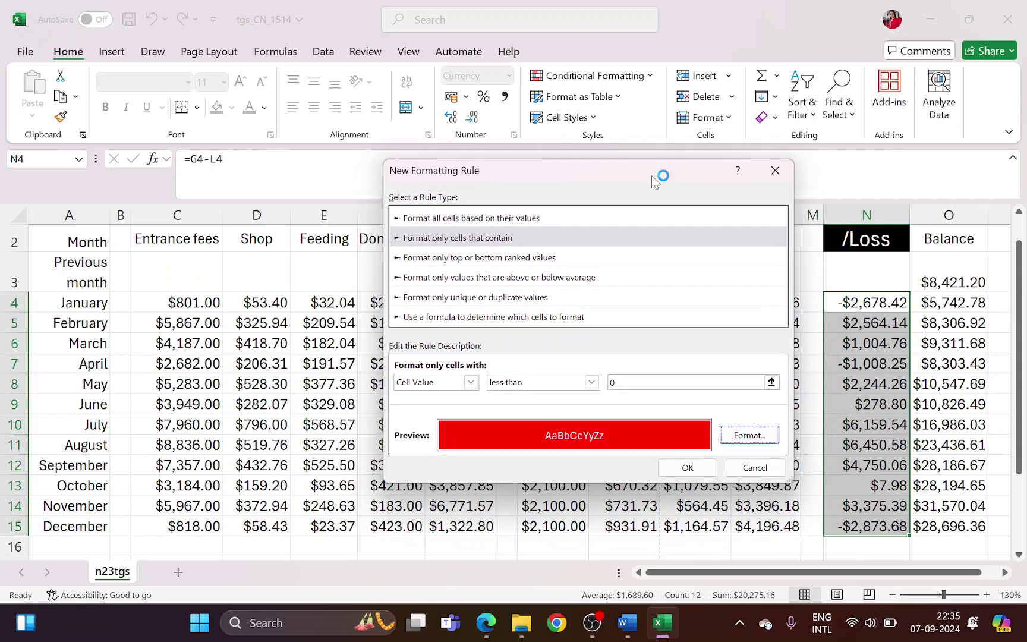
key("super+shift+s")
left_click_drag(375, 152, 915, 535)
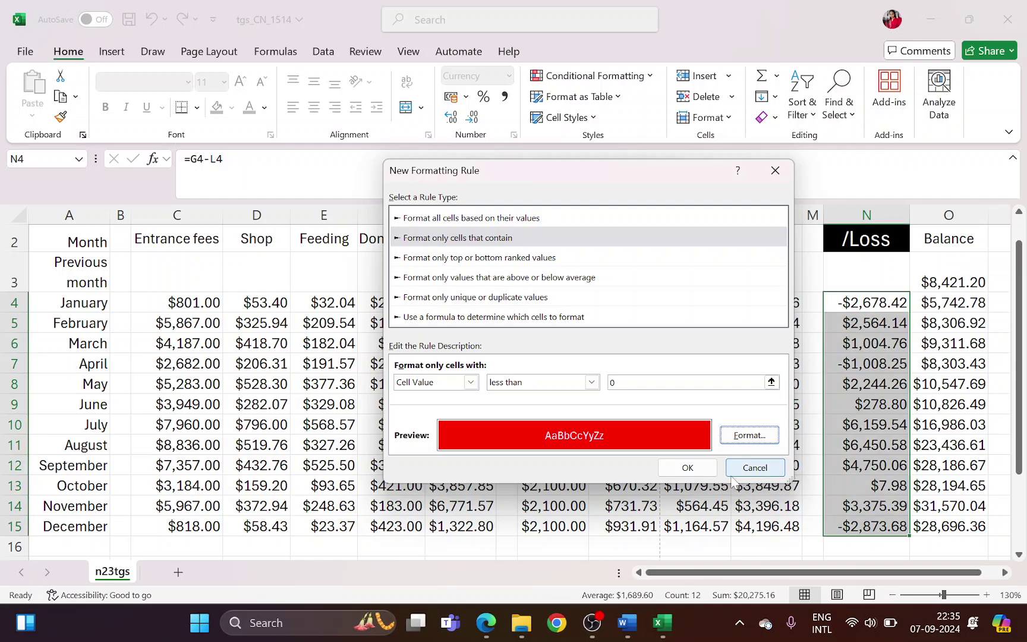
left_click(688, 467)
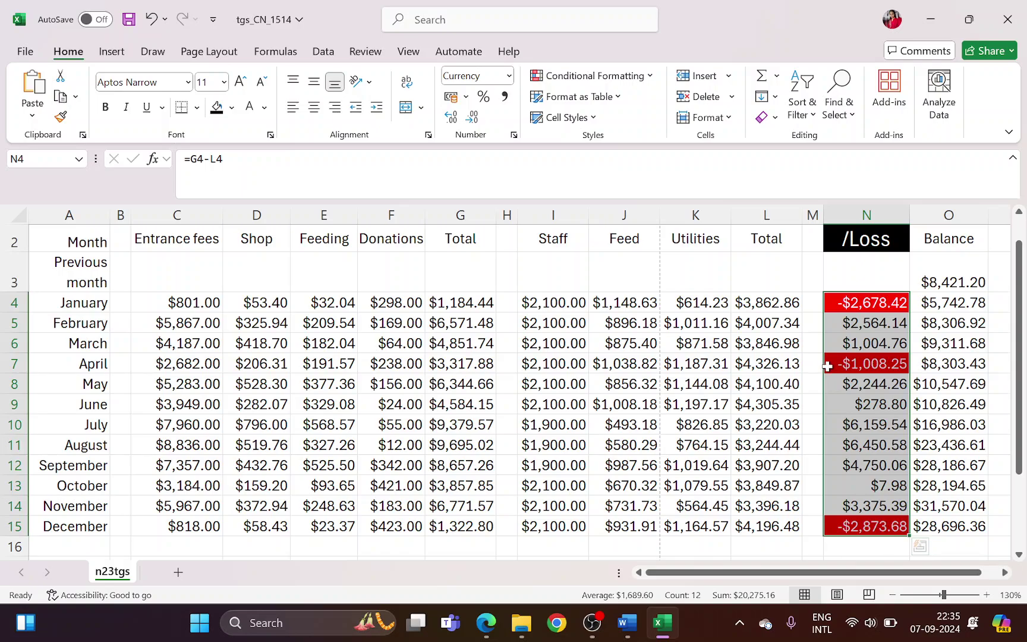
left_click(855, 490)
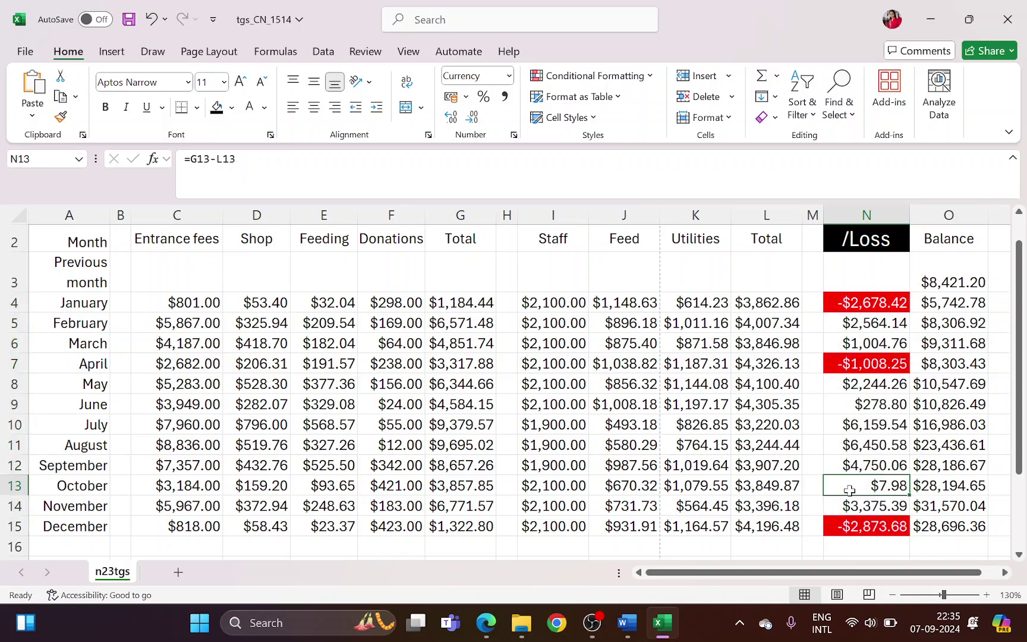
Switch to the evidence document in Word, add the label "Step 17" below the HTML code, and paste the screenshot under it
left_click(627, 622)
left_click(486, 622)
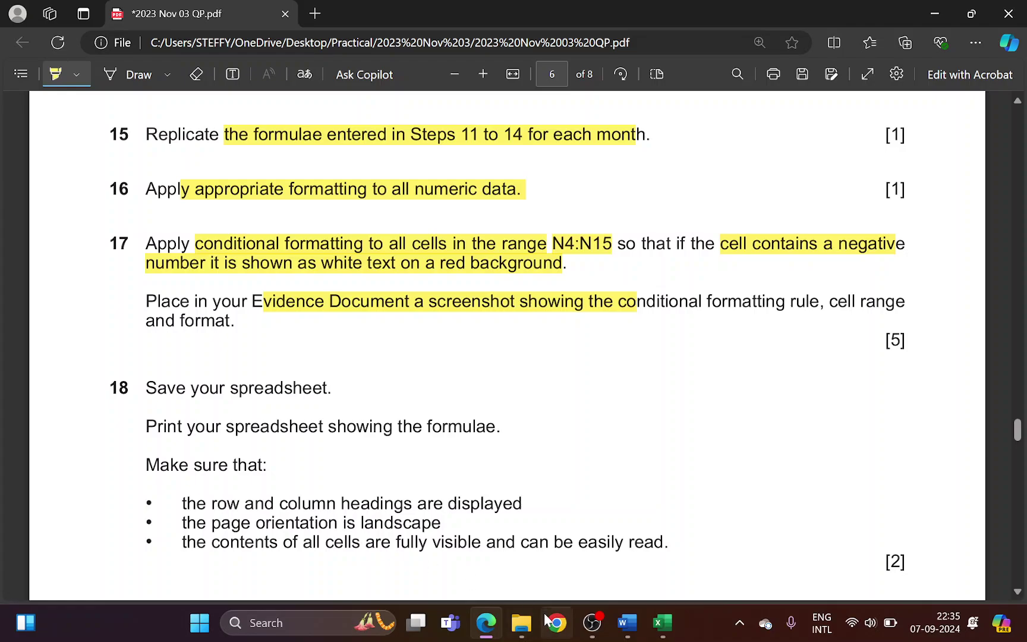
left_click(628, 624)
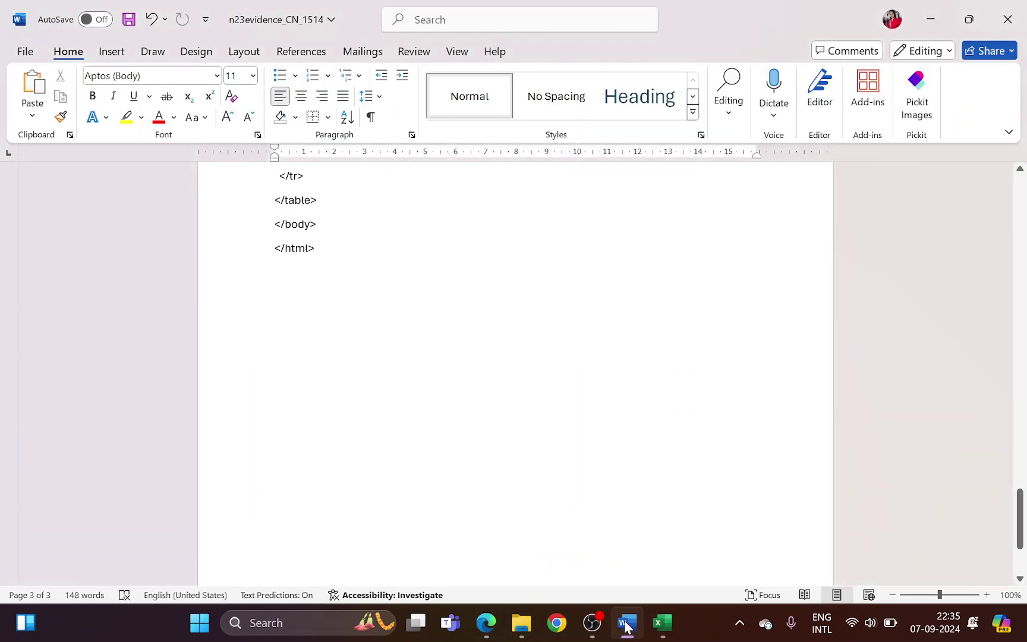
scroll(486, 588, "down", 2)
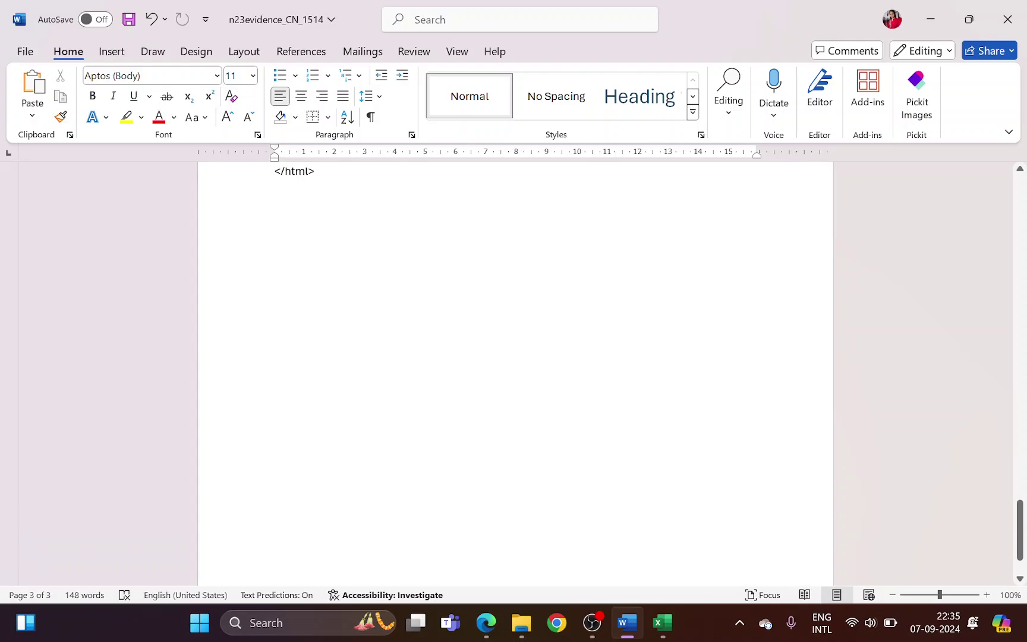
left_click(330, 204)
type("Step 17")
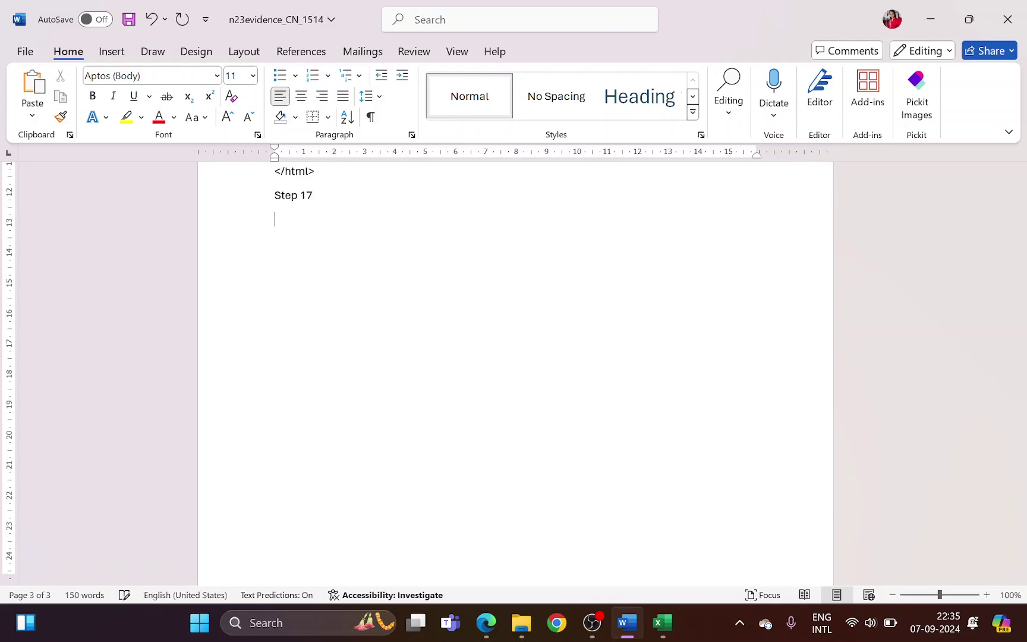
key("ctrl+v")
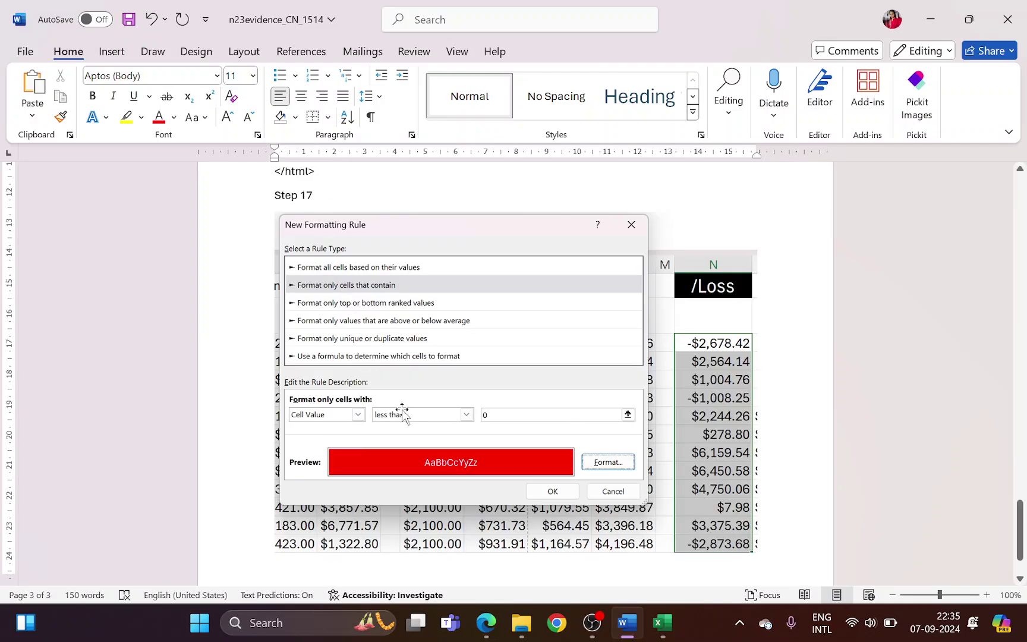
Highlight the question 18 instruction to save the spreadsheet in Edge, and save the workbook in Excel before returning to Edge
left_click(485, 622)
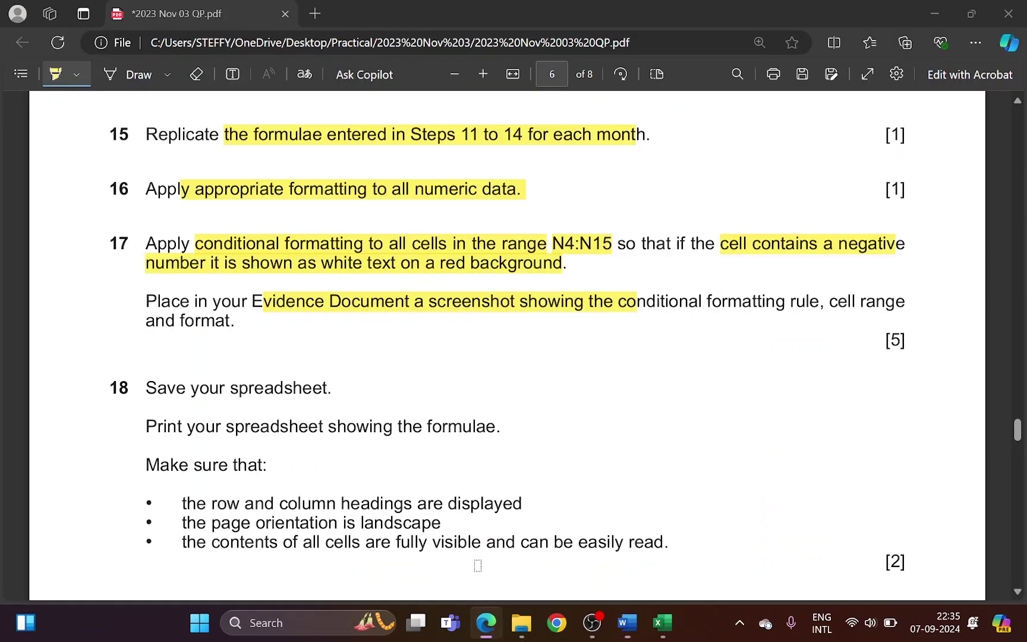
scroll(201, 322, "down", 1)
left_click_drag(155, 307, 302, 308)
left_click(660, 634)
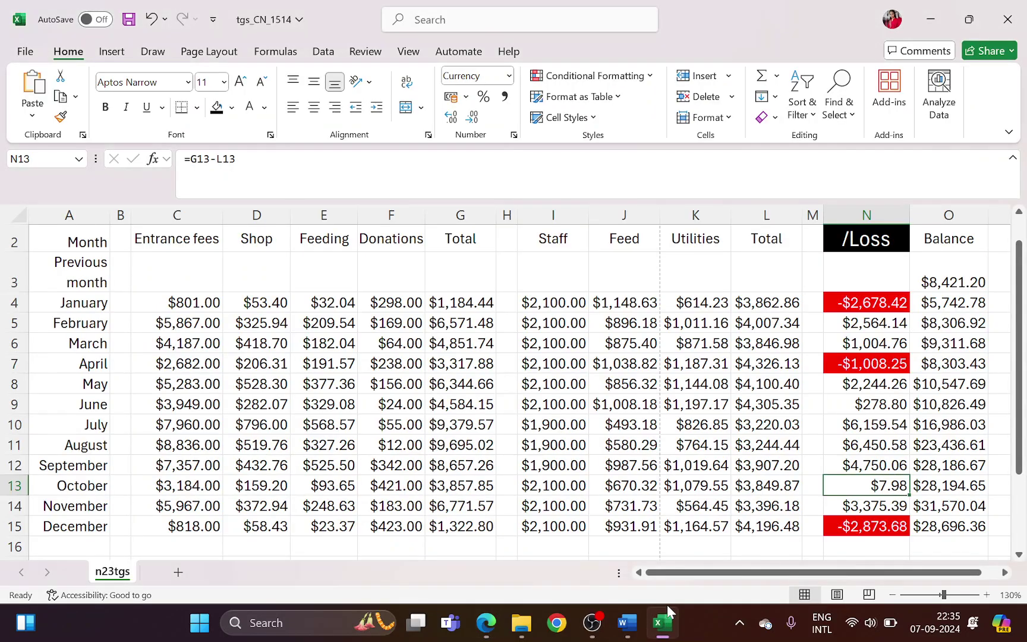
key("ctrl+s")
key("alt+Tab")
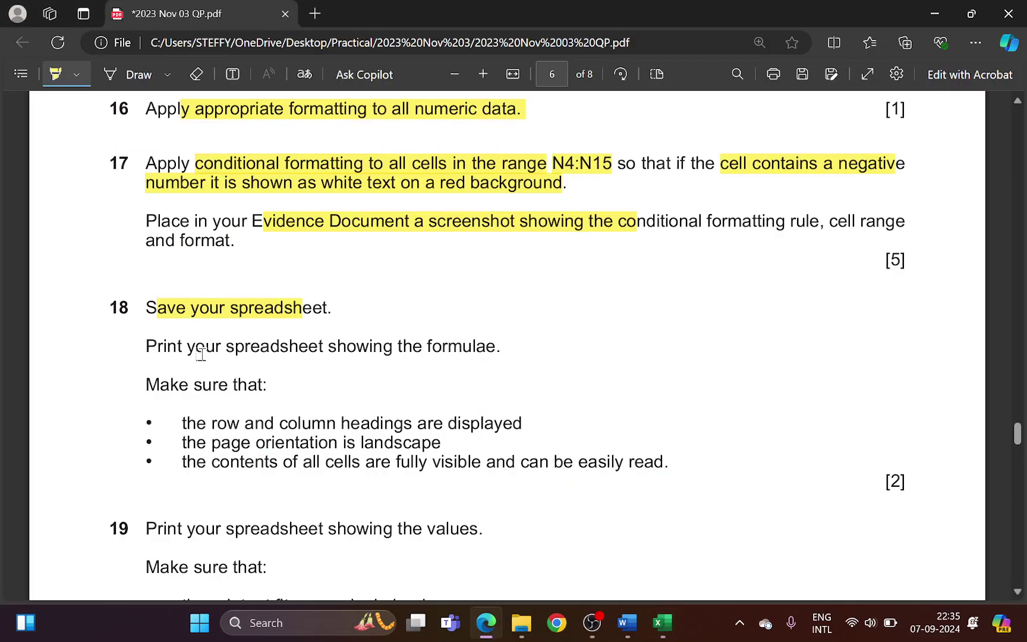
Highlight the question 18 instruction to print the formulae in Edge, and turn on formula display for the Excel sheet
left_click_drag(195, 347, 499, 351)
key("alt+Tab")
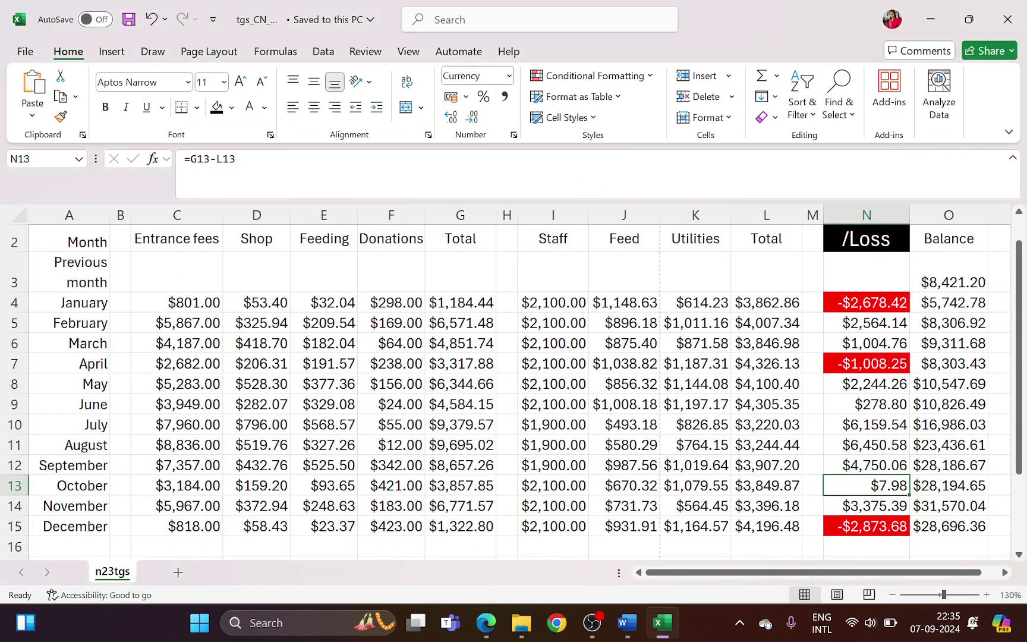
left_click(19, 215)
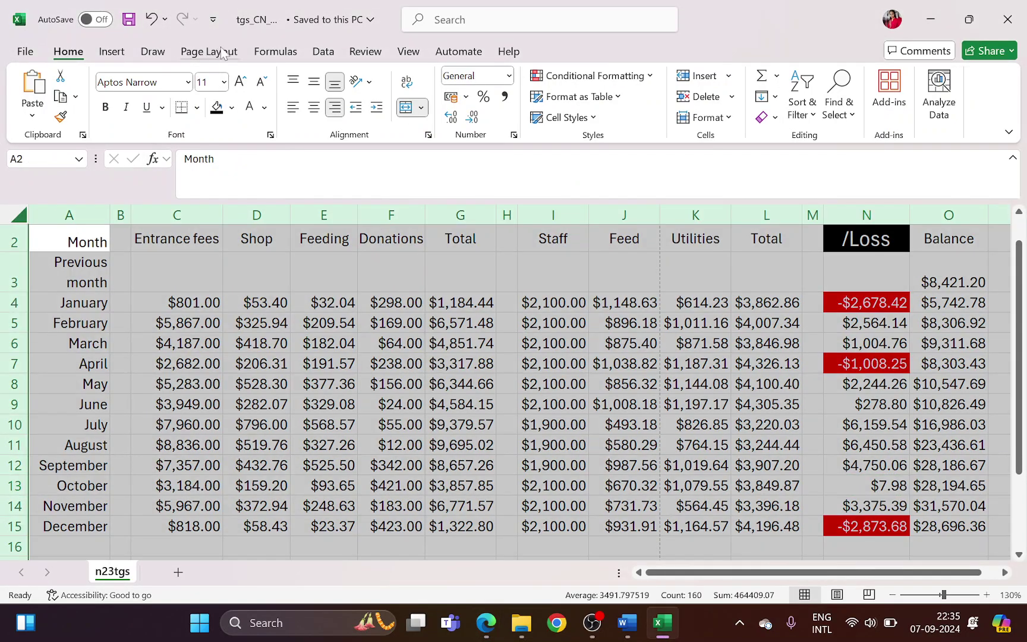
left_click(275, 51)
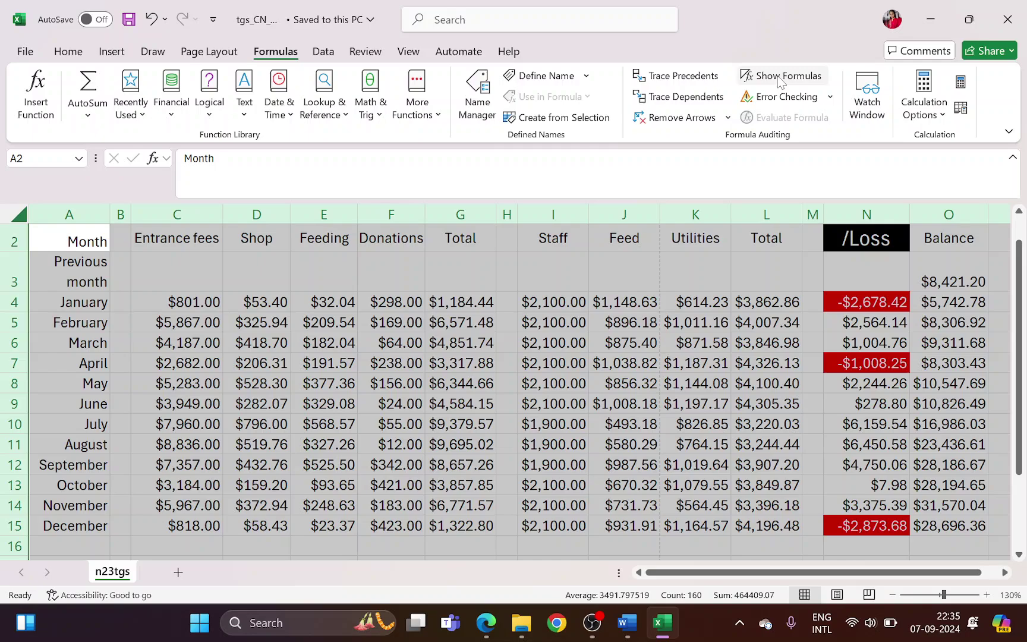
left_click(780, 77)
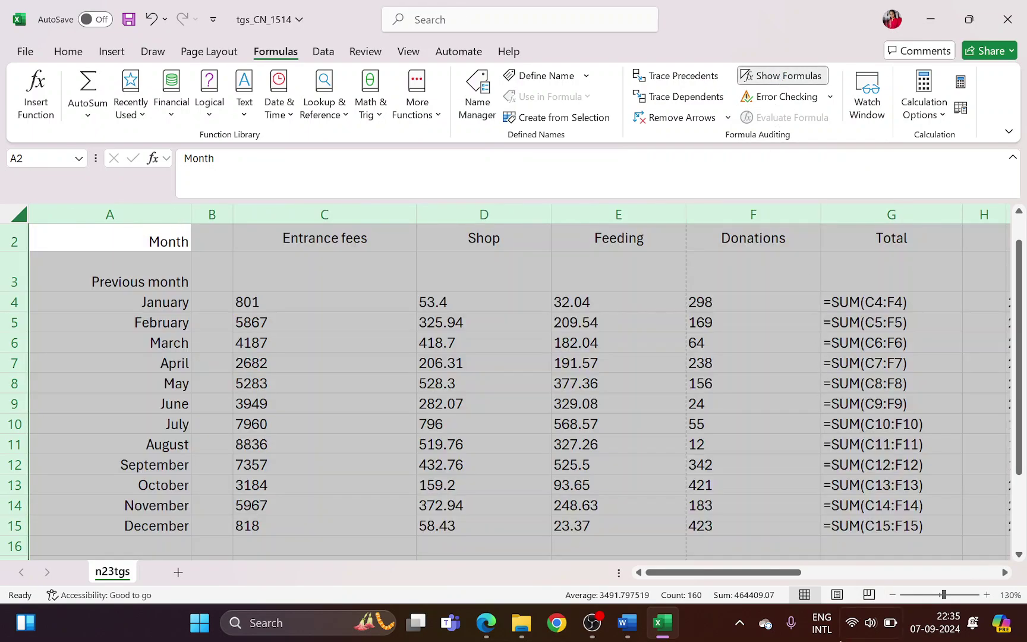
Autofit the widths of all columns to the displayed formulas, and check the sheet from column A across
left_click_drag(780, 572, 818, 569)
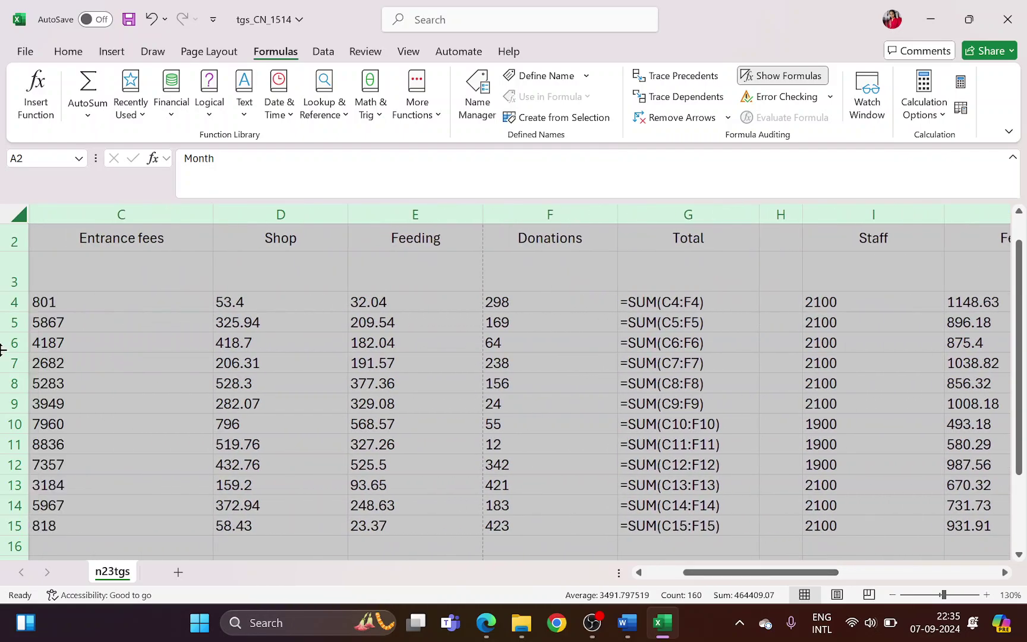
key("Right")
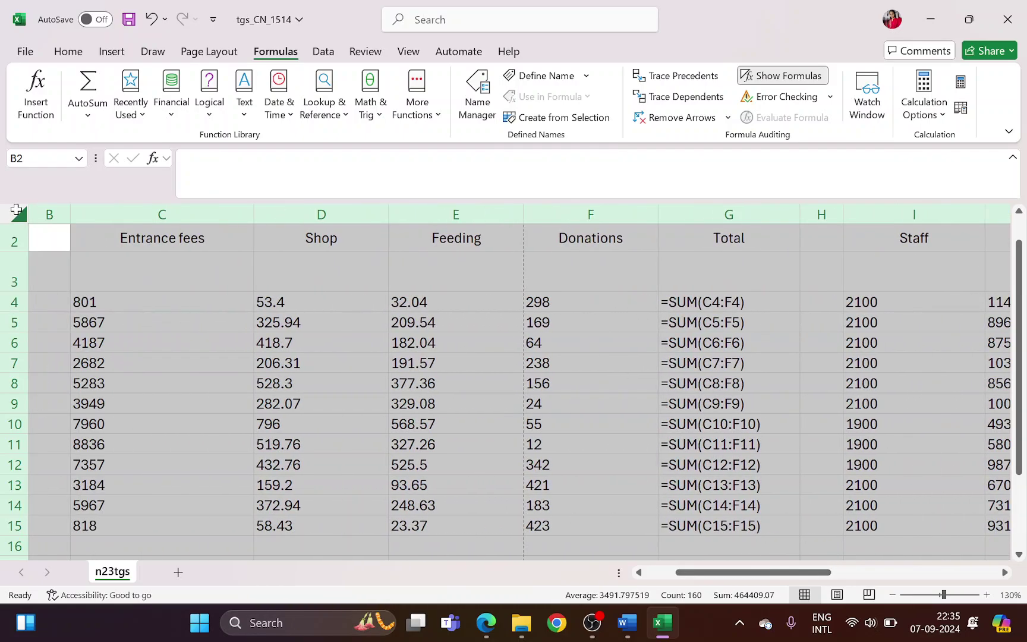
double_click(69, 212)
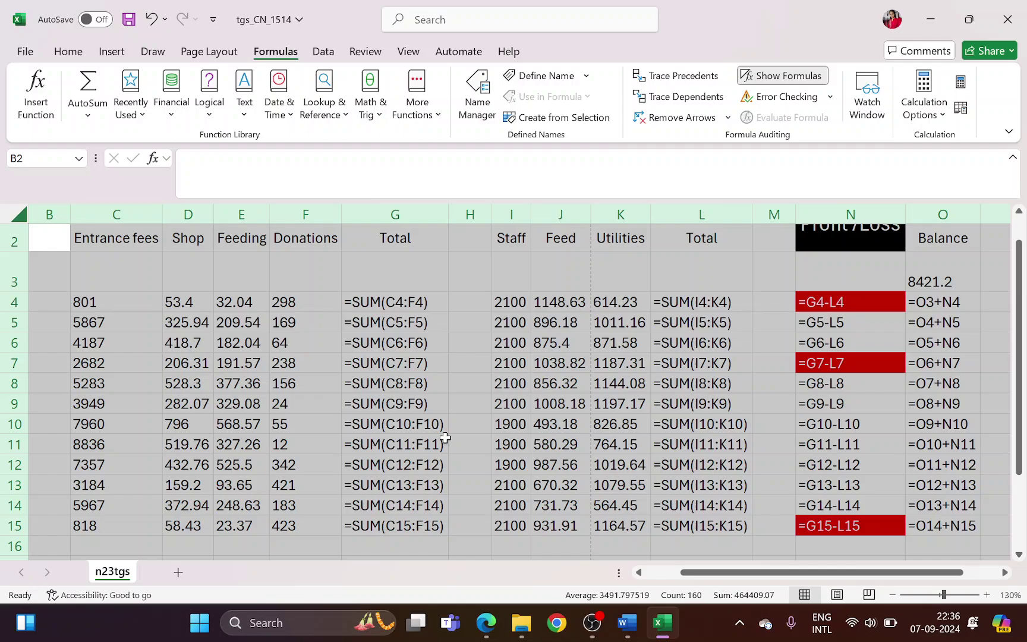
scroll(440, 444, "up", 1)
left_click_drag(716, 574, 681, 594)
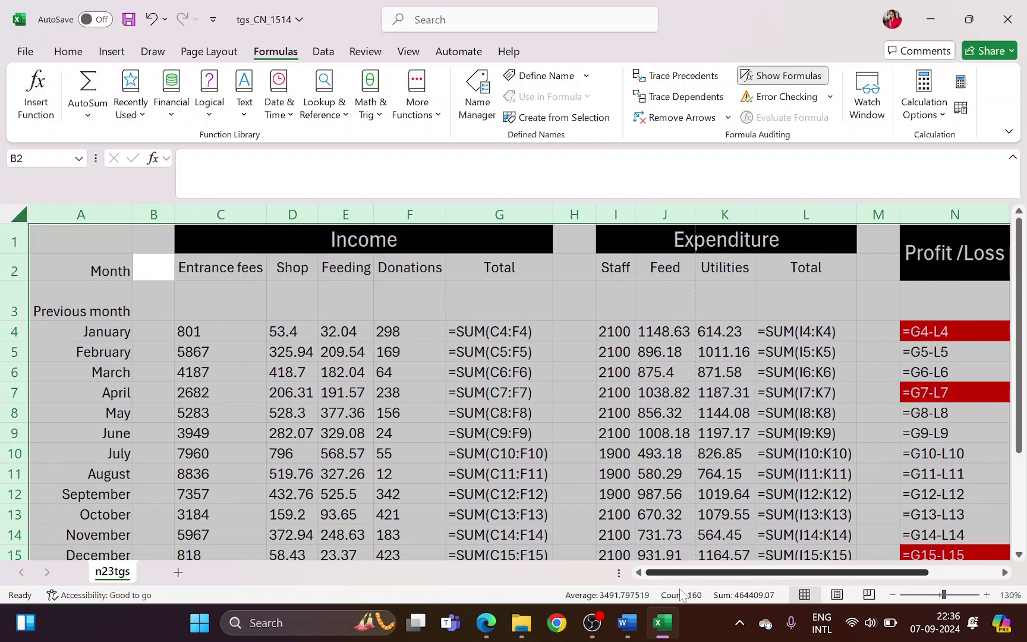
Highlight the question 18 requirement for row and column headings in Edge, and check the print preview in Excel
left_click(486, 622)
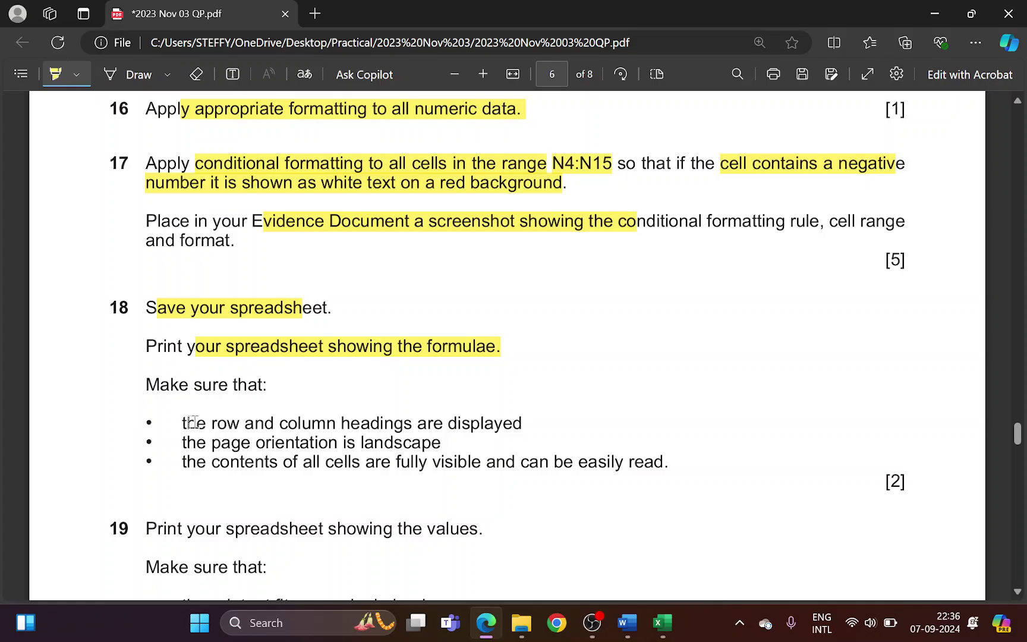
mouse_move(183, 423)
left_mouse_down()
mouse_move(373, 425)
mouse_move(510, 403)
left_mouse_up()
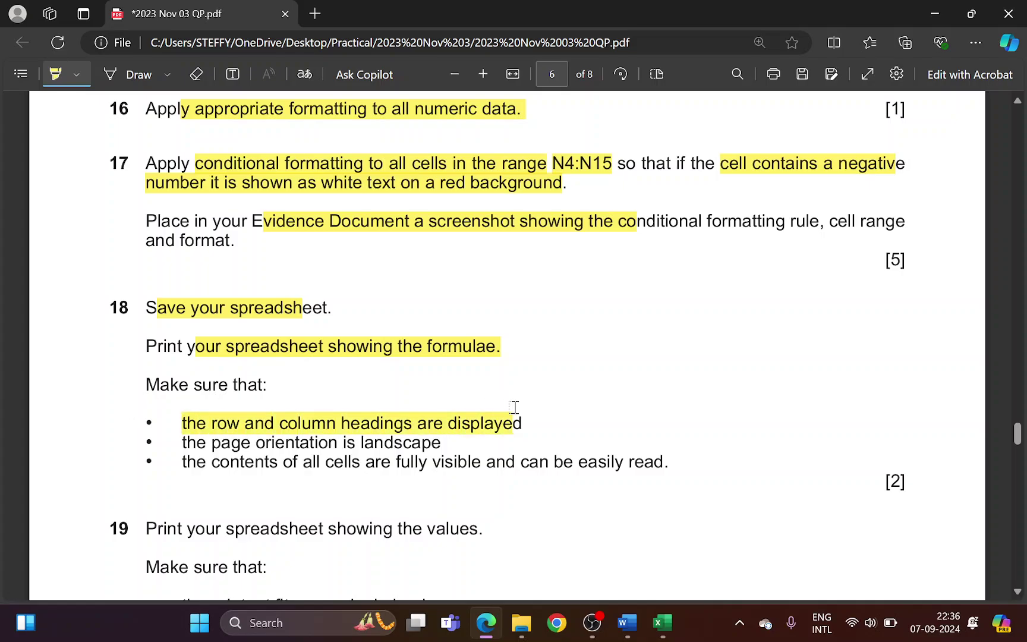
key("alt+Tab")
key("ctrl+p")
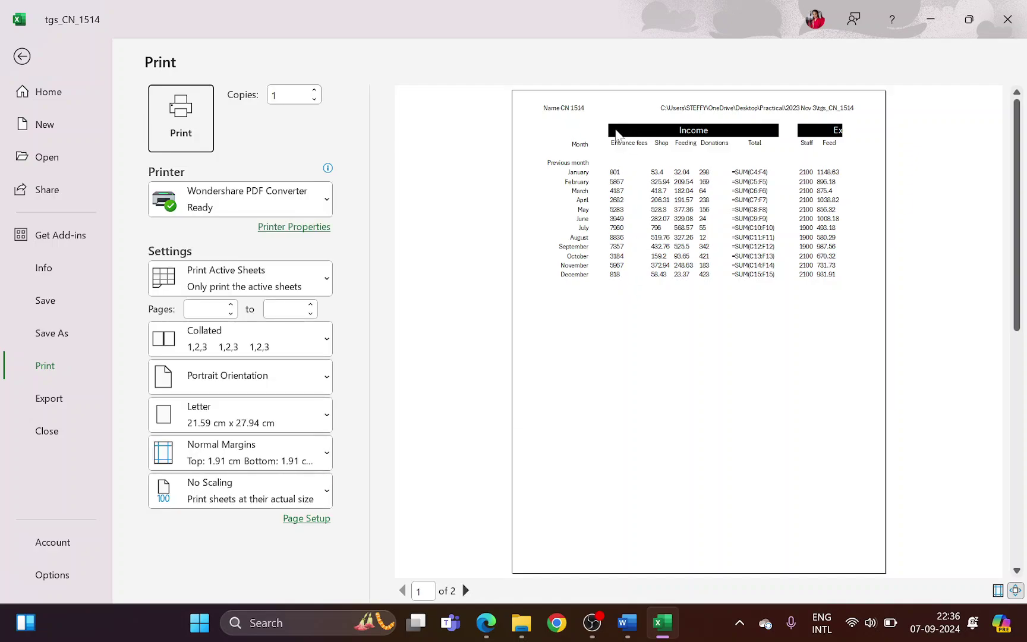
left_click(24, 59)
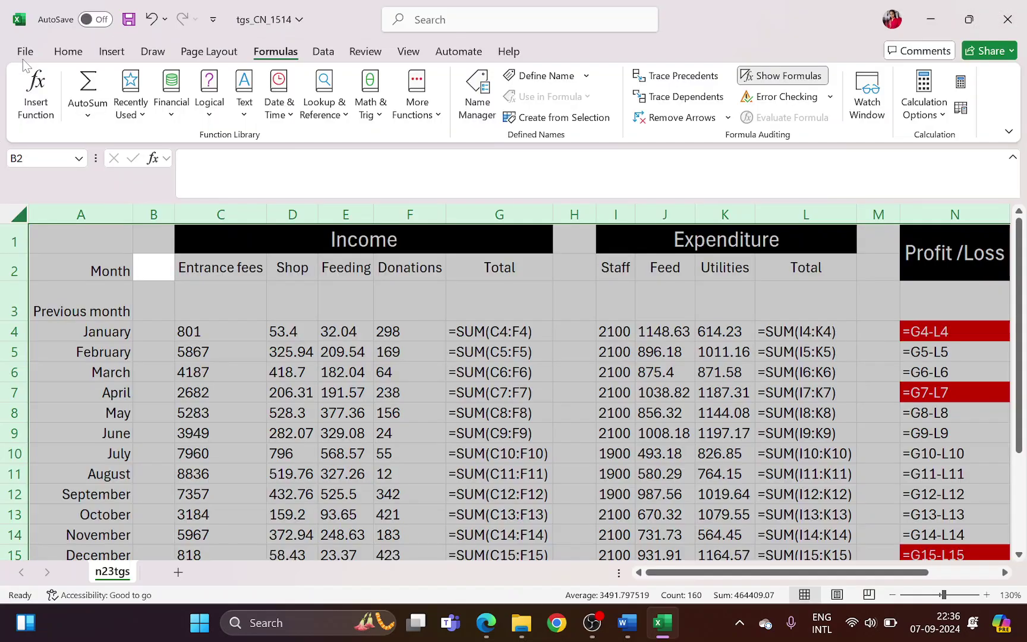
Enable printing of the row and column headings, and preview the printout
left_click(197, 54)
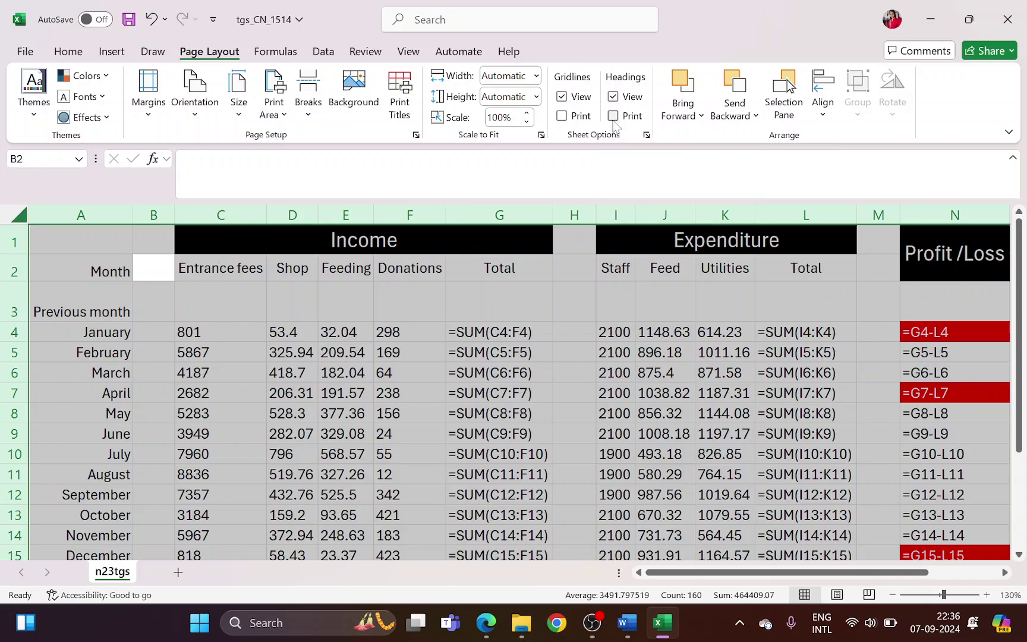
left_click(614, 117)
key("alt+Tab")
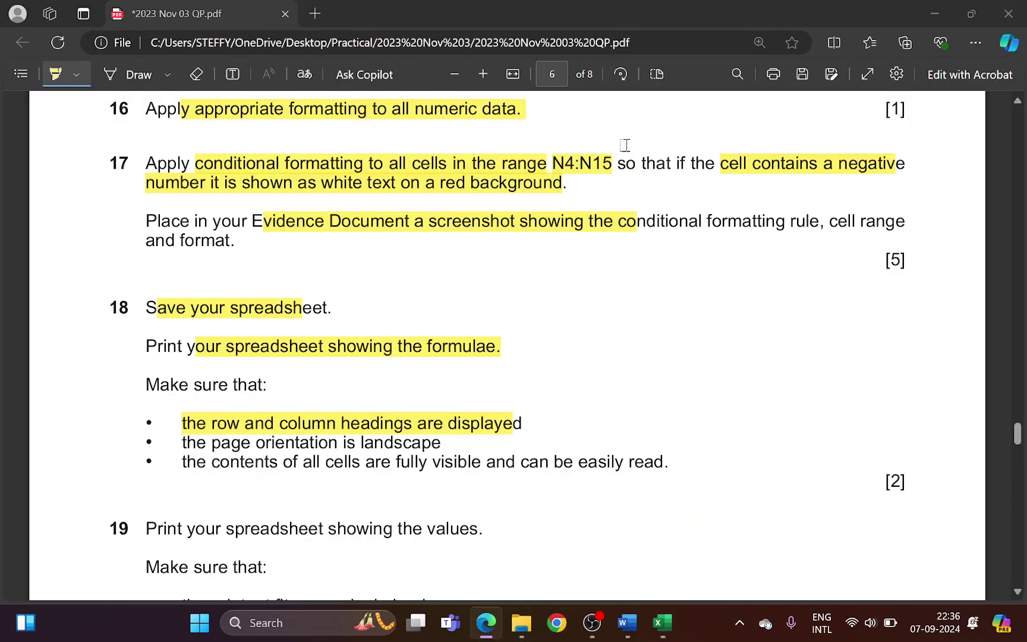
key("alt+Tab")
key("ctrl+p")
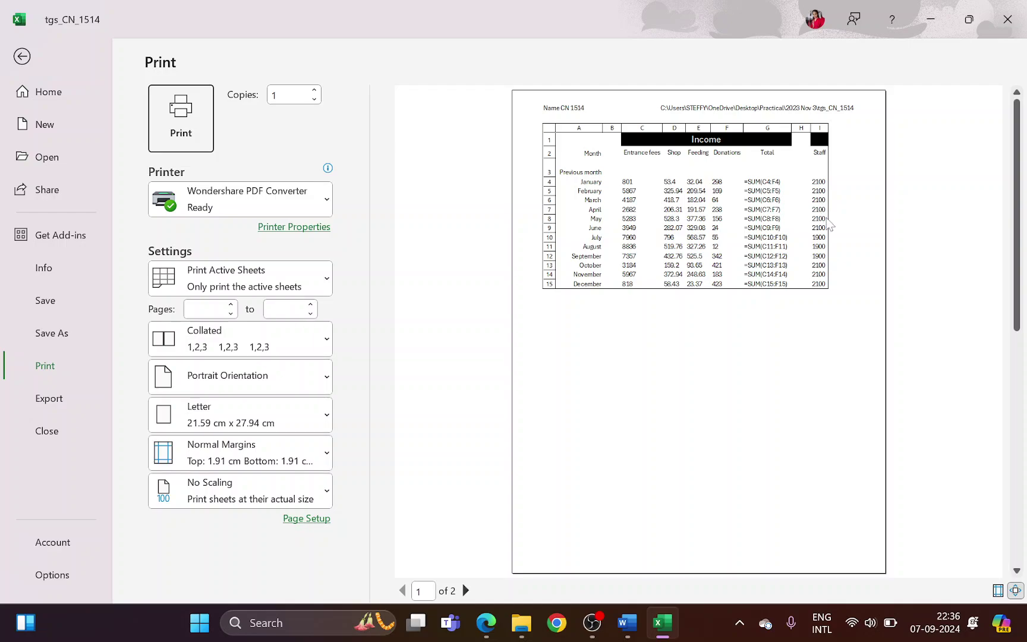
Highlight the landscape requirement in Edge, and set the page orientation to Landscape in Excel
key("alt+Tab")
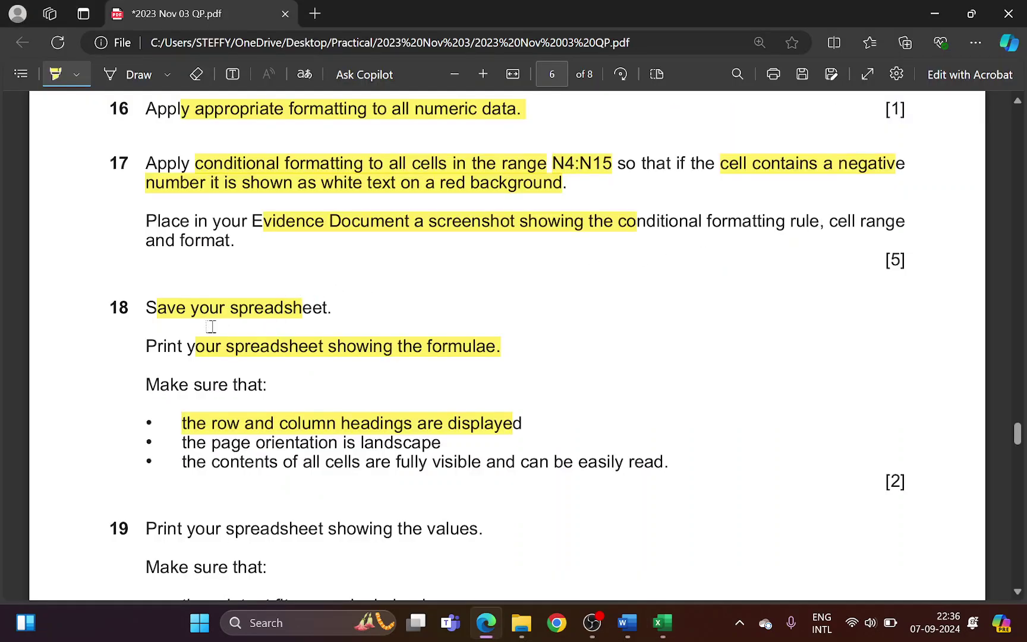
scroll(211, 343, "down", 2)
left_click_drag(195, 365, 440, 365)
key("alt+Tab")
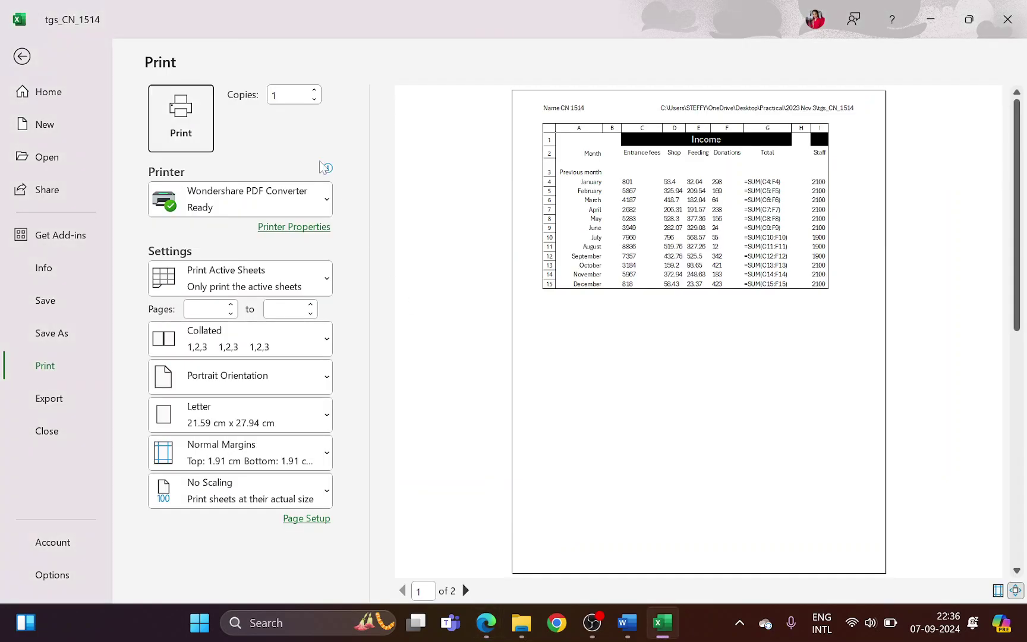
left_click(21, 57)
left_click(189, 95)
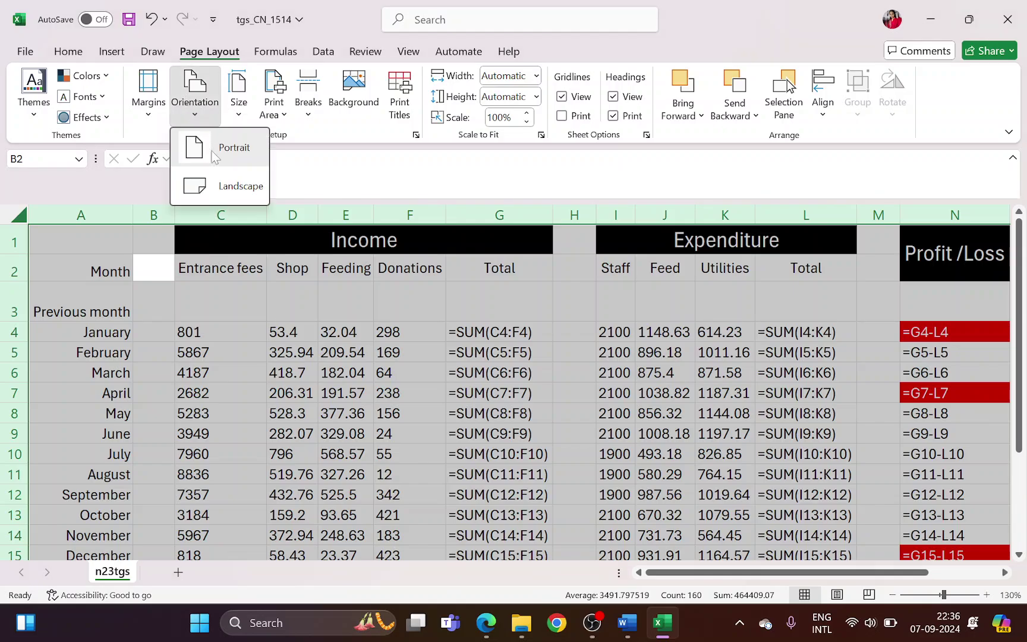
left_click(225, 185)
Highlight the question 18 requirement that all cell contents be fully visible in Edge, and return to Excel
key("alt+Tab")
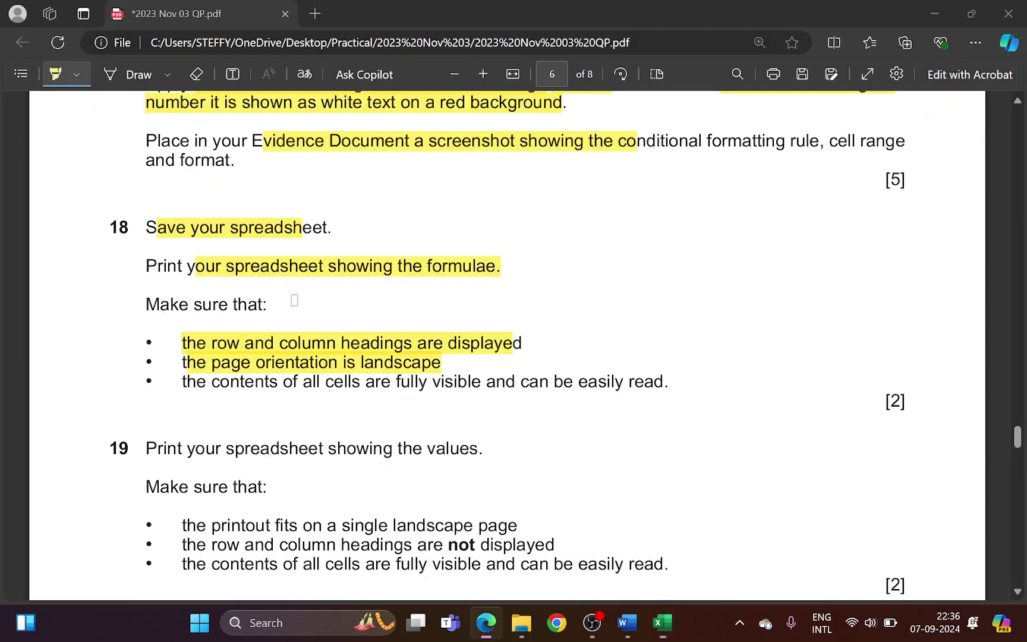
left_click_drag(189, 381, 428, 382)
left_click_drag(512, 403, 653, 394)
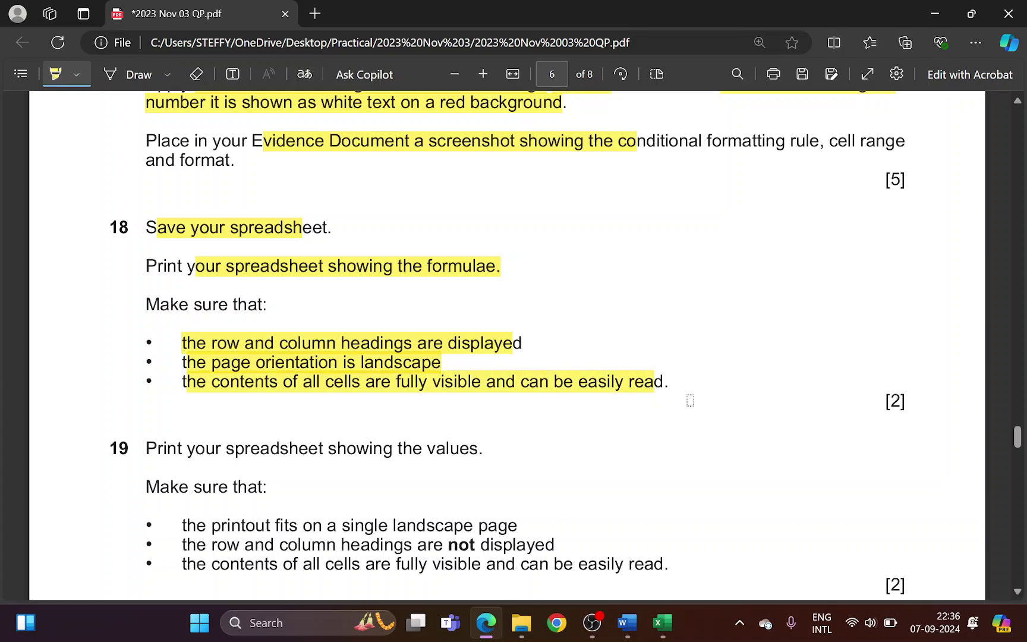
key("alt+Tab")
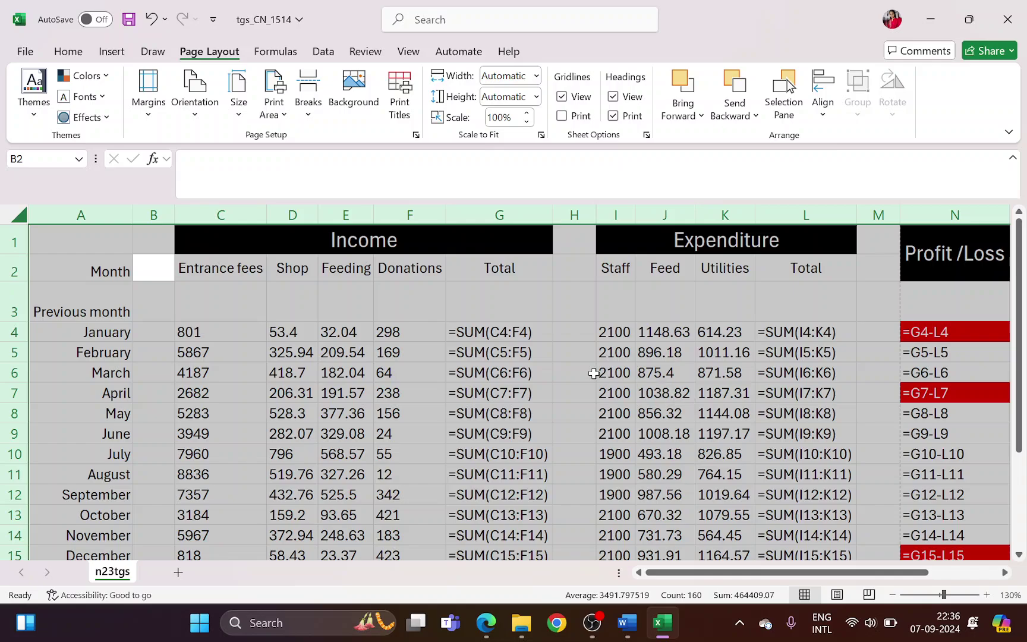
Preview both pages of the landscape formula printout, and compare them with the question 18 requirements in Edge
key("ctrl+p")
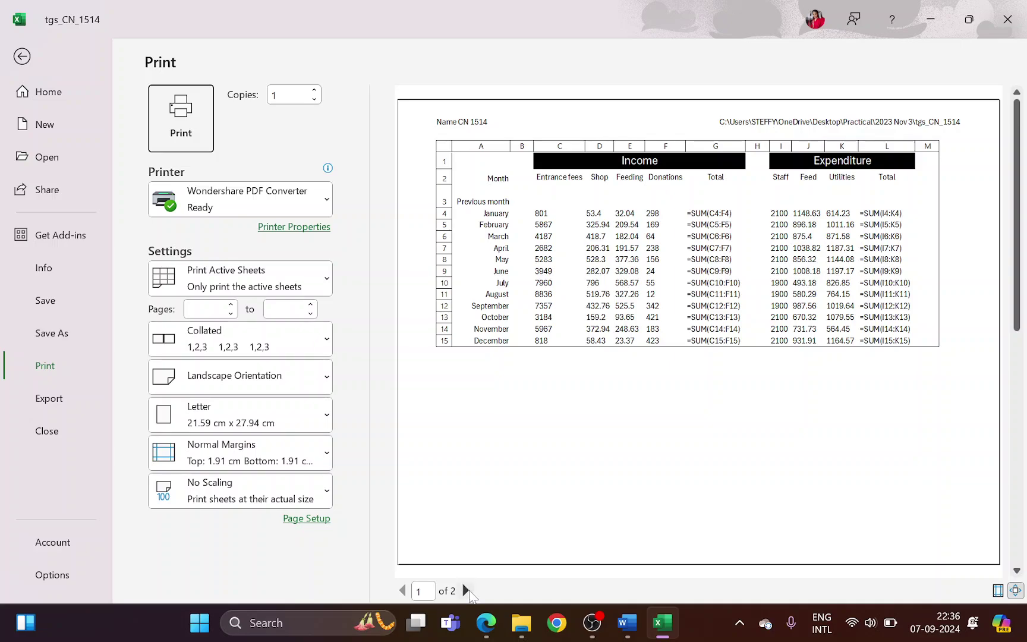
left_click(466, 590)
left_click(403, 592)
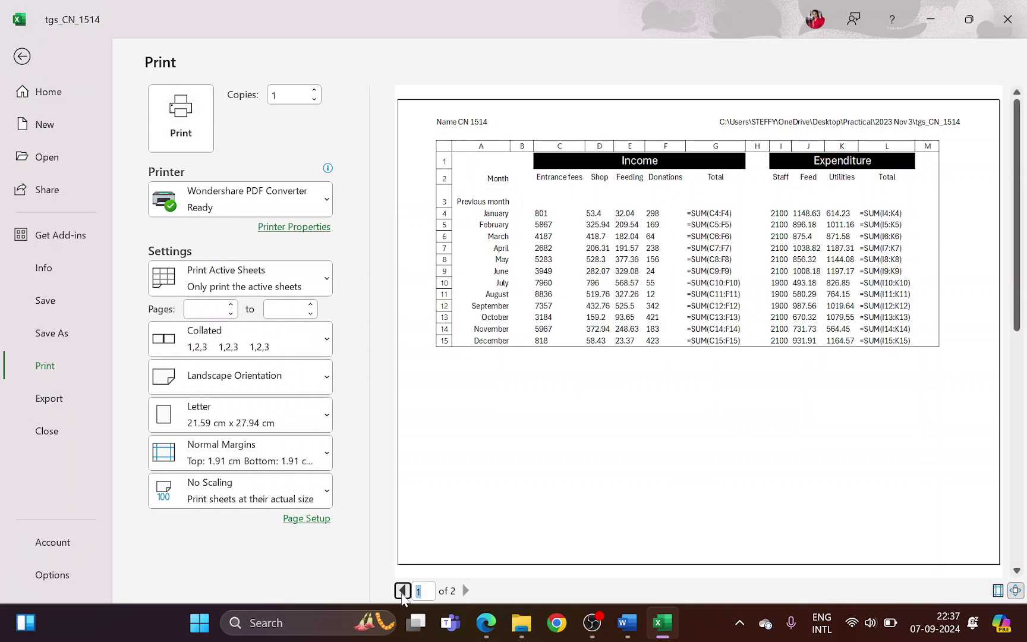
key("alt+Tab")
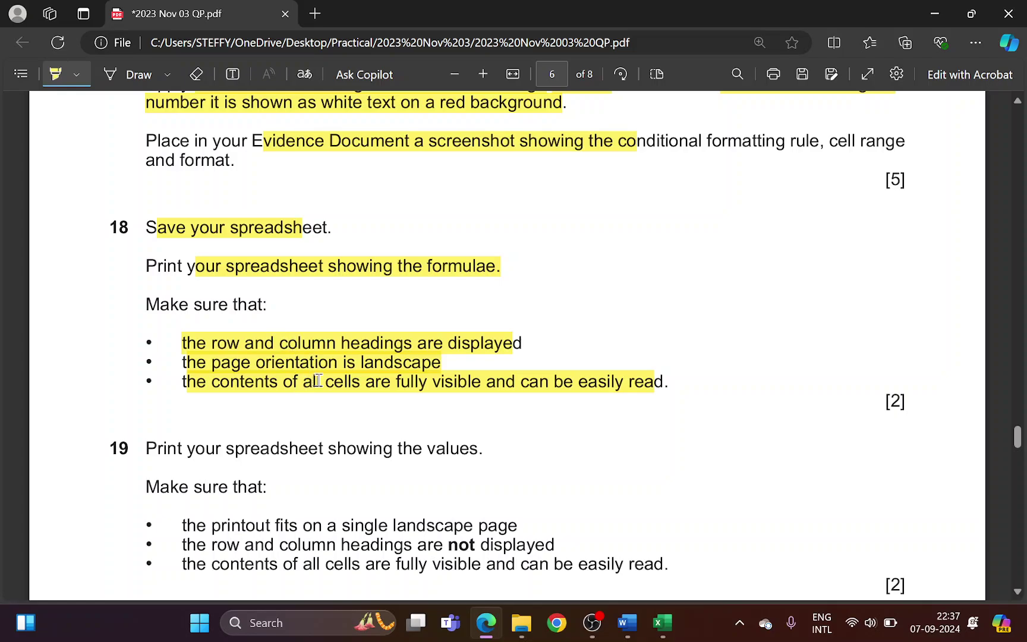
key("alt+Tab")
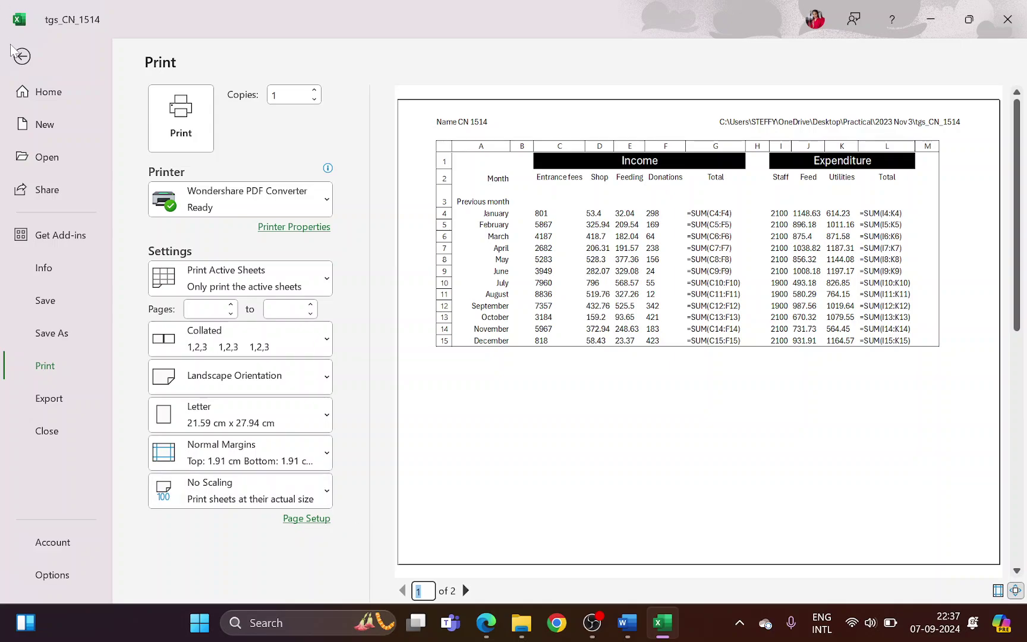
Set the print scaling to fit 1 page wide by 1 tall, and return to the worksheet
left_click(307, 518)
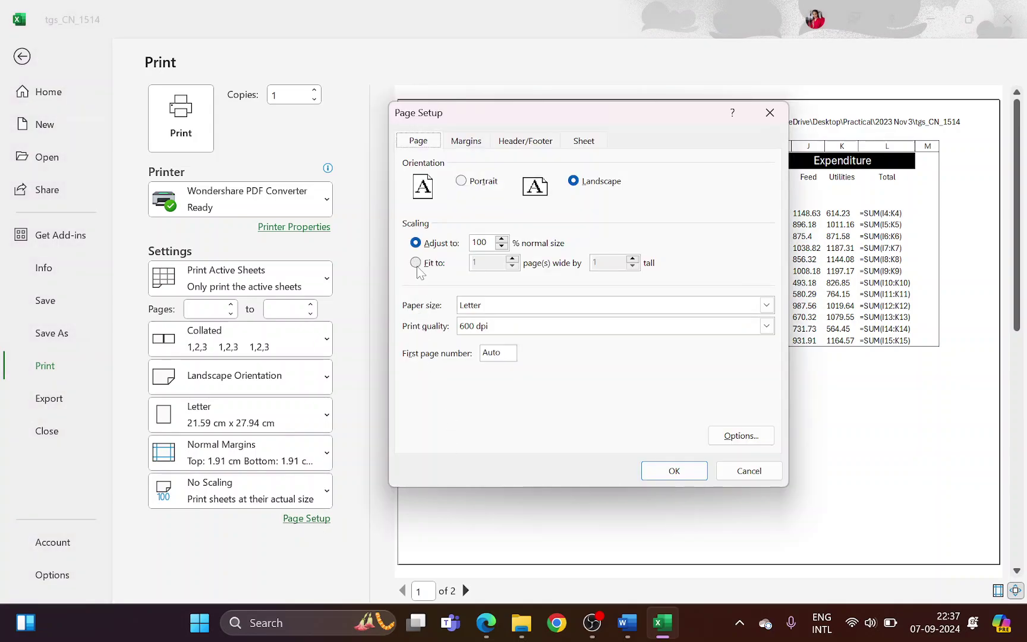
left_click(416, 263)
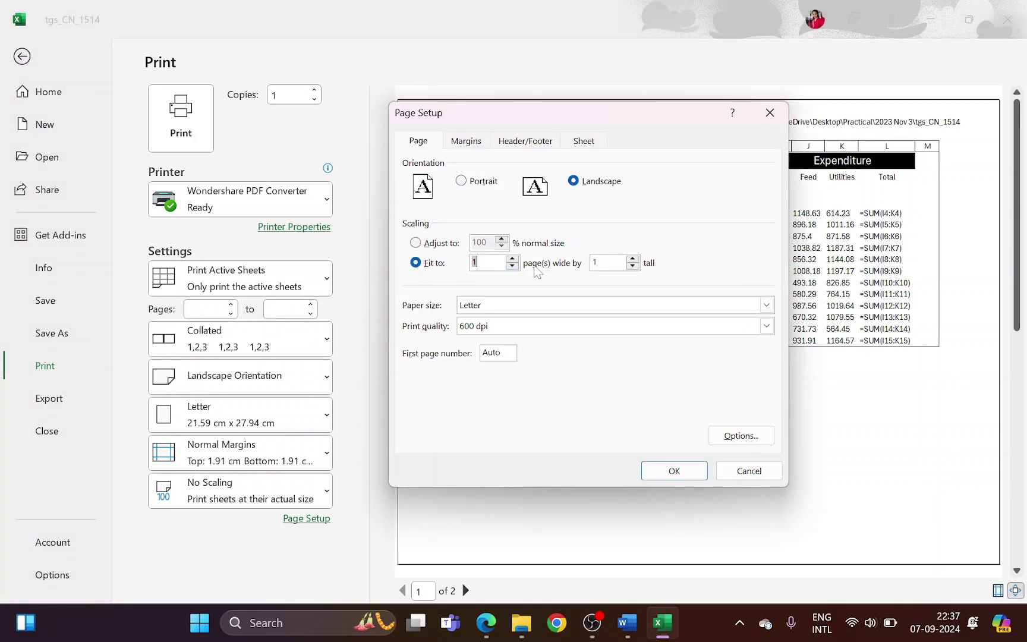
left_click(674, 471)
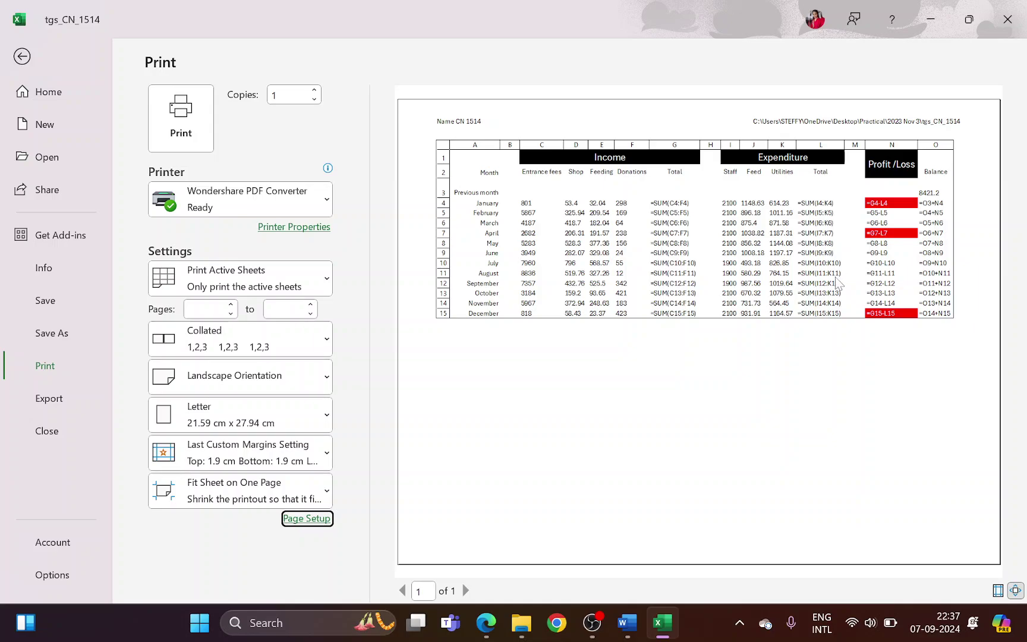
left_click(22, 56)
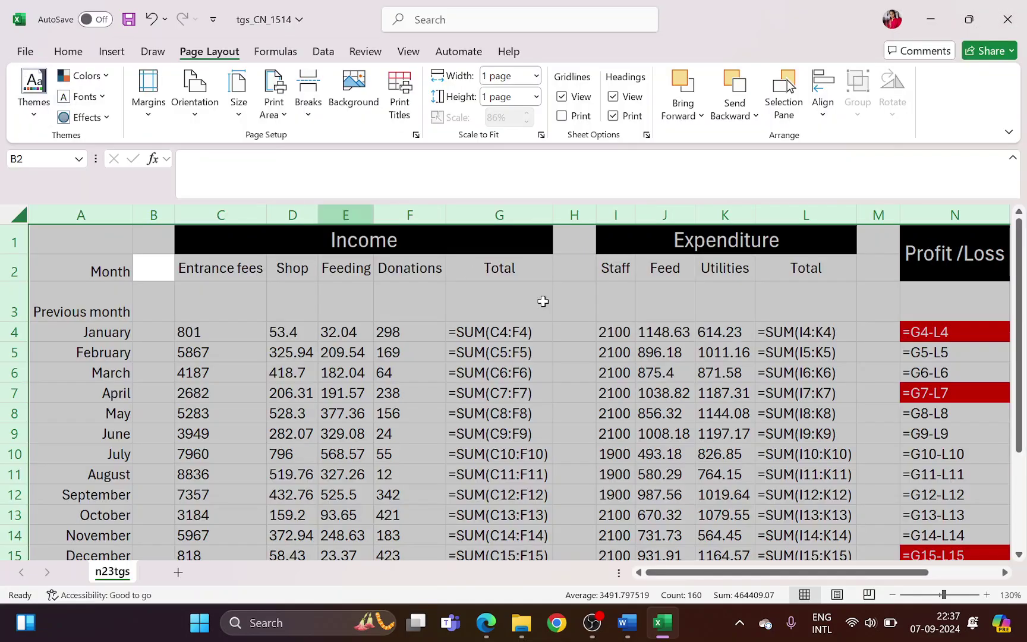
Highlight the question 19 instruction to print the spreadsheet showing the values in Edge, and return to Excel
key("alt+Tab")
scroll(484, 494, "down", 3)
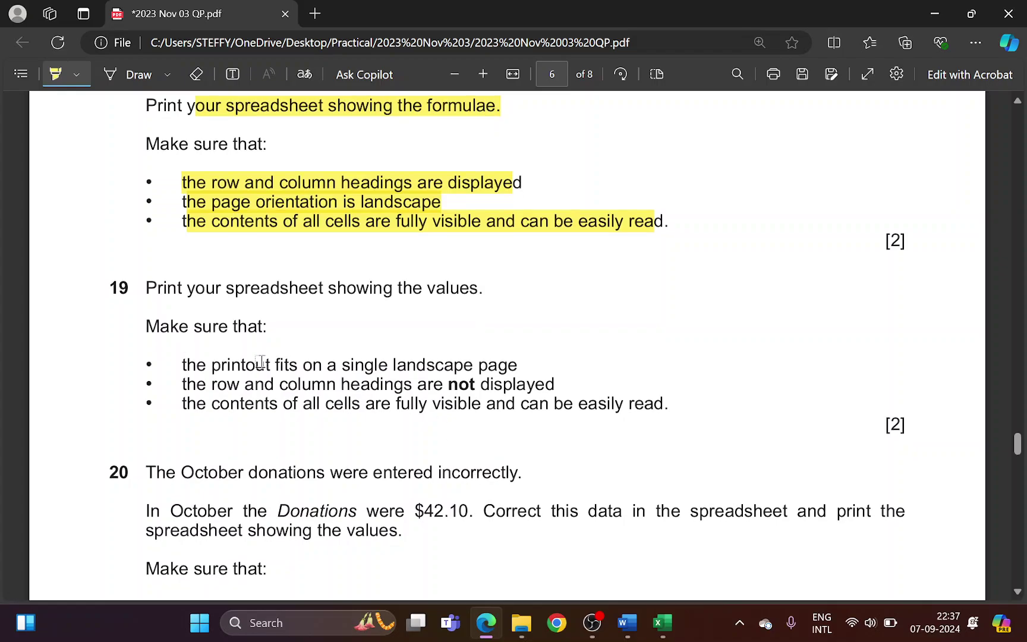
left_click_drag(162, 281, 474, 282)
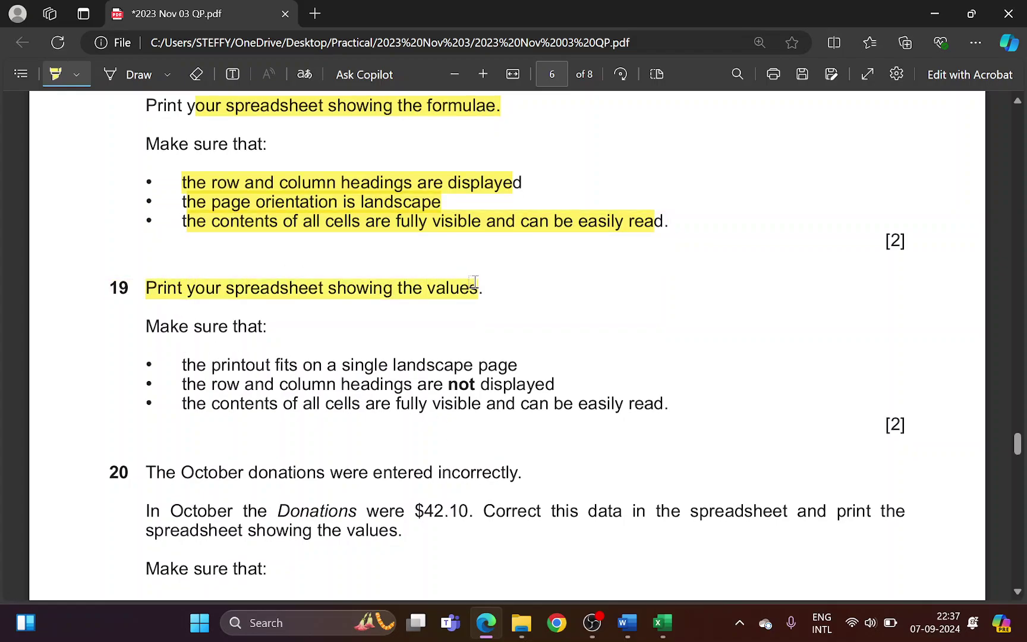
key("alt+Tab")
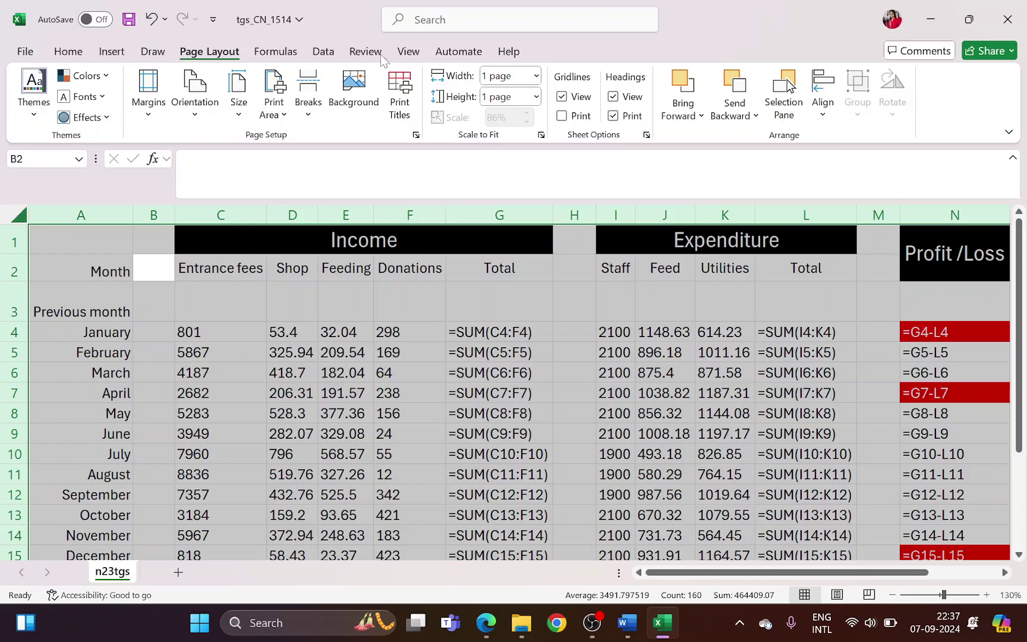
Turn off formula display so that the sheet shows values, and look over the columns
left_click(276, 52)
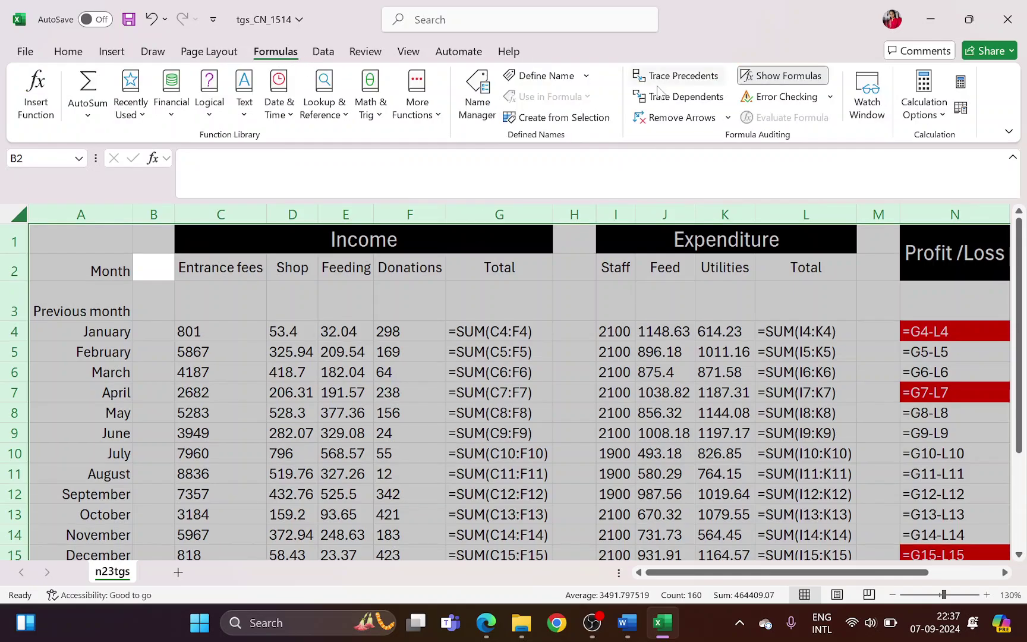
left_click(789, 76)
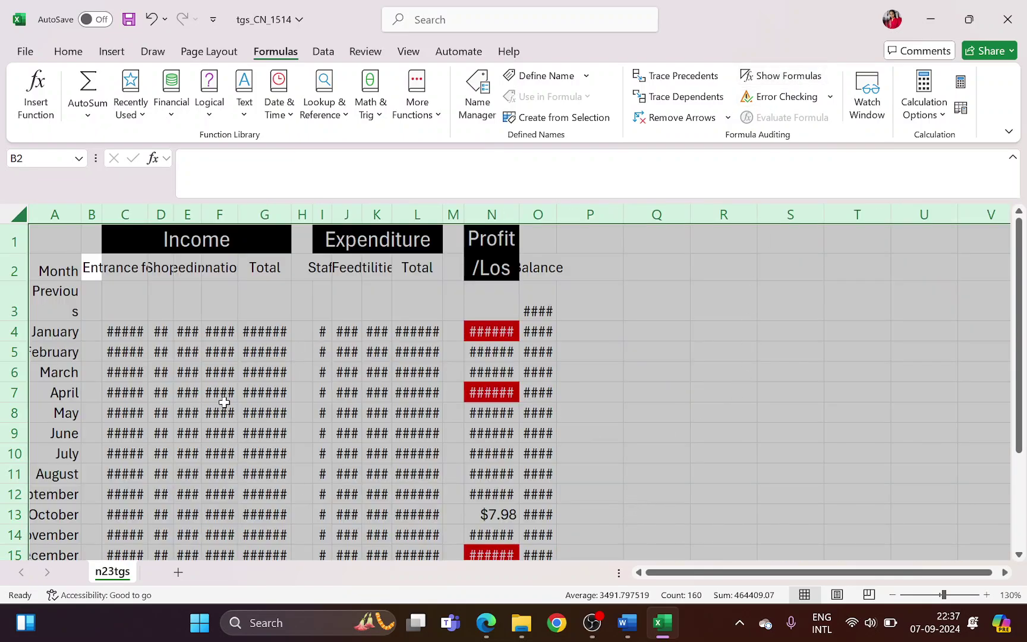
scroll(223, 401, "down", 1)
scroll(224, 401, "up", 1)
Select the whole sheet and auto-fit the width of all columns so that the values are fully visible
left_click(19, 216)
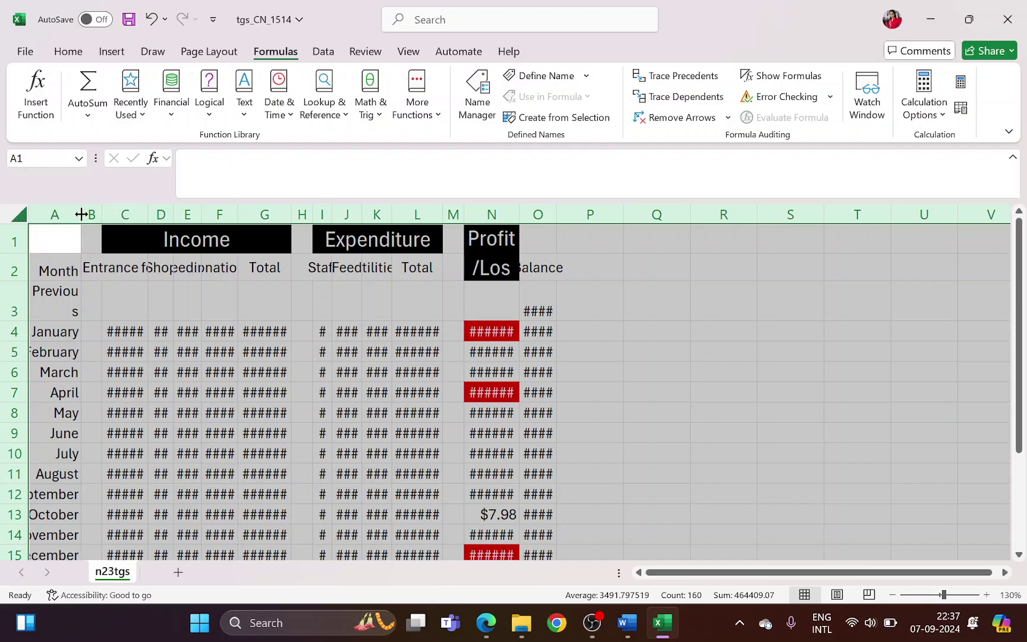
left_click(131, 214)
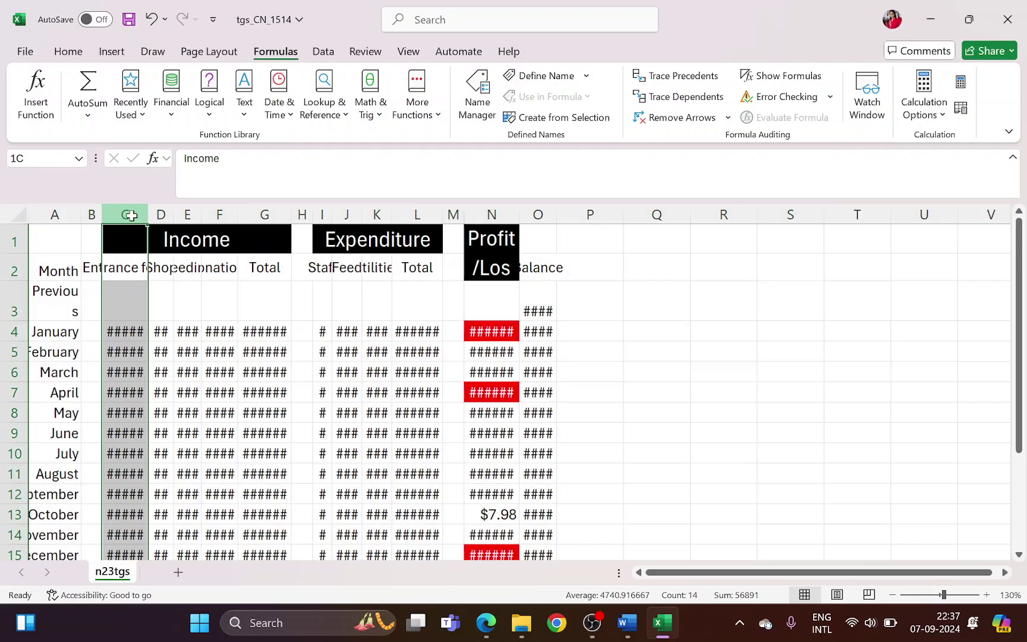
left_click(24, 215)
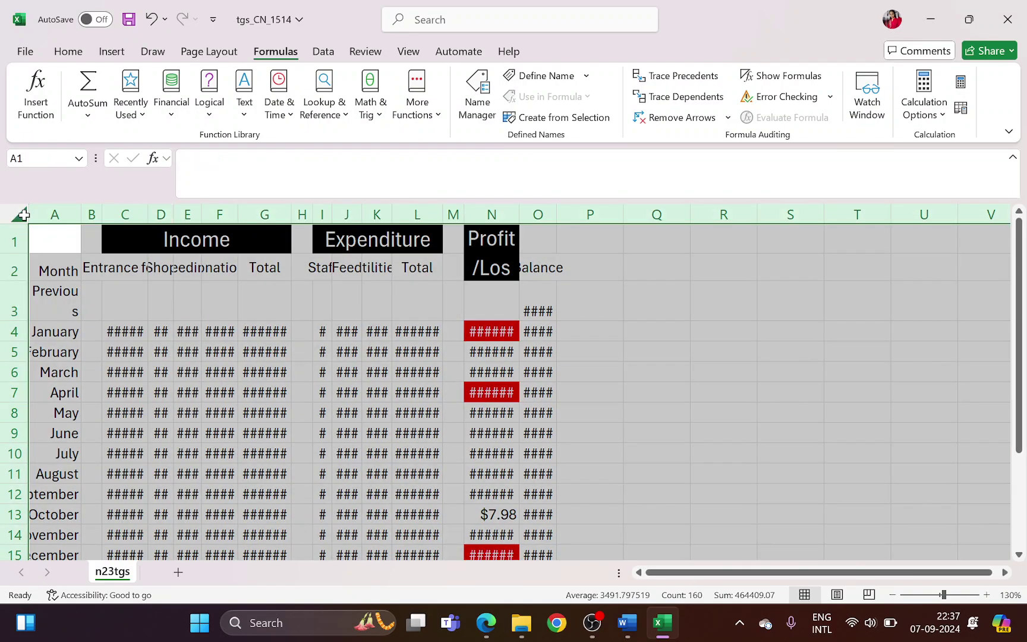
double_click(82, 214)
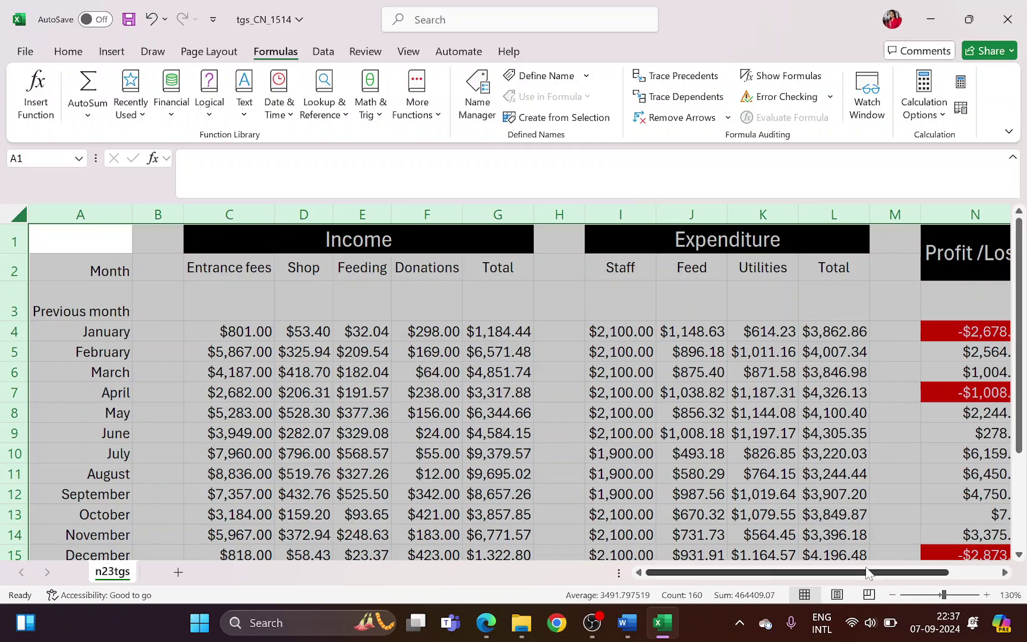
Narrow the empty spacer columns B, H and M
left_click(158, 214)
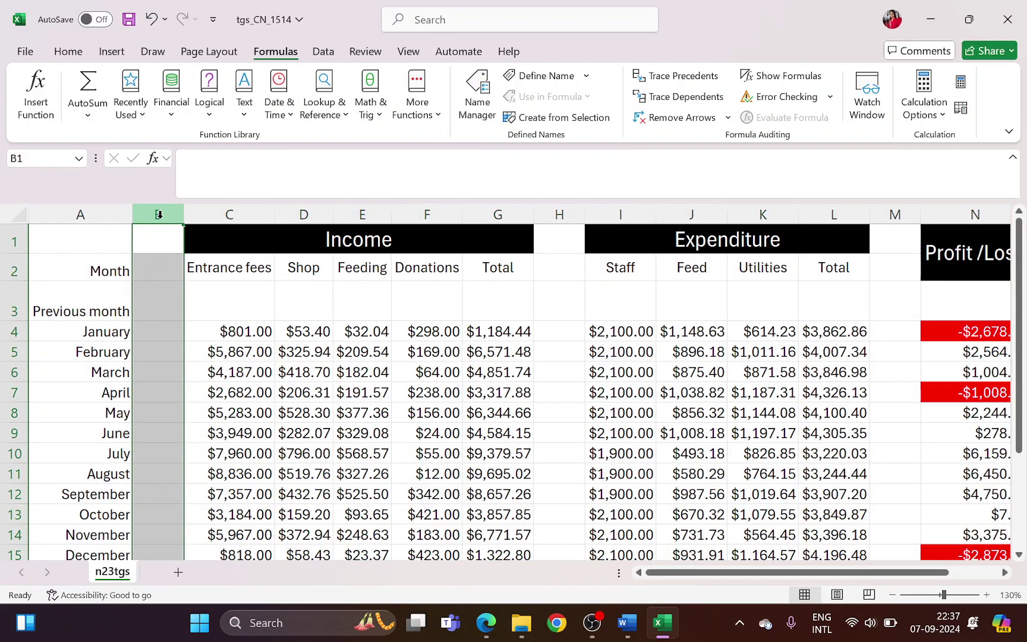
left_click_drag(173, 213, 148, 212)
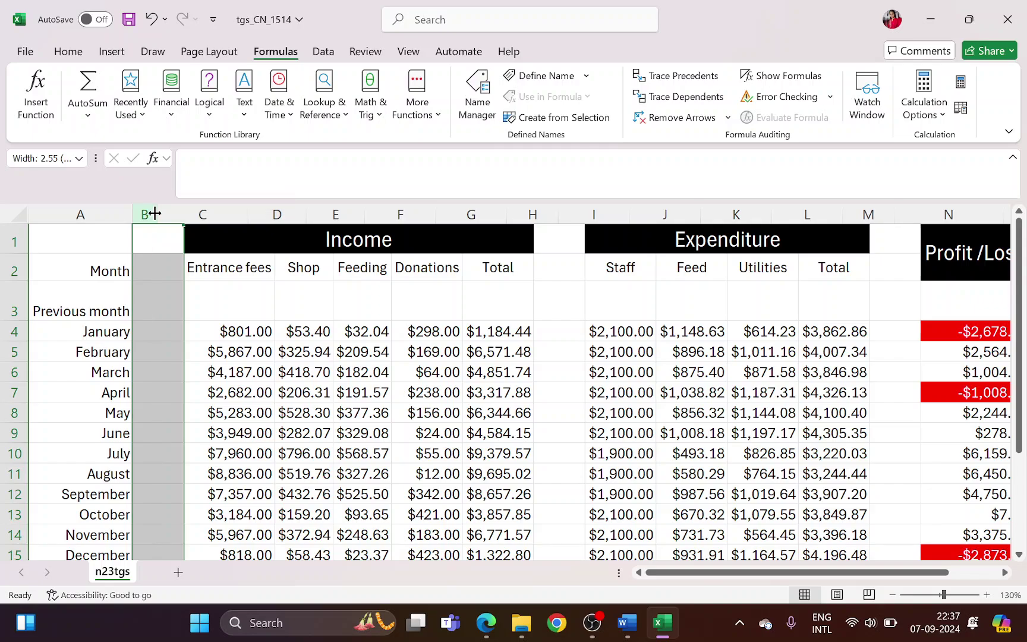
left_click_drag(549, 220, 528, 220)
left_click_drag(865, 214, 838, 211)
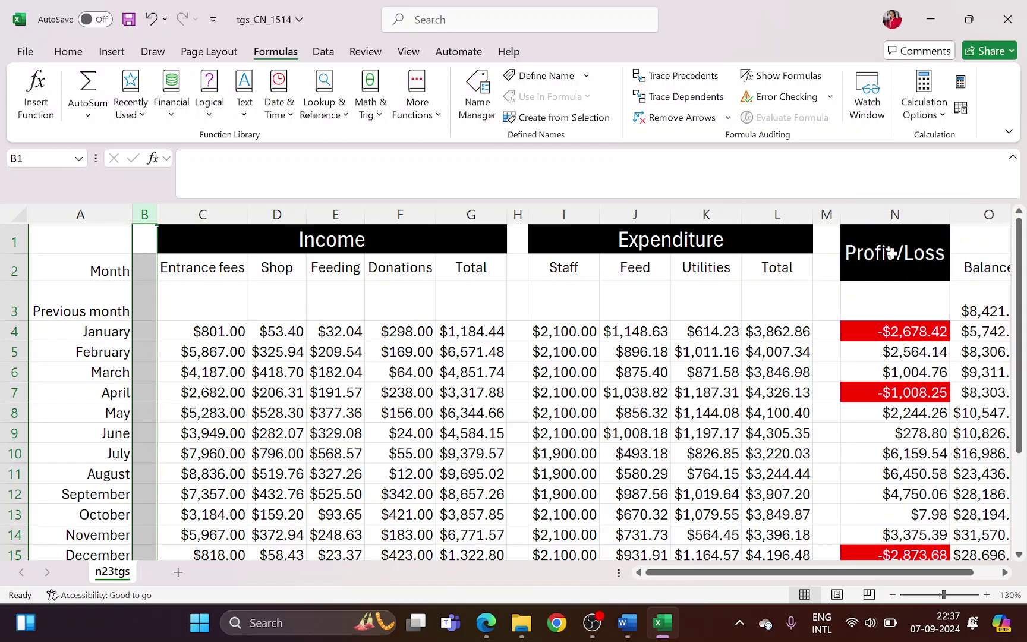
Edit the Profit /Loss heading in N1 so that it wraps onto two lines, and look over the rows below
left_click(897, 253)
double_click(899, 254)
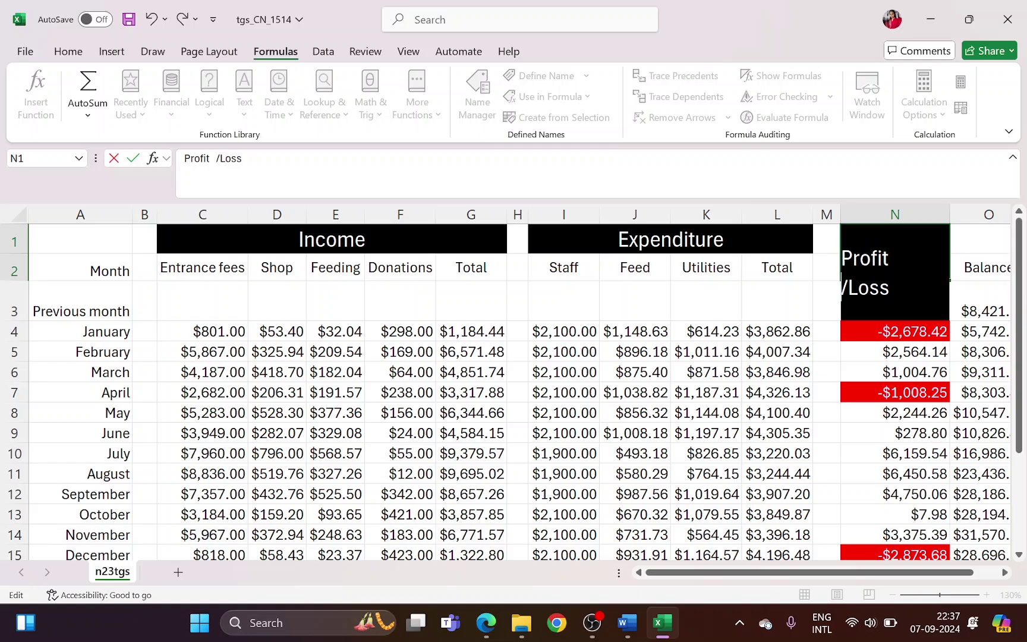
left_click(820, 290)
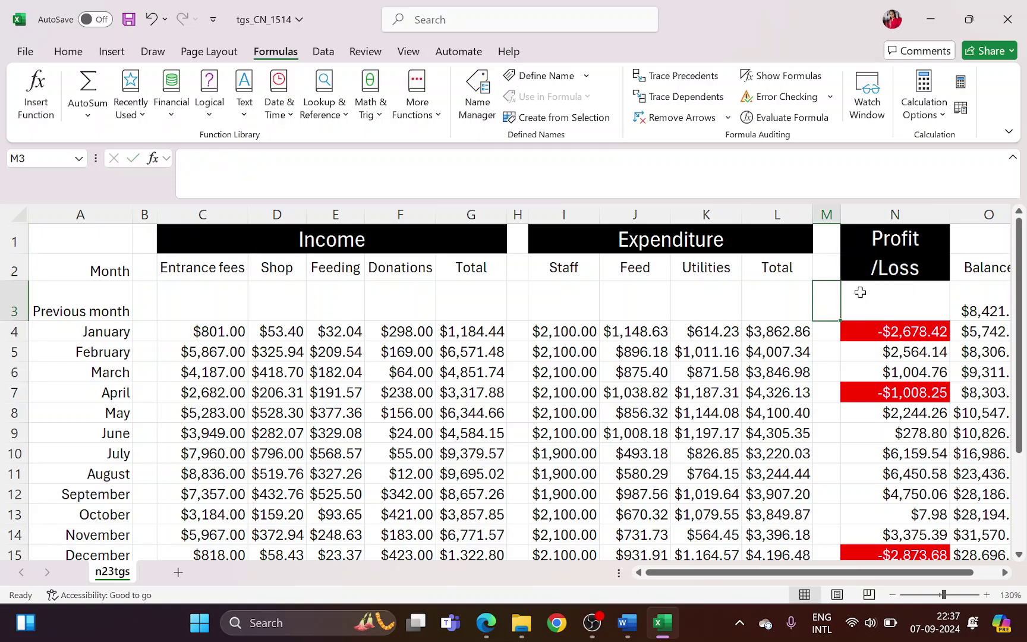
left_click(880, 255)
scroll(885, 324, "down", 1)
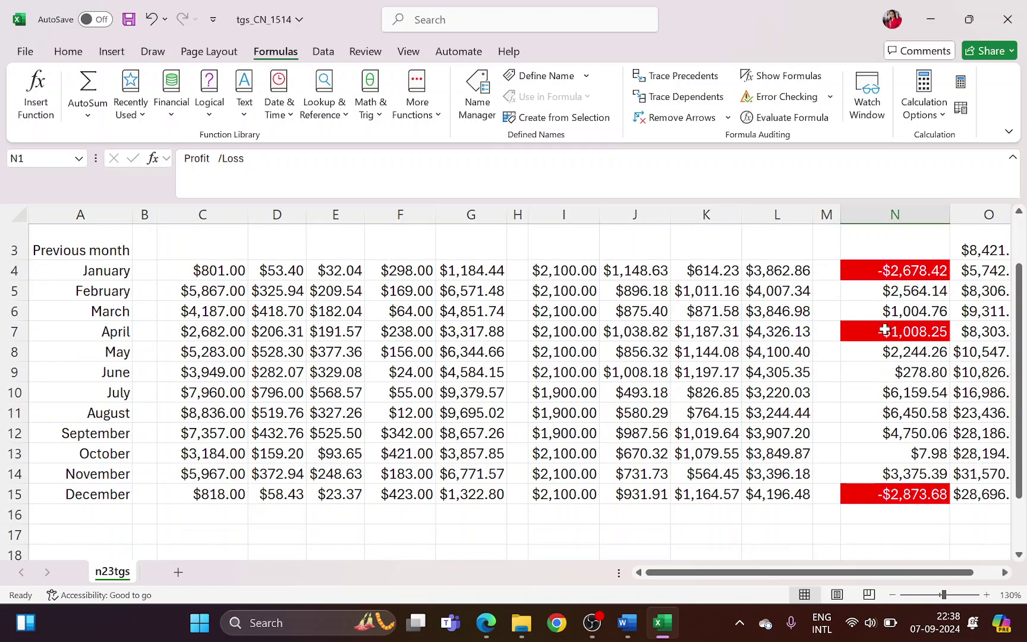
scroll(719, 456, "up", 1)
Highlight the question 19 requirement that the printout fits on a single landscape page in Edge, and return to Excel
key("alt+Tab")
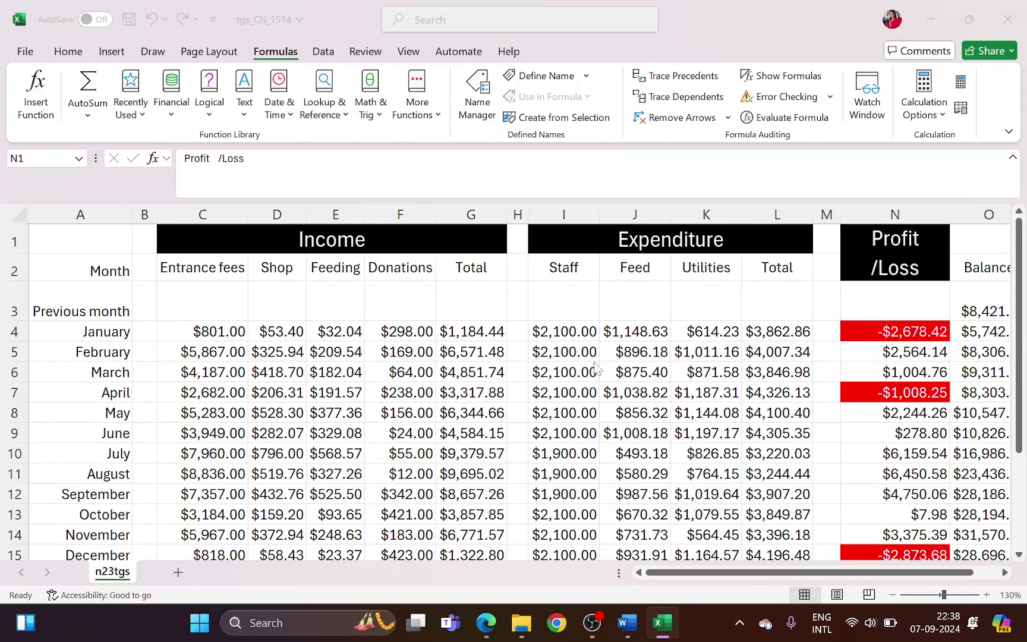
scroll(446, 366, "down", 1)
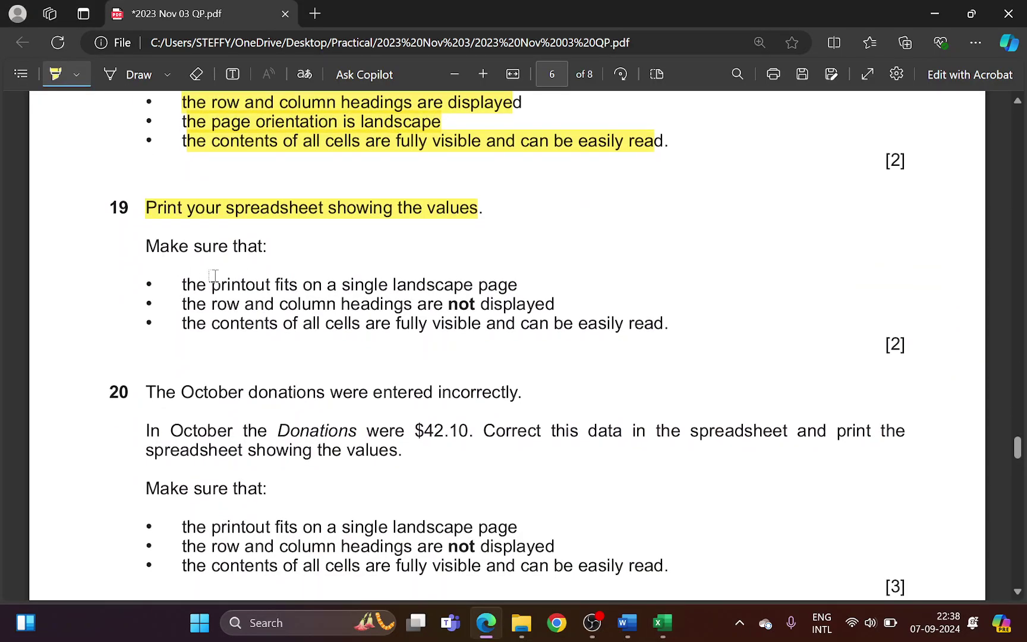
mouse_move(177, 287)
left_mouse_down()
mouse_move(425, 286)
mouse_move(505, 272)
left_mouse_up()
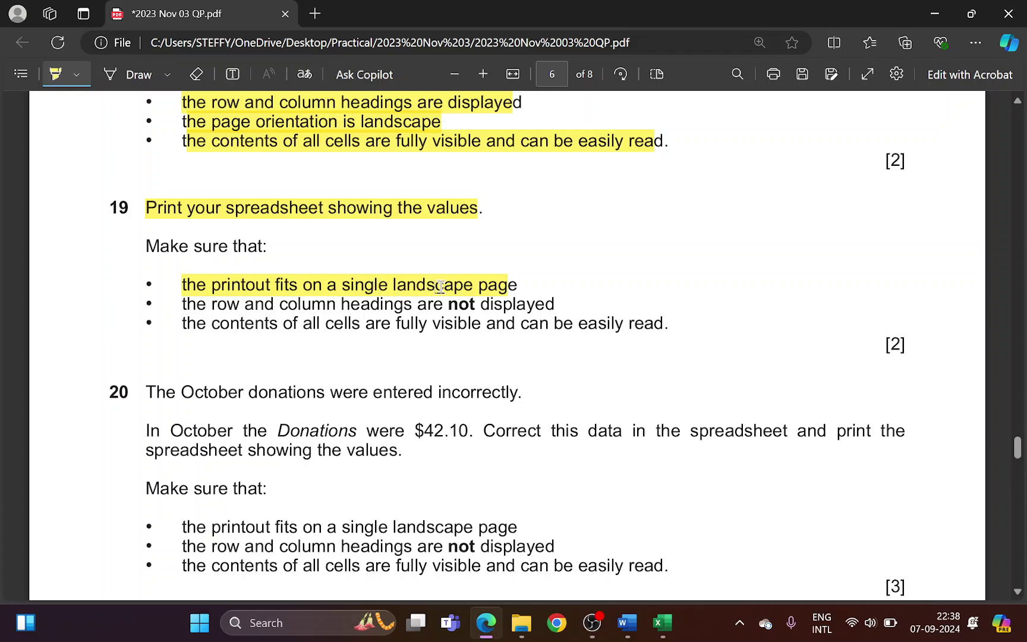
key("alt+Tab")
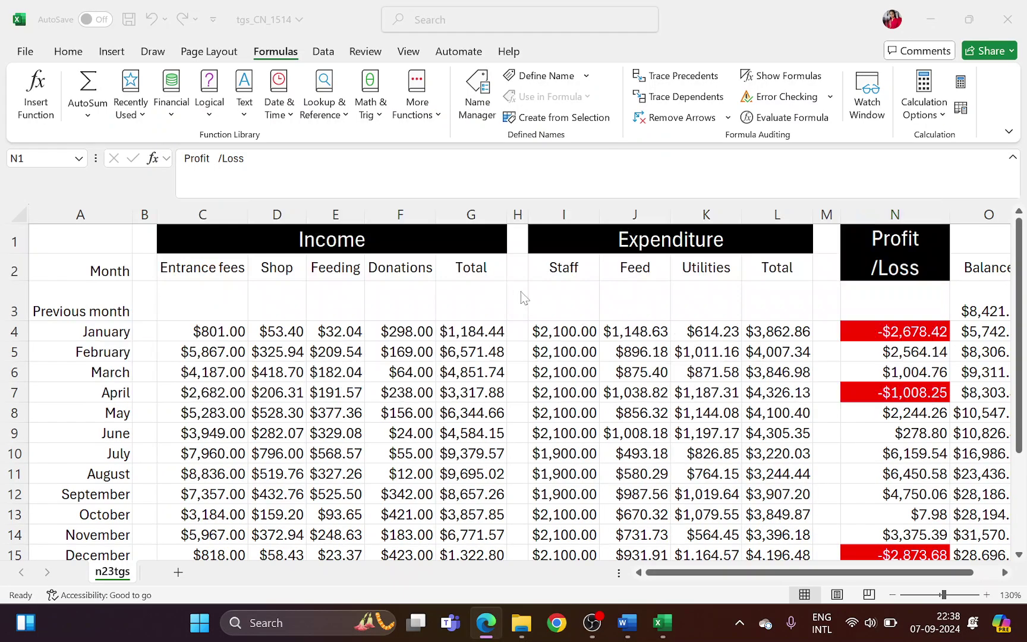
Open the print preview and confirm landscape orientation with scaling set to fit 1 page wide by 1 tall
left_click(25, 51)
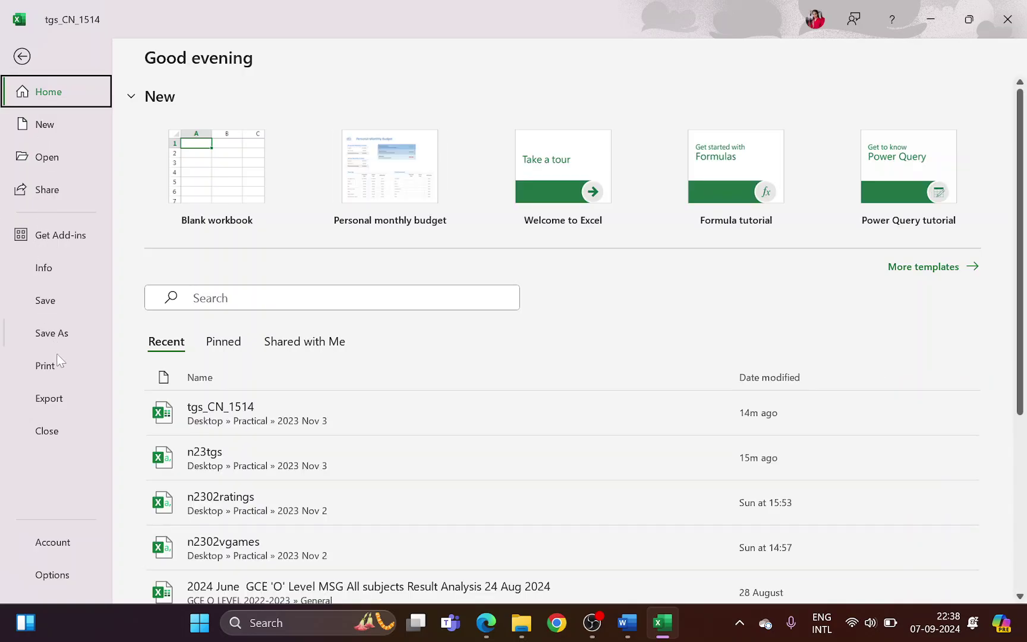
left_click(45, 364)
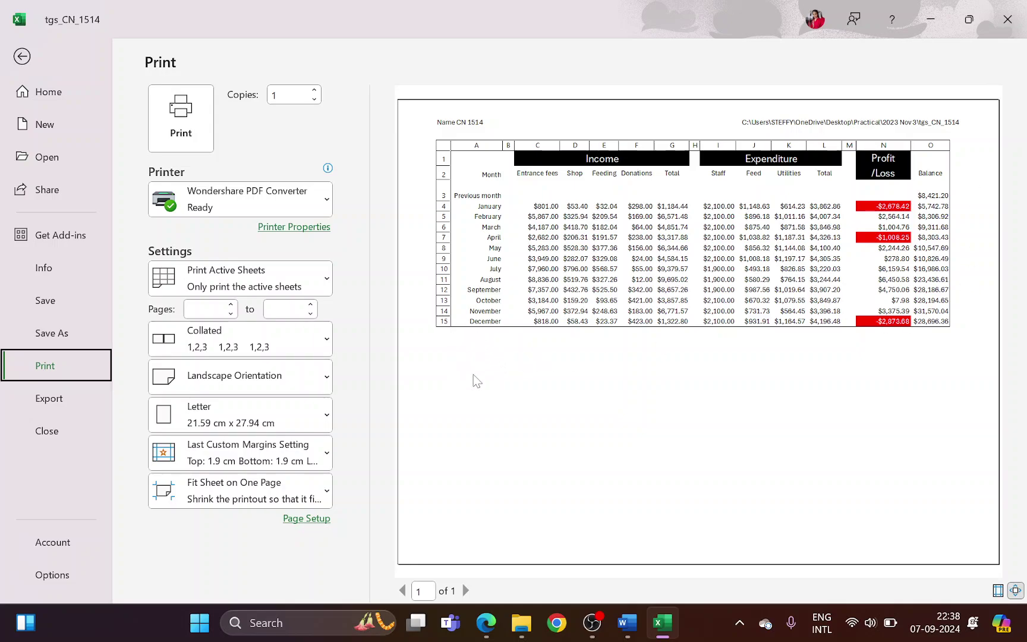
left_click(307, 520)
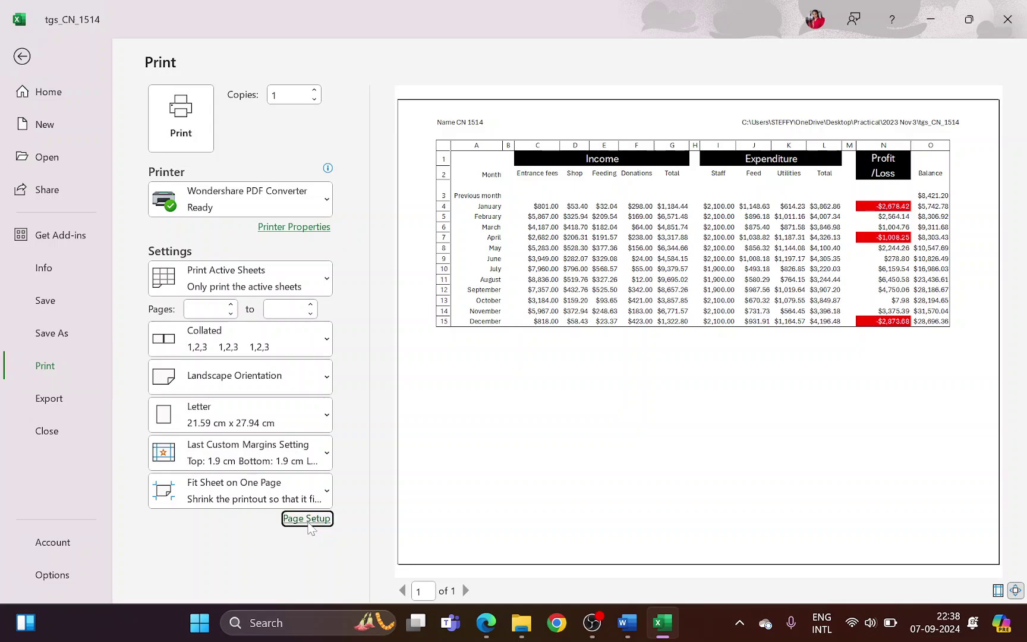
left_click(748, 471)
left_click(318, 523)
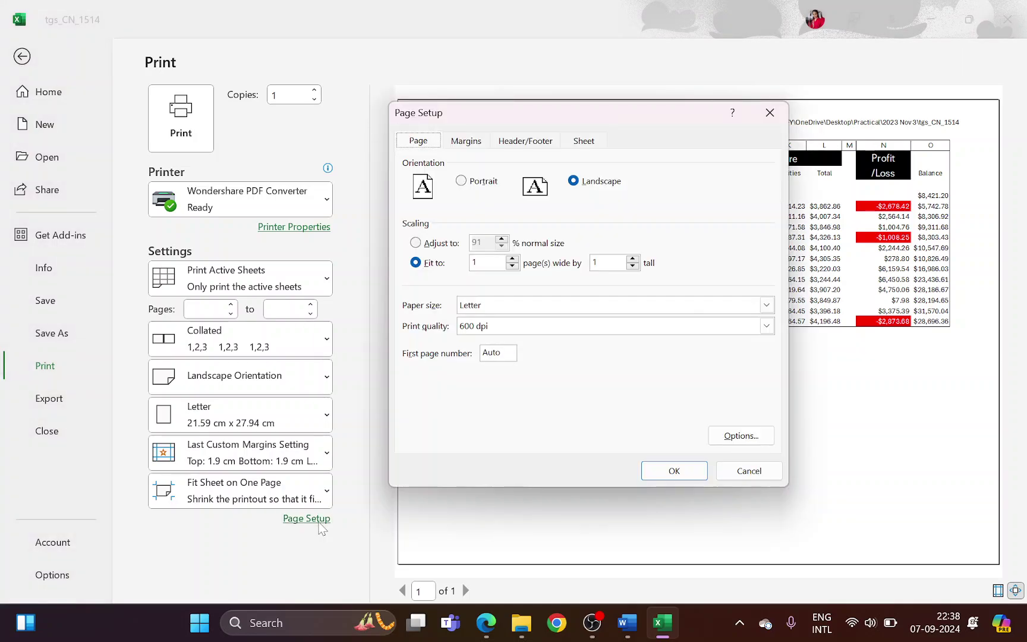
left_click(420, 264)
key("Tab")
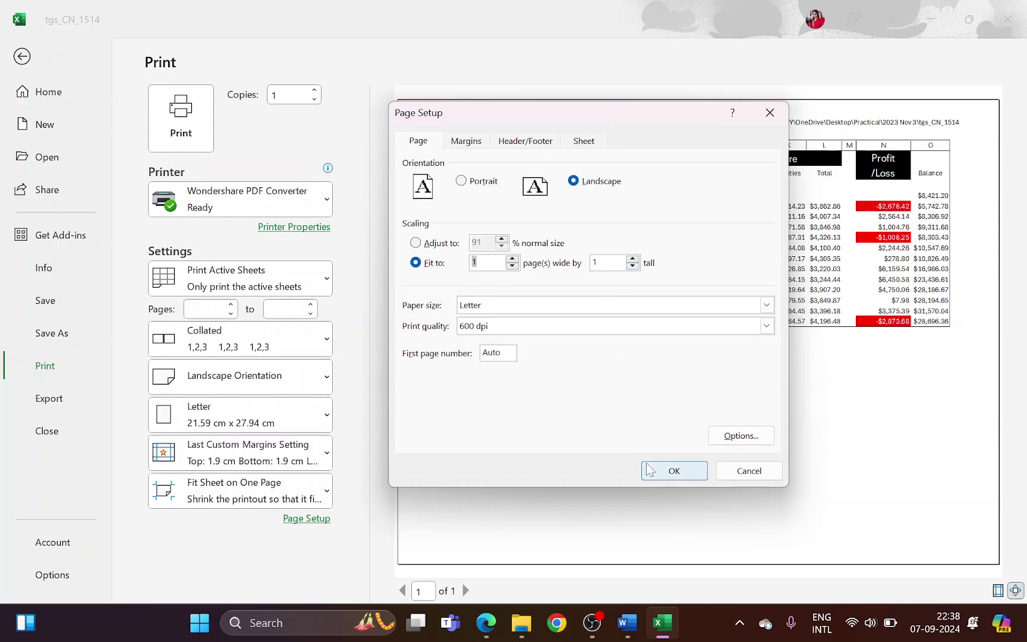
left_click(674, 471)
Highlight the question 19 requirement that row and column headings are not displayed in Edge, and return to Excel
key("alt+Tab")
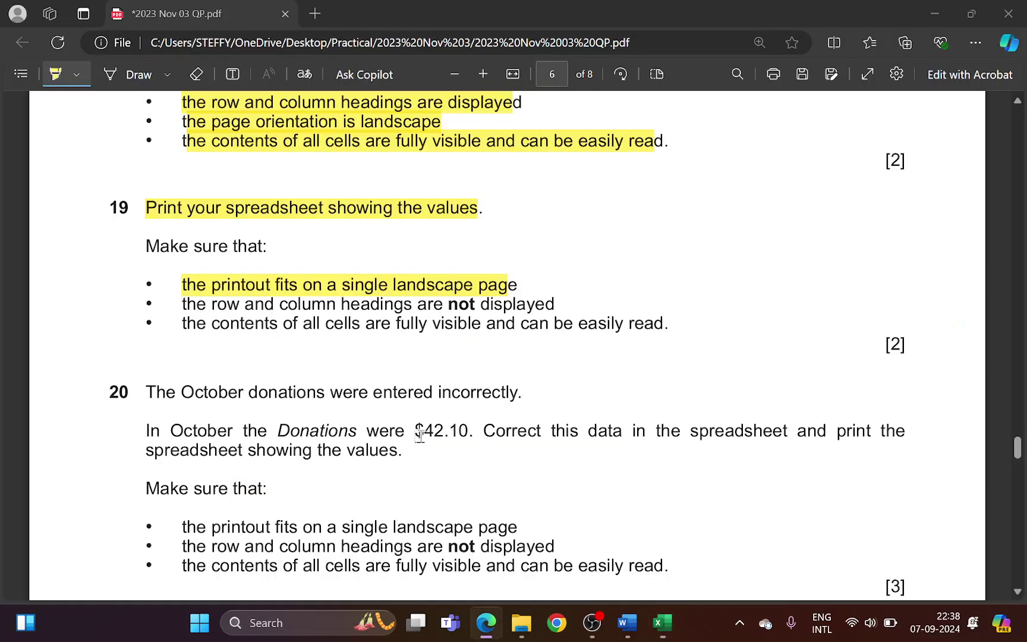
left_click_drag(207, 304, 548, 304)
key("alt+Tab")
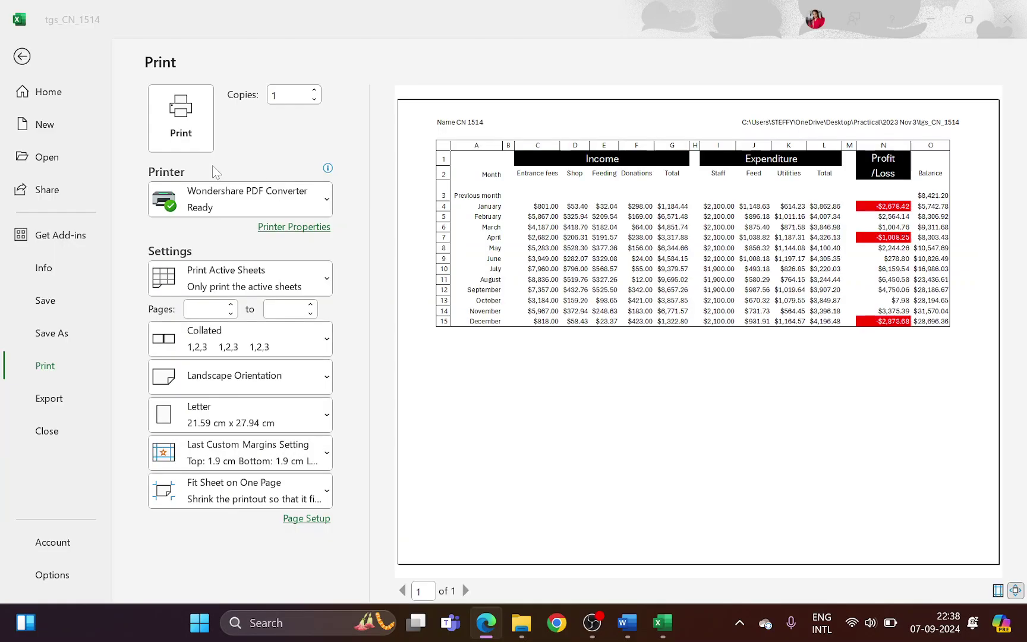
Return to the worksheet and turn off printing of the row and column headings
left_click(22, 56)
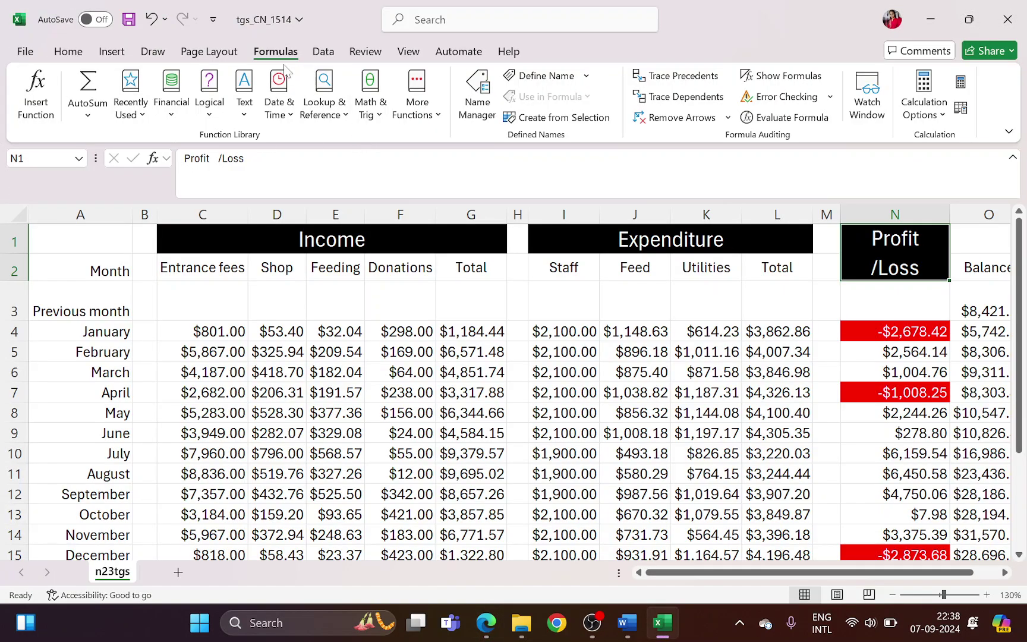
left_click(216, 55)
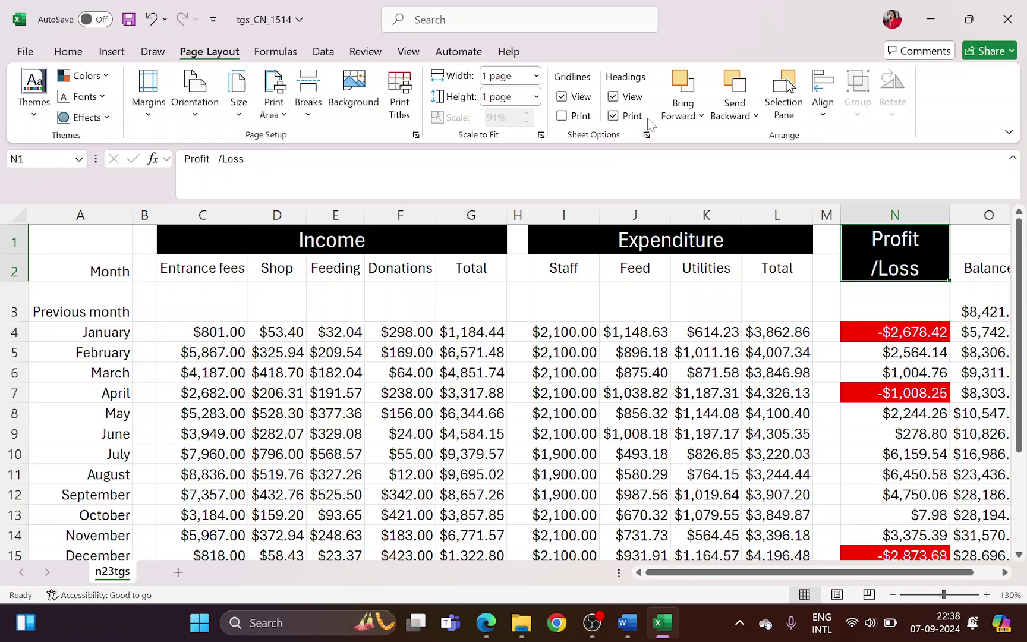
left_click(613, 116)
Highlight the question 19 requirement that all cell contents are fully visible and easily read in Edge, and return to Excel
key("alt+Tab")
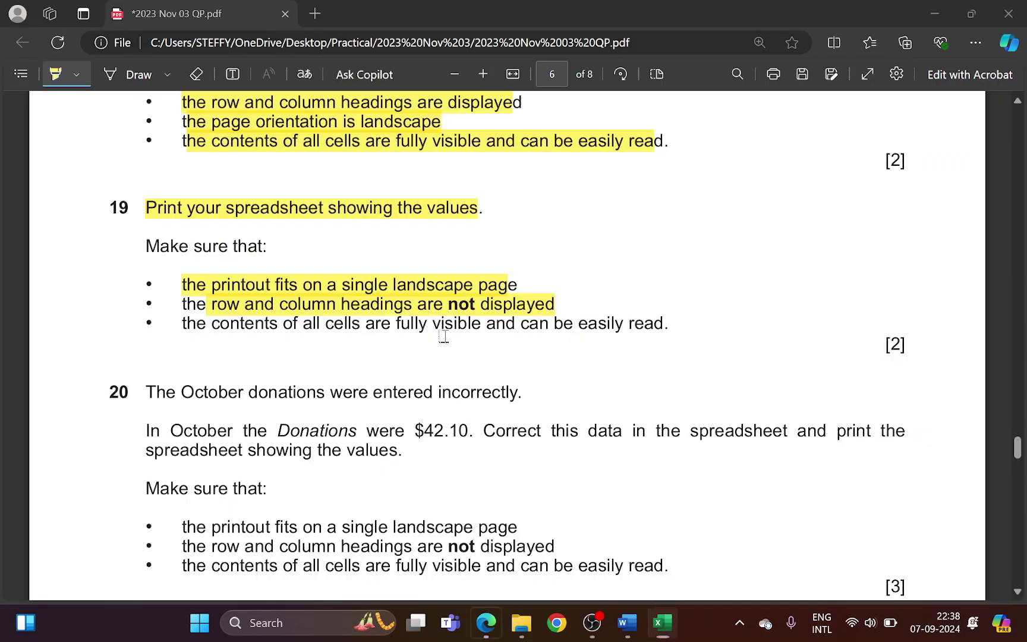
mouse_move(205, 323)
left_mouse_down()
mouse_move(500, 351)
mouse_move(662, 323)
mouse_move(676, 330)
left_mouse_up()
key("alt+Tab")
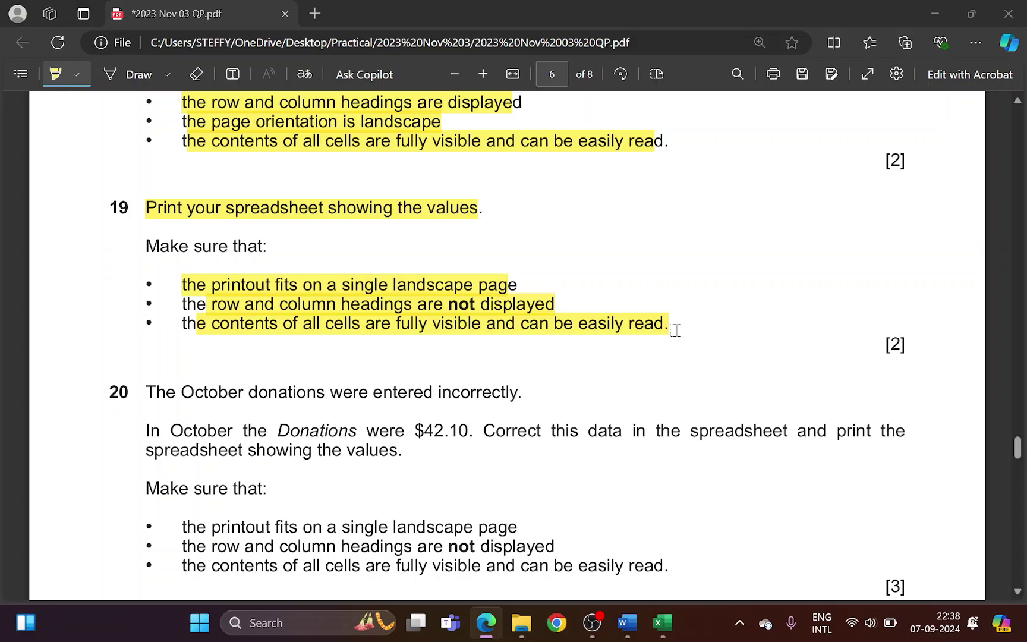
Preview the values printout, compare it with the question 19 requirements in Edge, and return to the worksheet
key("ctrl+p")
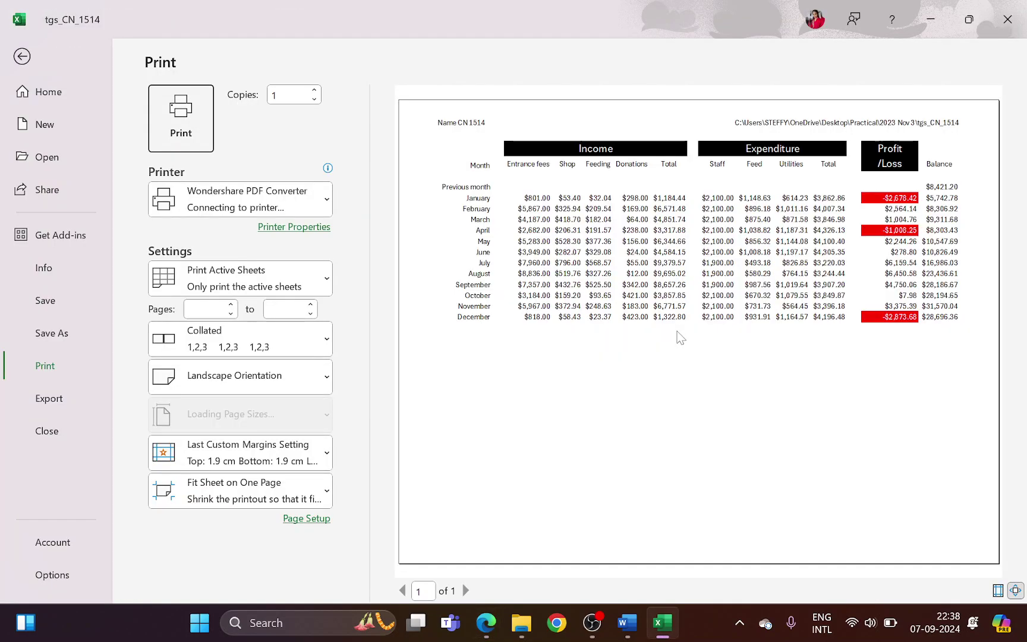
key("alt+Tab")
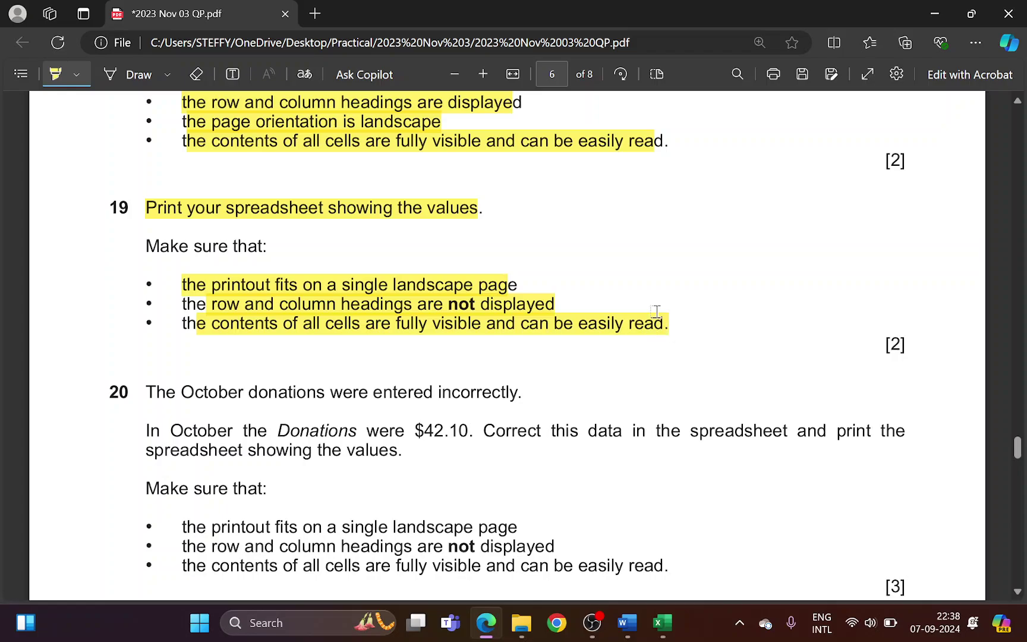
key("alt+Tab")
key("alt+Tab")
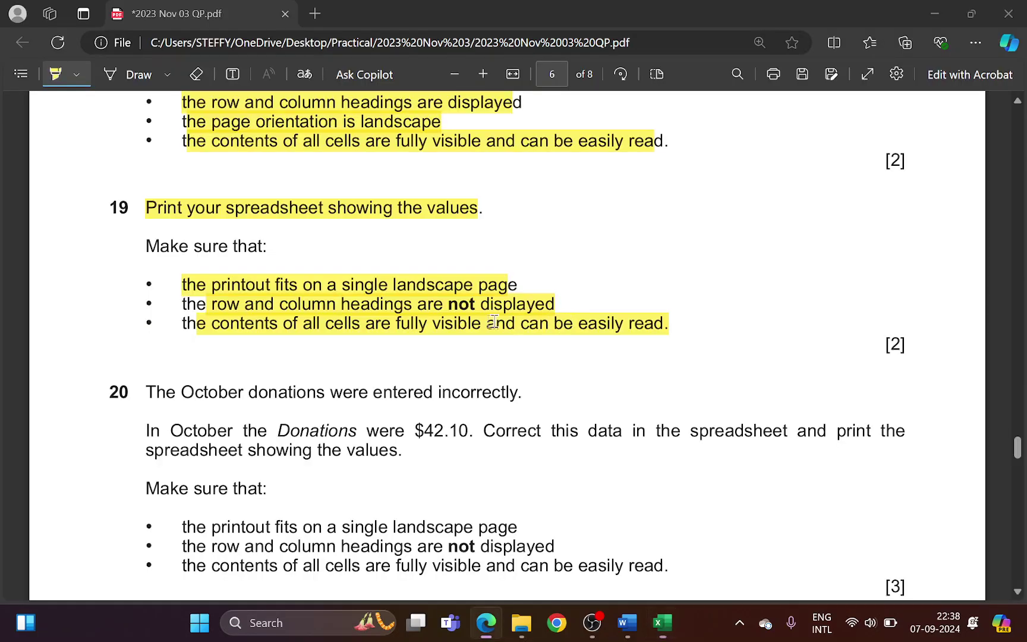
scroll(317, 346, "down", 4)
key("alt+Tab")
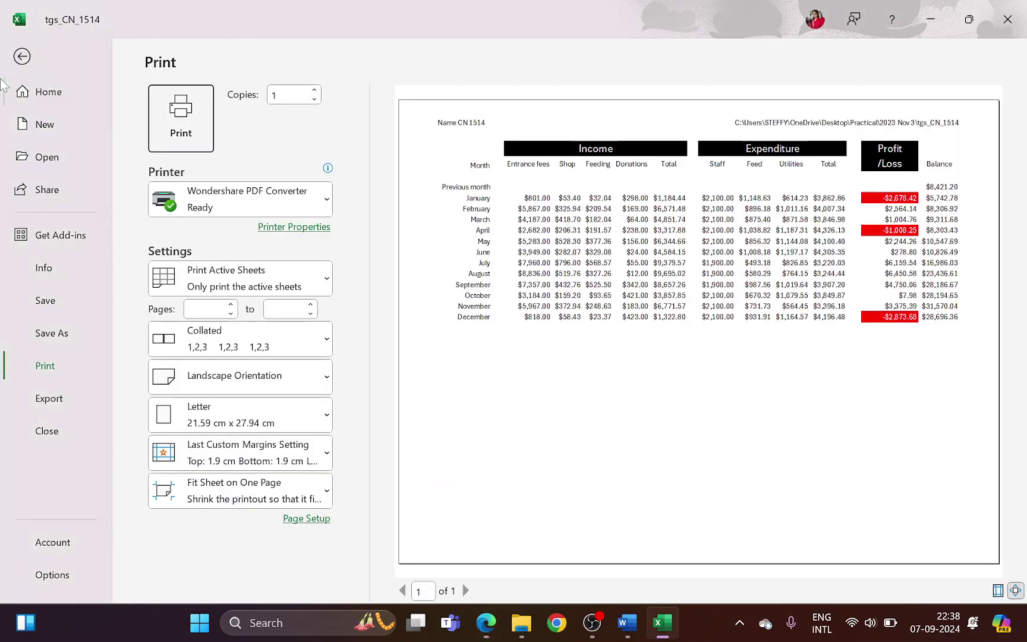
left_click(24, 57)
Highlight the question 20 text on the incorrect October donations, the $42.10 amount and the values printout in Edge, and return to Excel
key("alt+Tab")
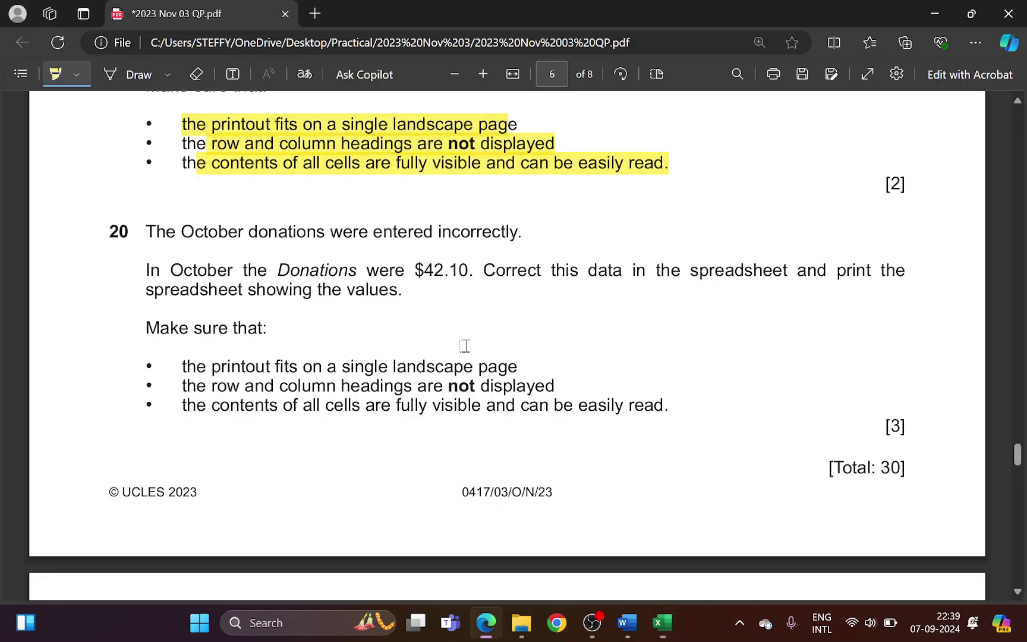
left_click_drag(197, 233, 507, 231)
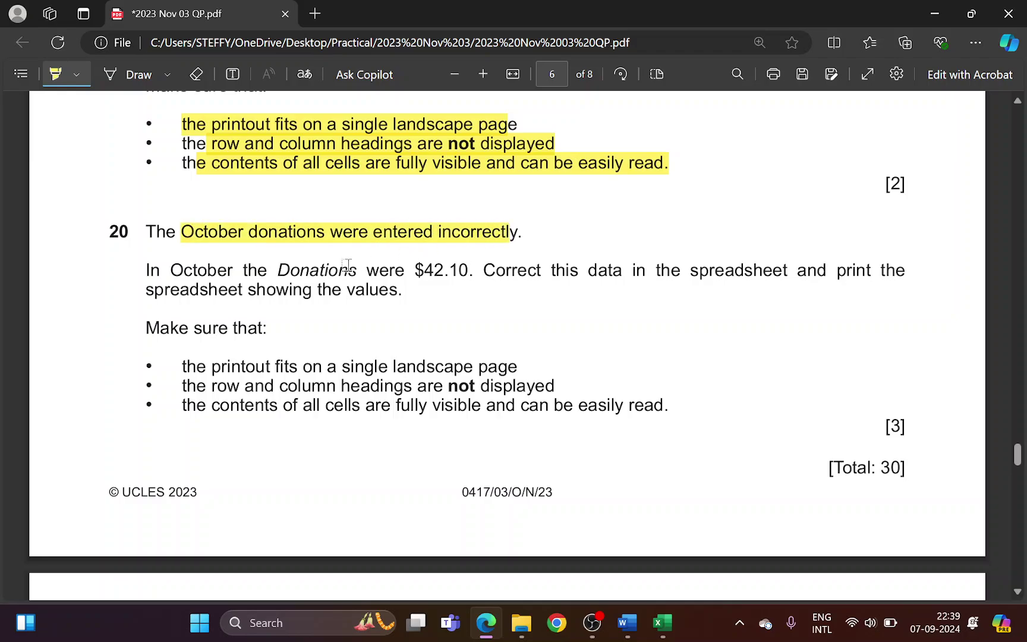
left_click_drag(414, 269, 461, 273)
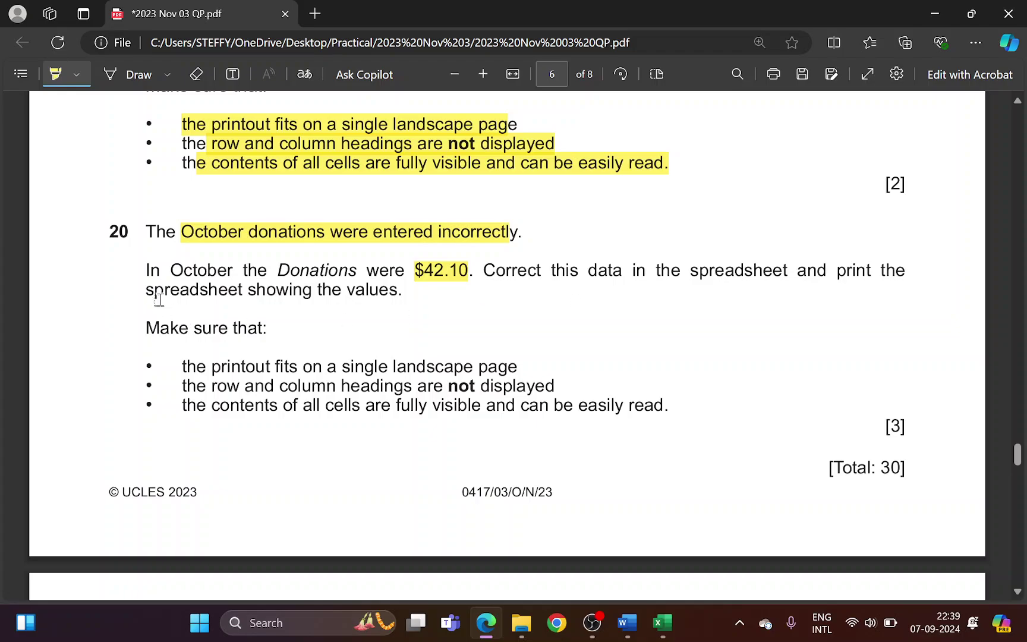
left_click_drag(158, 295, 374, 294)
key("alt+Tab")
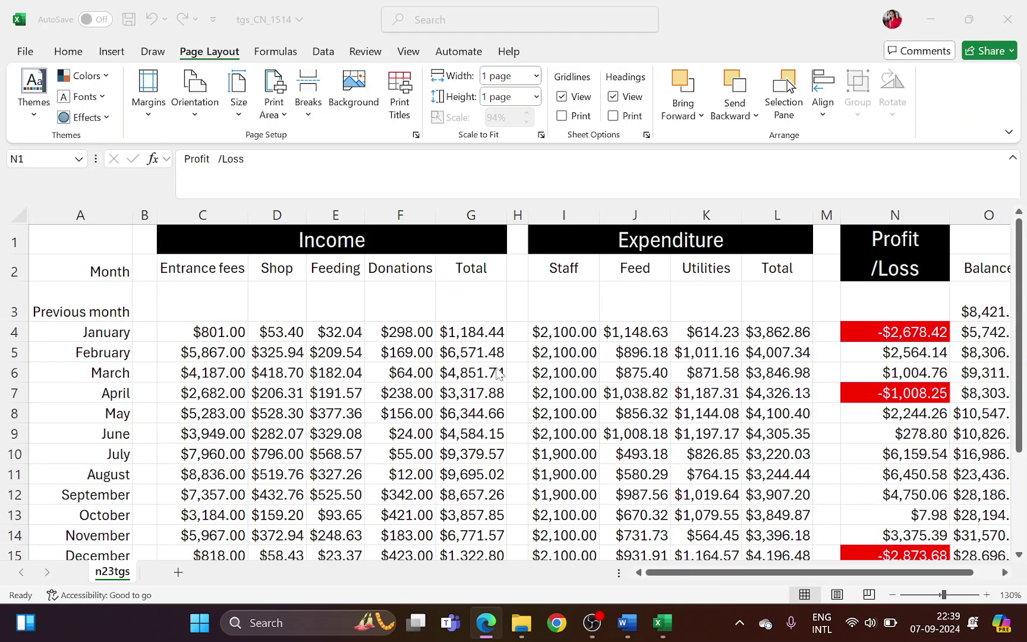
Check the corrected amount in Edge and set the October Donations value in cell F13 to 42.10 in Excel
scroll(256, 453, "down", 1)
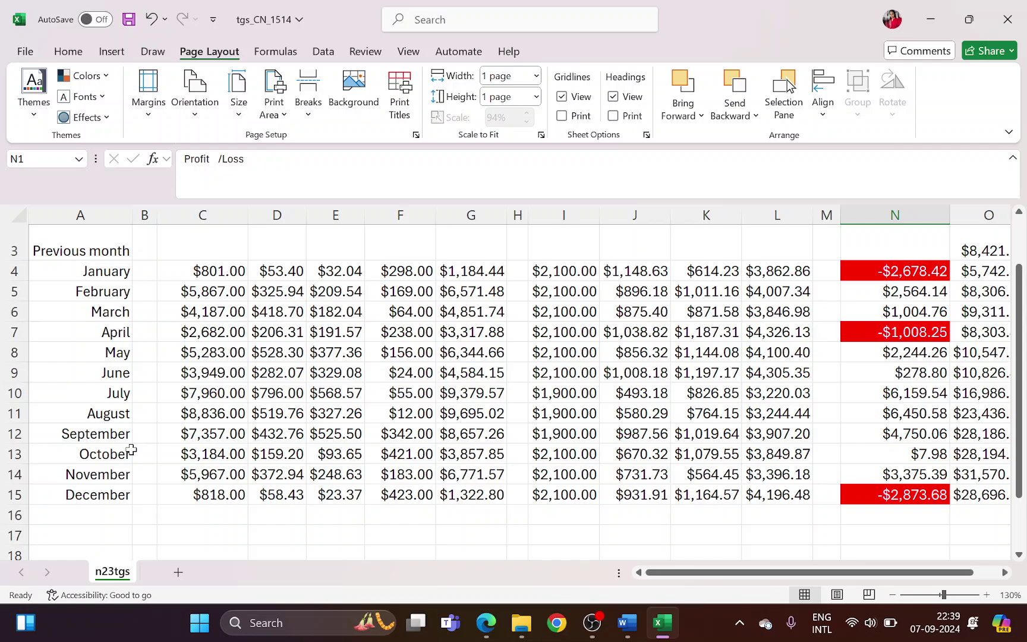
left_click(22, 453)
scroll(237, 447, "up", 1)
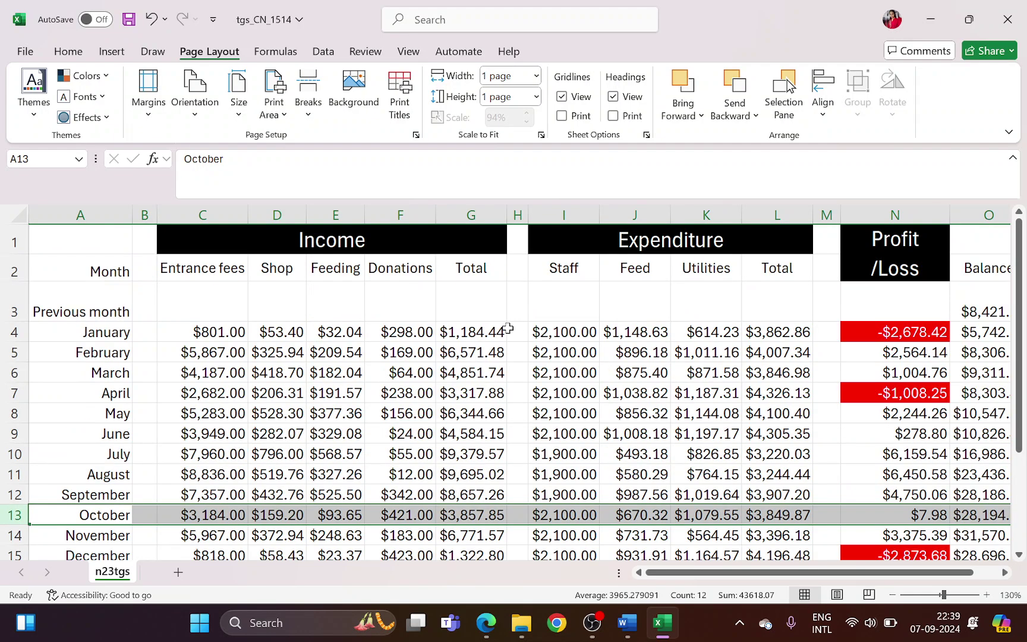
left_click(410, 517)
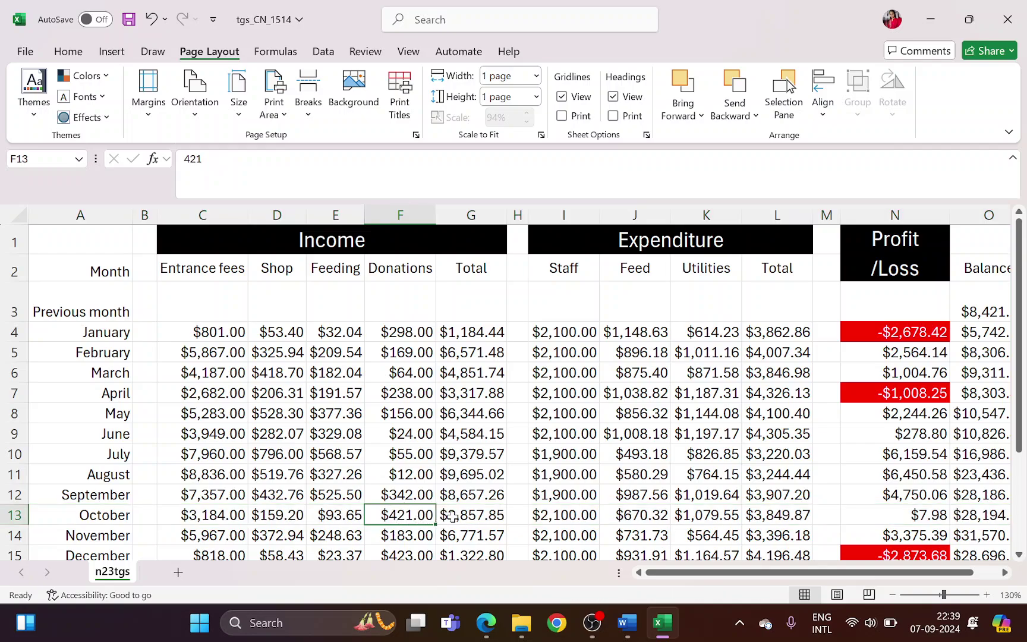
key("alt+Tab")
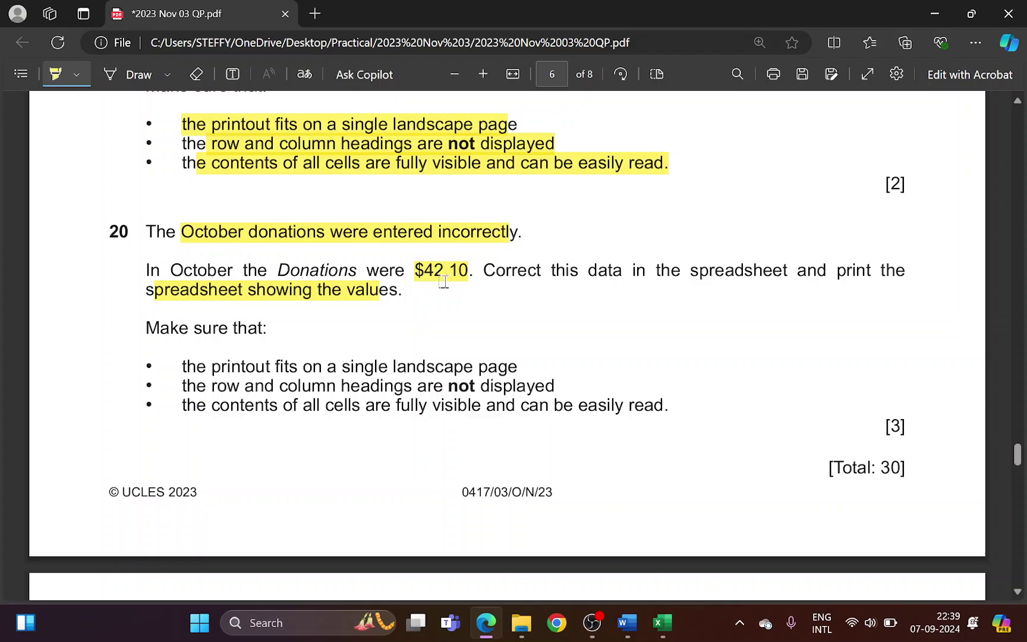
key("alt+Tab")
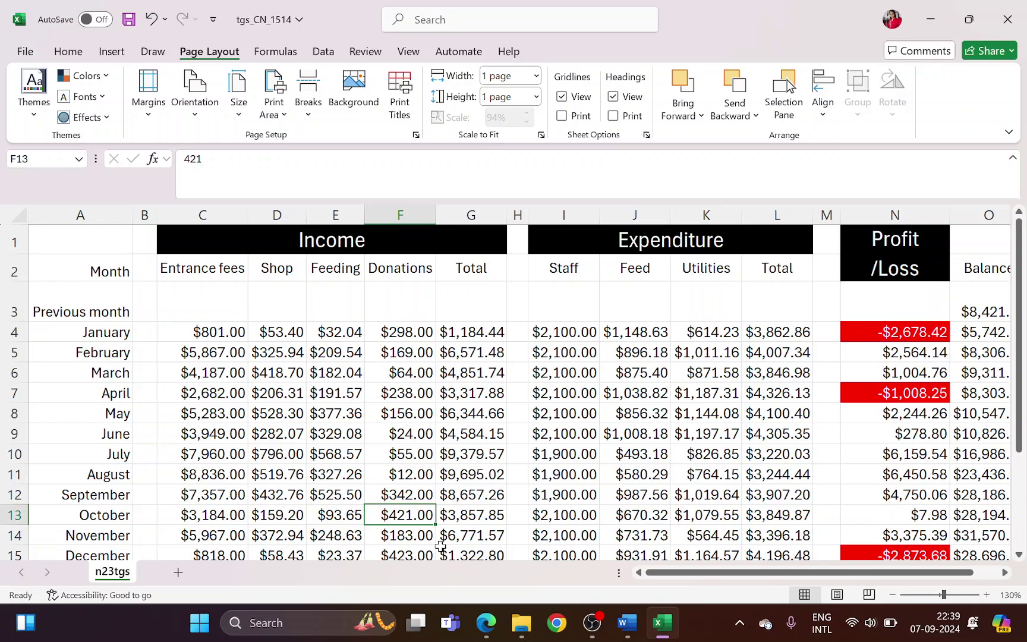
type("42.10")
key("Return")
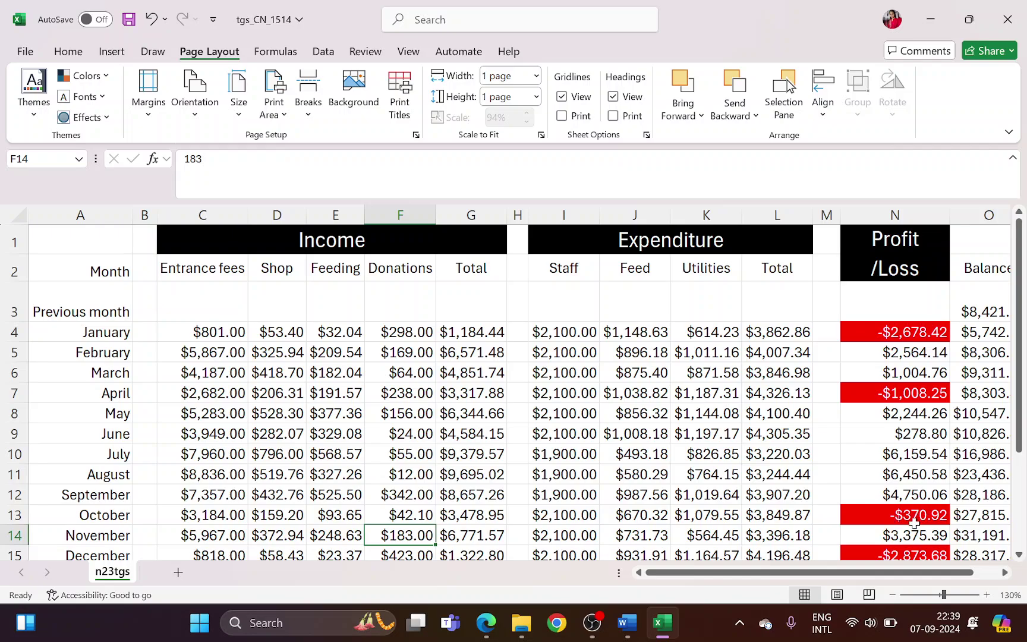
scroll(921, 514, "down", 1)
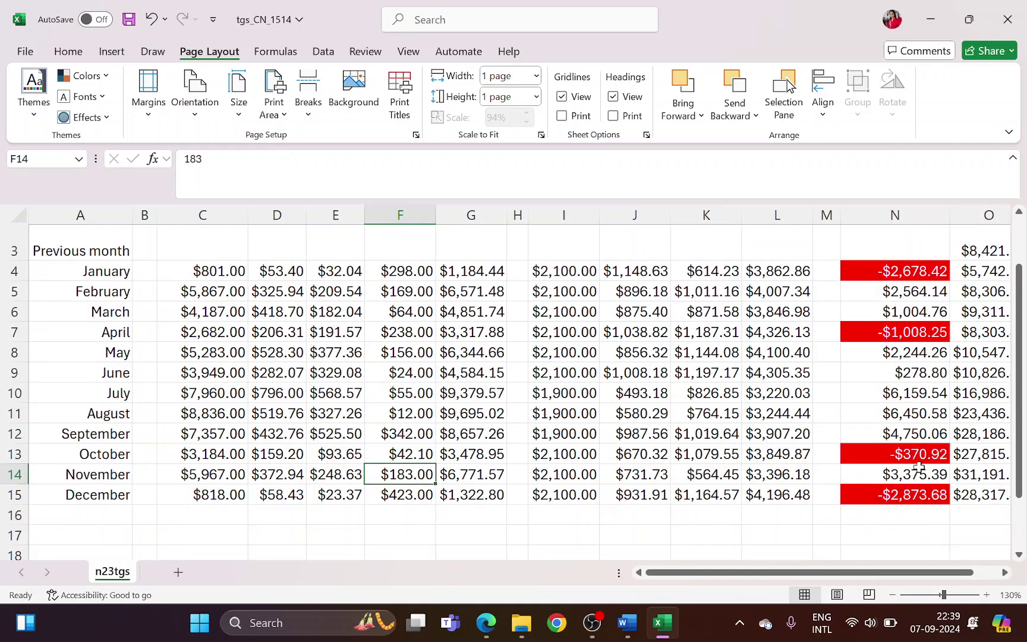
scroll(850, 524, "up", 1)
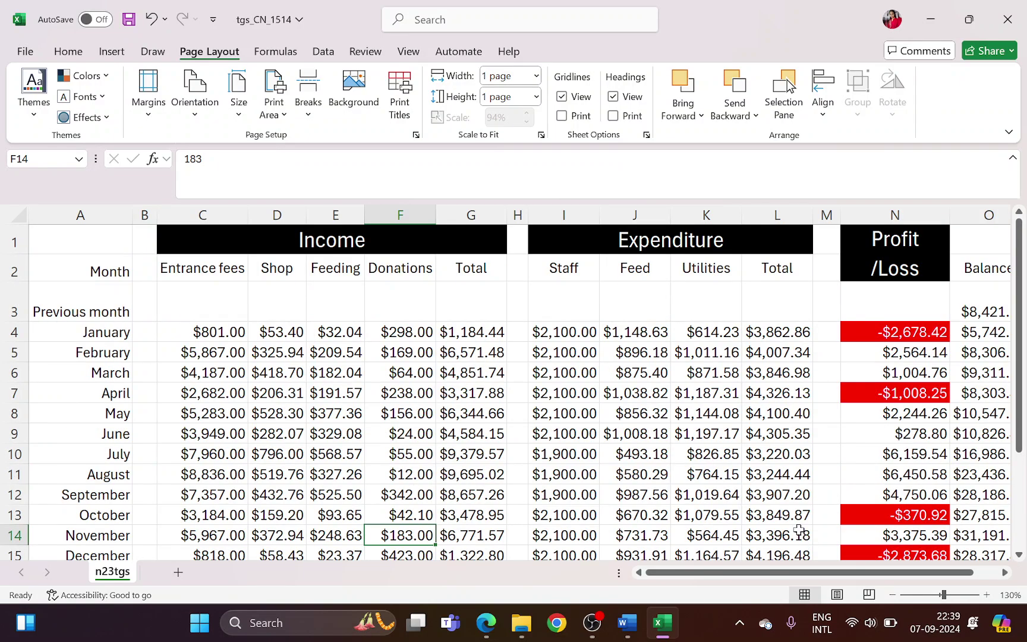
Highlight question 20's single landscape page requirement in Edge and open the print preview of the worksheet in Excel
key("alt+Tab")
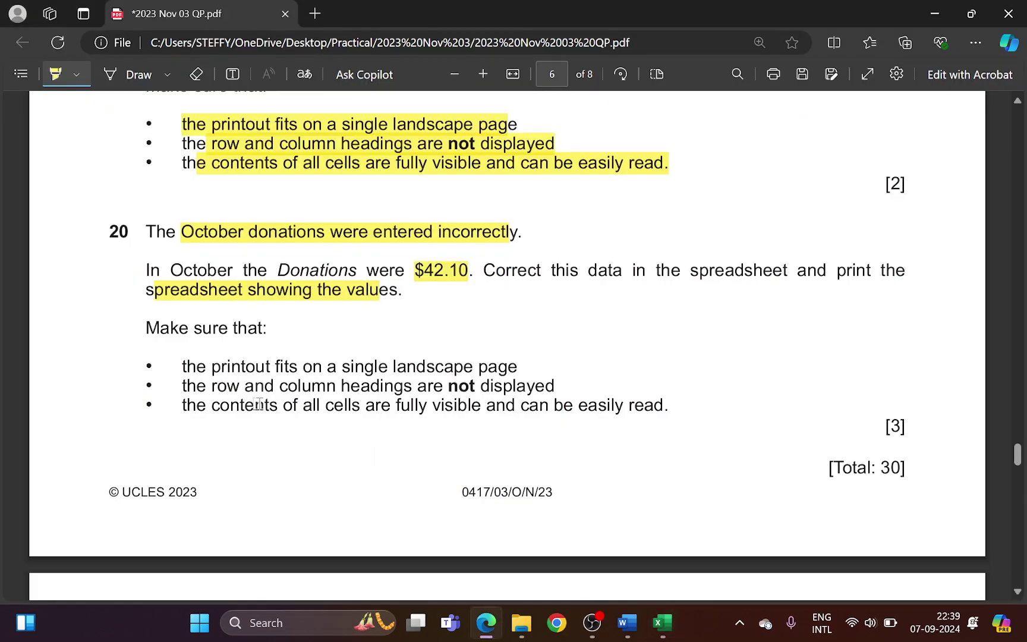
mouse_move(195, 364)
left_mouse_down()
mouse_move(376, 384)
mouse_move(505, 367)
left_mouse_up()
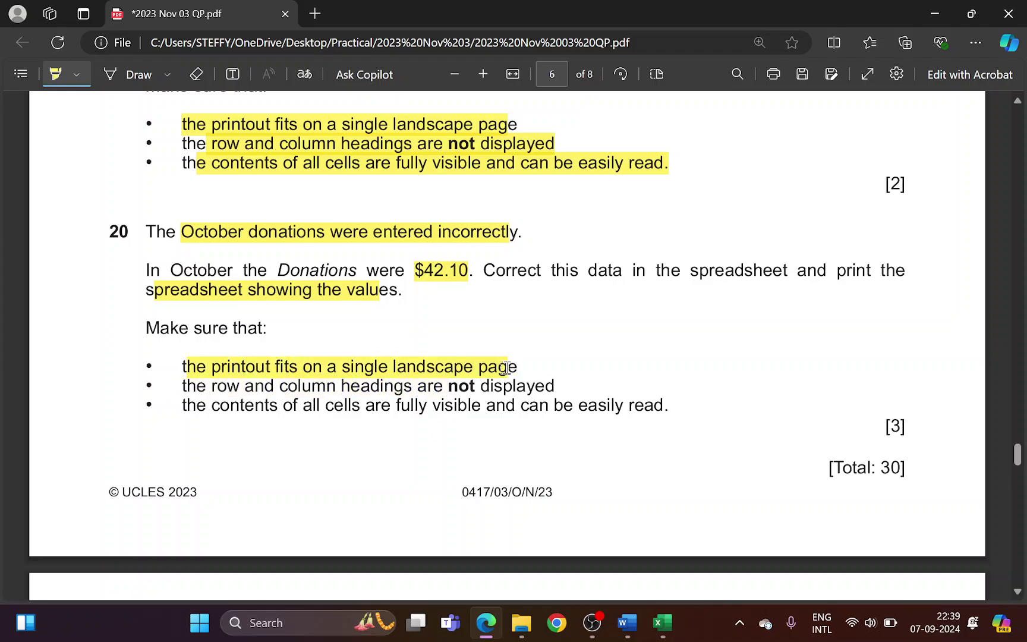
key("alt+Tab")
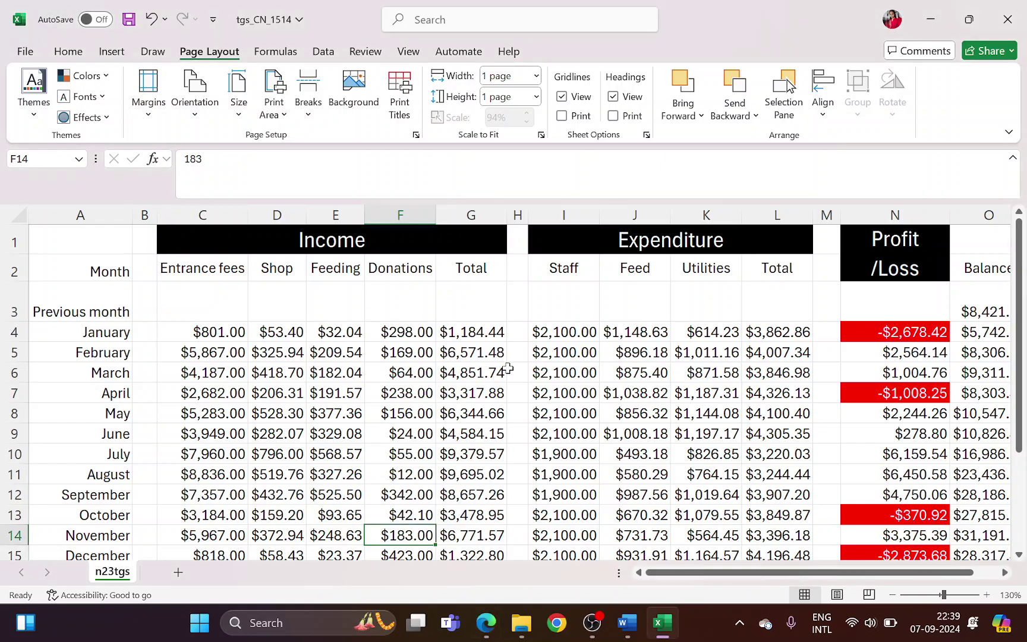
key("ctrl+p")
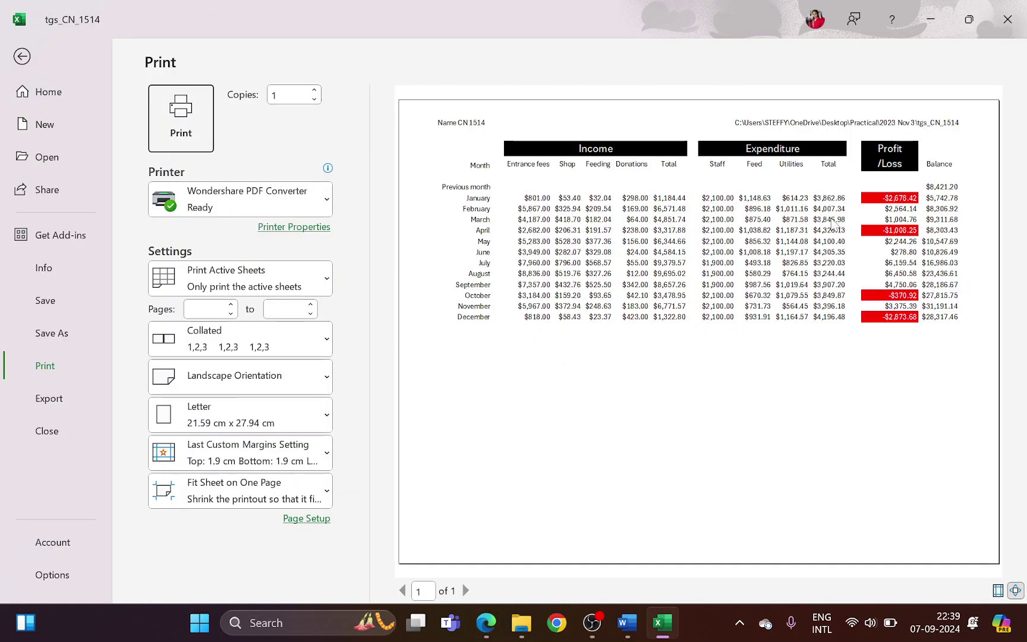
Highlight question 20's requirements on hidden row and column headings and fully visible cells in Edge, and compare them with the Excel print preview
key("alt+Tab")
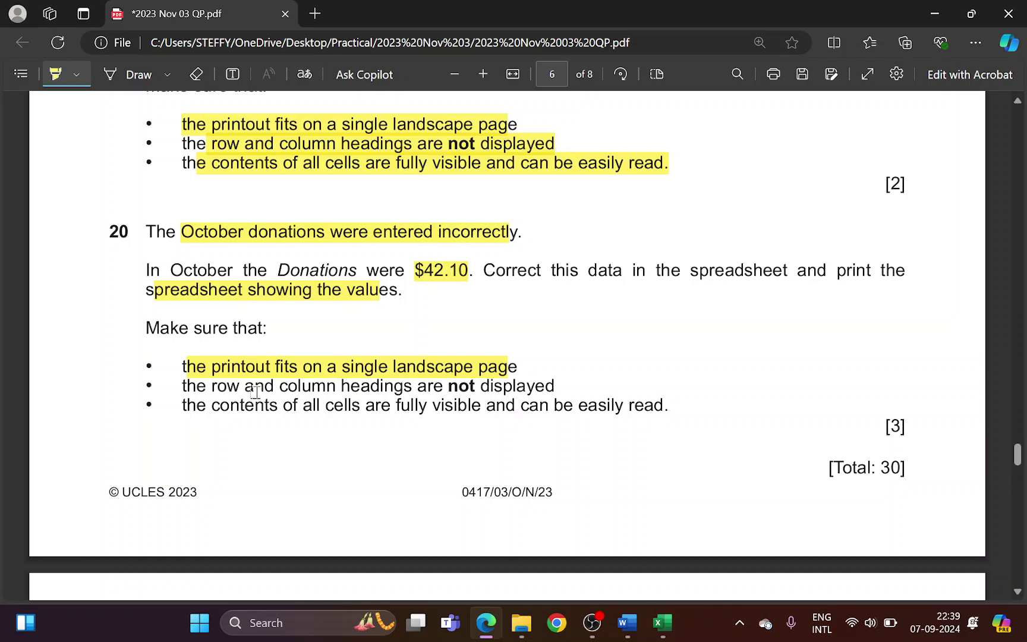
mouse_move(259, 390)
left_mouse_down()
mouse_move(348, 389)
mouse_move(416, 405)
mouse_move(451, 389)
mouse_move(539, 389)
left_mouse_up()
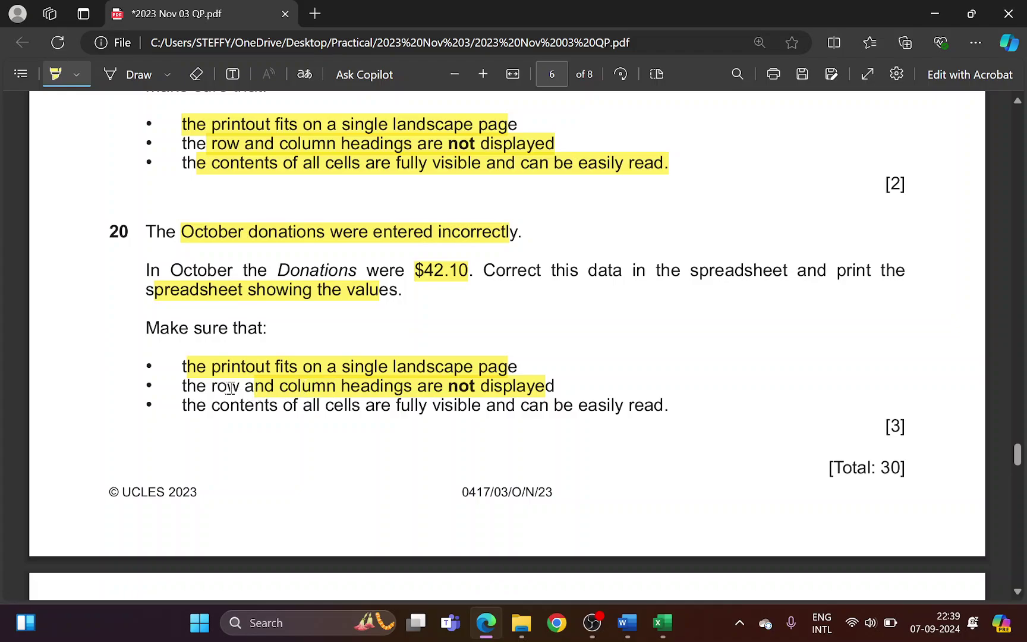
mouse_move(229, 387)
left_mouse_down()
mouse_move(509, 408)
mouse_move(629, 406)
left_mouse_up()
key("alt+Tab")
key("alt+Tab")
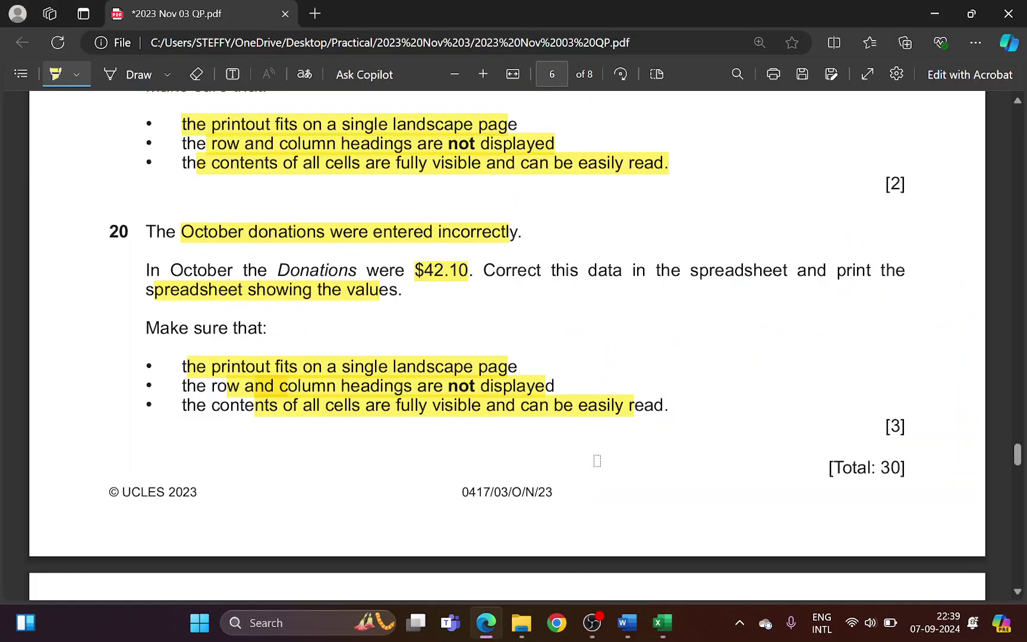
key("alt+Tab")
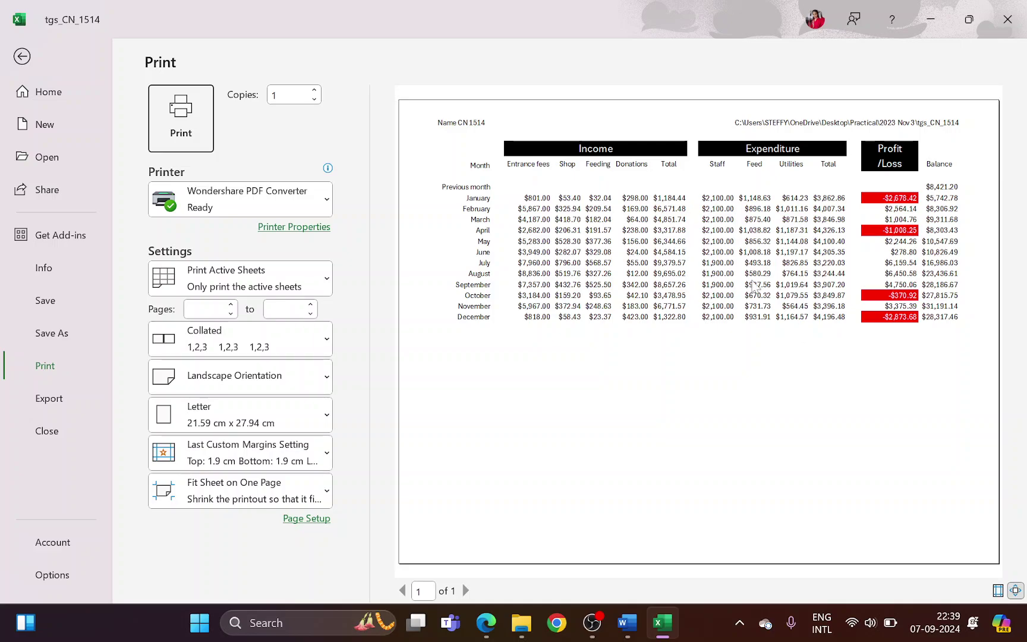
Review the earlier Task 4 questions in Edge, including the question 10 layout, and return to Excel to leave the print preview
key("alt+Tab")
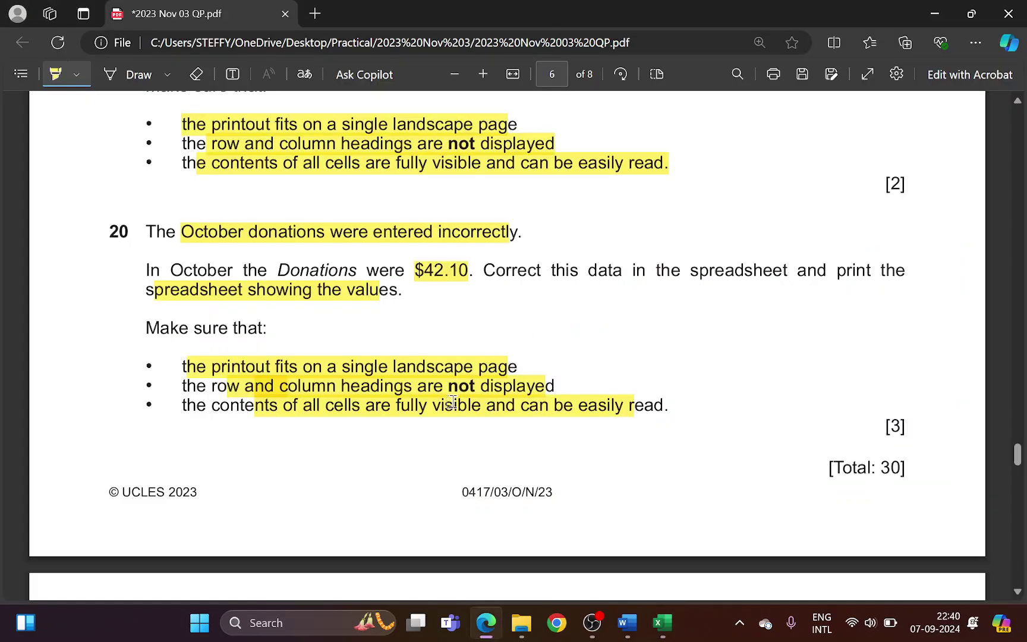
scroll(449, 405, "up", 10)
scroll(450, 404, "up", 15)
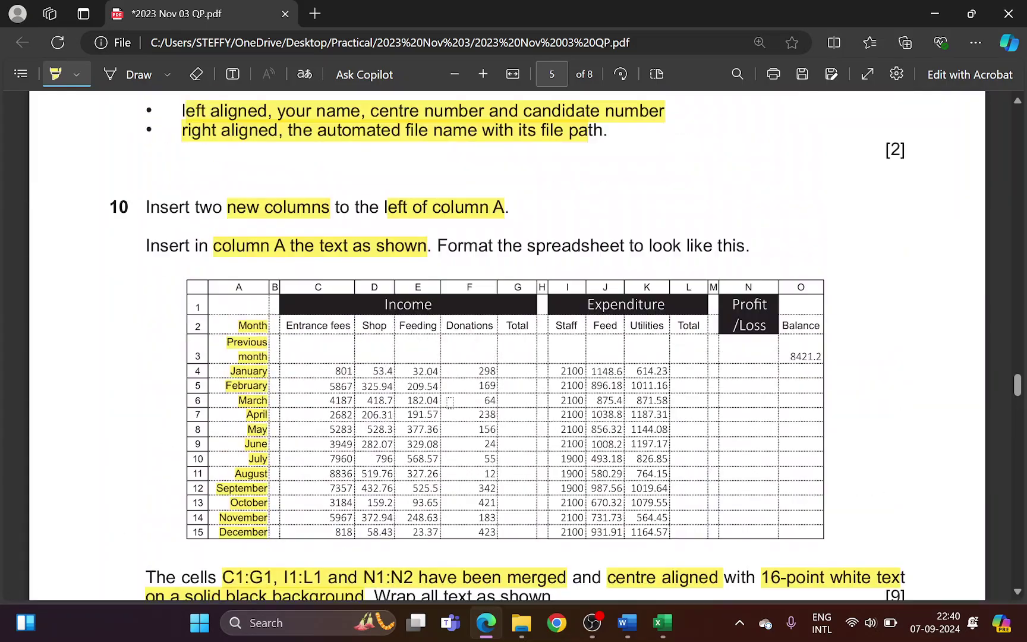
scroll(450, 404, "down", 4)
scroll(450, 404, "down", 10)
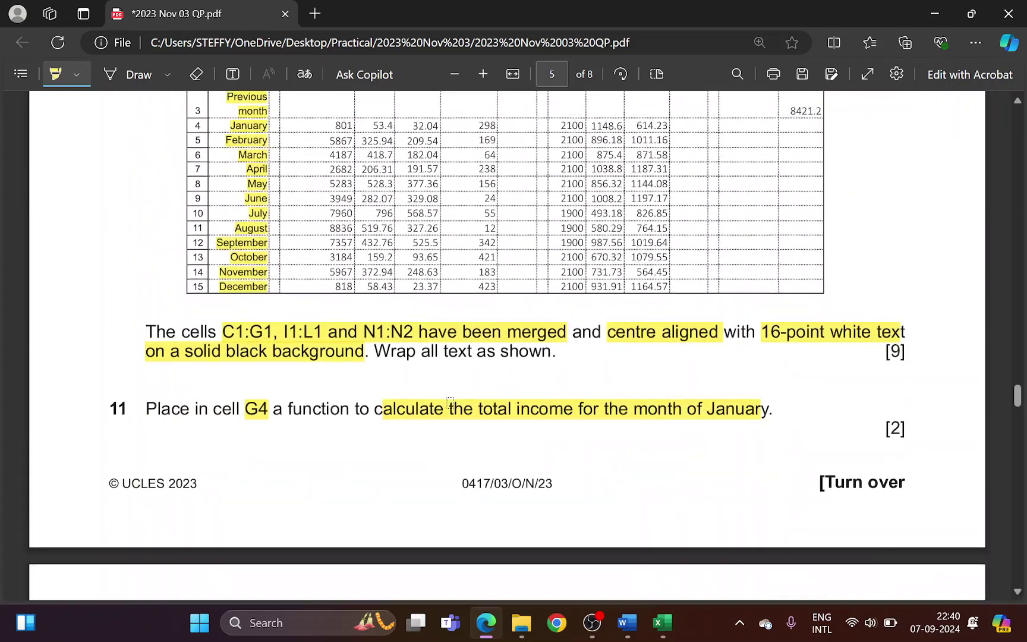
key("alt+Tab")
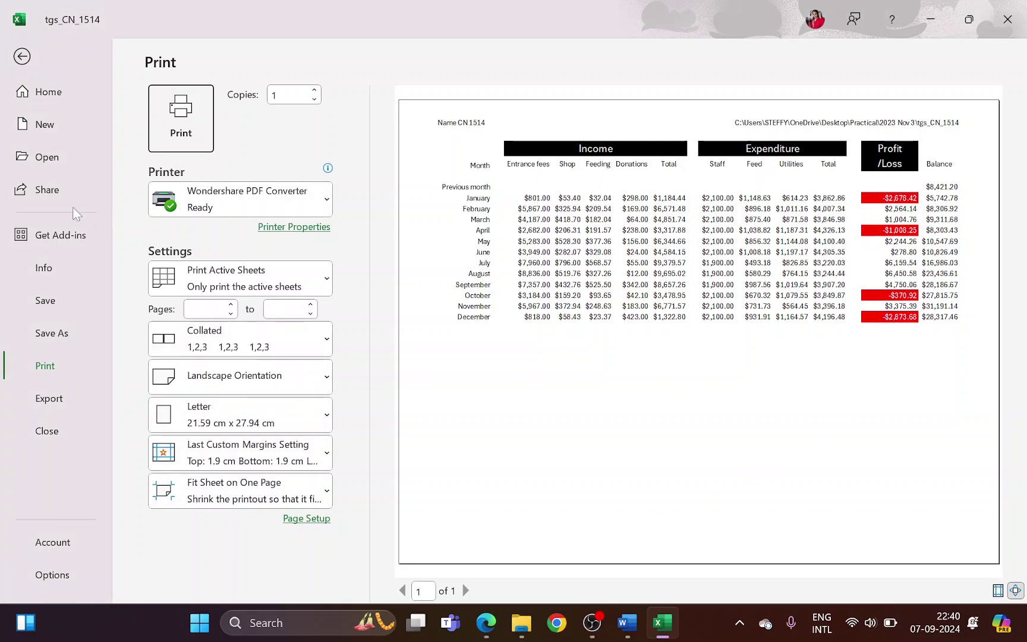
left_click(22, 58)
Read the Task 5 instructions on printing the Evidence Document in Edge and review the Step 17 screenshot in the Word evidence document
key("alt+Tab")
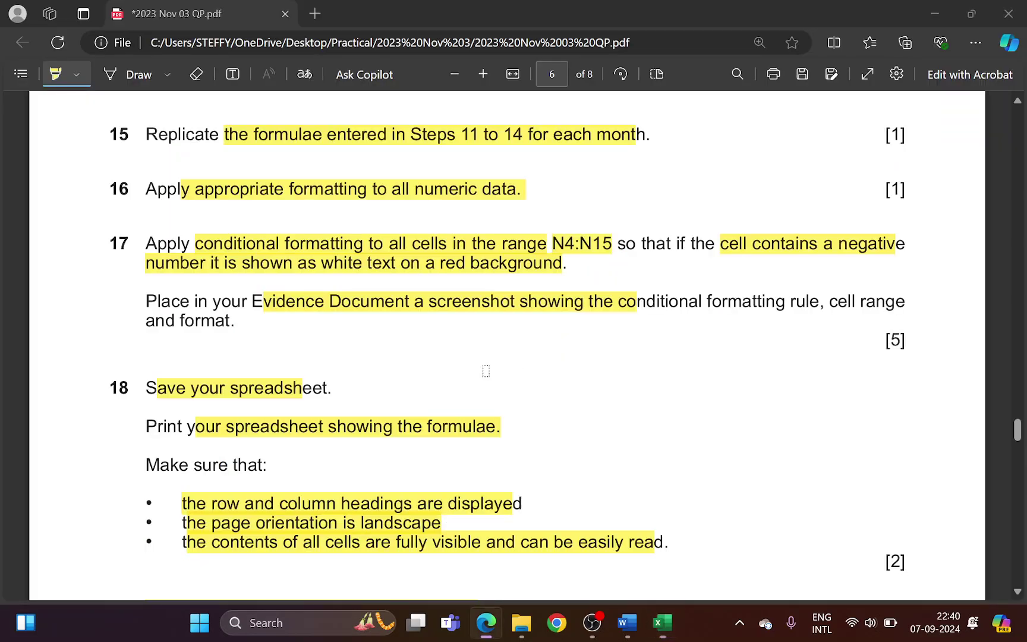
scroll(311, 402, "down", 5)
scroll(310, 402, "down", 8)
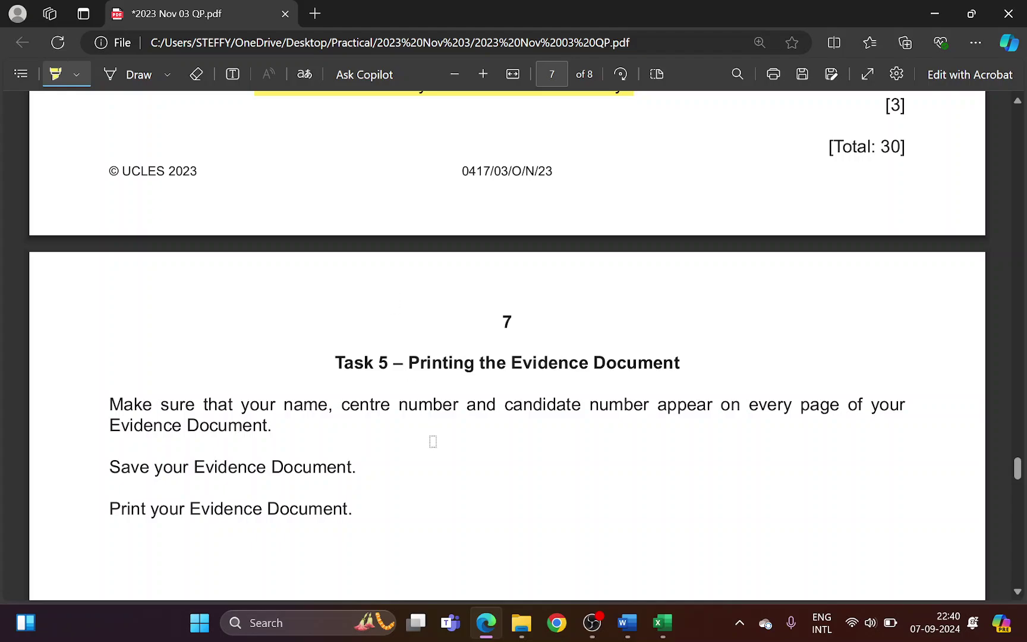
left_click(626, 622)
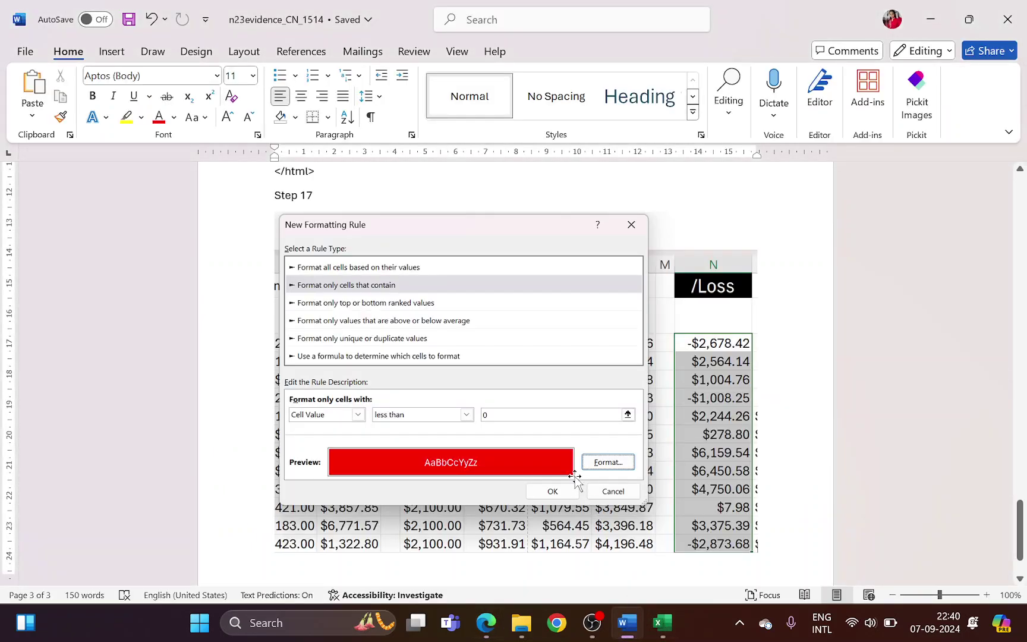
scroll(530, 377, "down", 1)
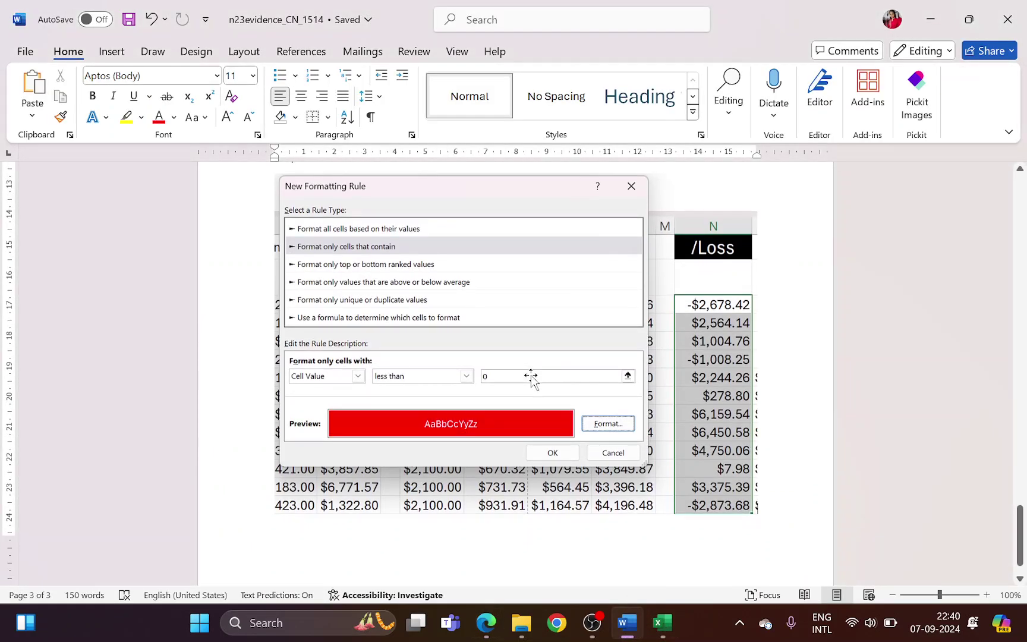
left_click(485, 625)
scroll(419, 437, "down", 1)
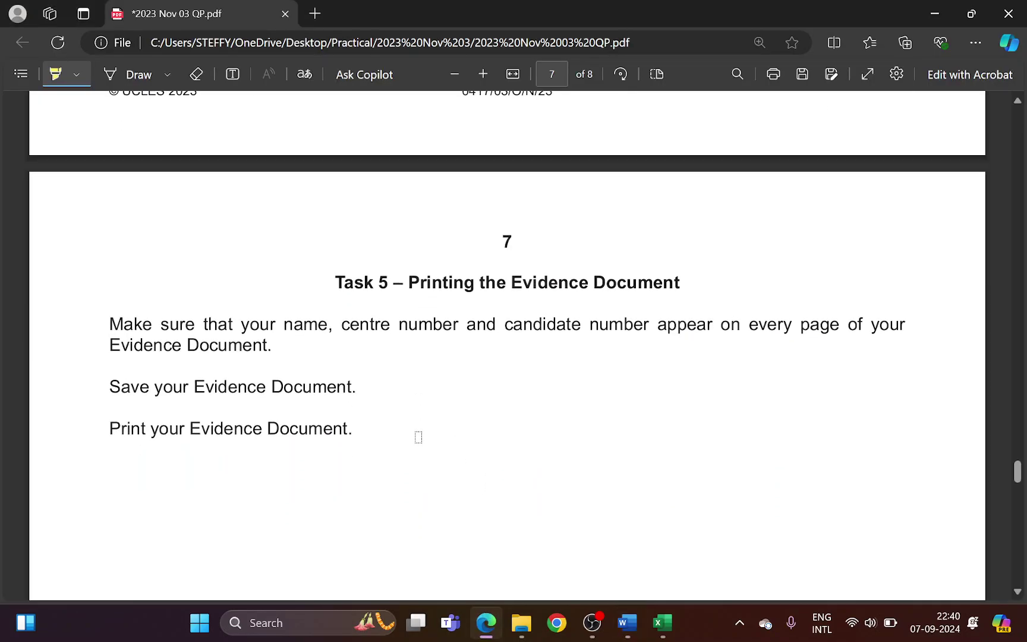